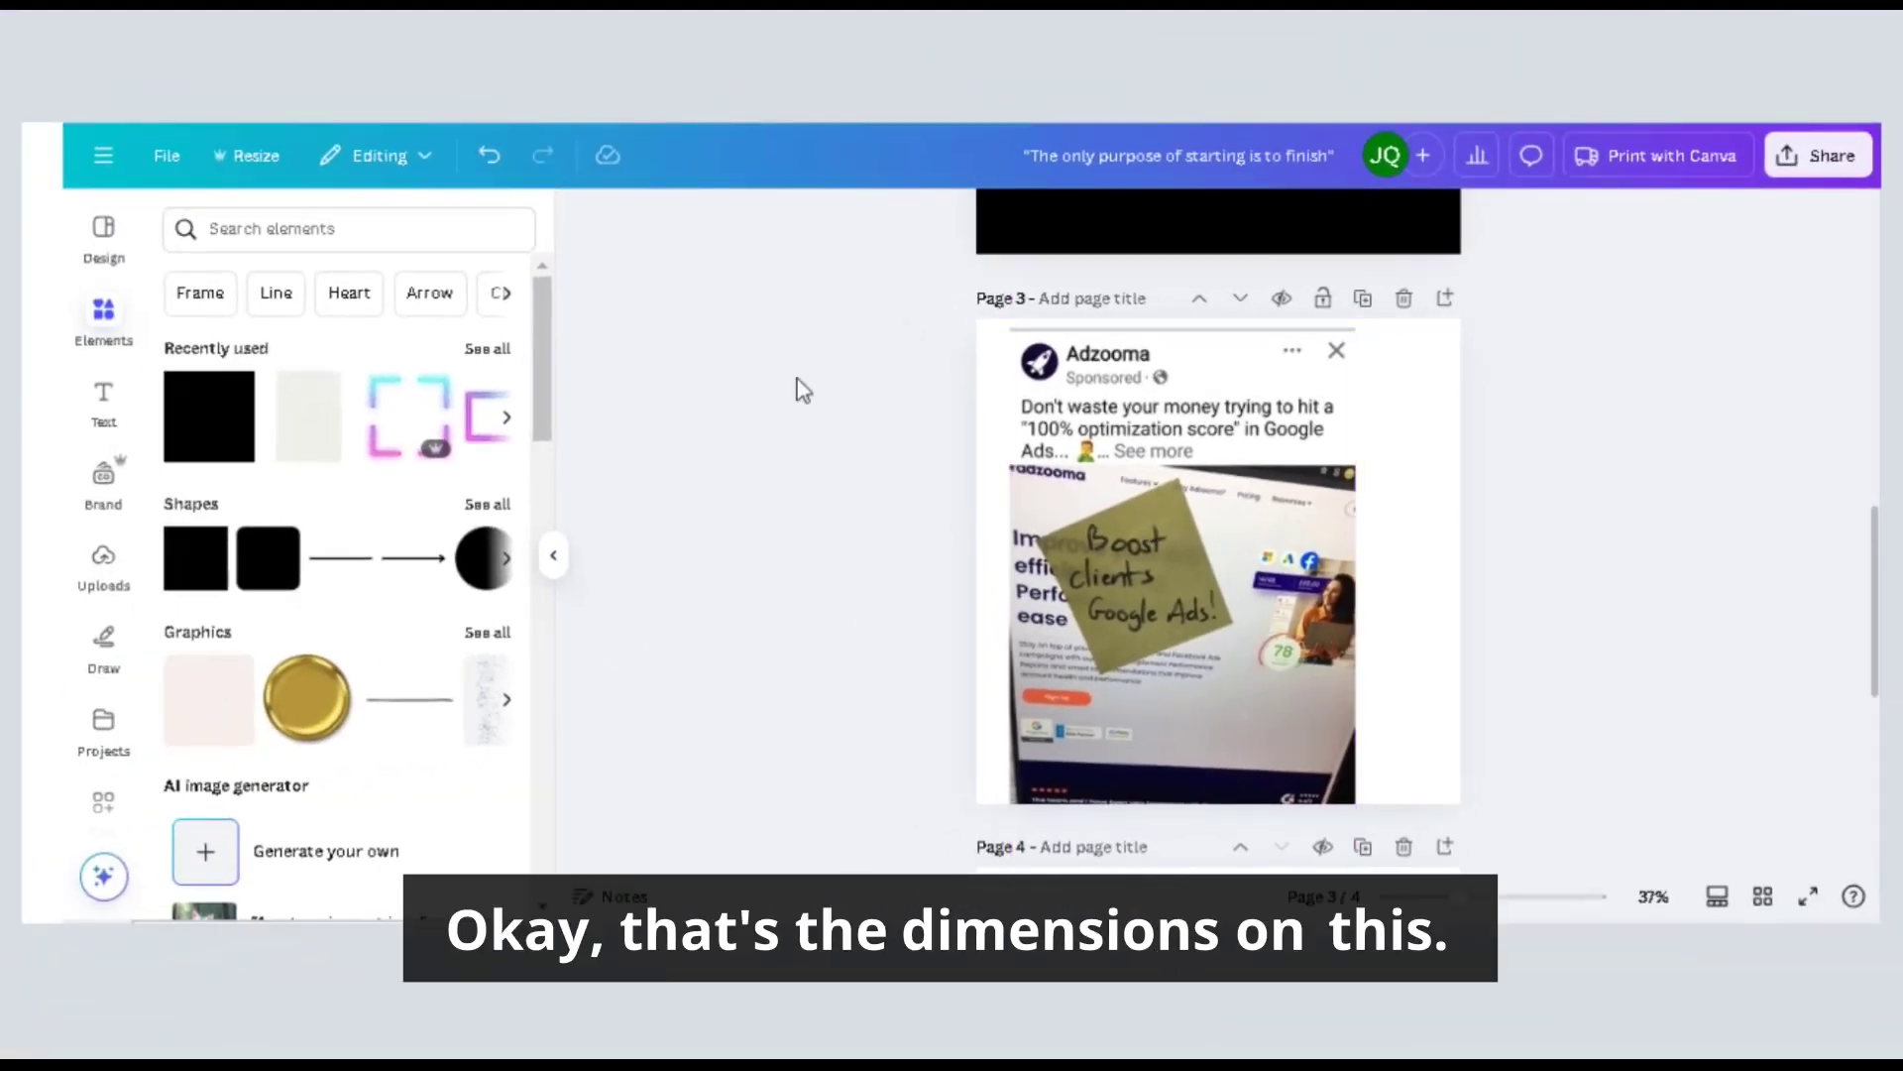
# Search the design's resize presets for "post" and "square post" to examine the available square post dimensions.
pyautogui.click(240, 153)
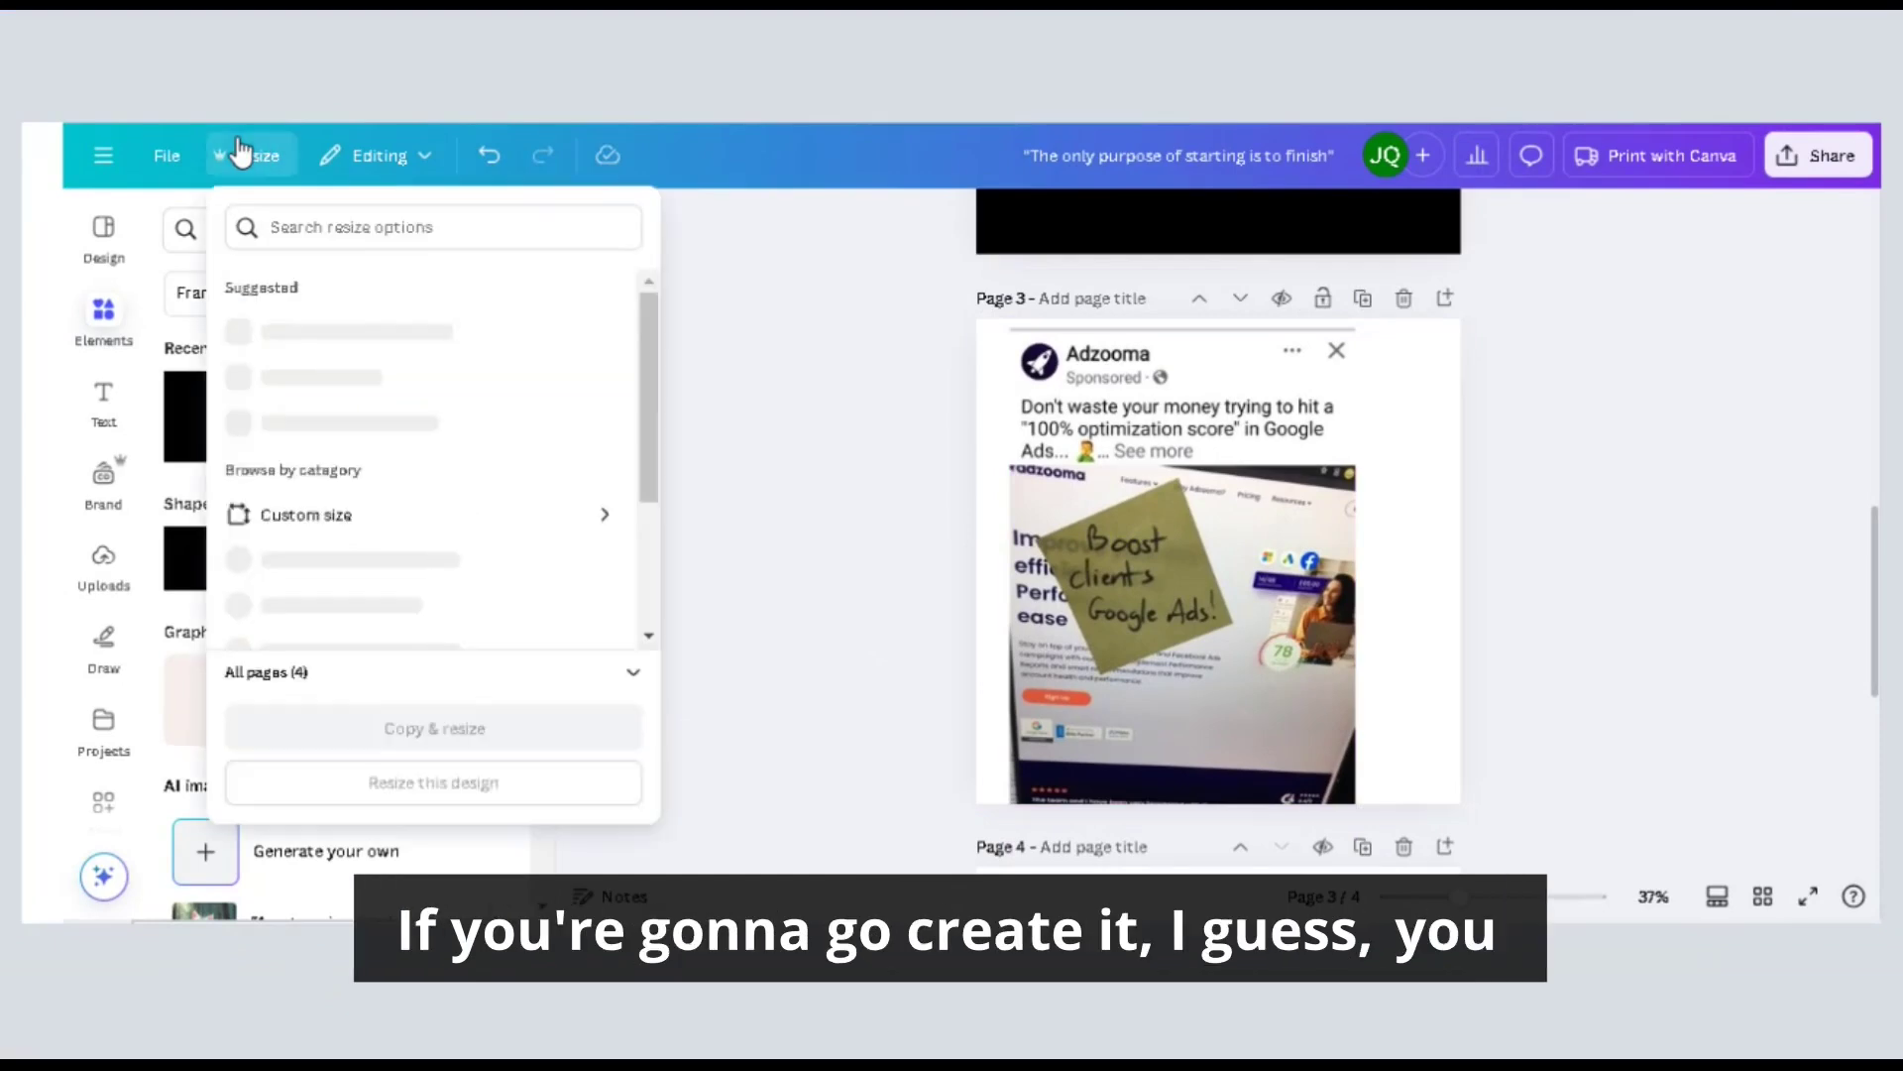
pyautogui.click(343, 246)
pyautogui.write('post')
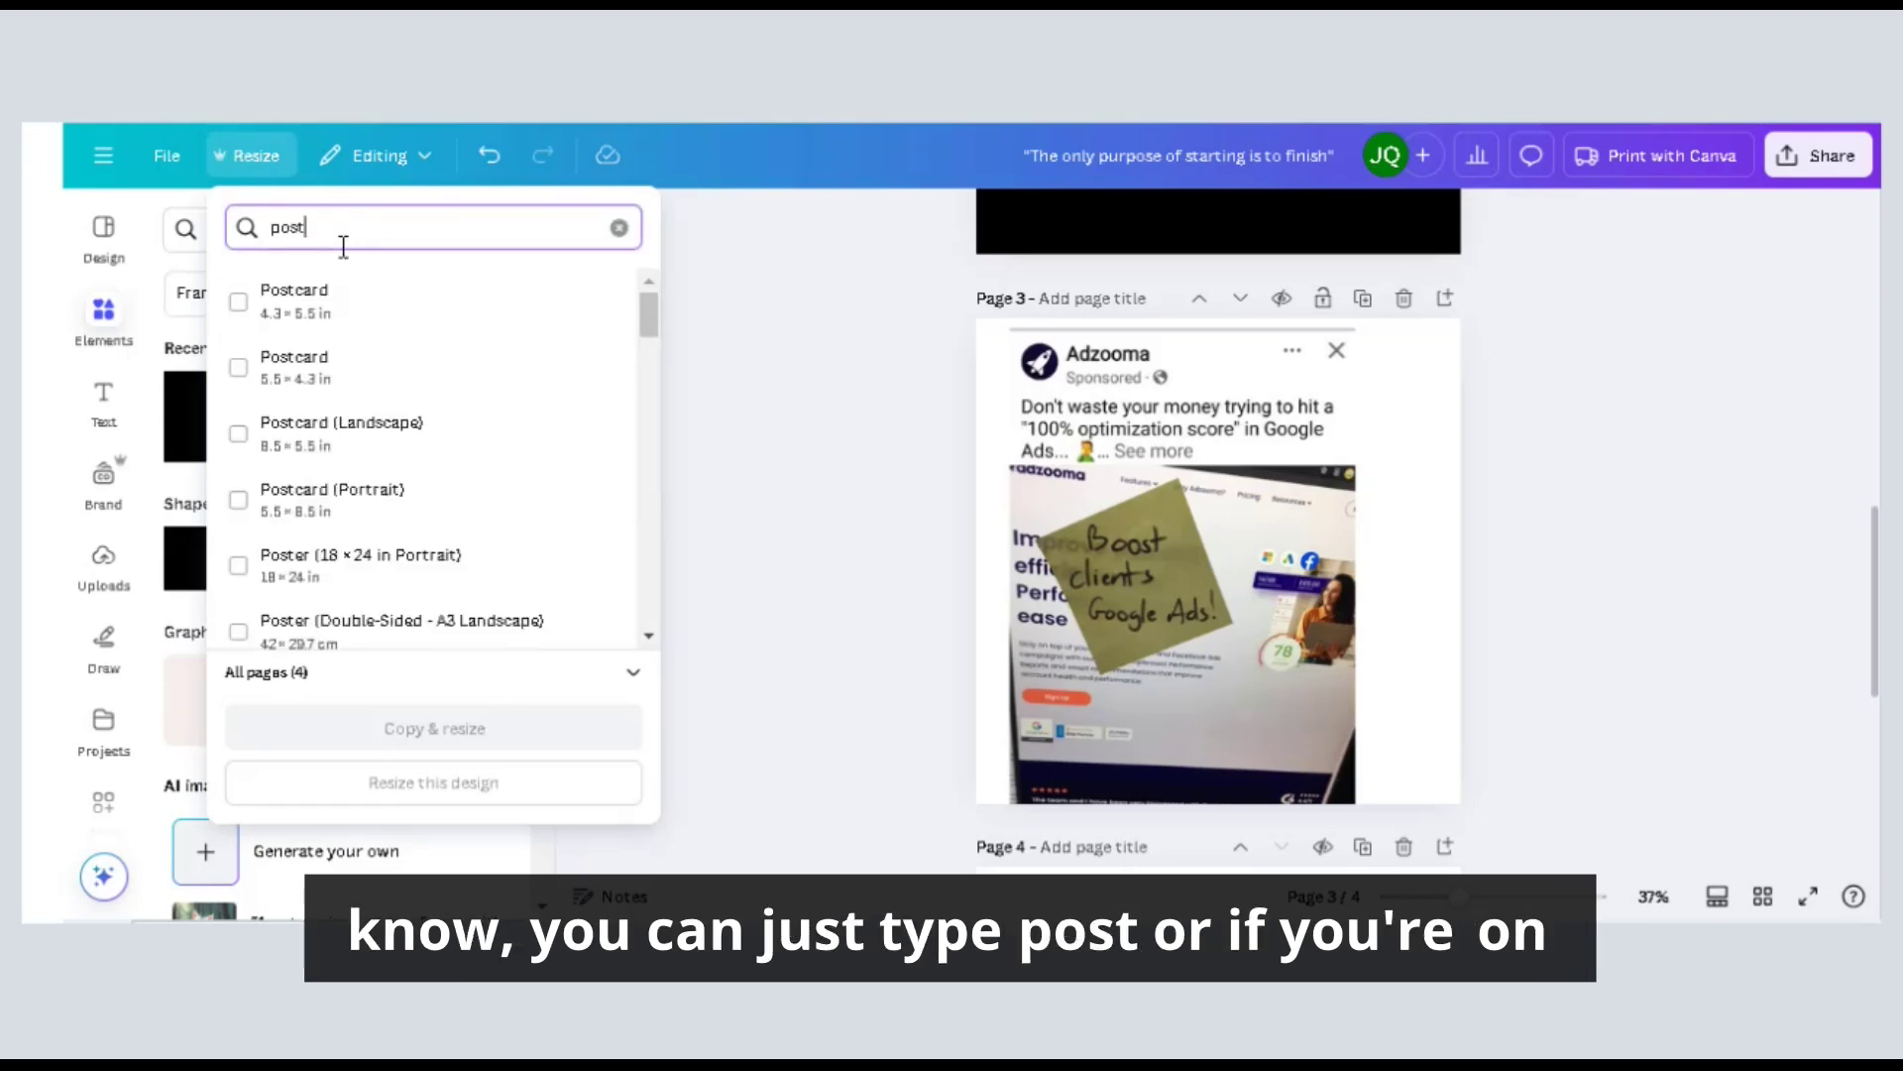
pyautogui.scroll(-2, 331, 515)
pyautogui.scroll(-3, 331, 545)
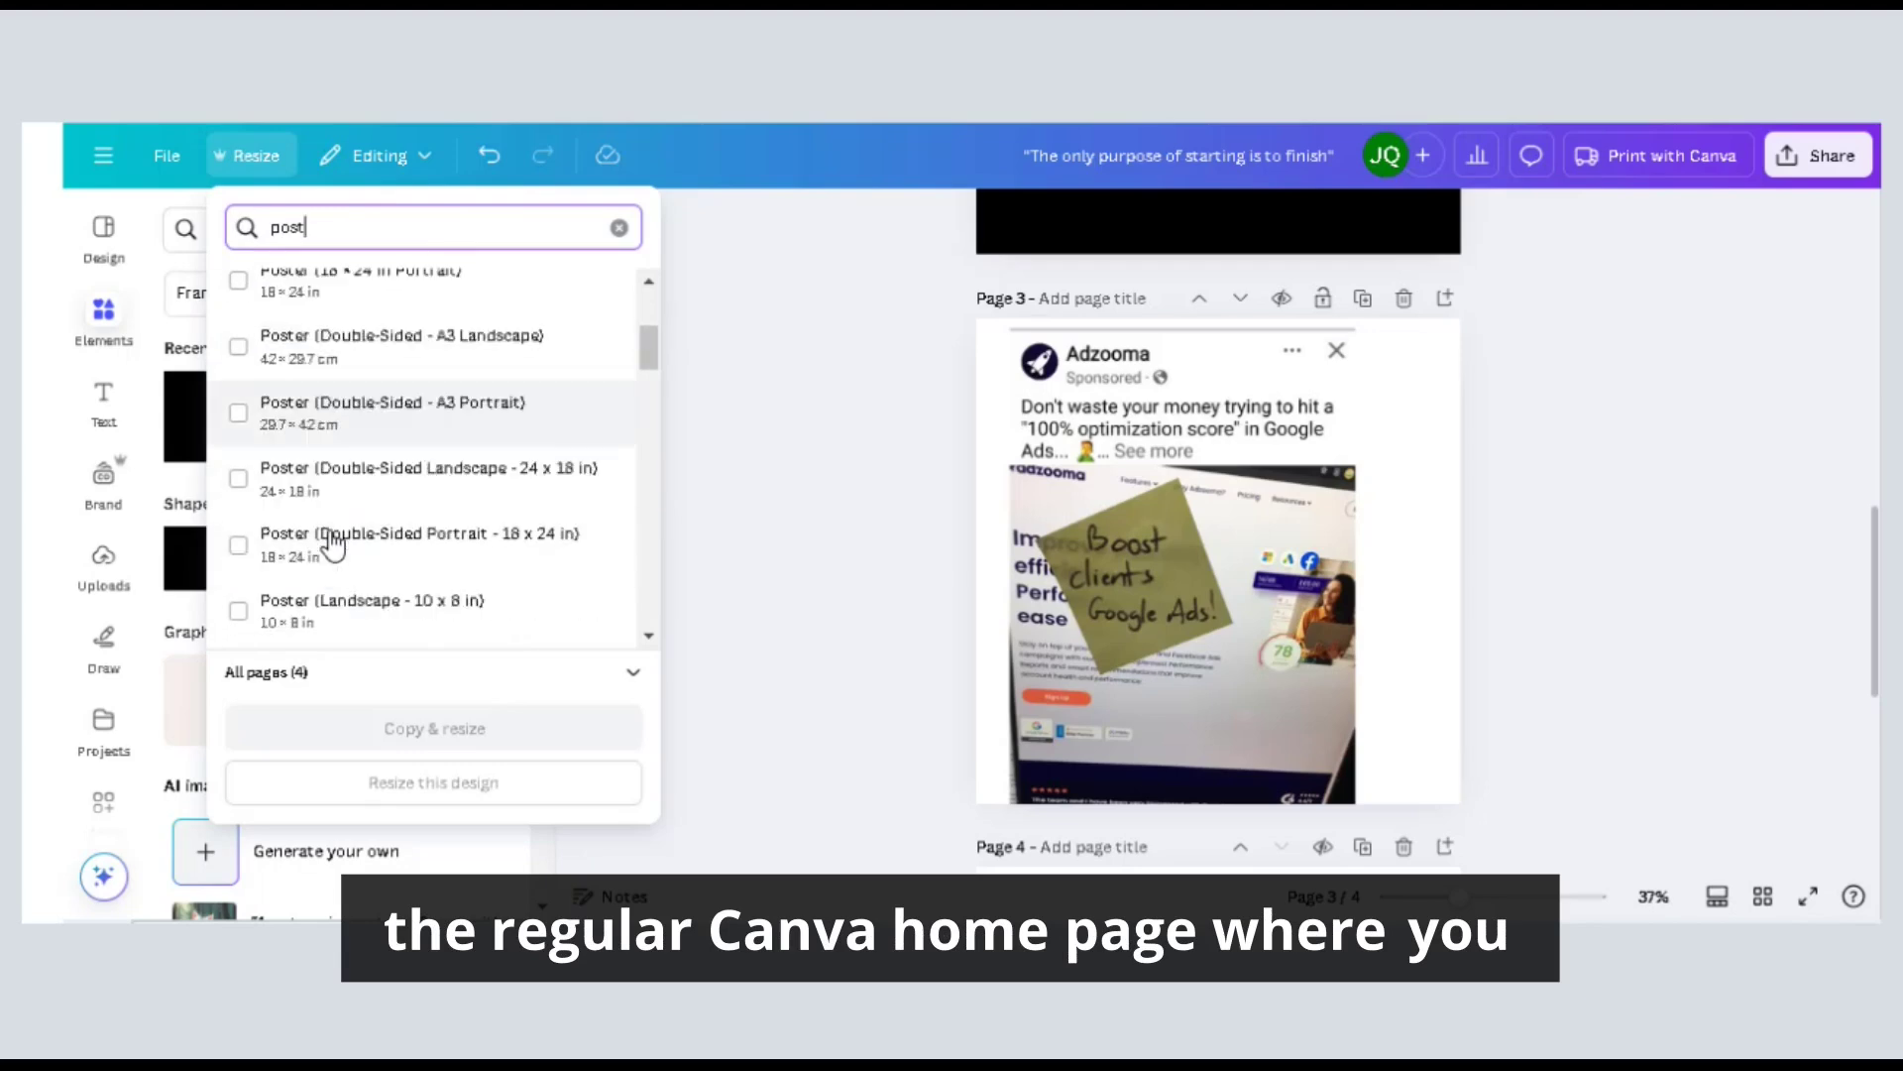
pyautogui.doubleClick(322, 229)
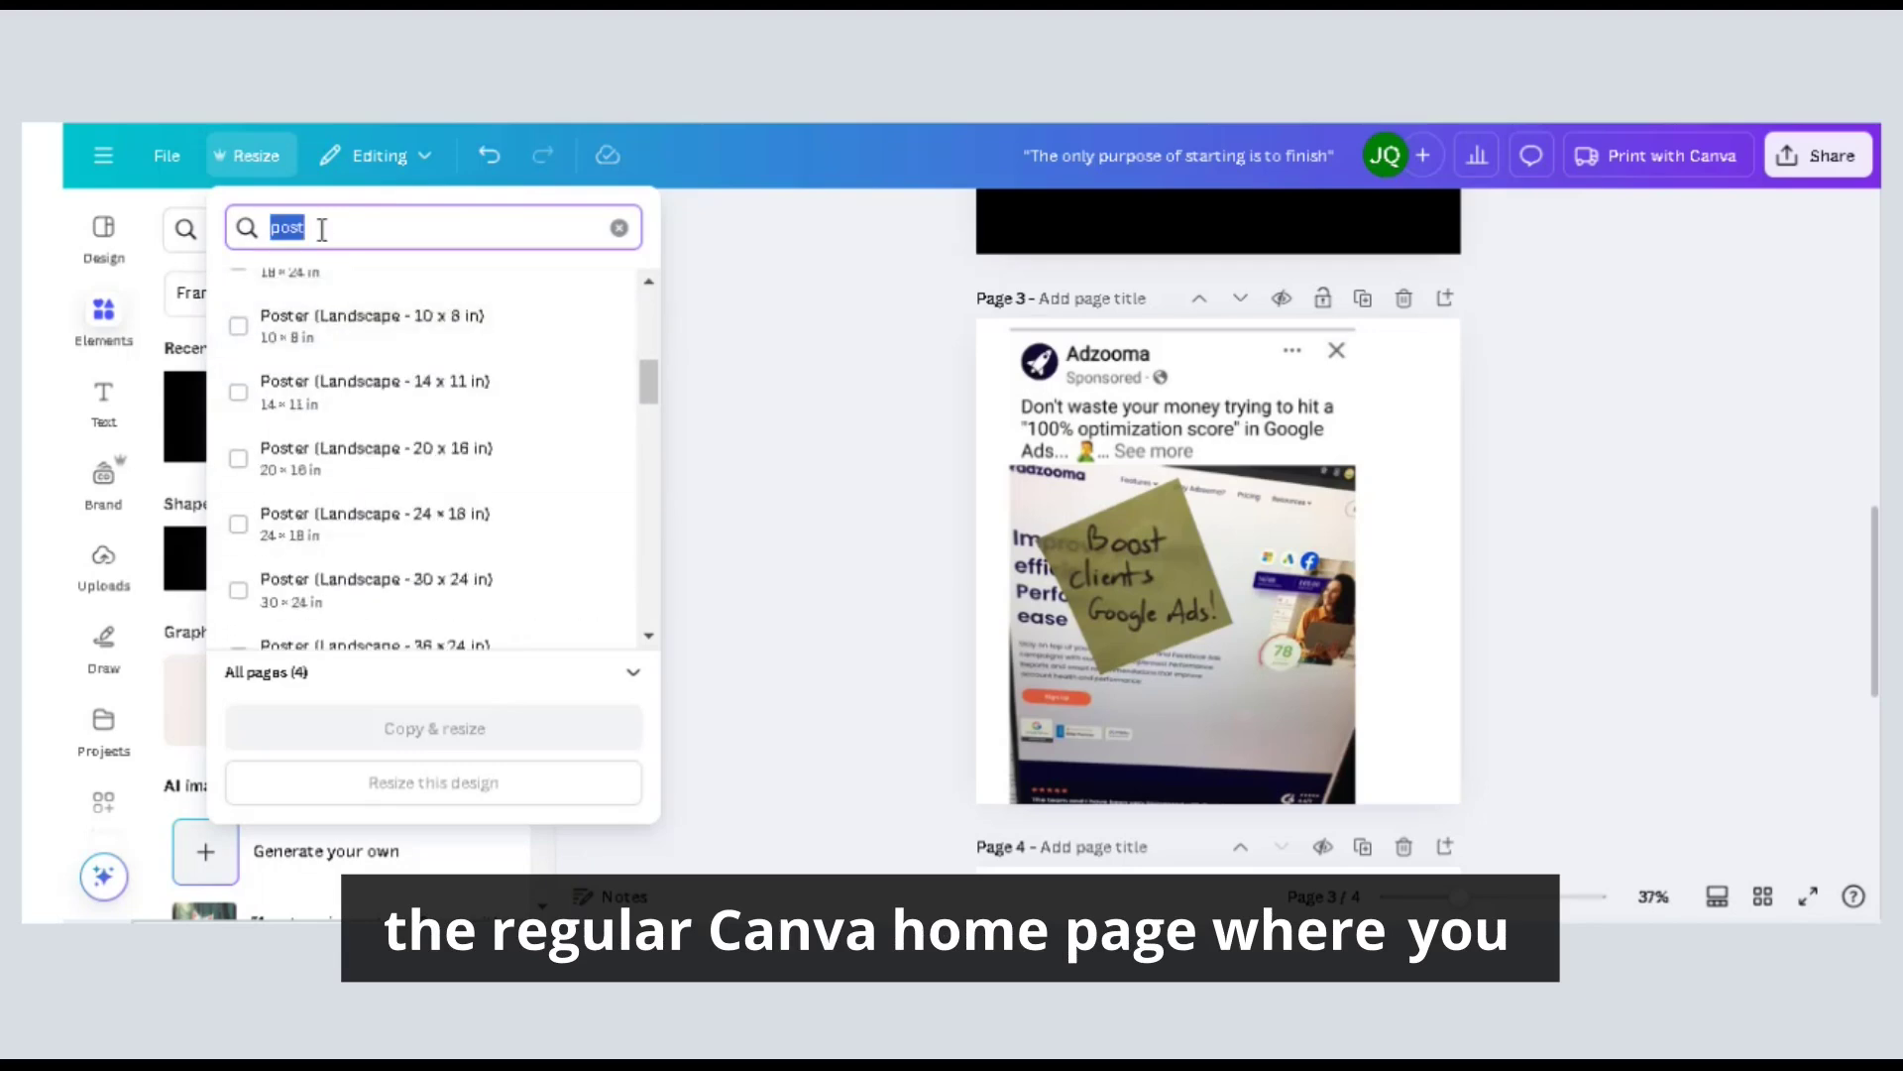
pyautogui.write('square')
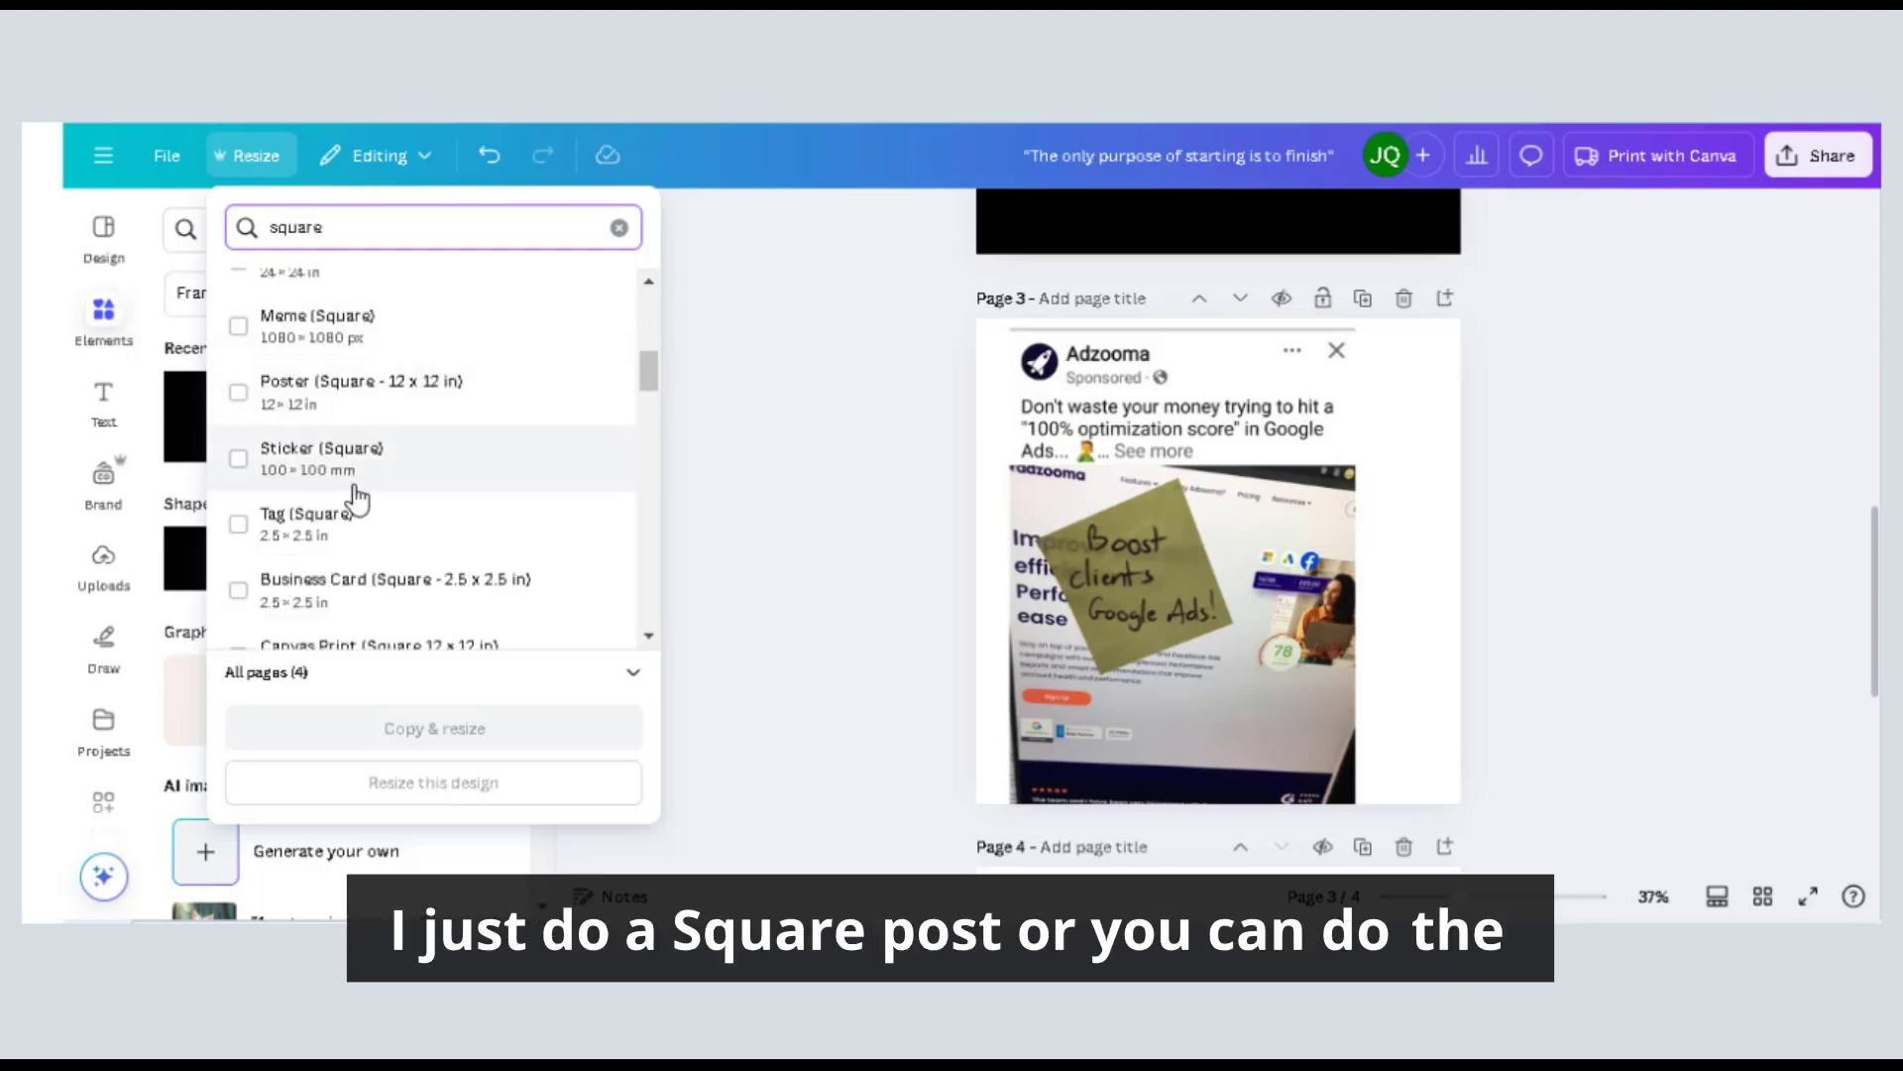
pyautogui.scroll(3, 353, 496)
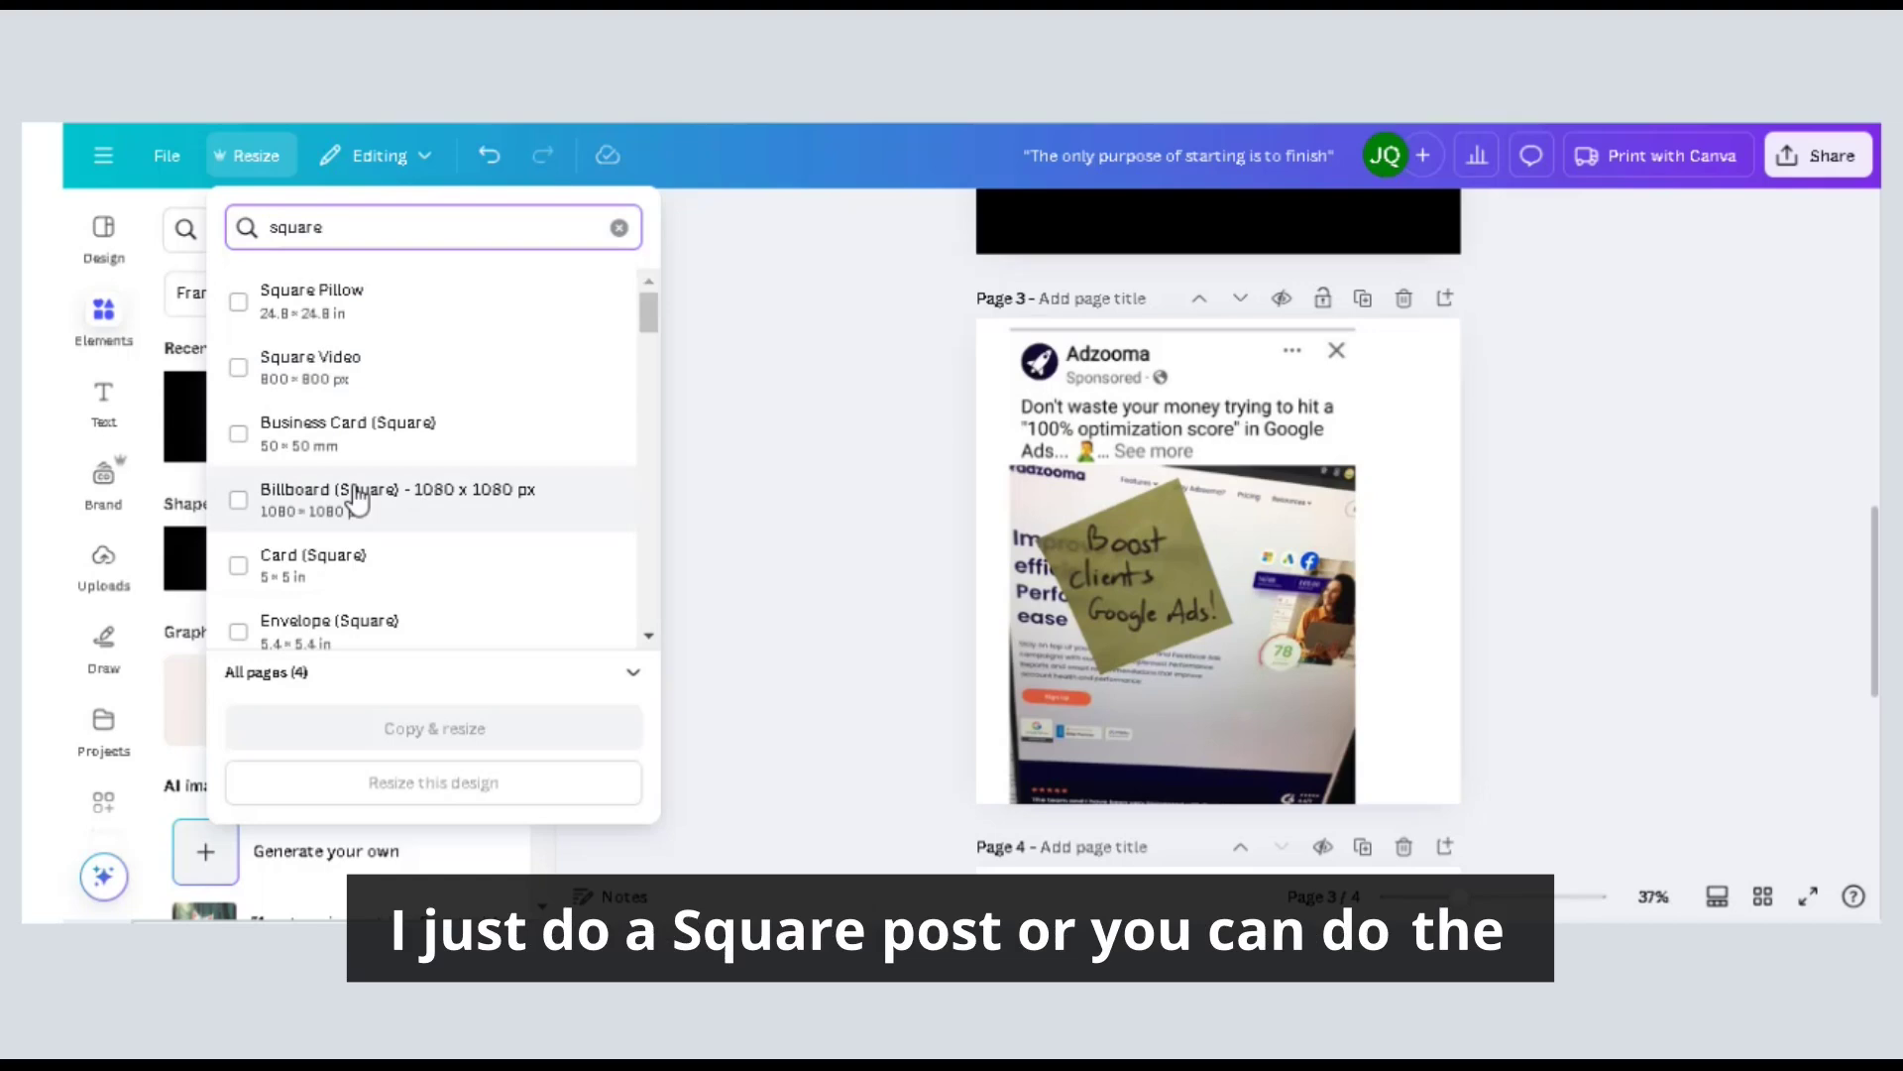
pyautogui.write('post')
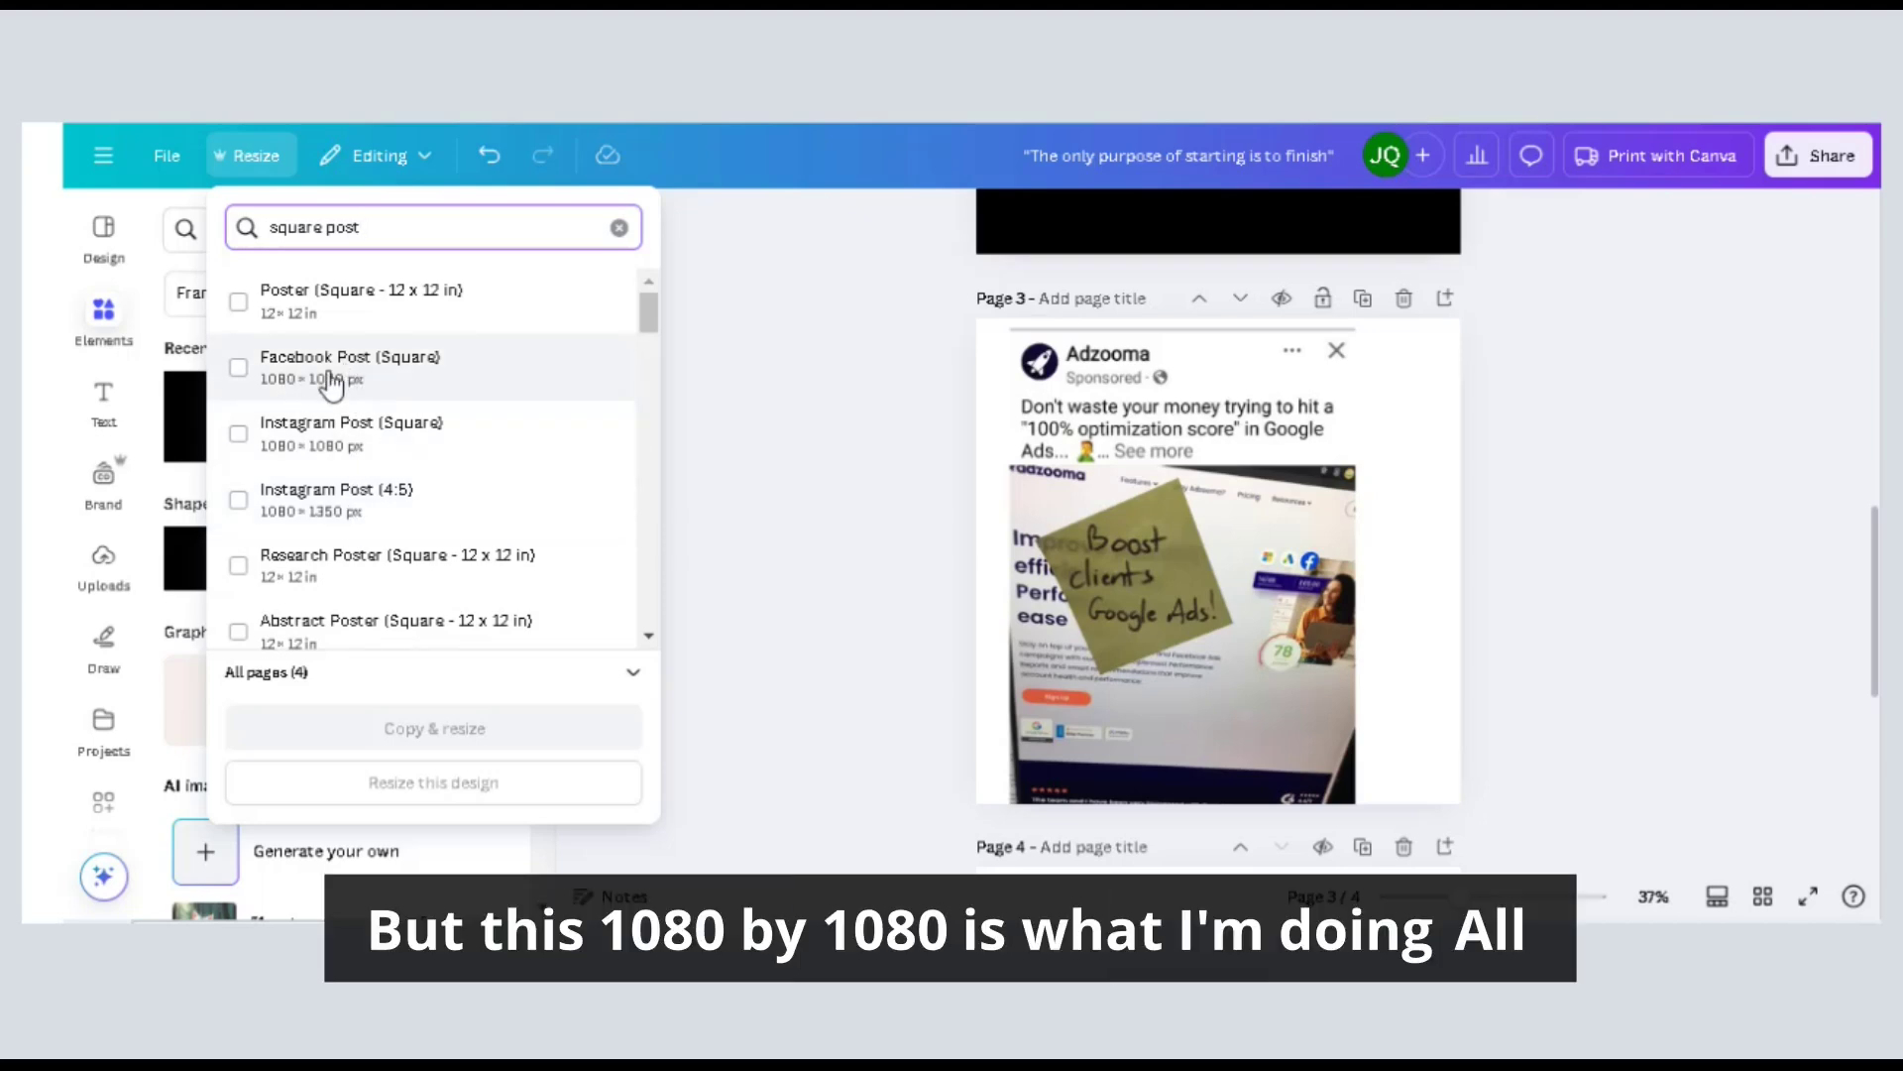
# Search the resize presets for "facebook ad" to check the ad dimensions, and close the resize options without resizing.
pyautogui.tripleClick(318, 224)
pyautogui.write('facebook ad')
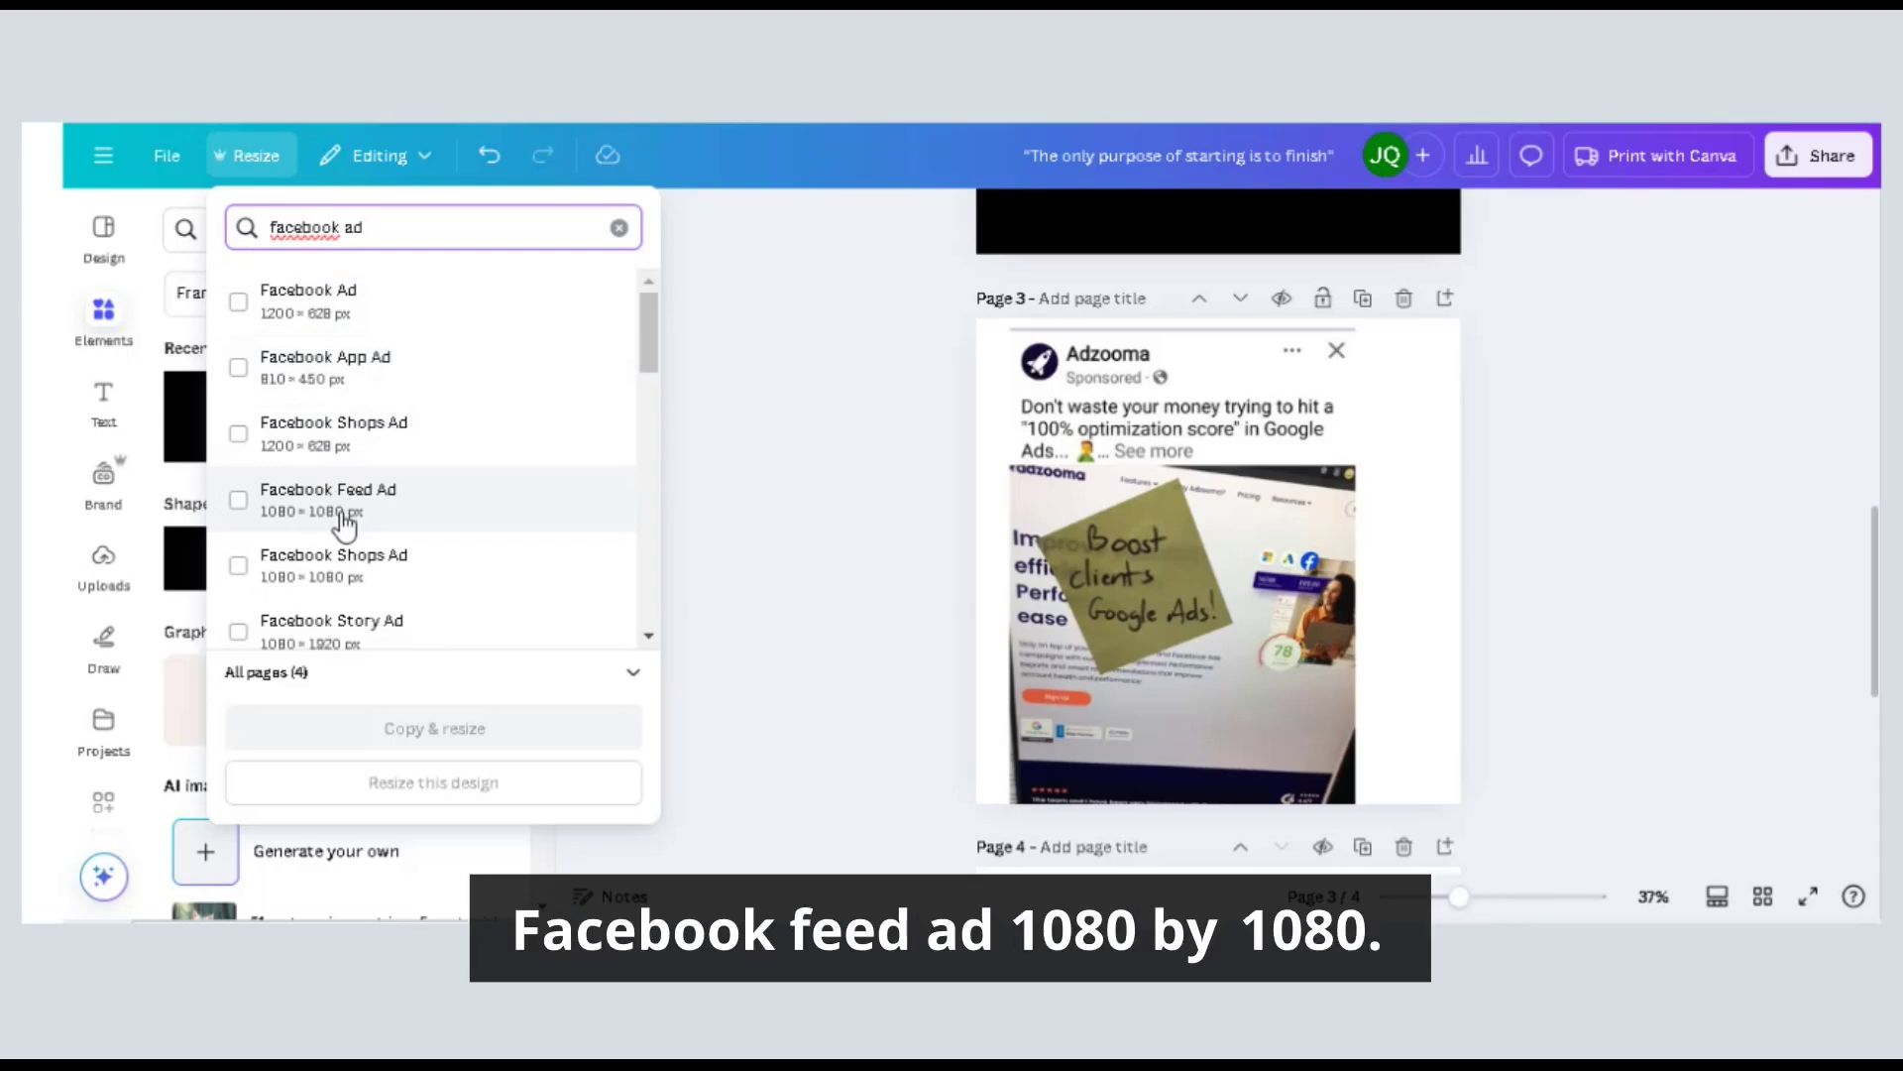
pyautogui.click(805, 589)
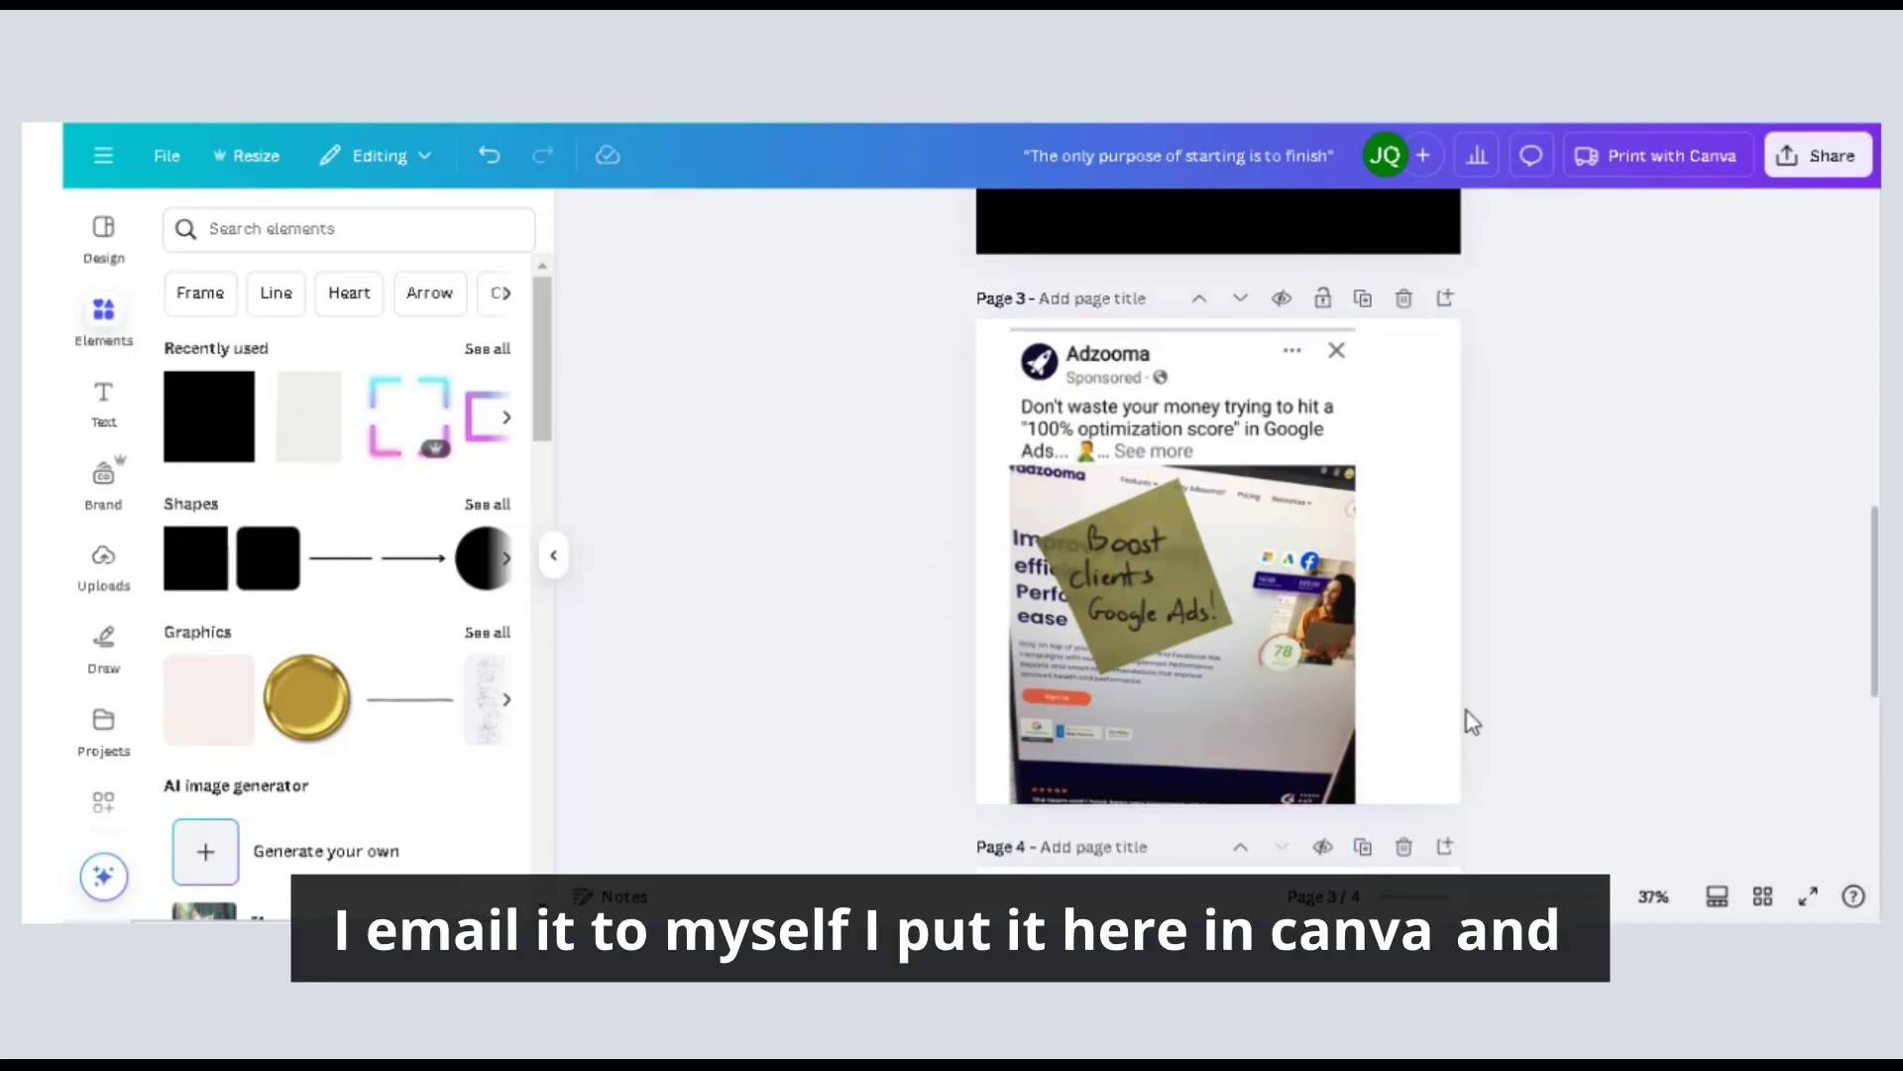
pyautogui.scroll(-3, 1467, 711)
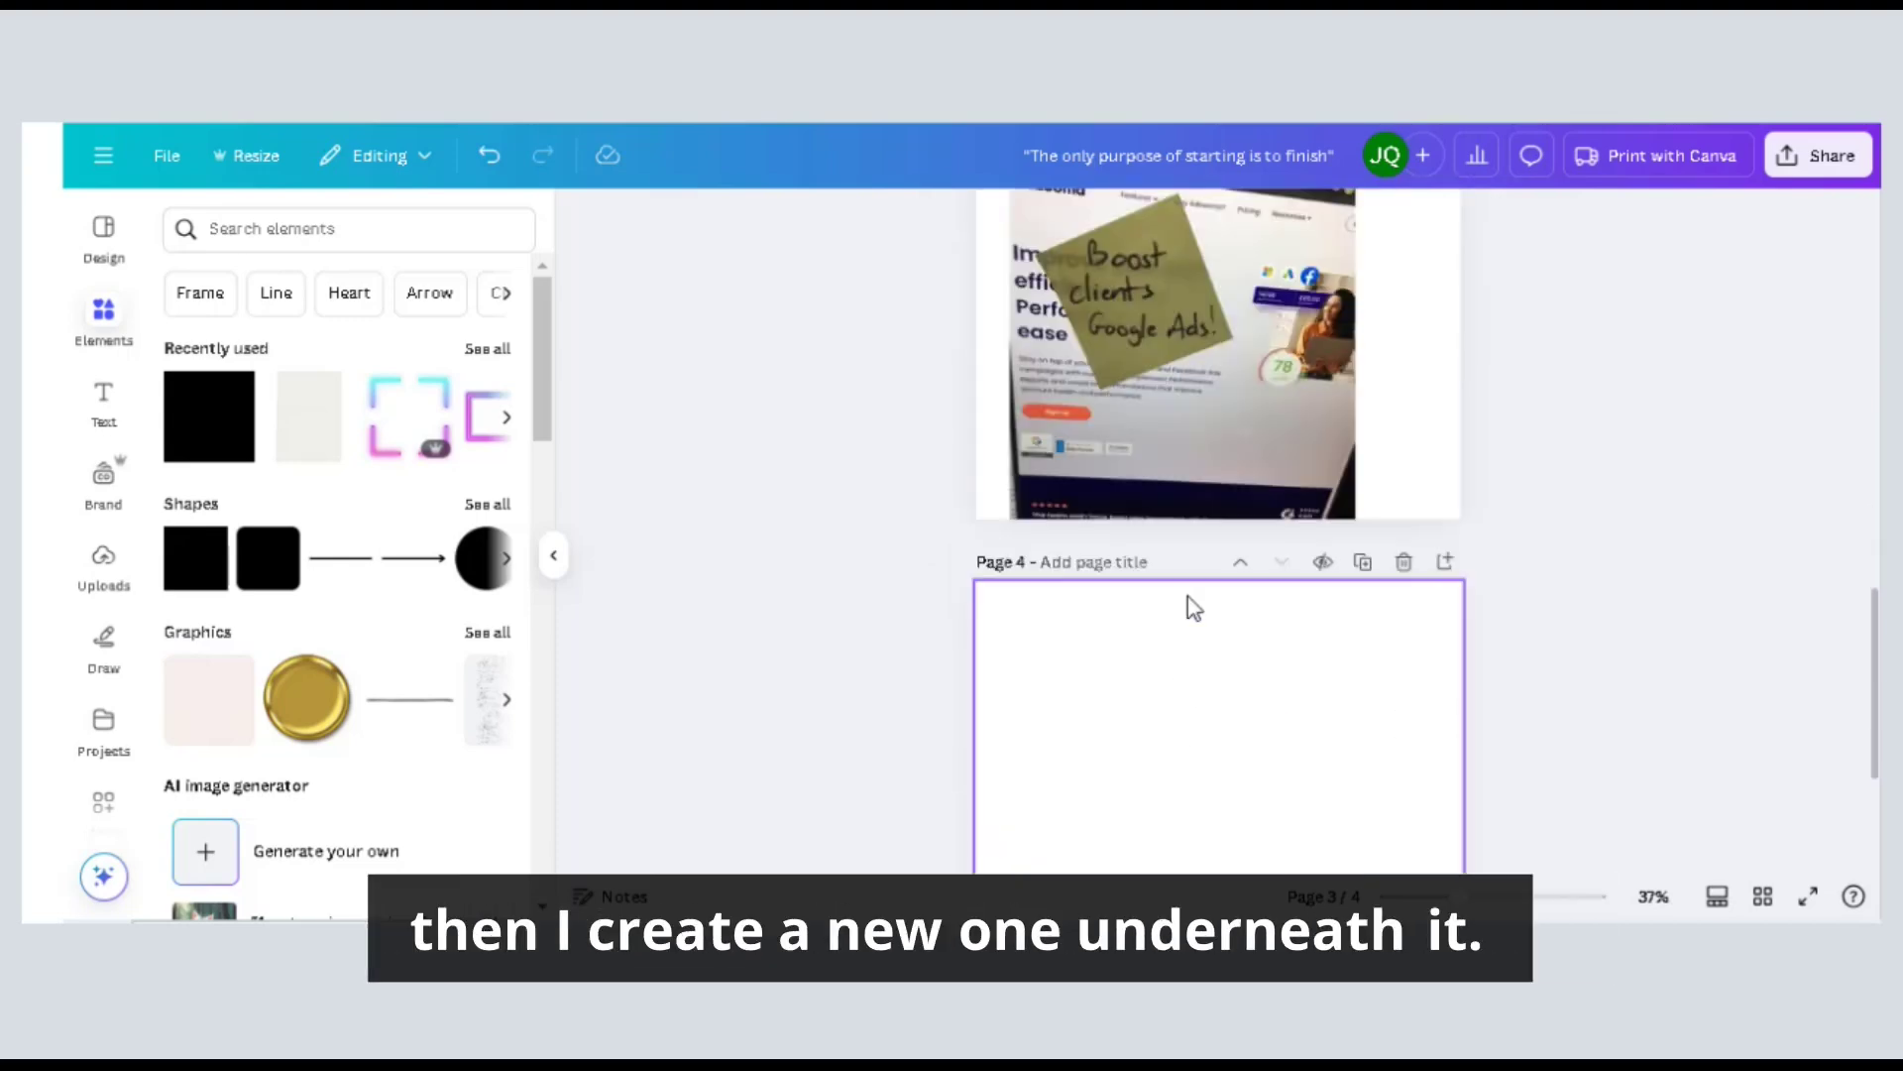
pyautogui.scroll(2, 1211, 650)
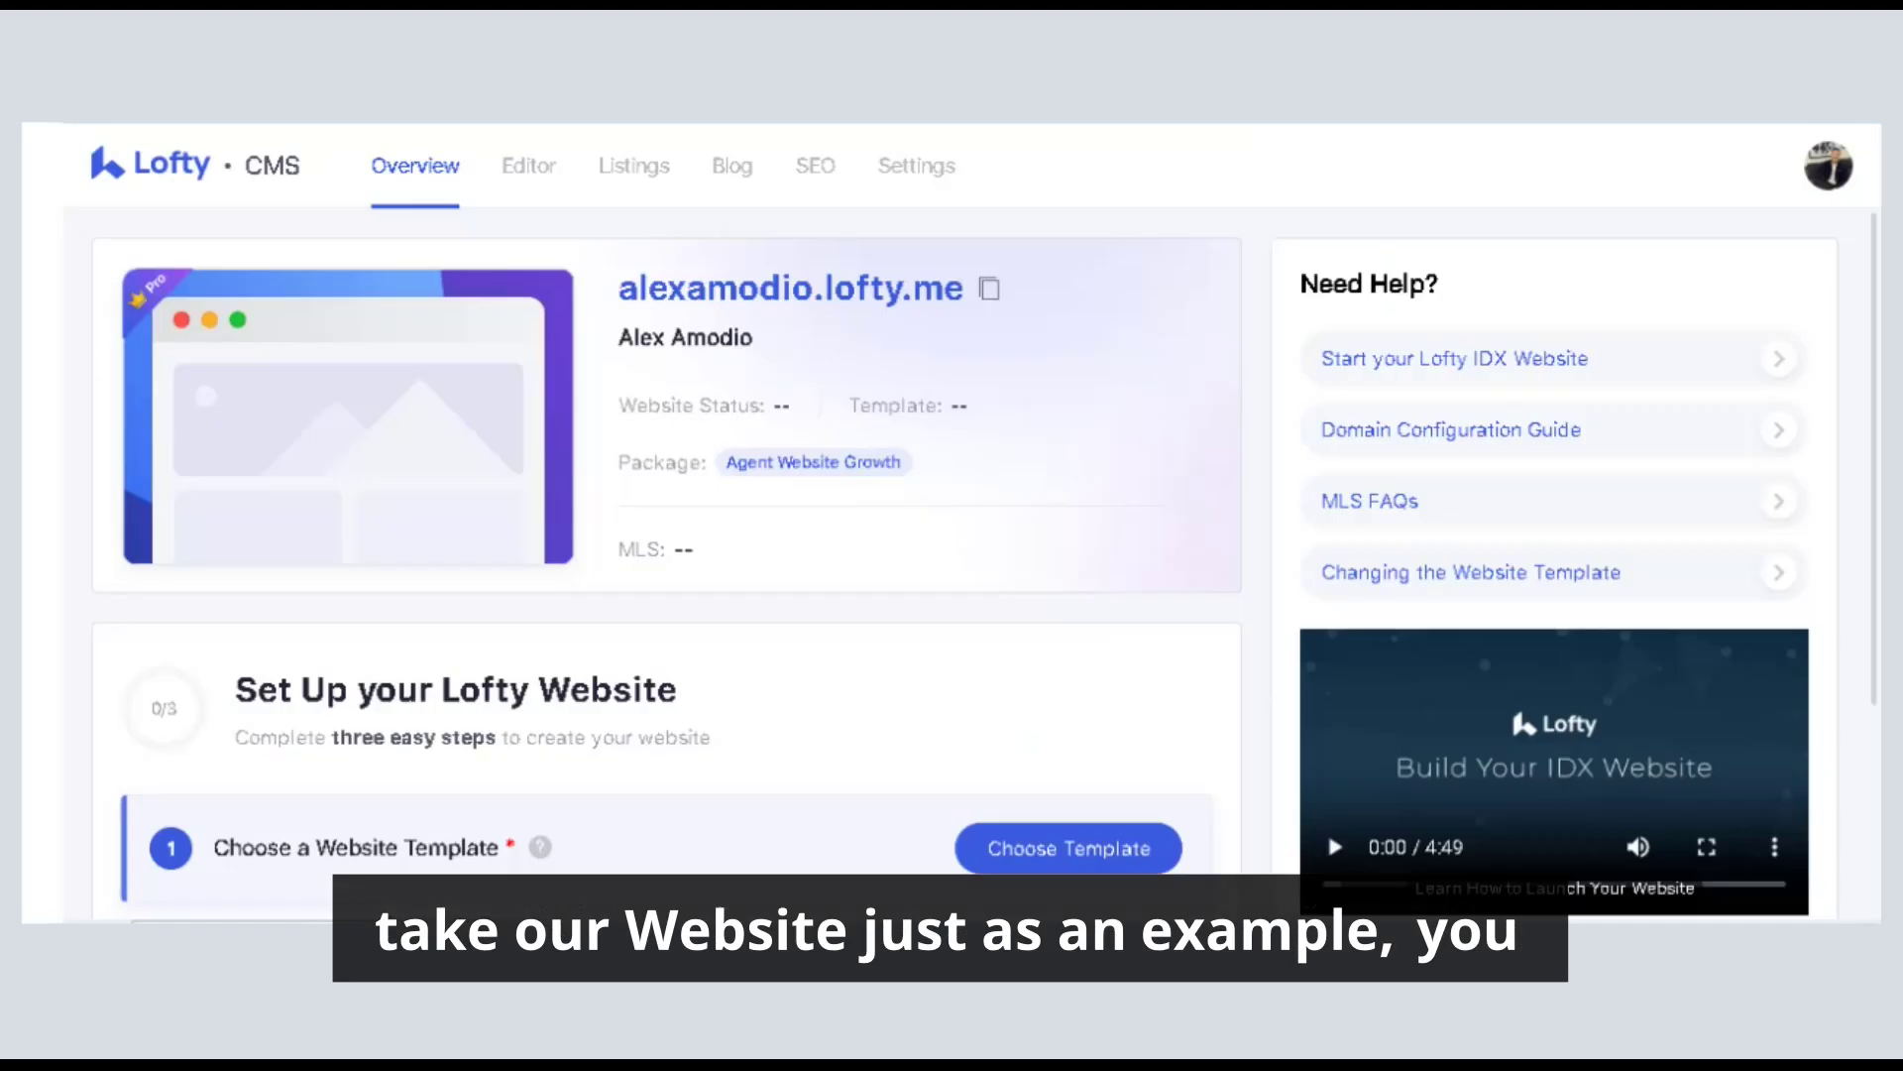
# Switch to the real estate site's Fredericksburg, VA listings page and copy an Awesome Screenshot capture of its visible part.
pyautogui.hotkey('ctrl', 'Tab')
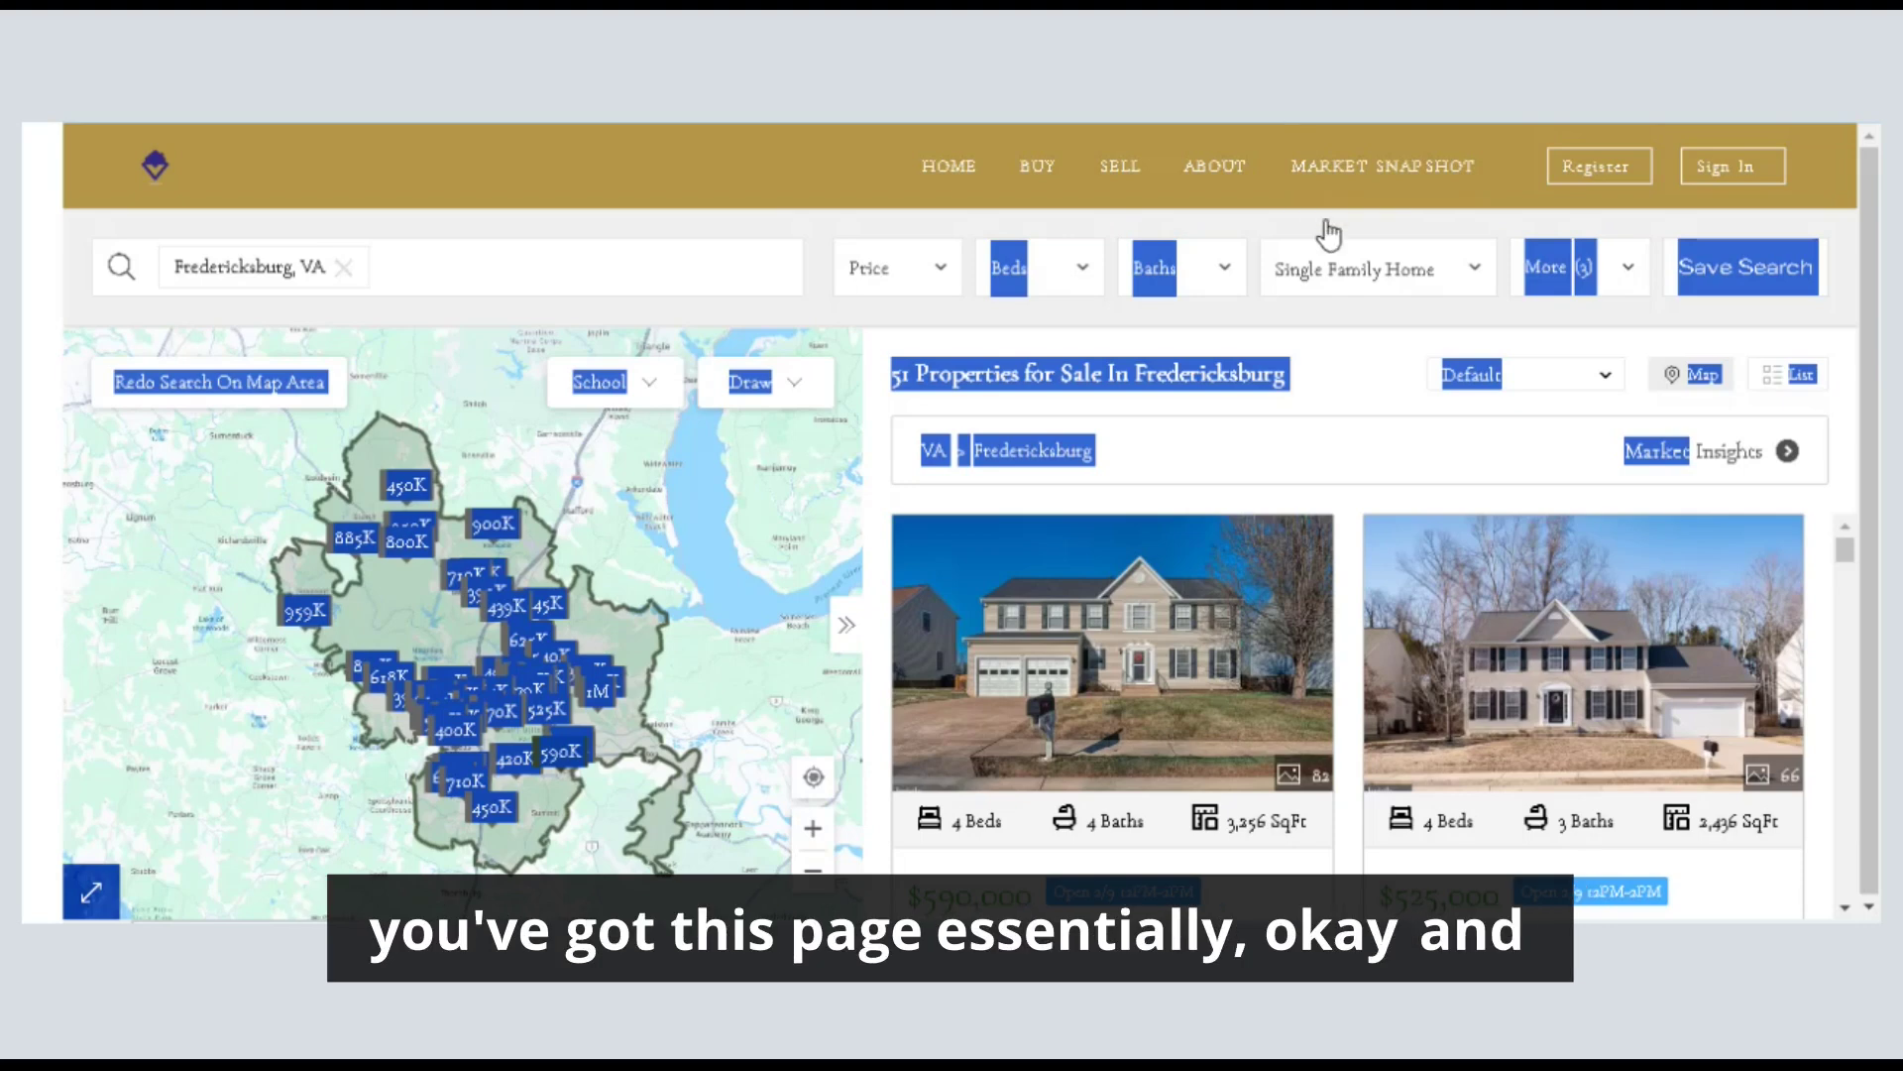
pyautogui.click(810, 229)
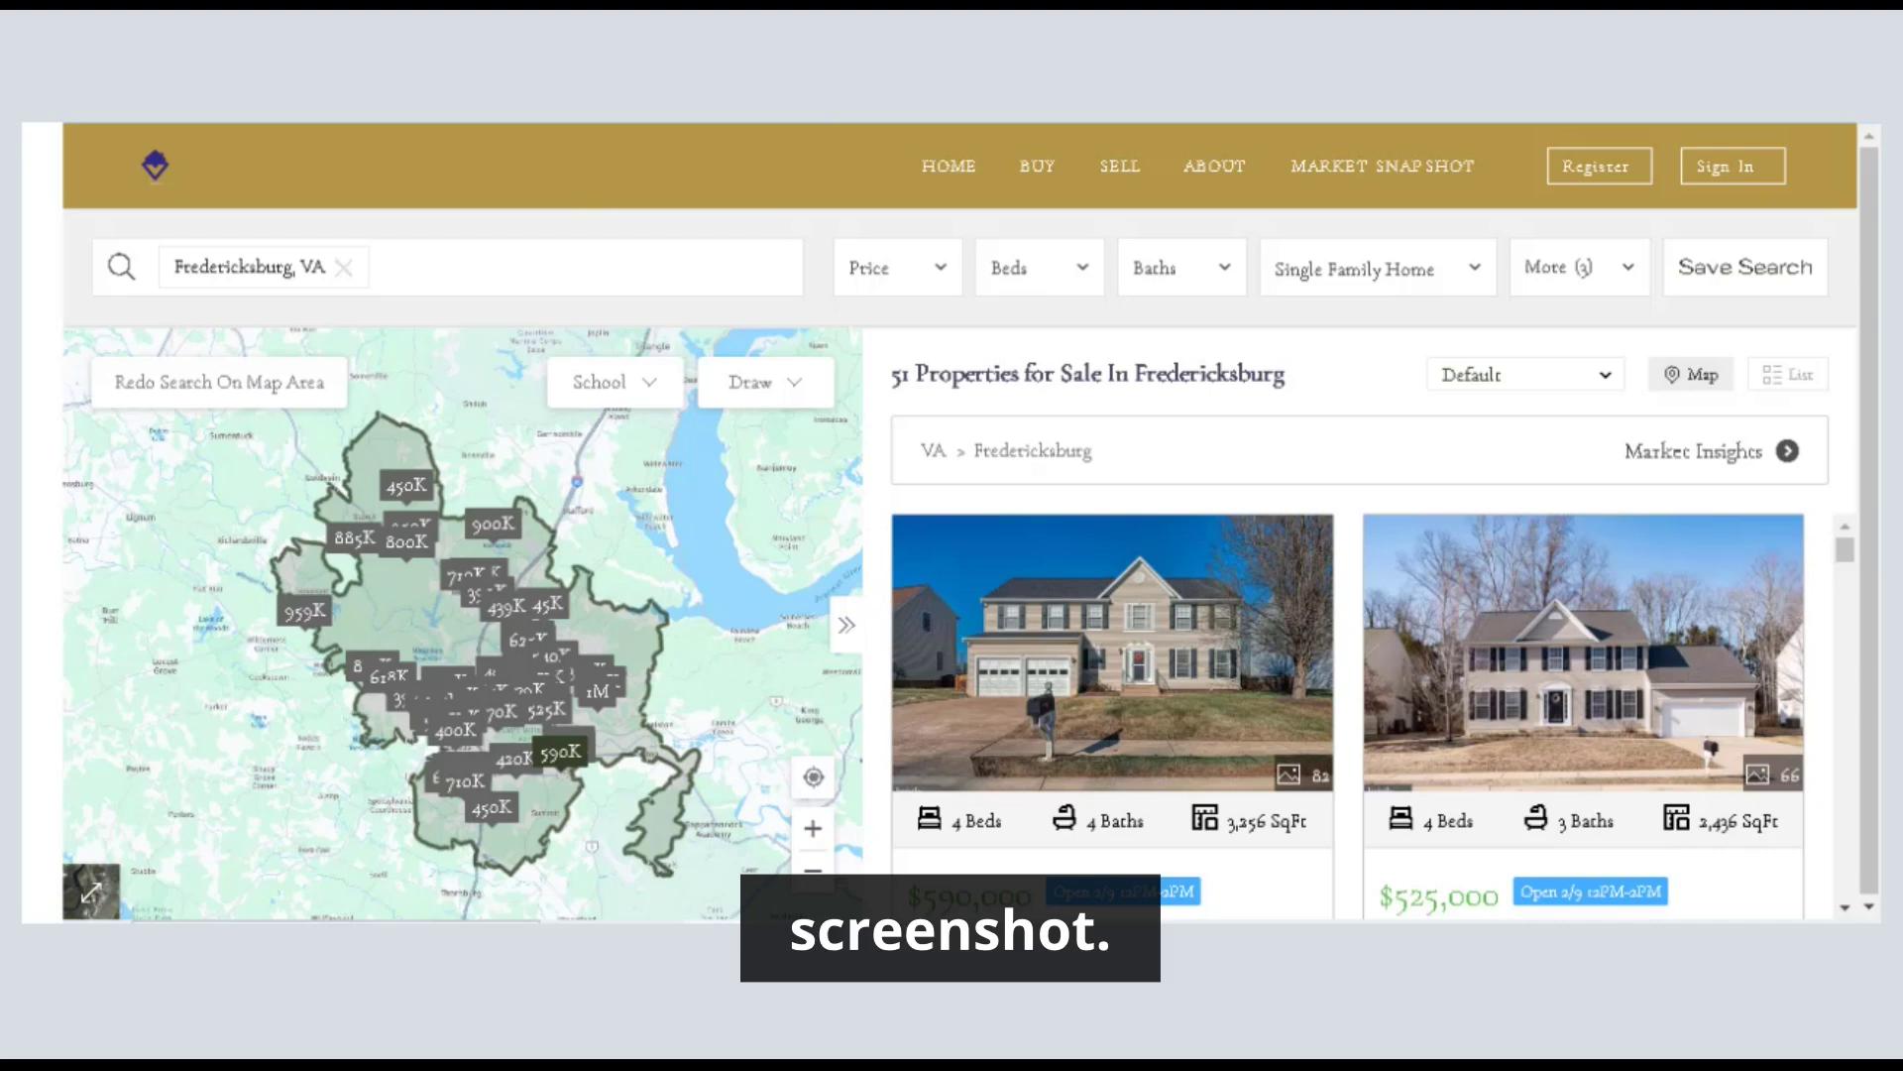
pyautogui.click(1553, 125)
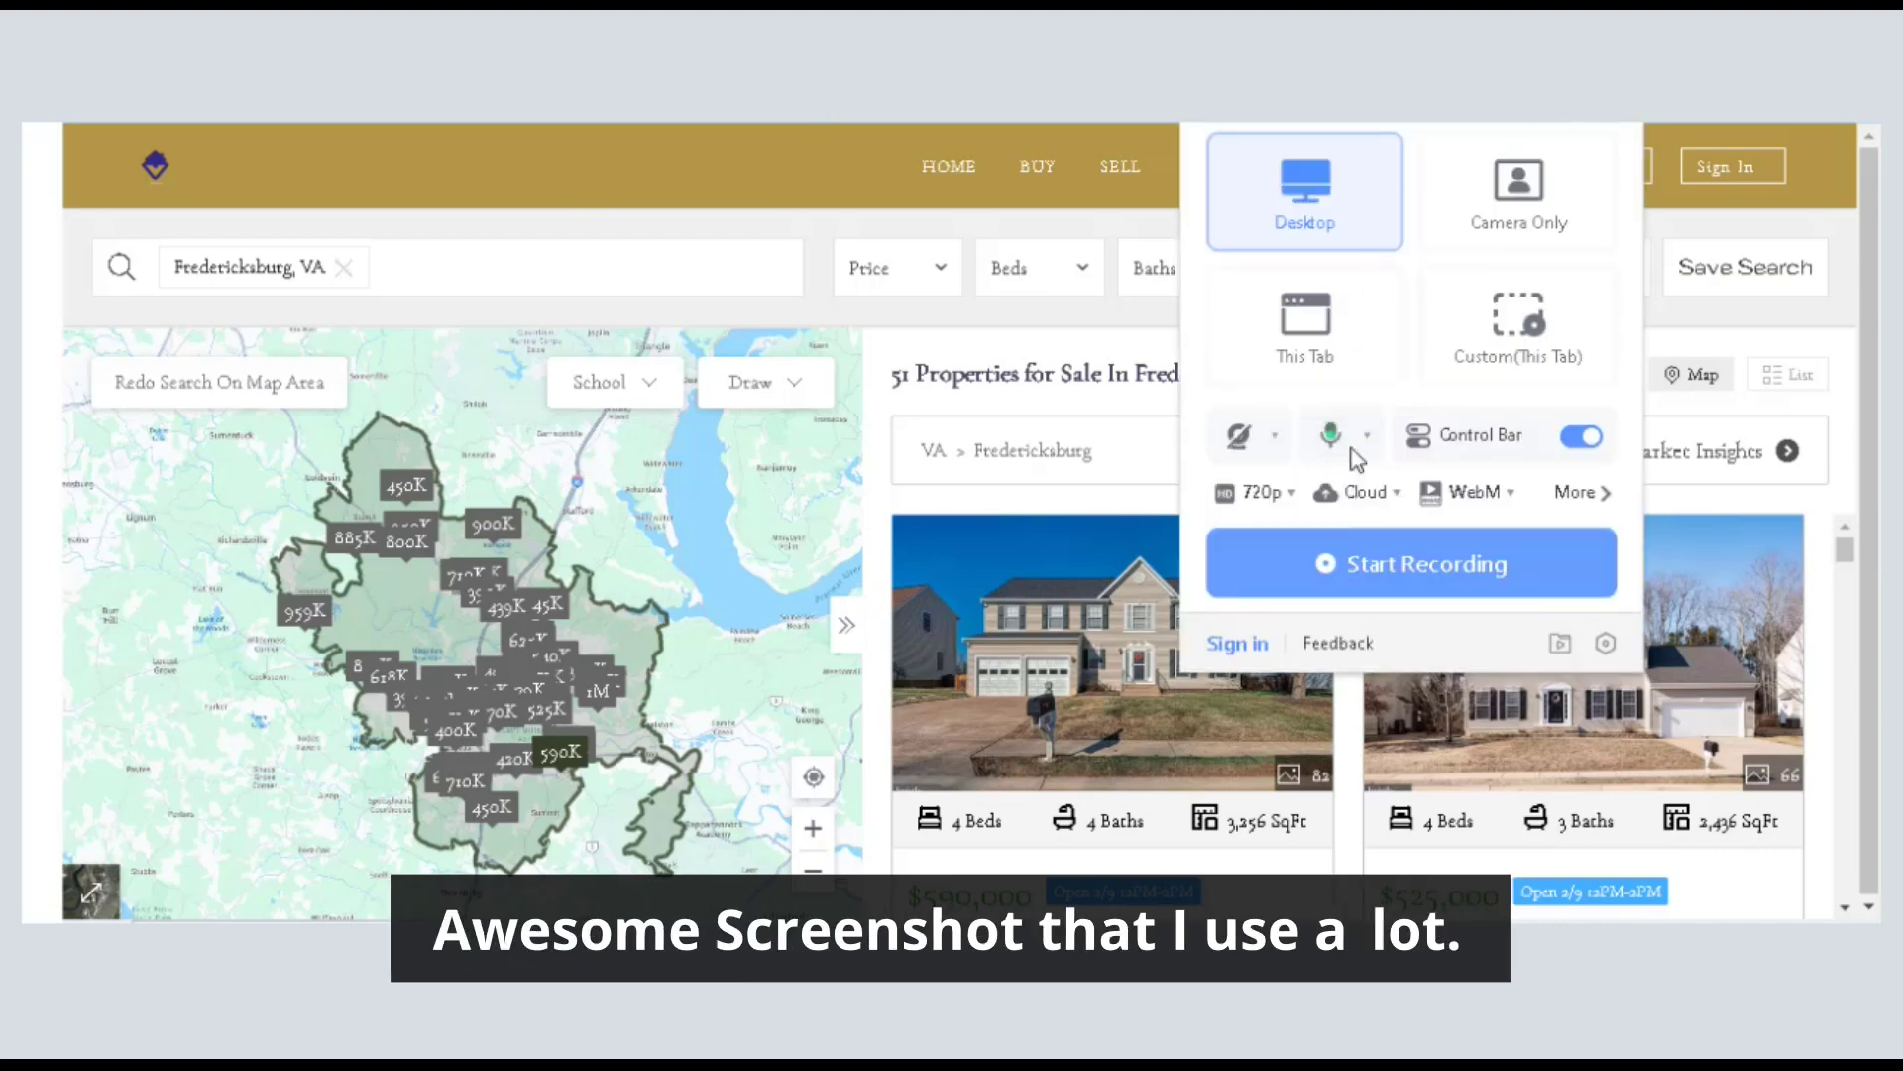
pyautogui.click(1395, 130)
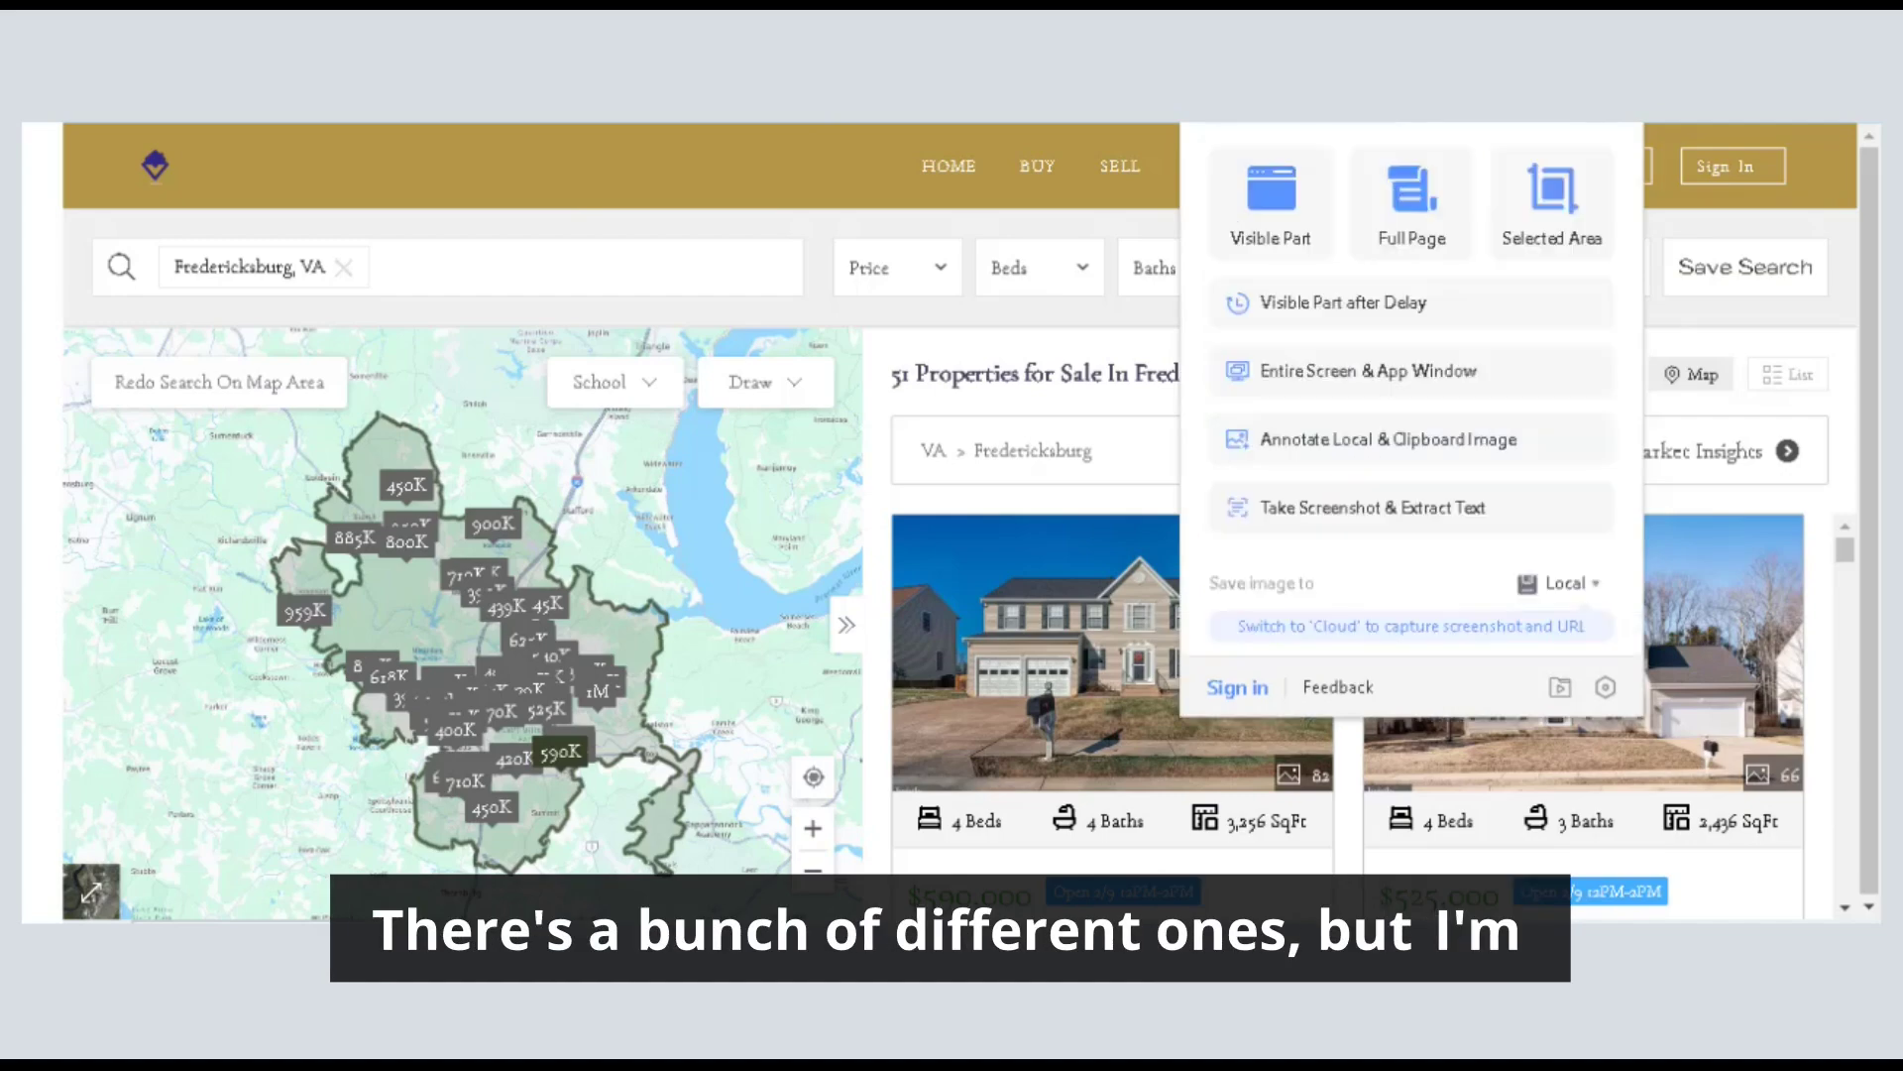
pyautogui.click(1272, 194)
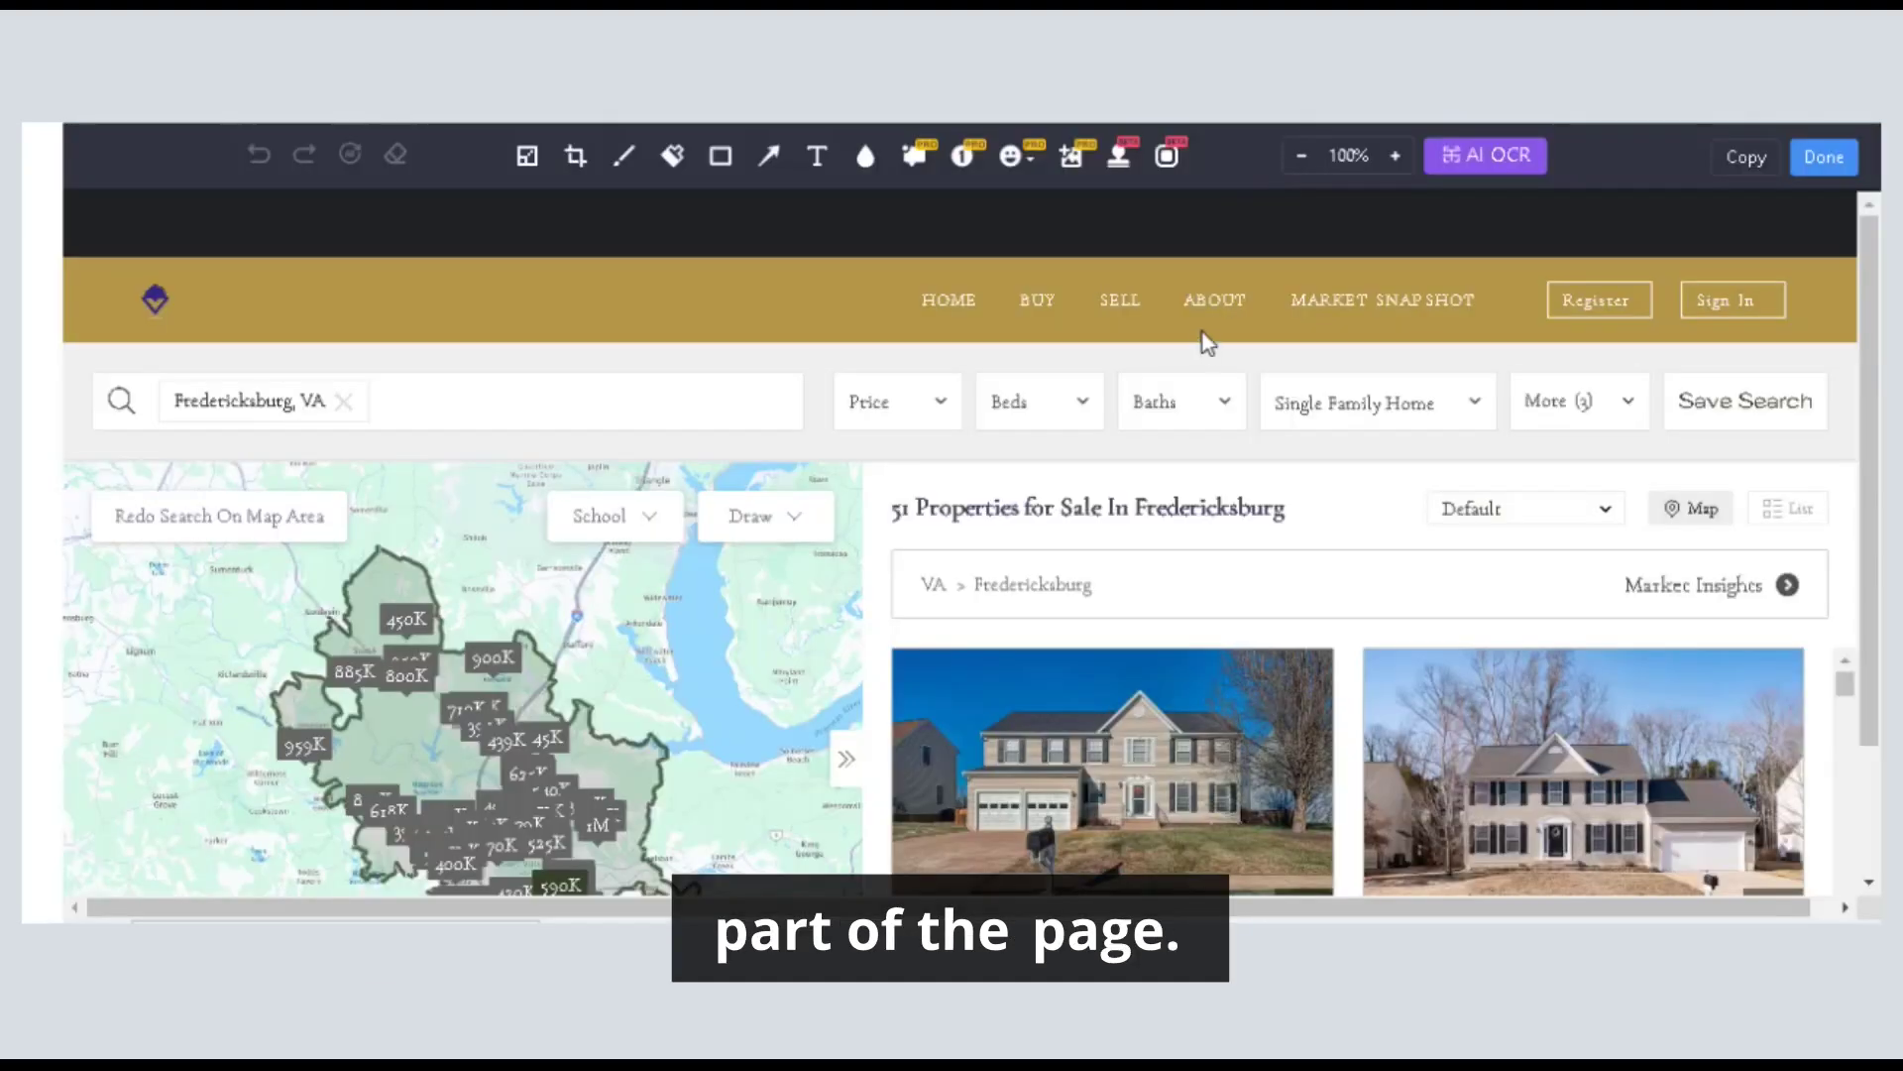
pyautogui.click(1753, 162)
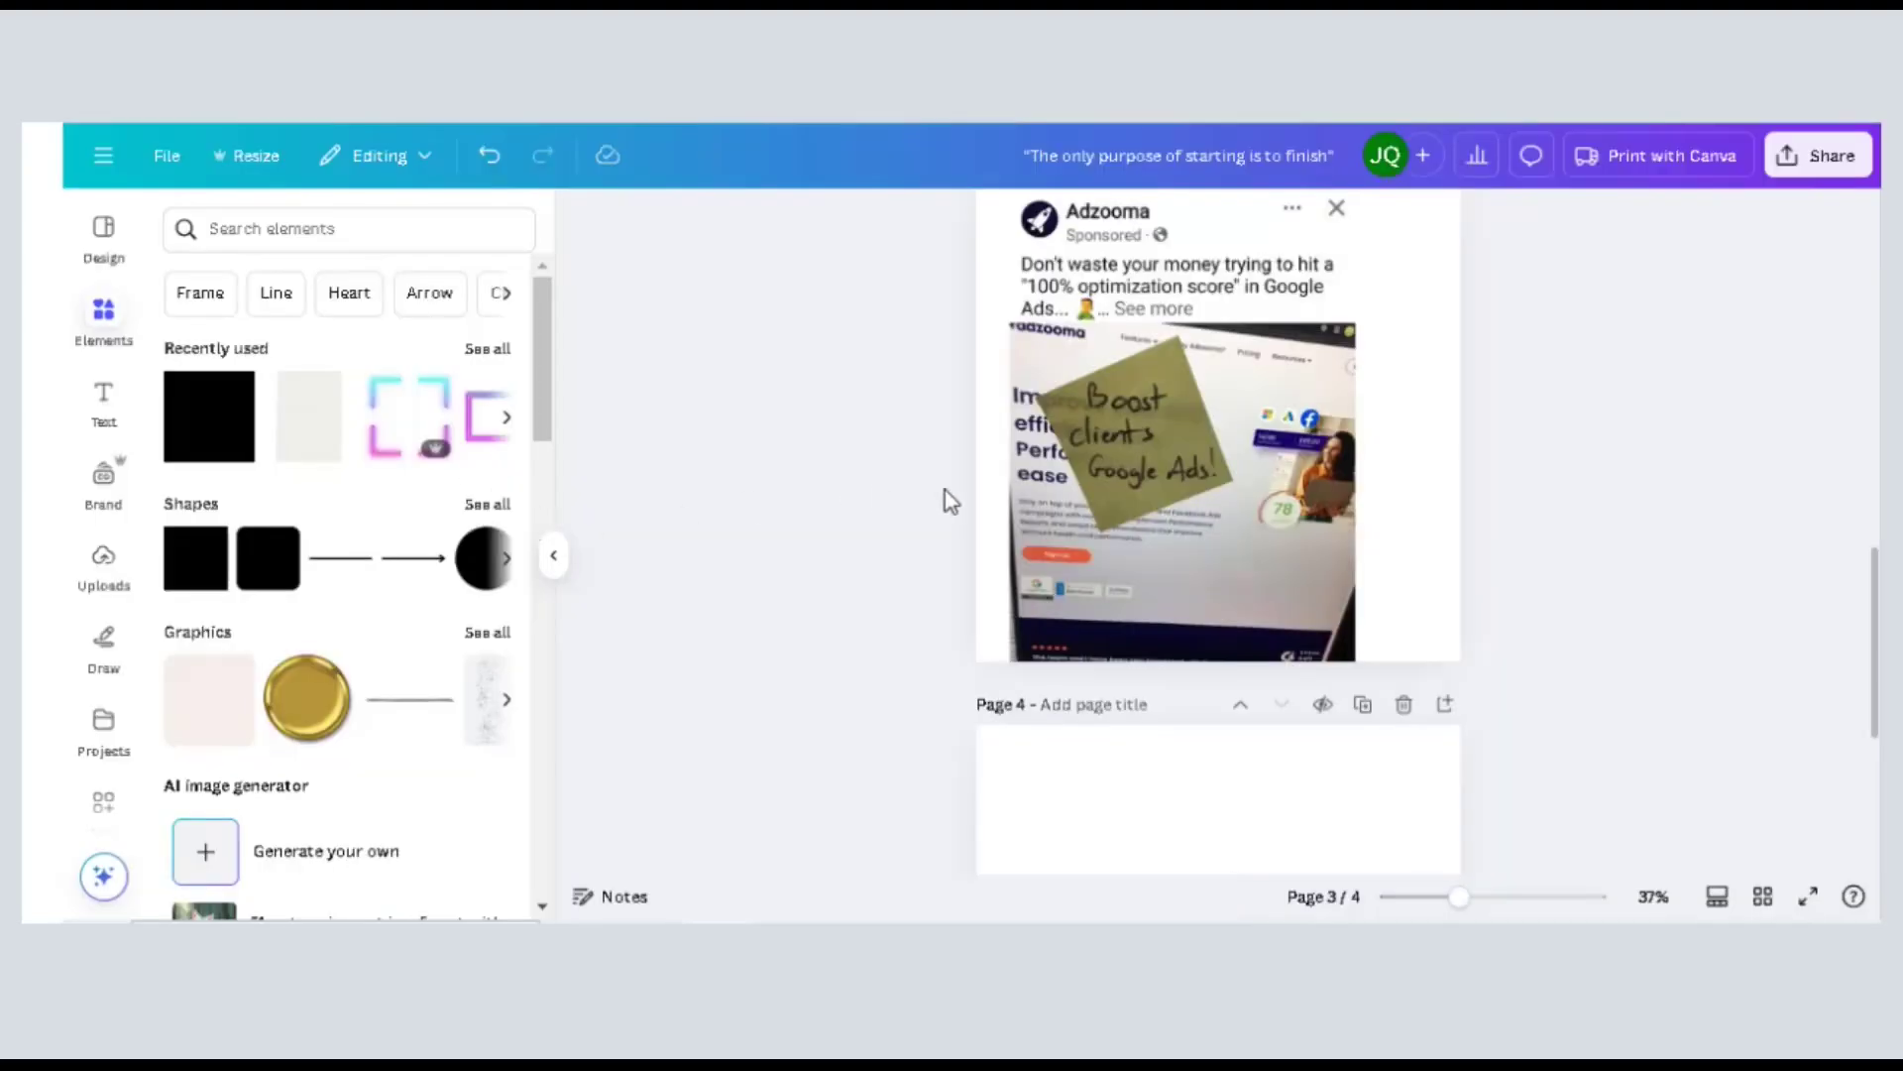
# Switch back to Canva, paste the screenshot onto blank page 4, and enlarge and position it so the map covers the page.
pyautogui.scroll(-3, 1001, 595)
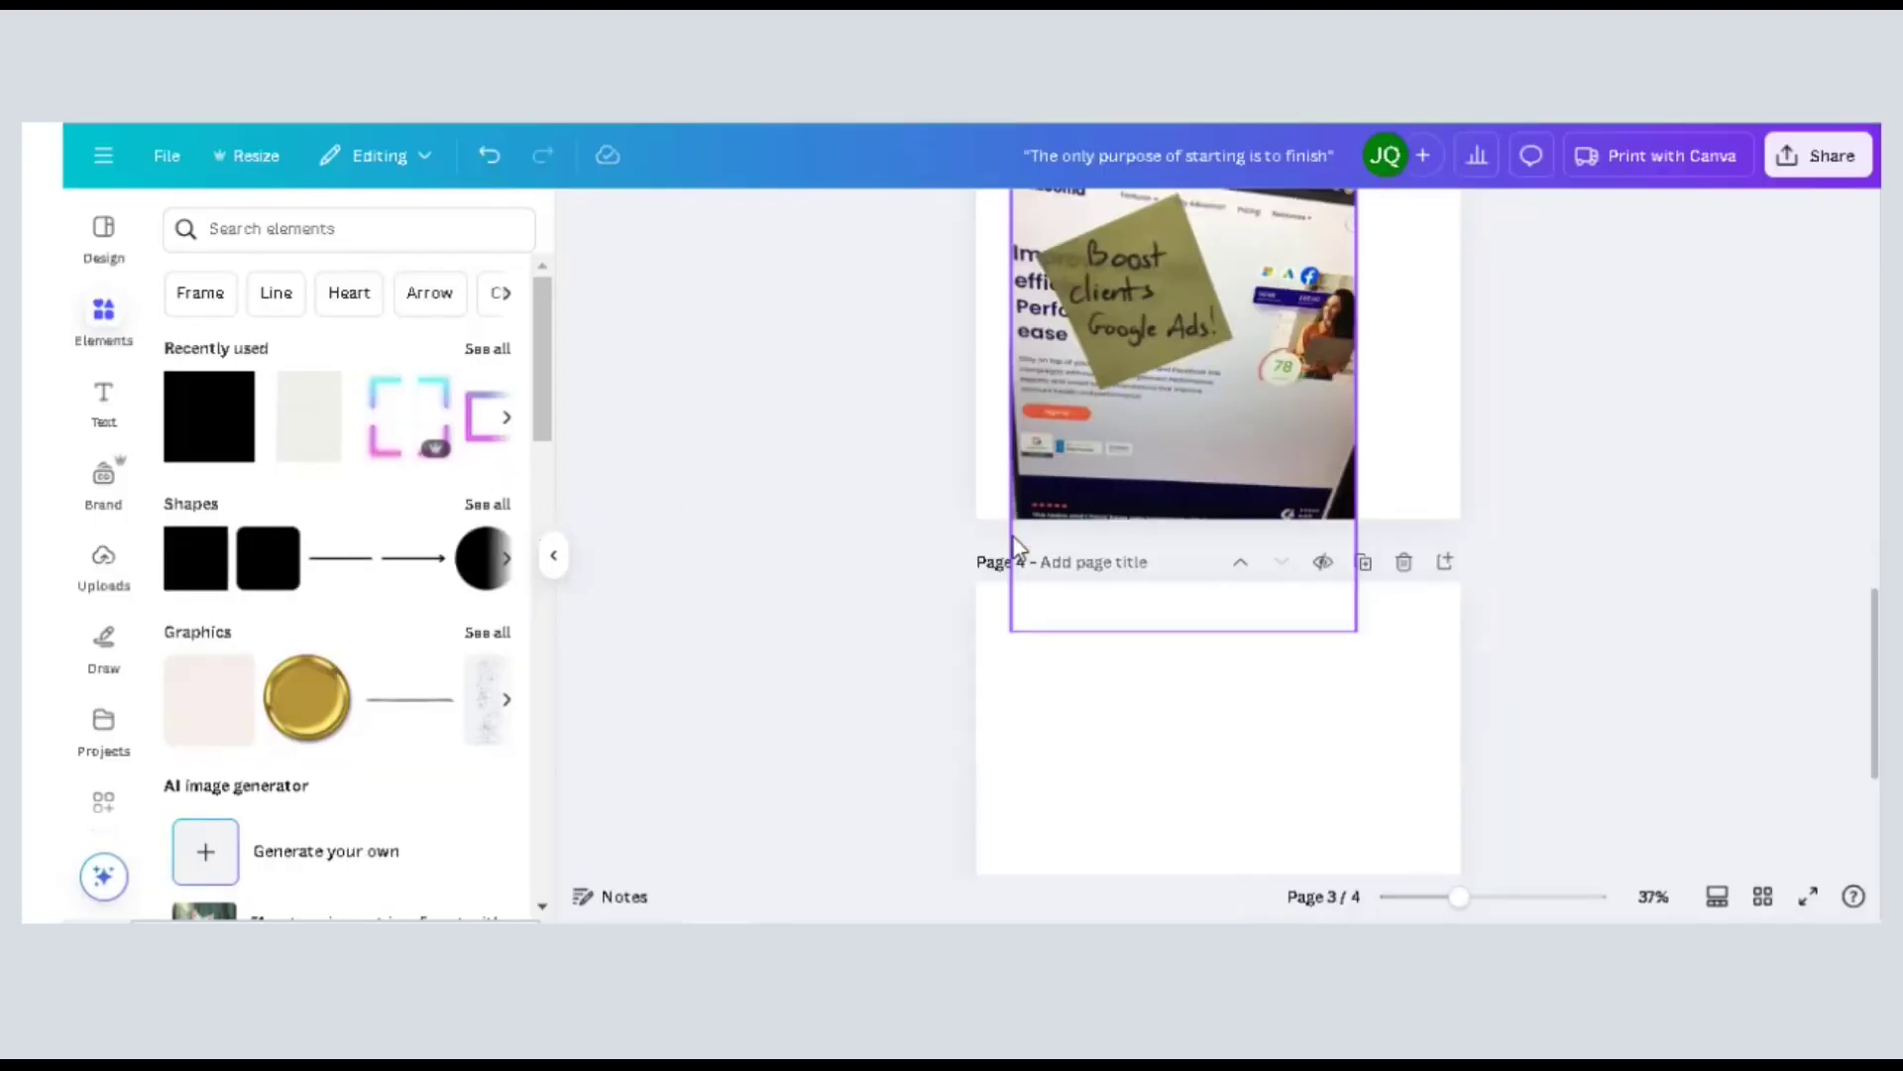
pyautogui.click(1057, 746)
pyautogui.hotkey('ctrl', 'v')
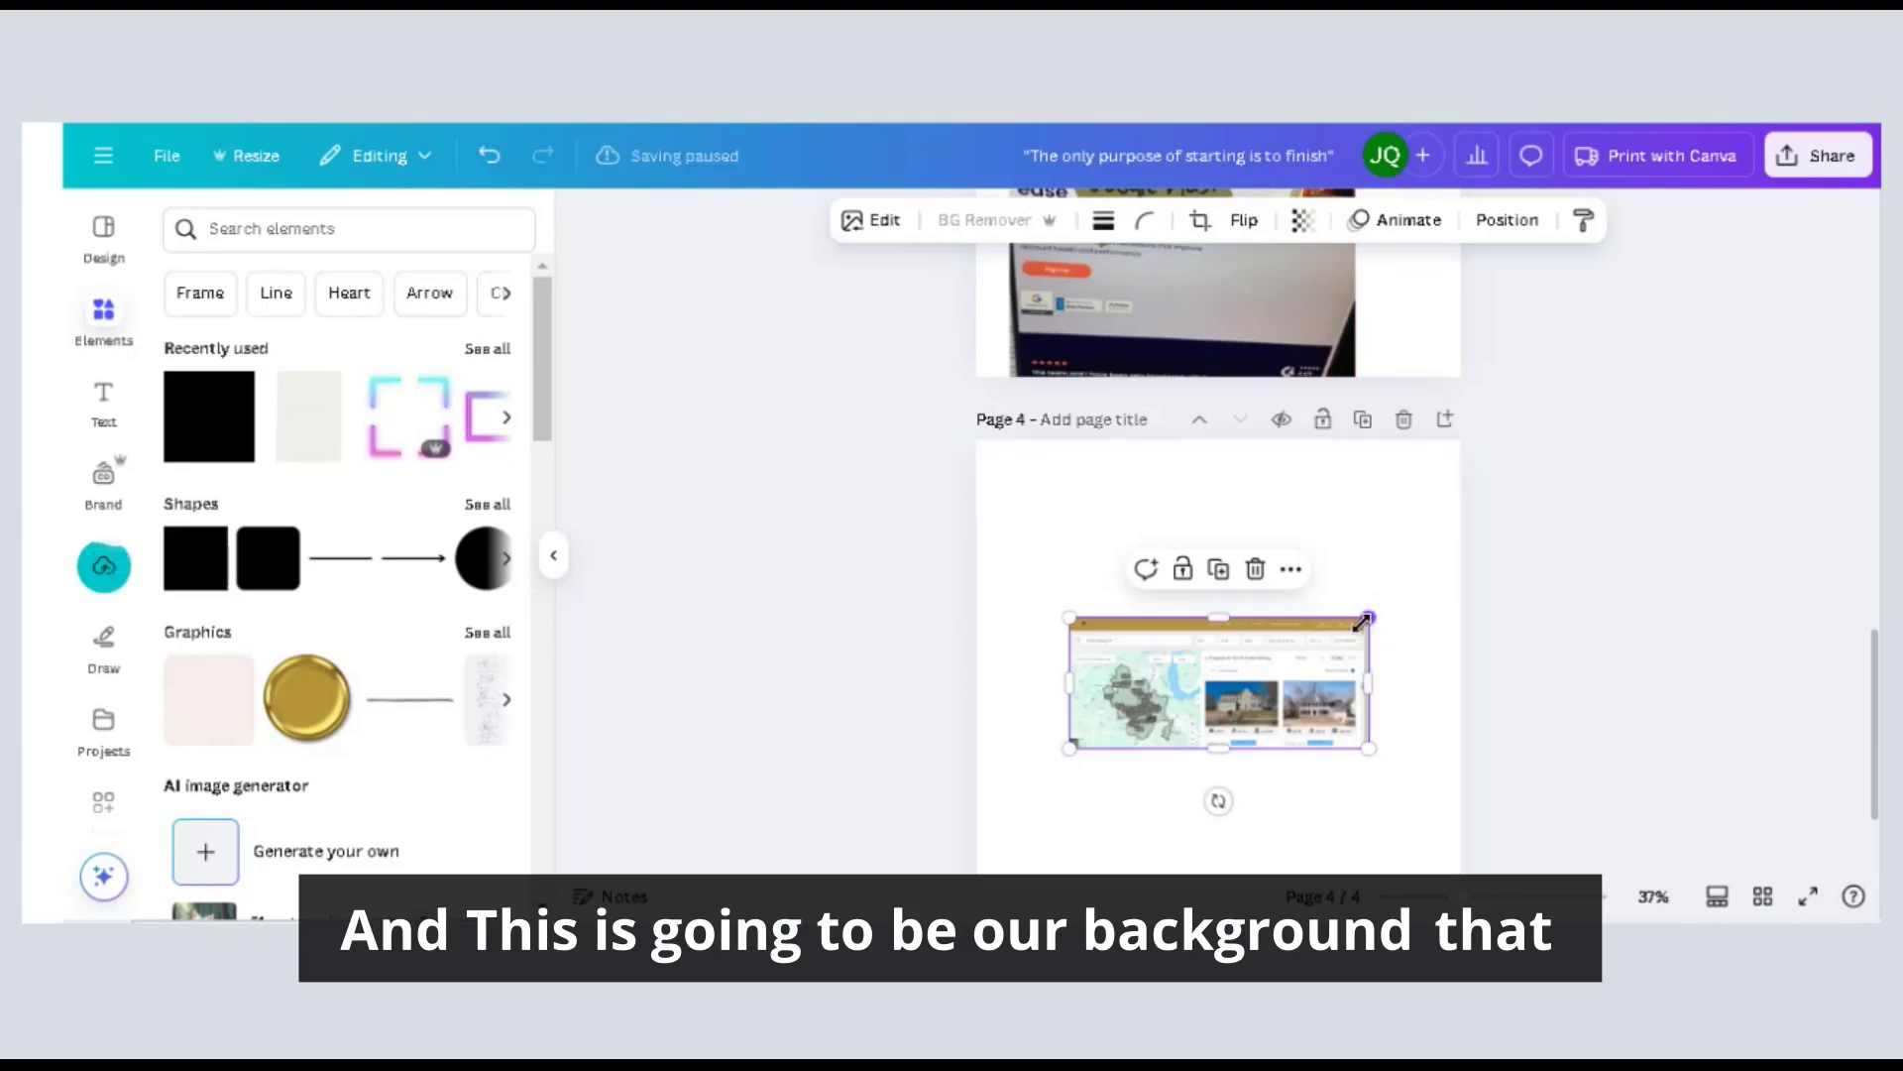
pyautogui.moveTo(1376, 624); pyautogui.dragTo(1729, 355)
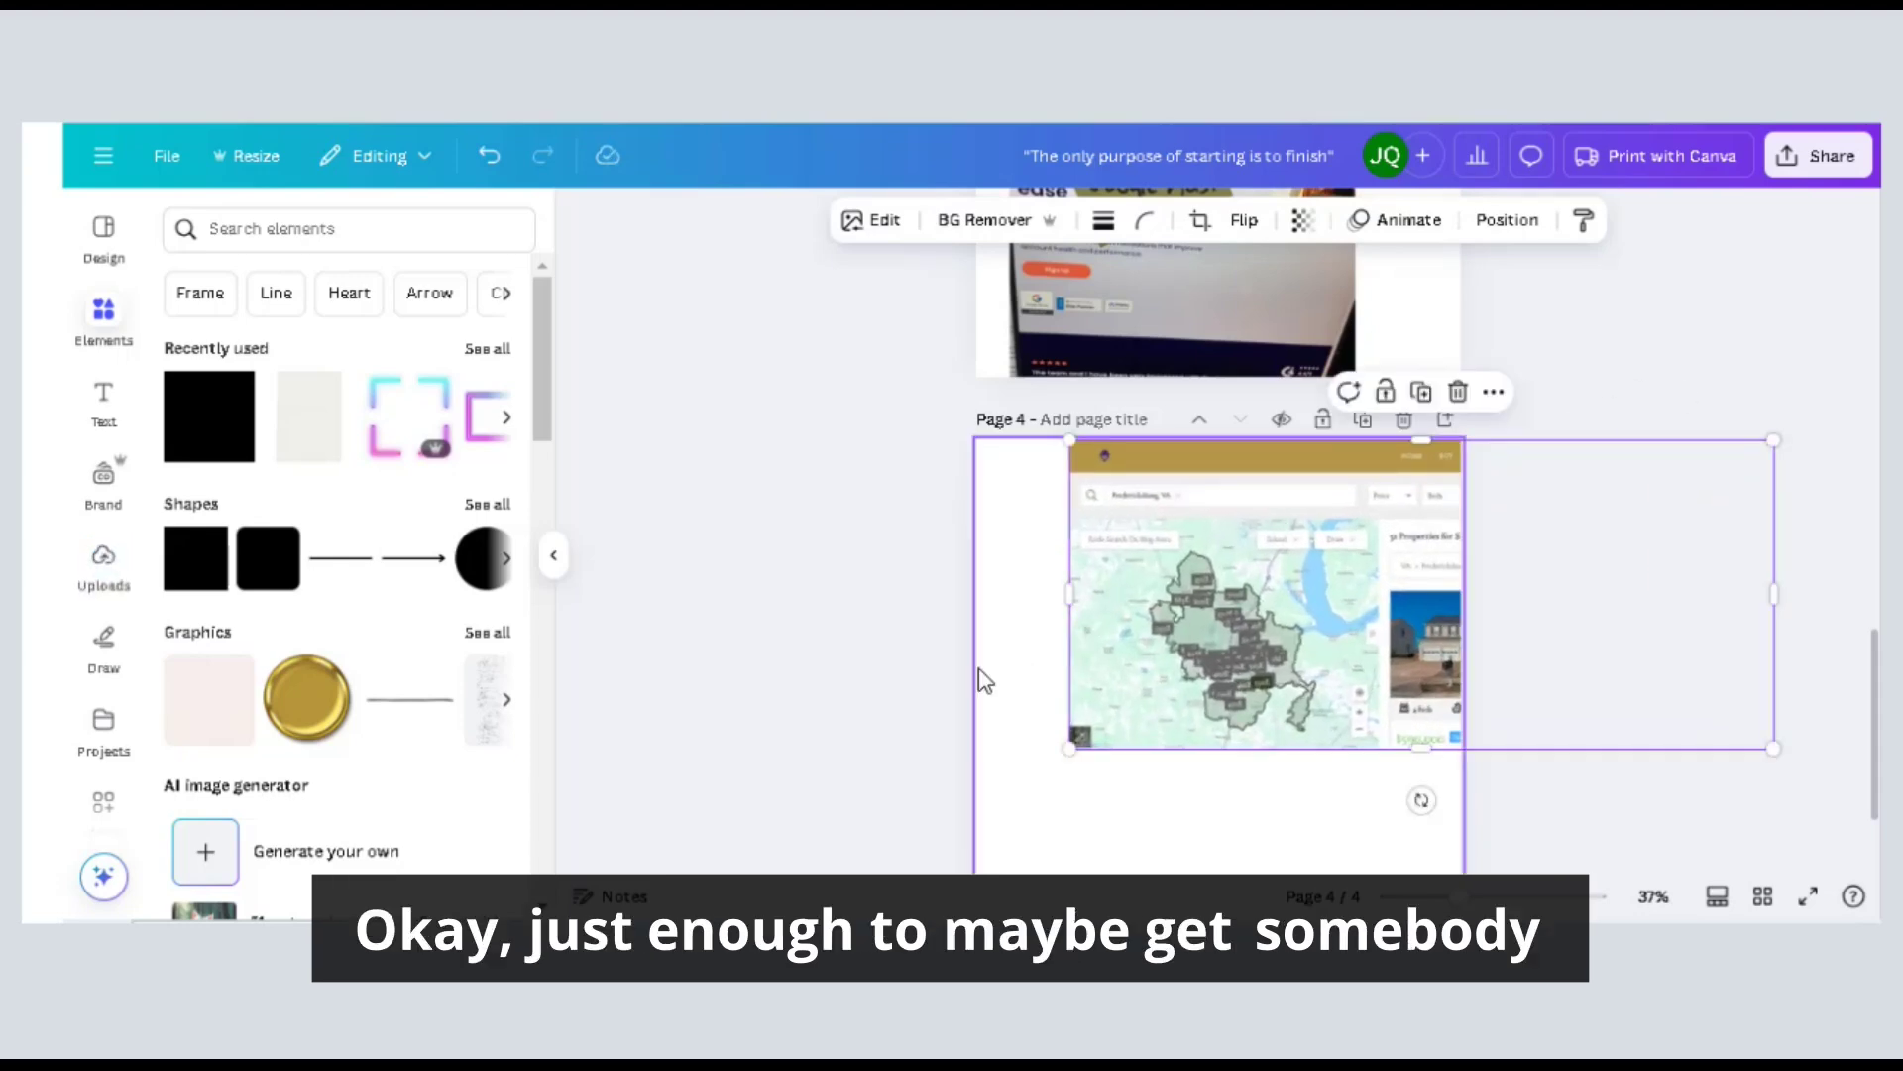
pyautogui.moveTo(1073, 745); pyautogui.dragTo(561, 934)
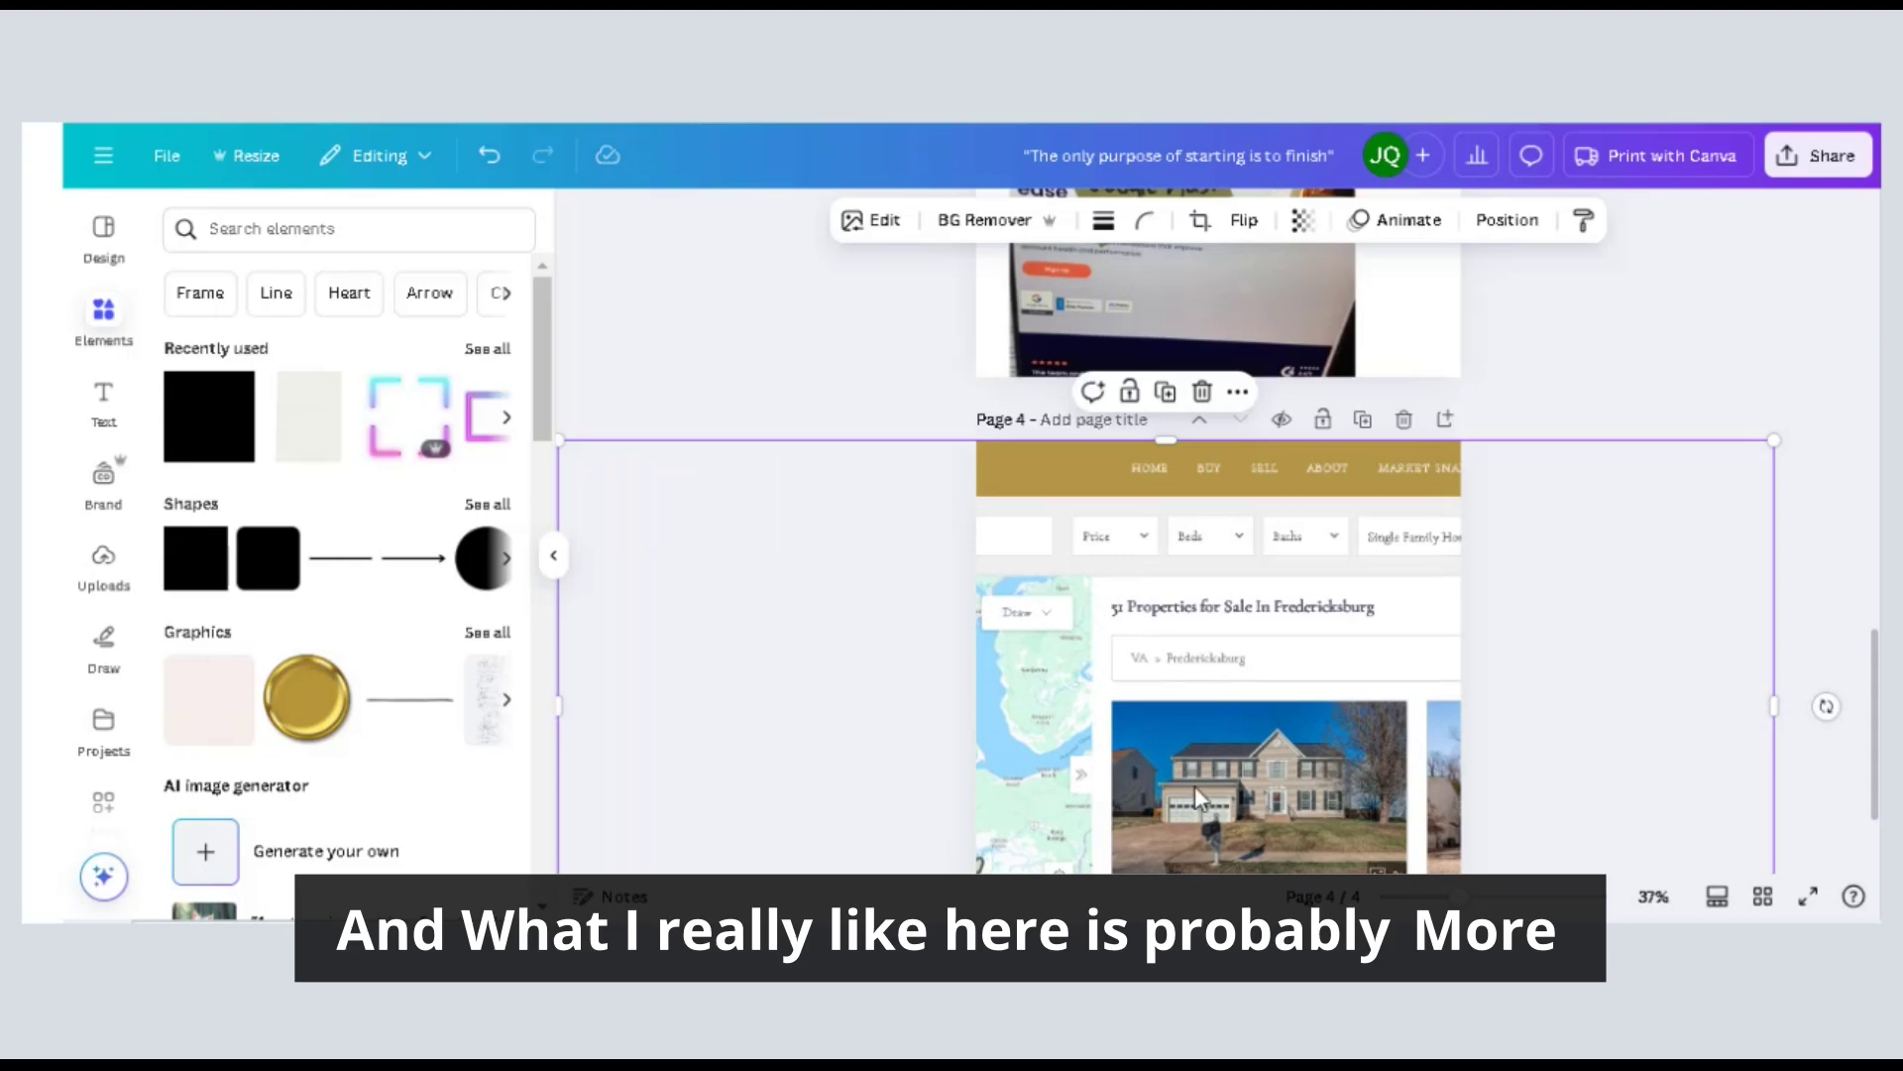
pyautogui.moveTo(1202, 785); pyautogui.dragTo(1573, 782)
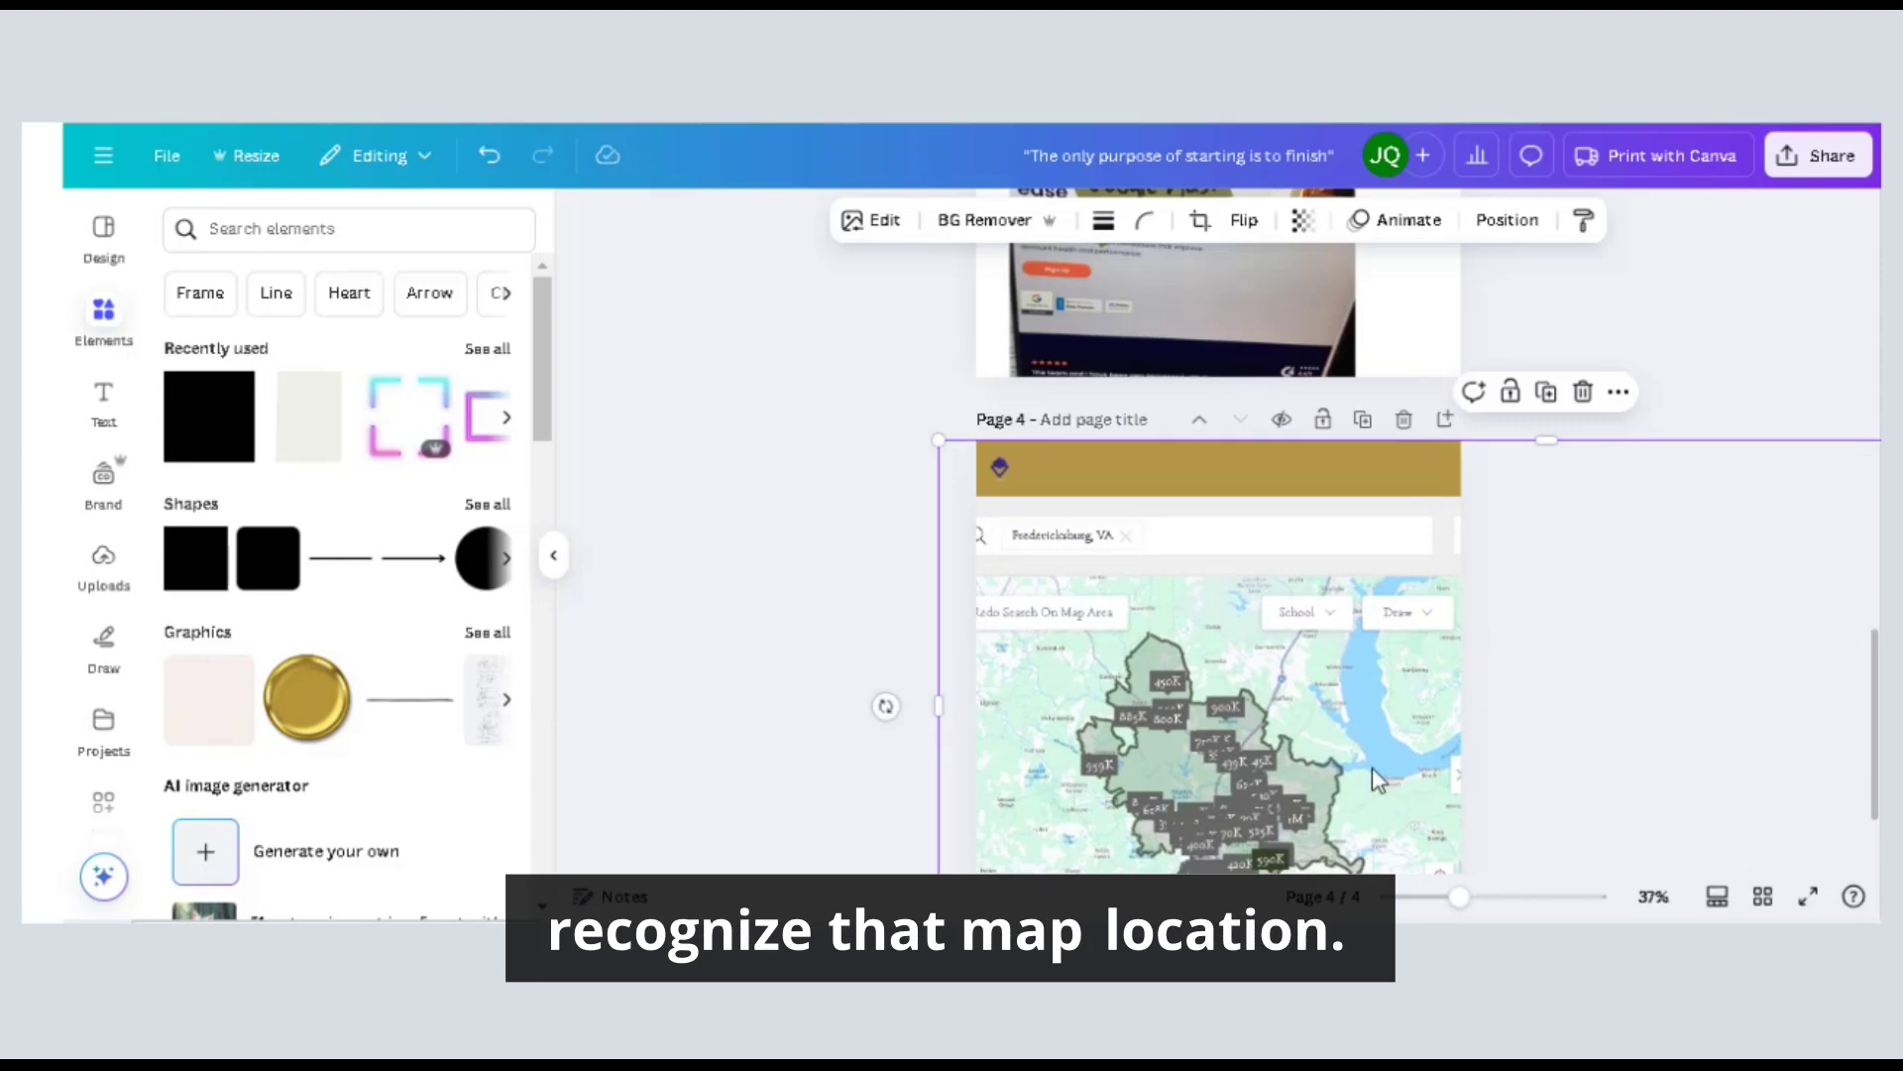
# Crop the page 4 screenshot to the page's width, keeping the map area in view.
pyautogui.click(783, 775)
pyautogui.scroll(-2, 1110, 791)
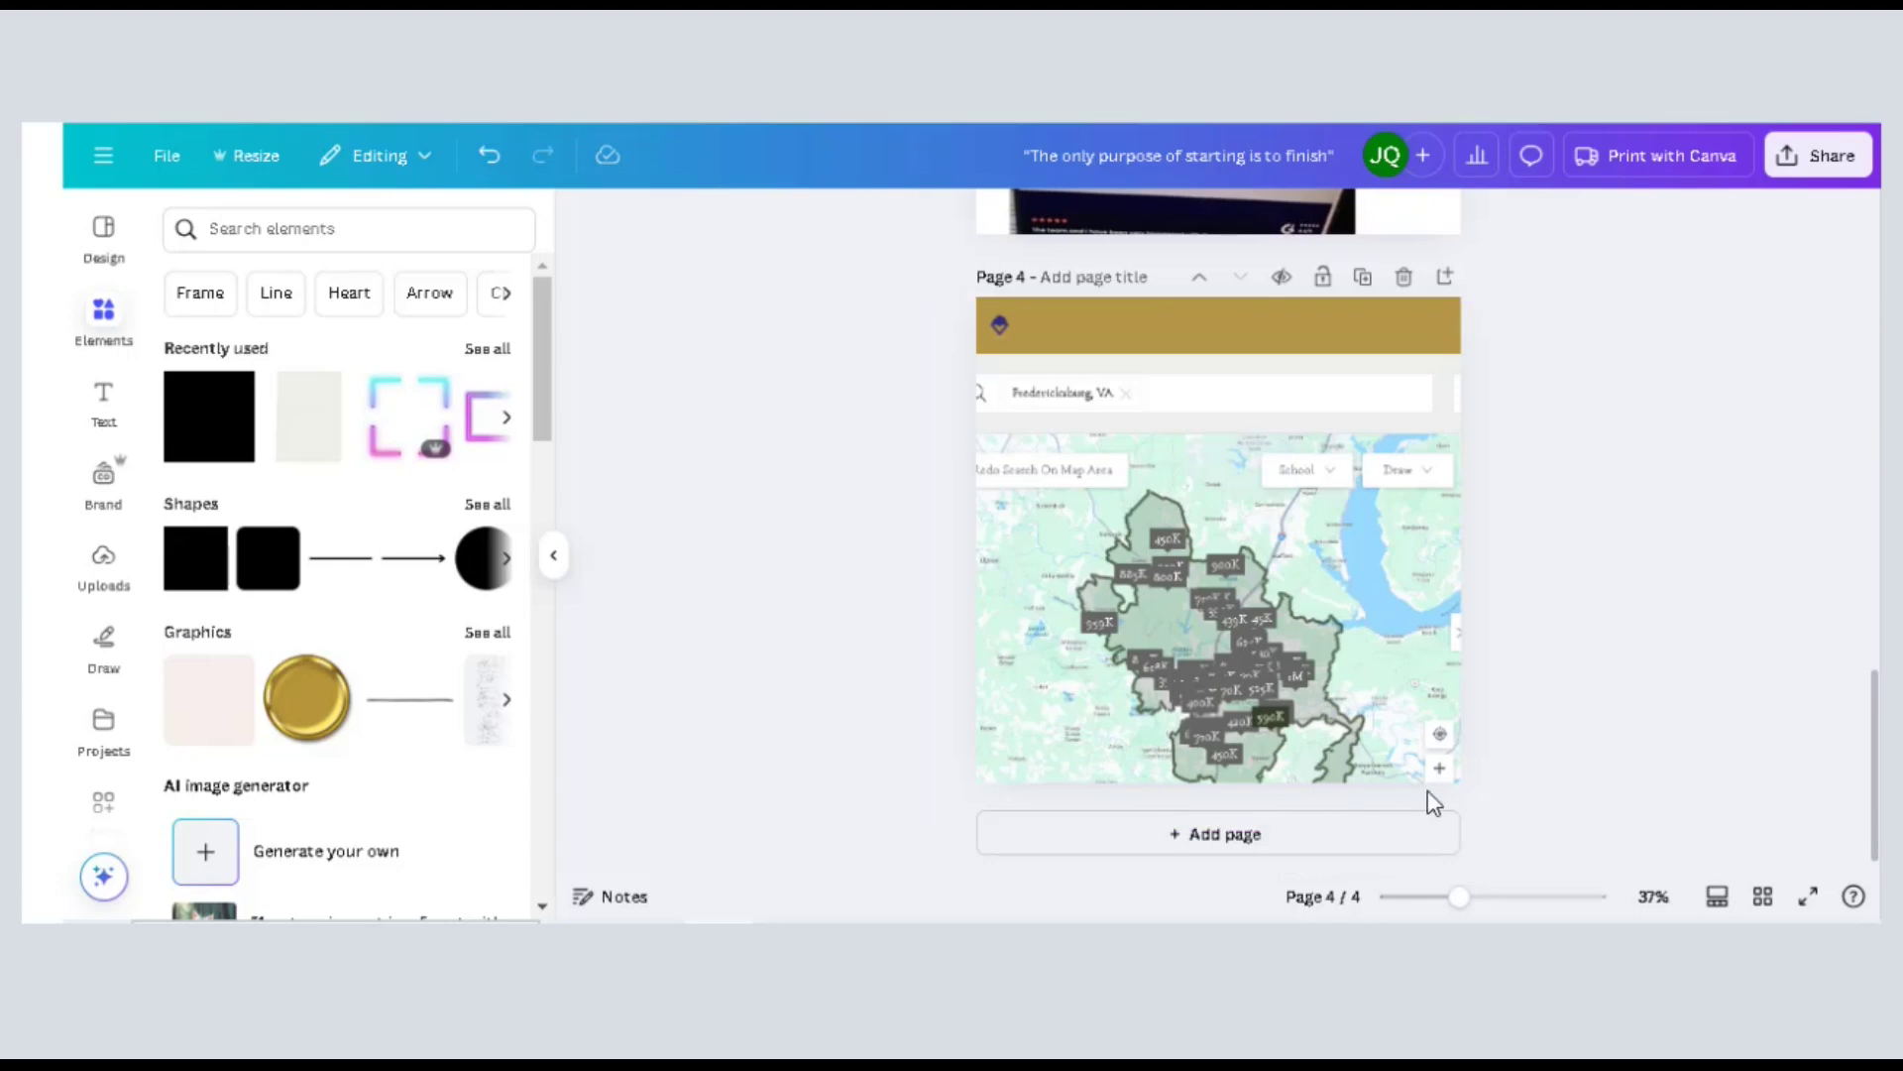
pyautogui.click(1292, 753)
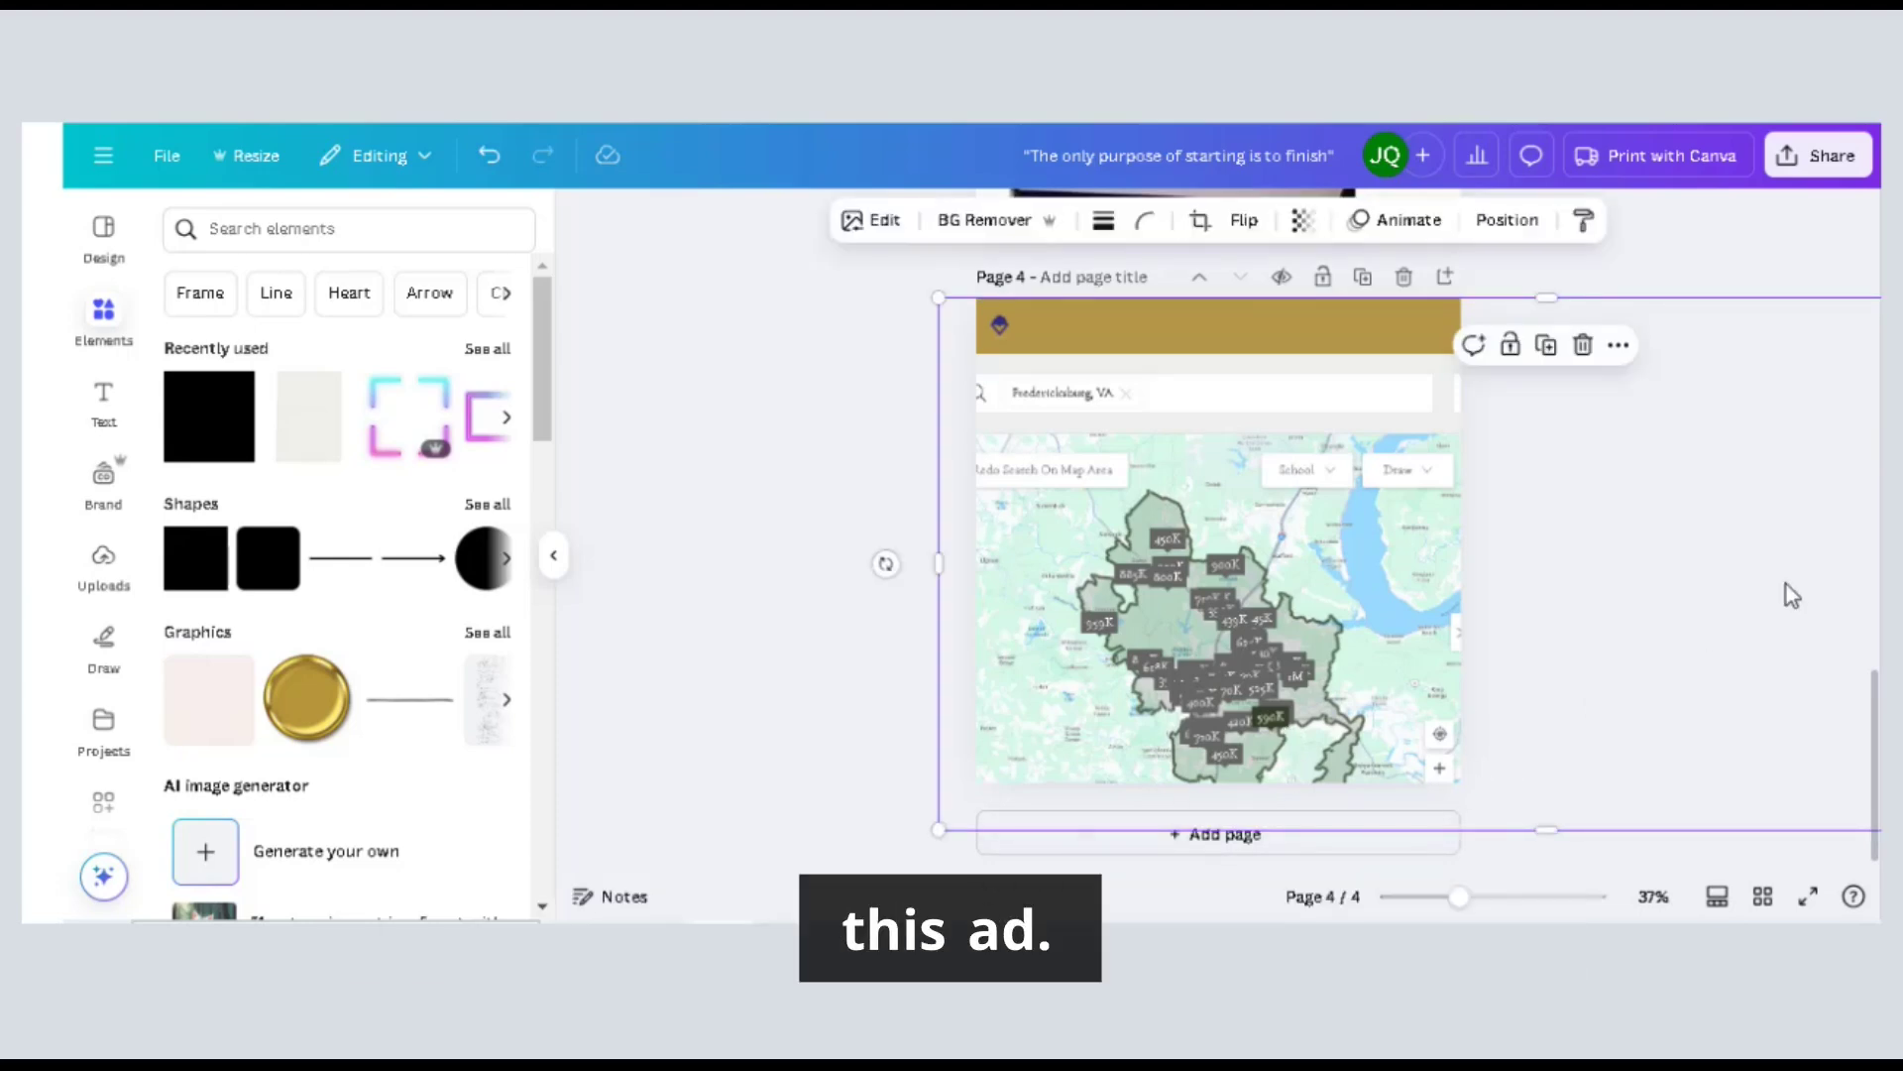
pyautogui.moveTo(1785, 595); pyautogui.dragTo(1393, 581)
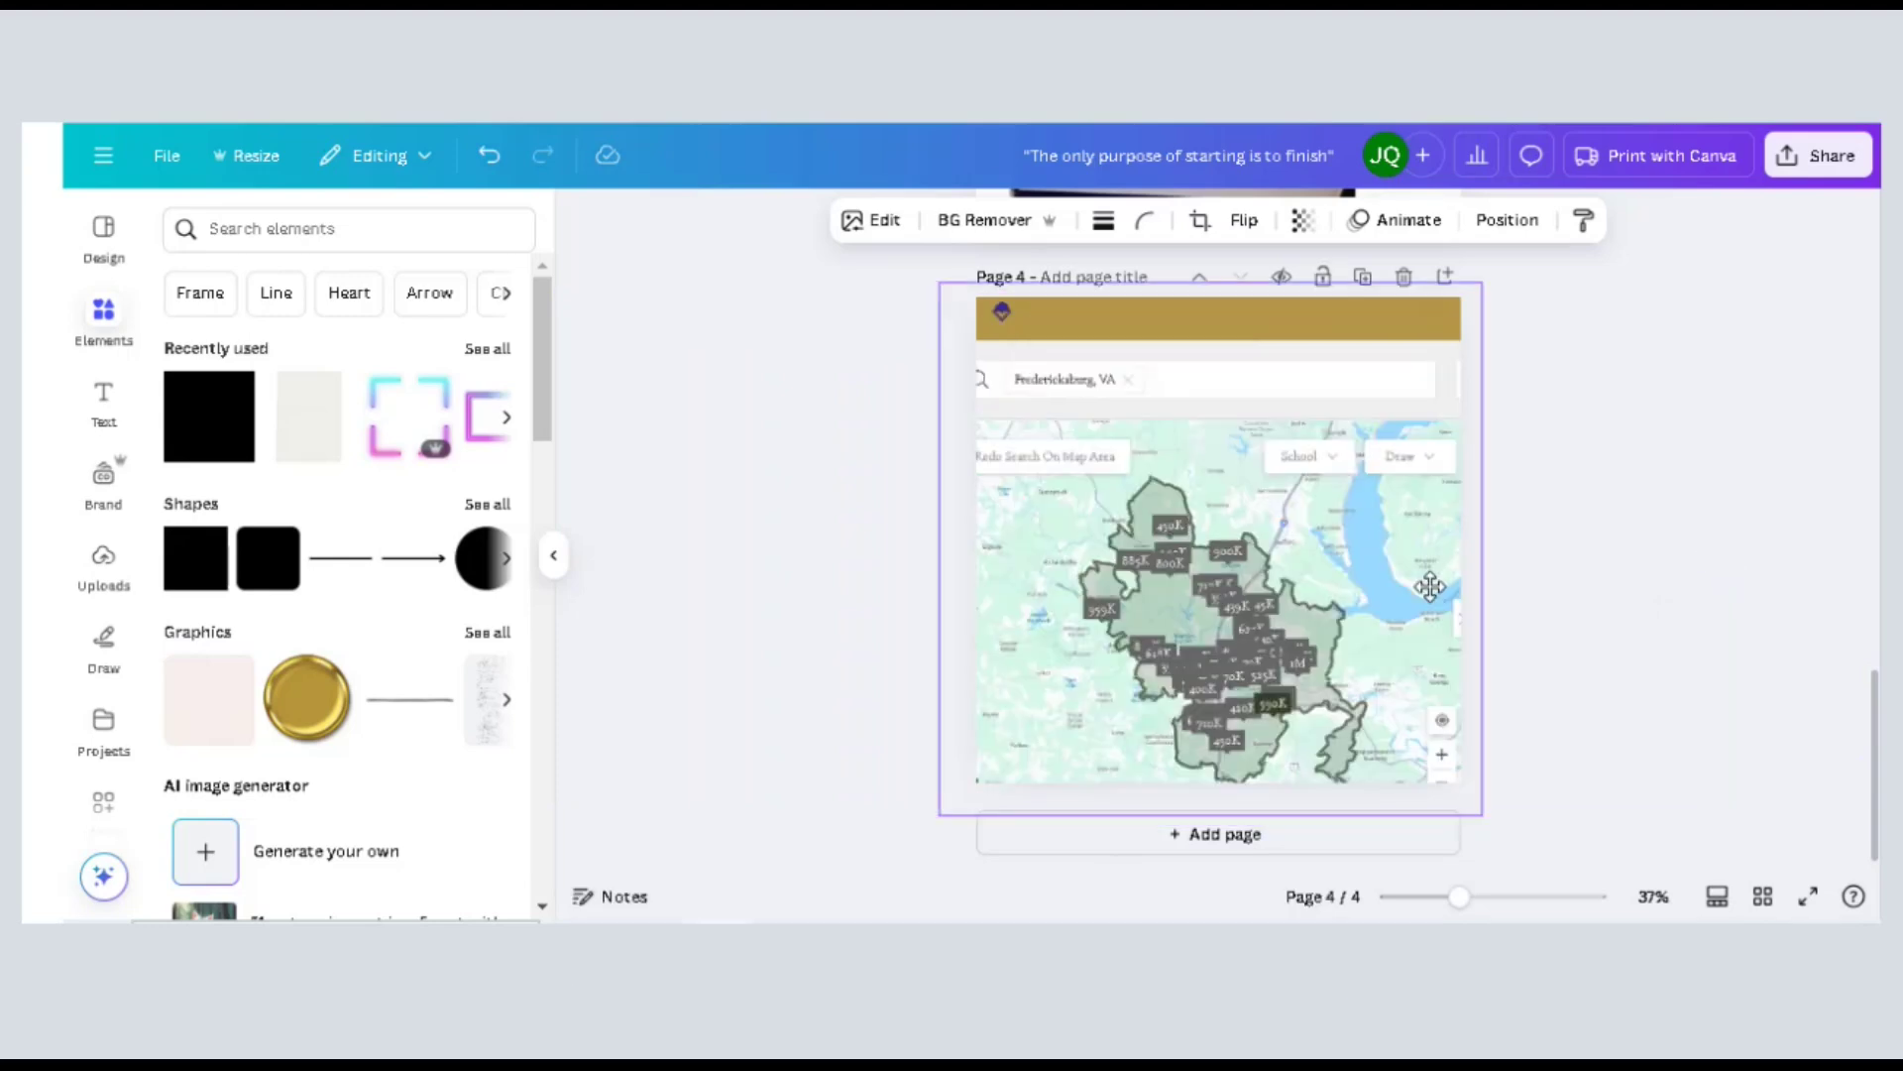
pyautogui.moveTo(1427, 583)
pyautogui.mouseDown()
pyautogui.moveTo(1453, 591)
pyautogui.moveTo(1431, 583)
pyautogui.mouseUp()
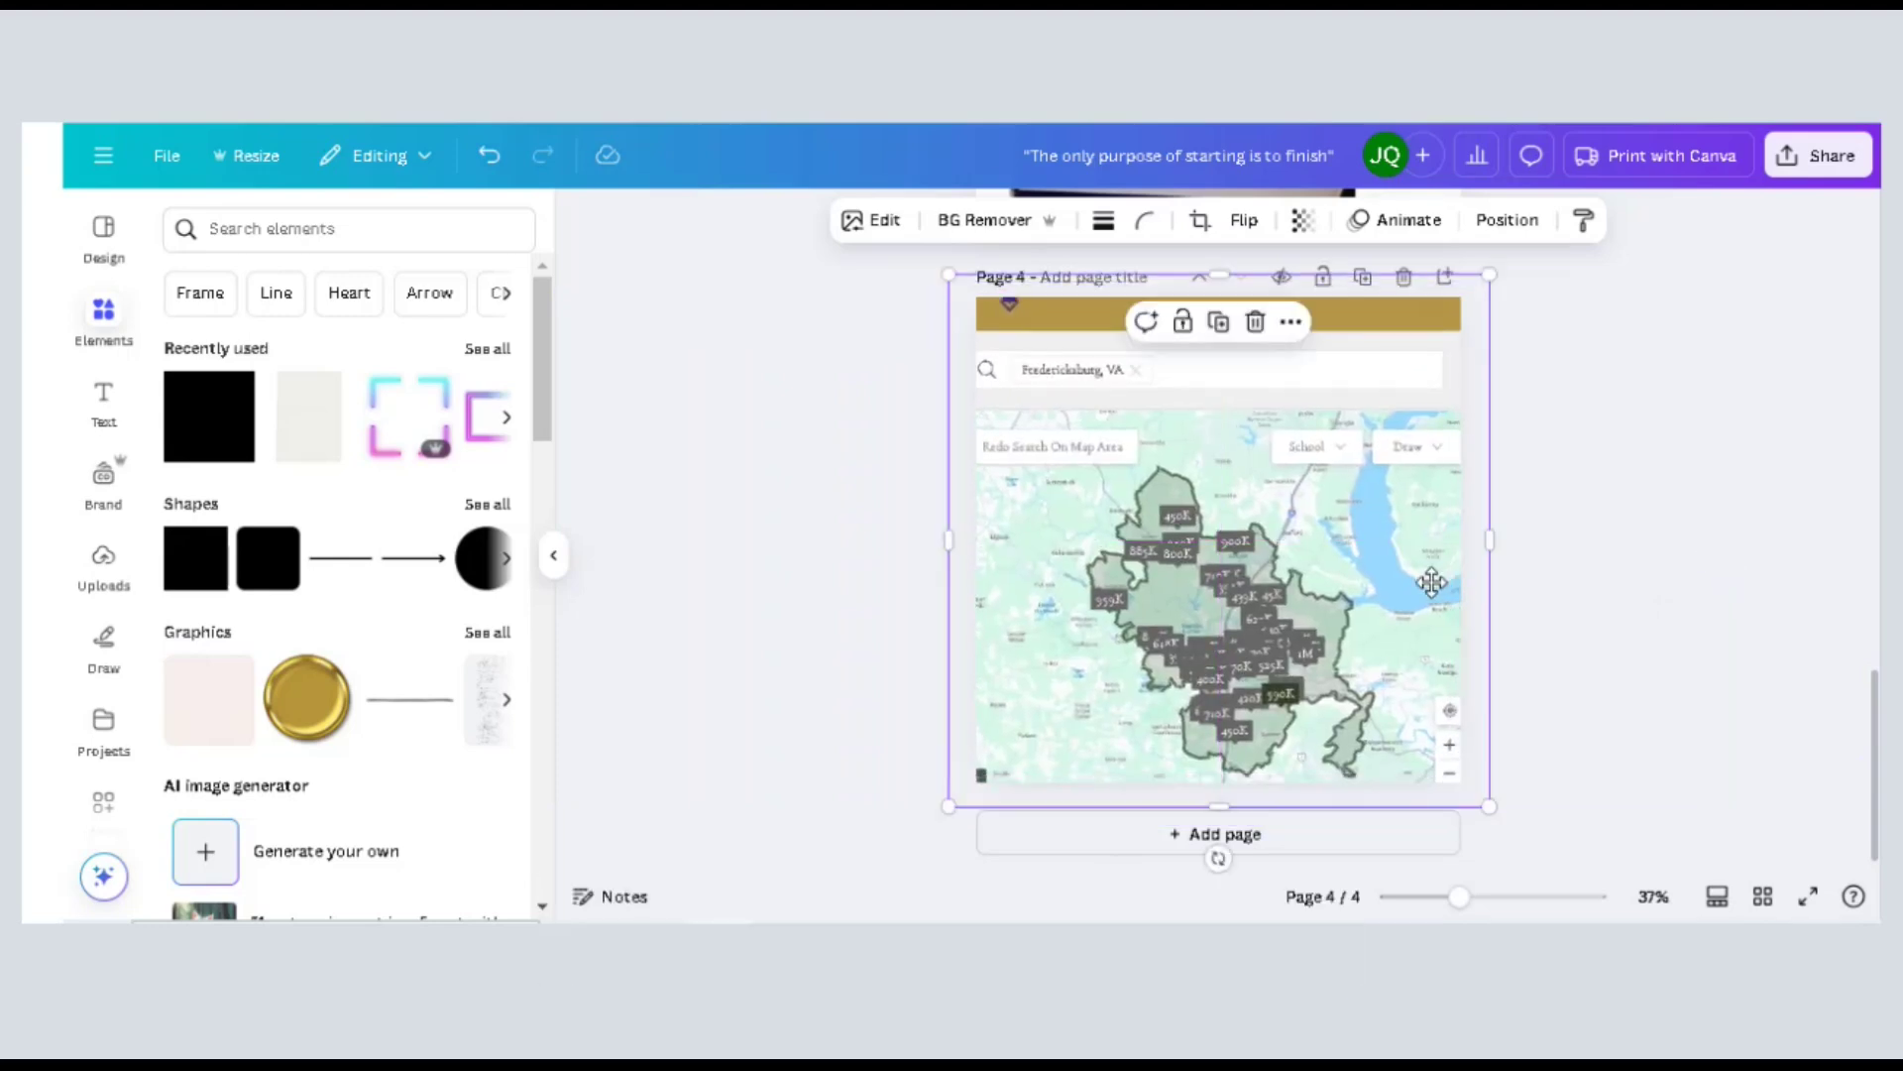
pyautogui.moveTo(1232, 807); pyautogui.dragTo(1272, 805)
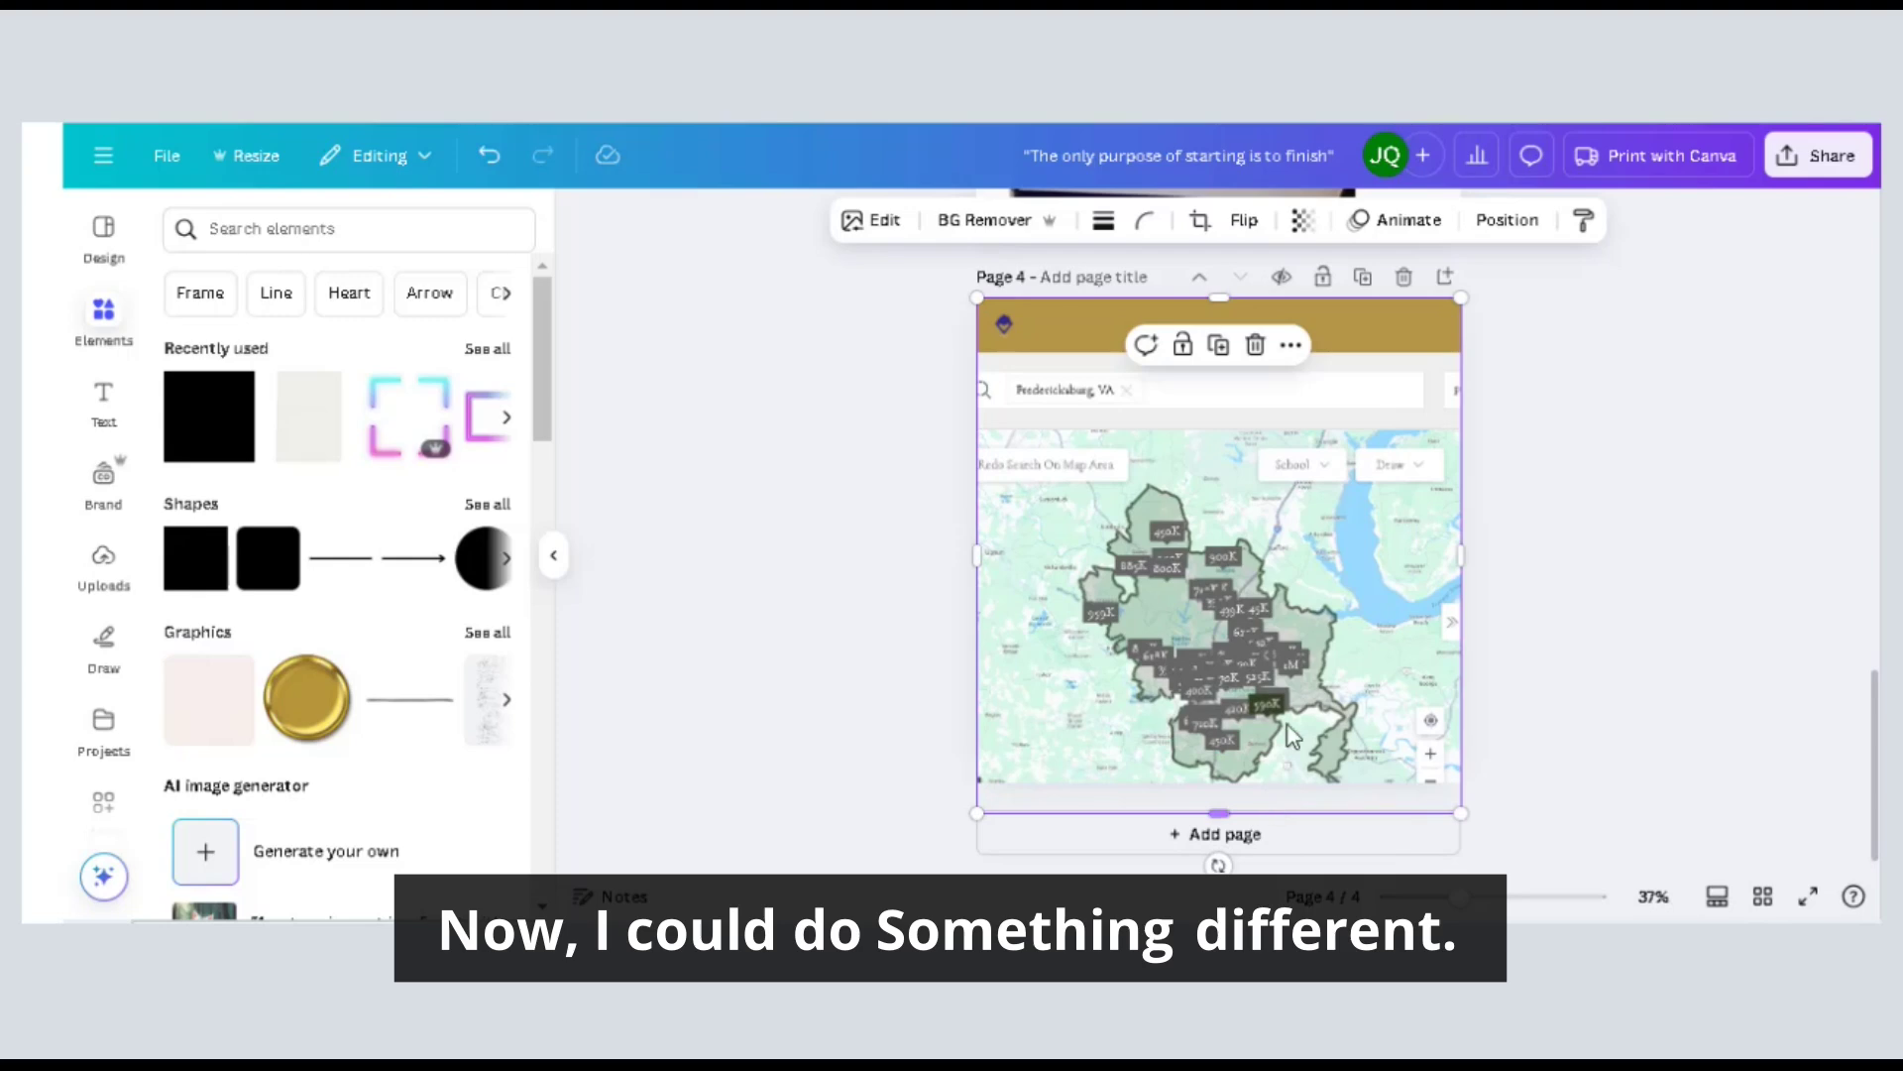
# Duplicate page 4 and, on the copy, uncrop and shift the screenshot so the property listings fill the page.
pyautogui.click(1361, 279)
pyautogui.click(1297, 514)
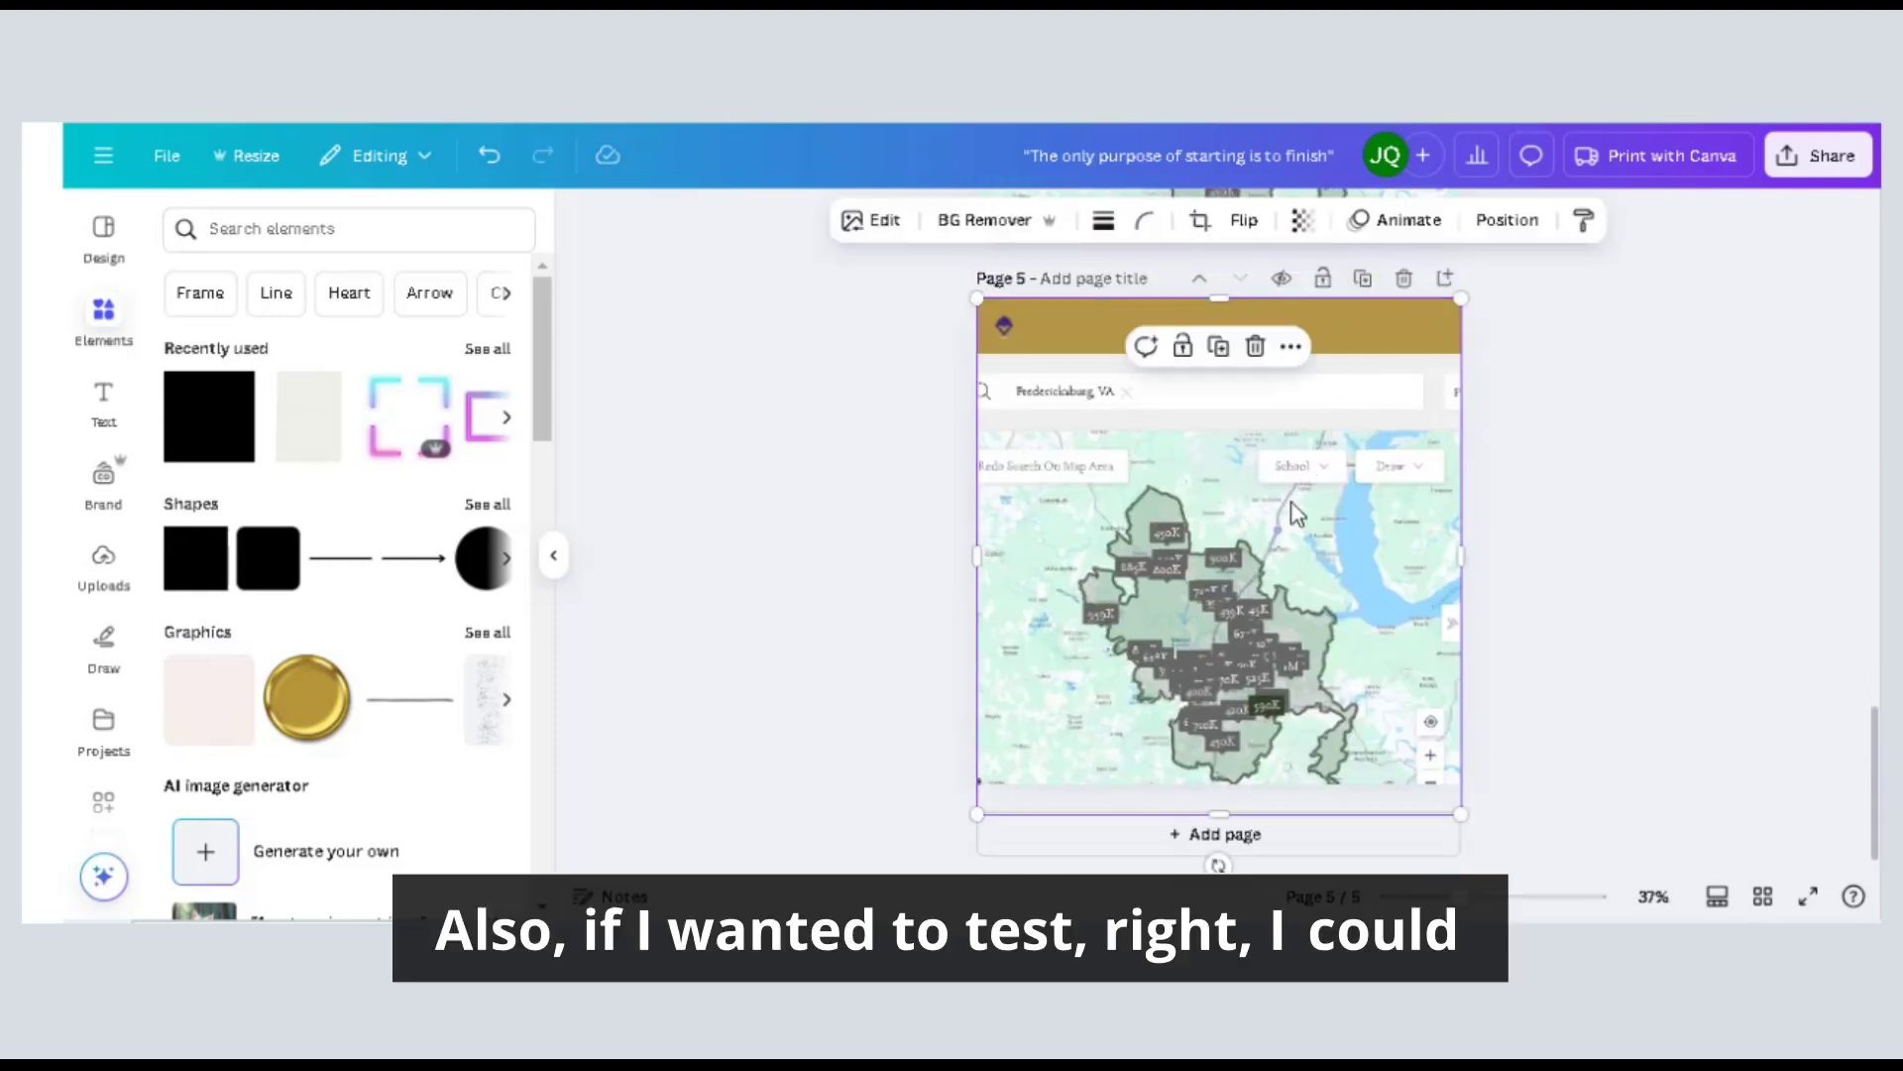
pyautogui.moveTo(1297, 513); pyautogui.dragTo(922, 474)
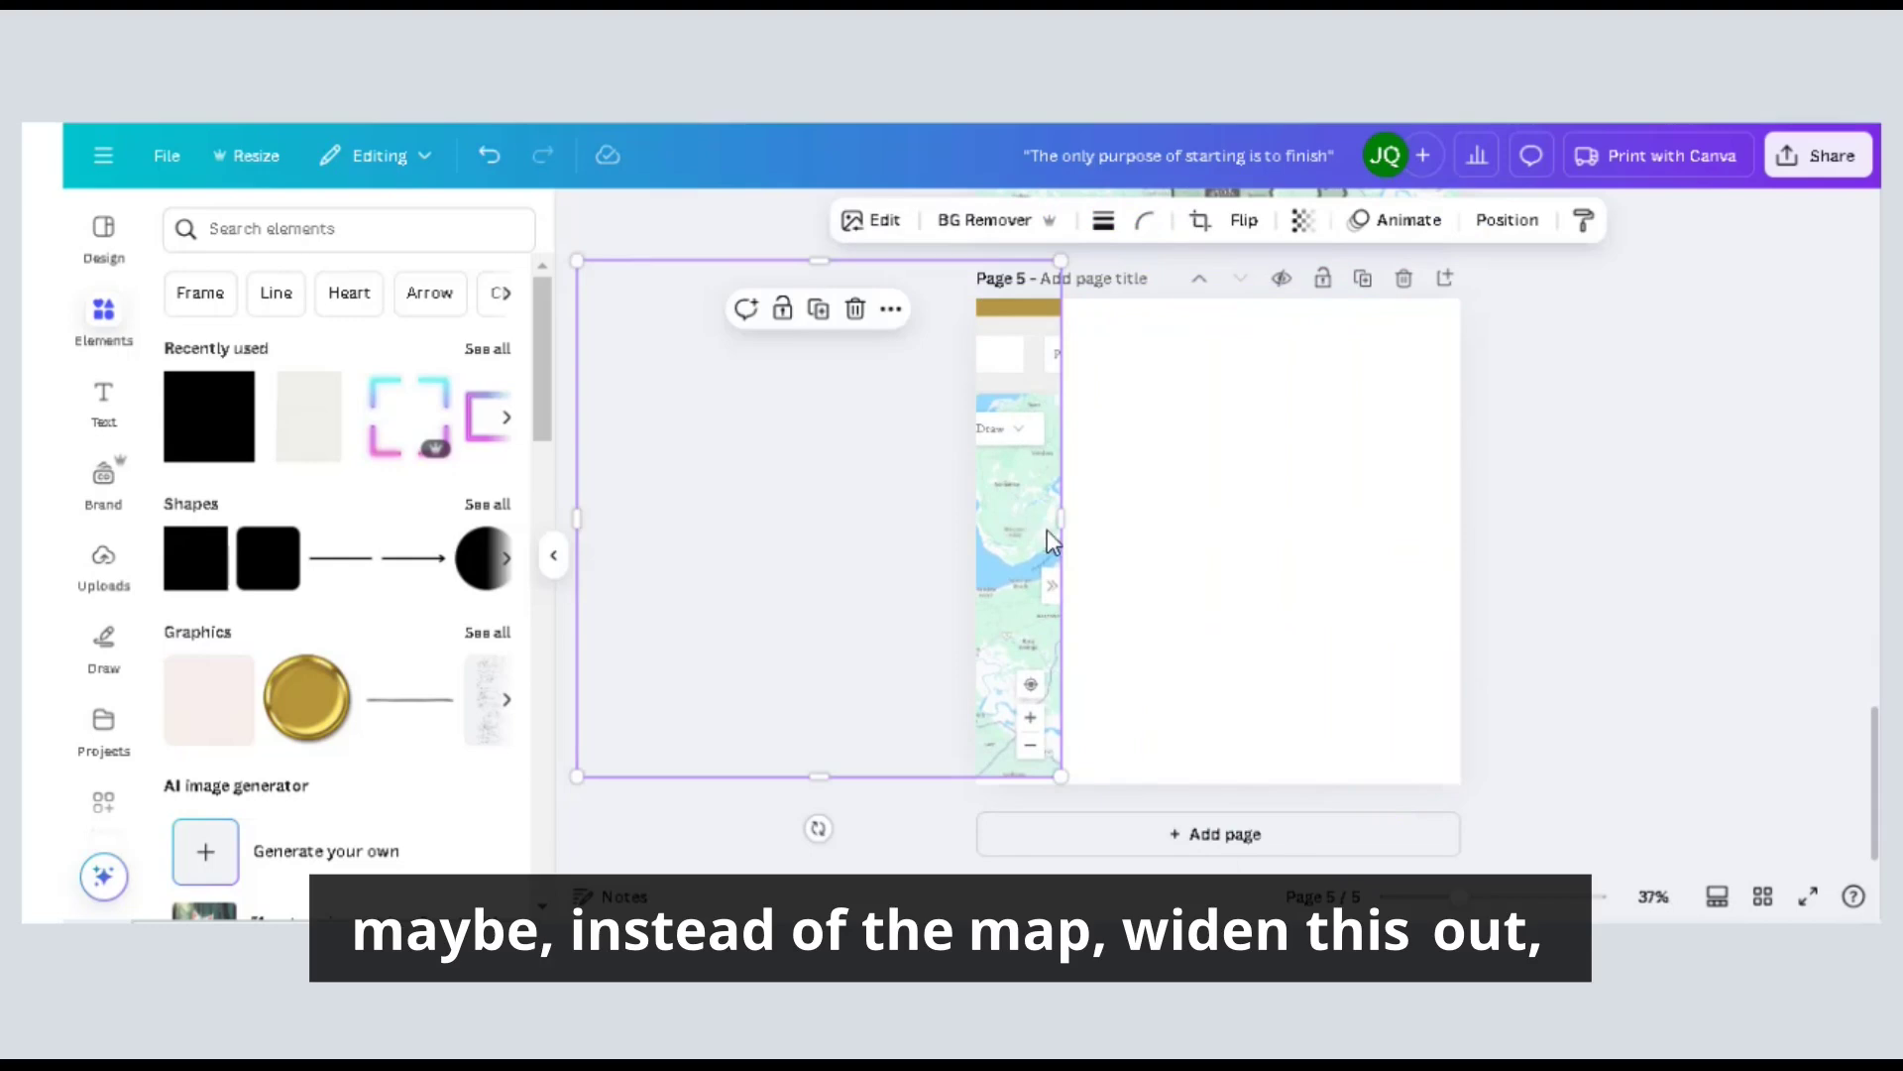
pyautogui.moveTo(1066, 520); pyautogui.dragTo(1614, 539)
pyautogui.moveTo(1344, 567); pyautogui.dragTo(1246, 599)
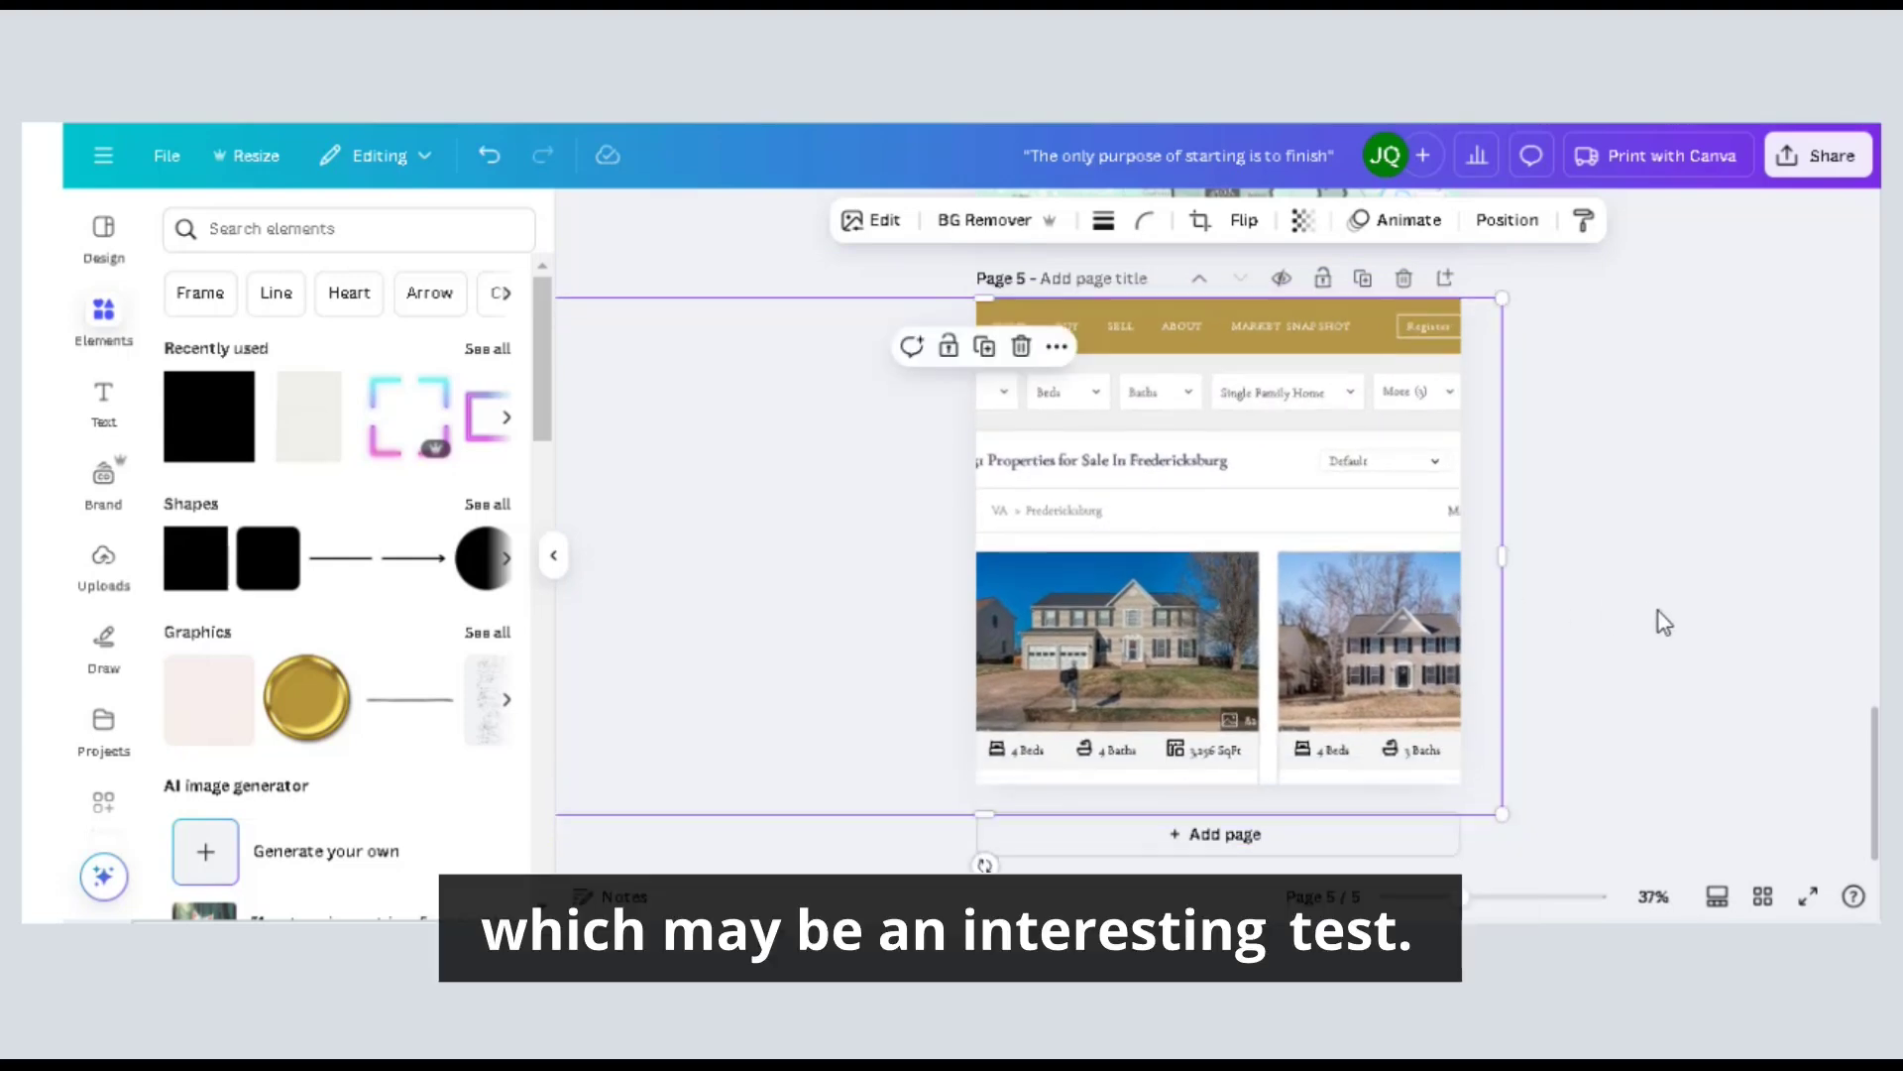
# Crop the listings screenshot on page 5 so its sides and upper edge align with the page.
pyautogui.click(1742, 629)
pyautogui.click(1438, 620)
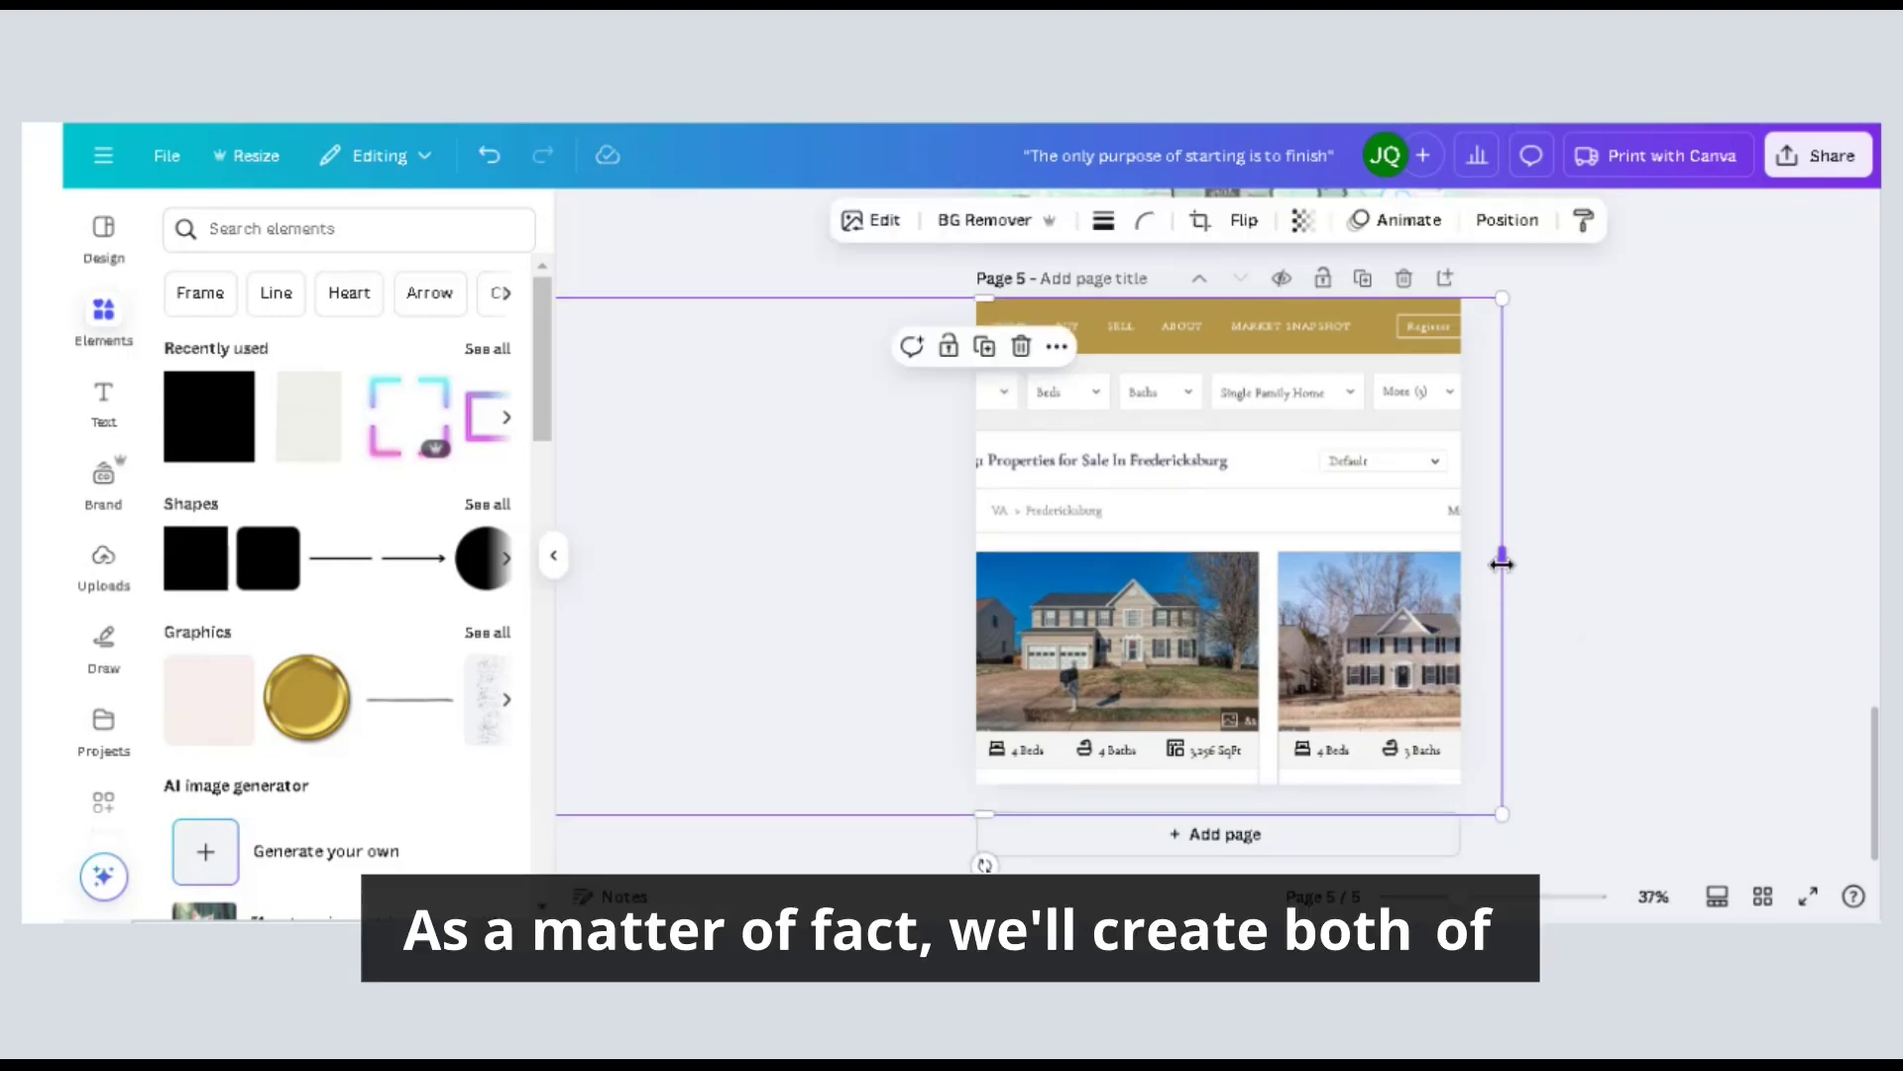
pyautogui.moveTo(1501, 557); pyautogui.dragTo(1464, 564)
pyautogui.moveTo(1464, 564); pyautogui.dragTo(1469, 568)
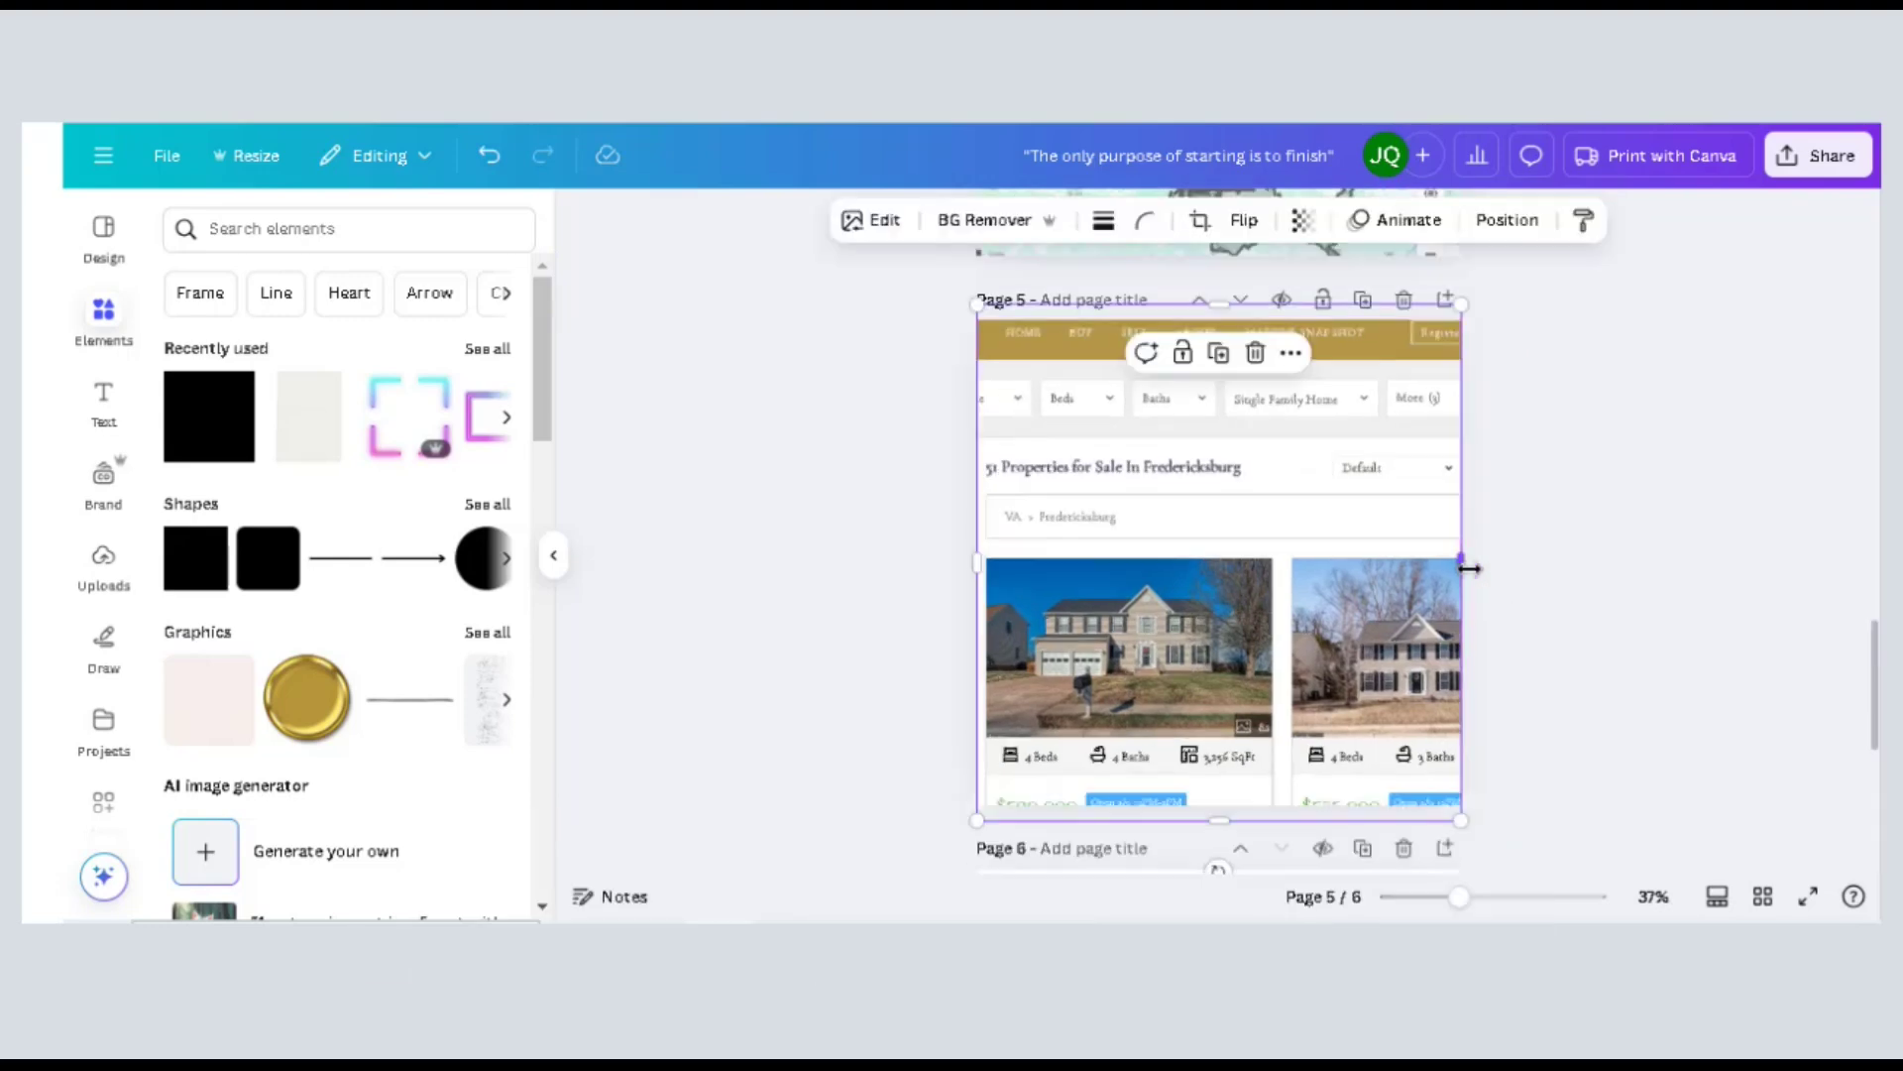
pyautogui.click(1574, 661)
pyautogui.click(1318, 595)
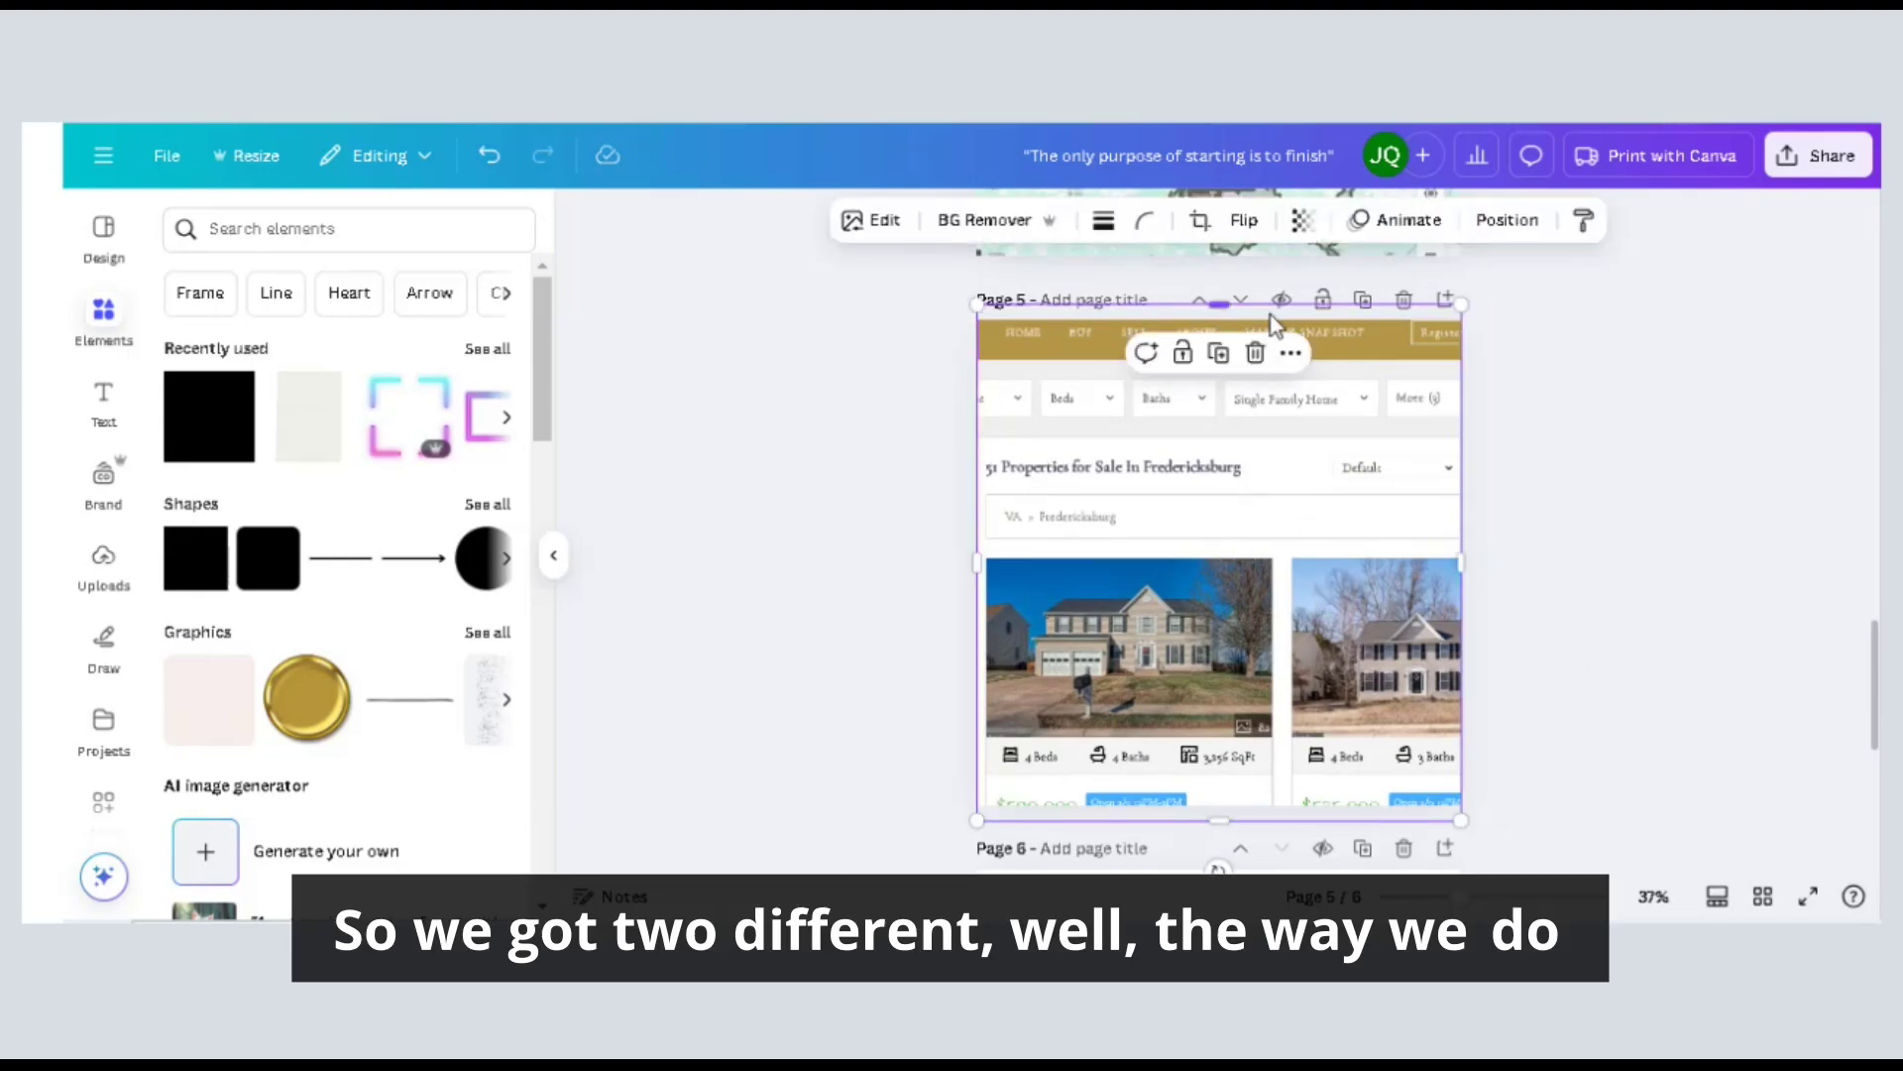
pyautogui.moveTo(1223, 301); pyautogui.dragTo(1225, 321)
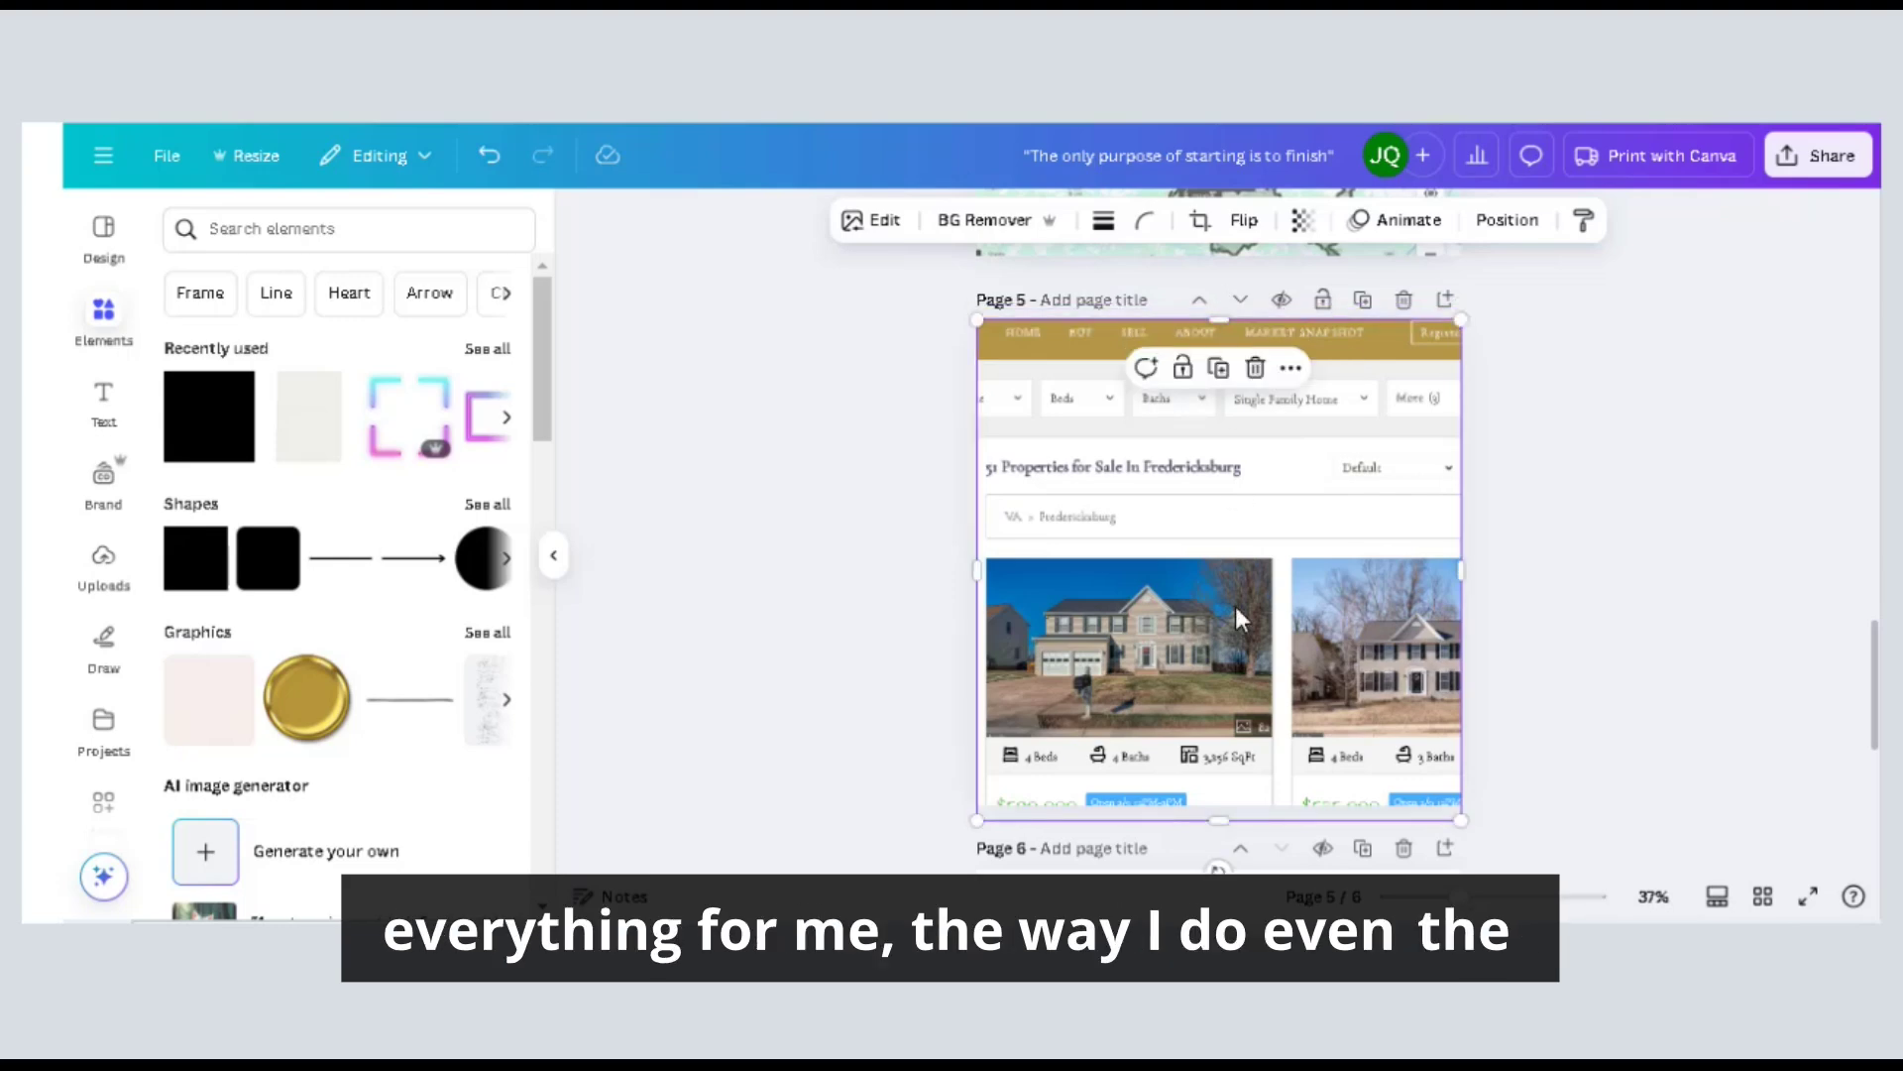
pyautogui.click(1601, 651)
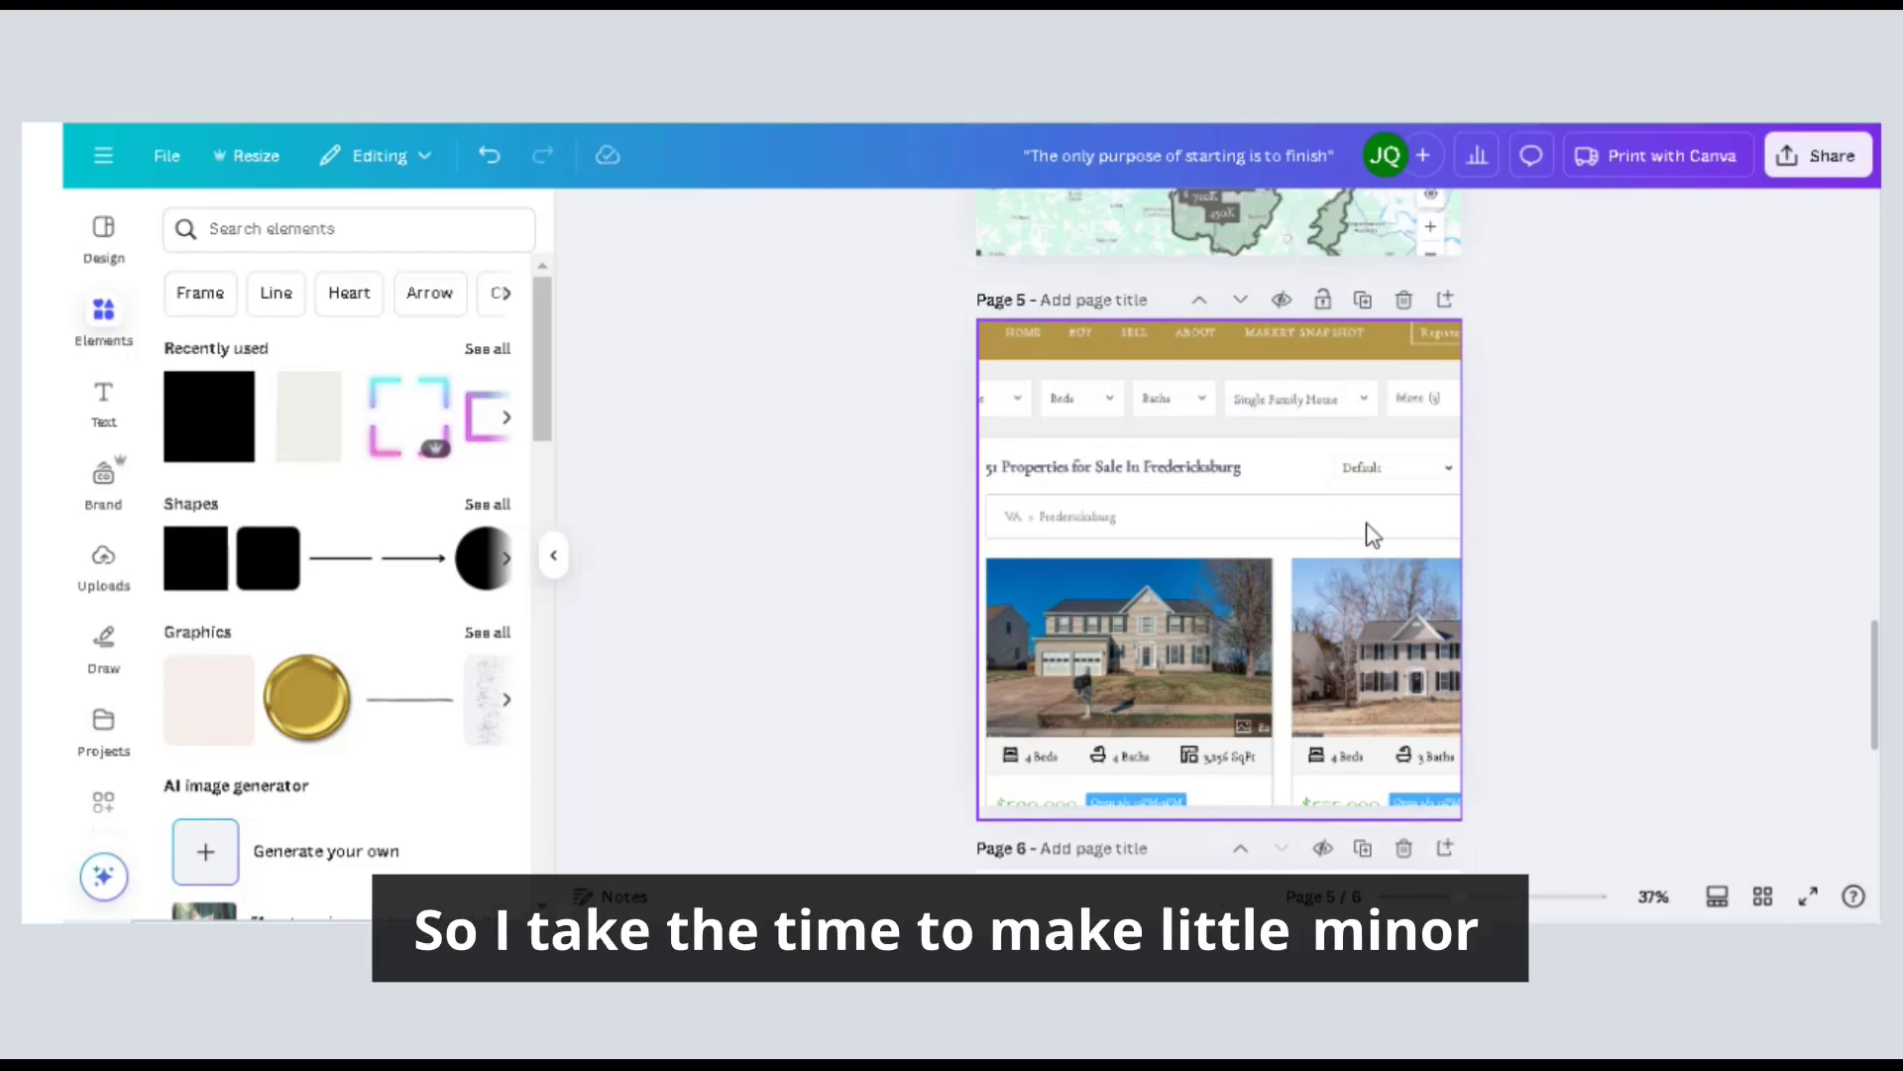
# Compare the page 4 and 5 backgrounds with the sample ad, and search the elements for "post it note" photos.
pyautogui.scroll(2, 1561, 699)
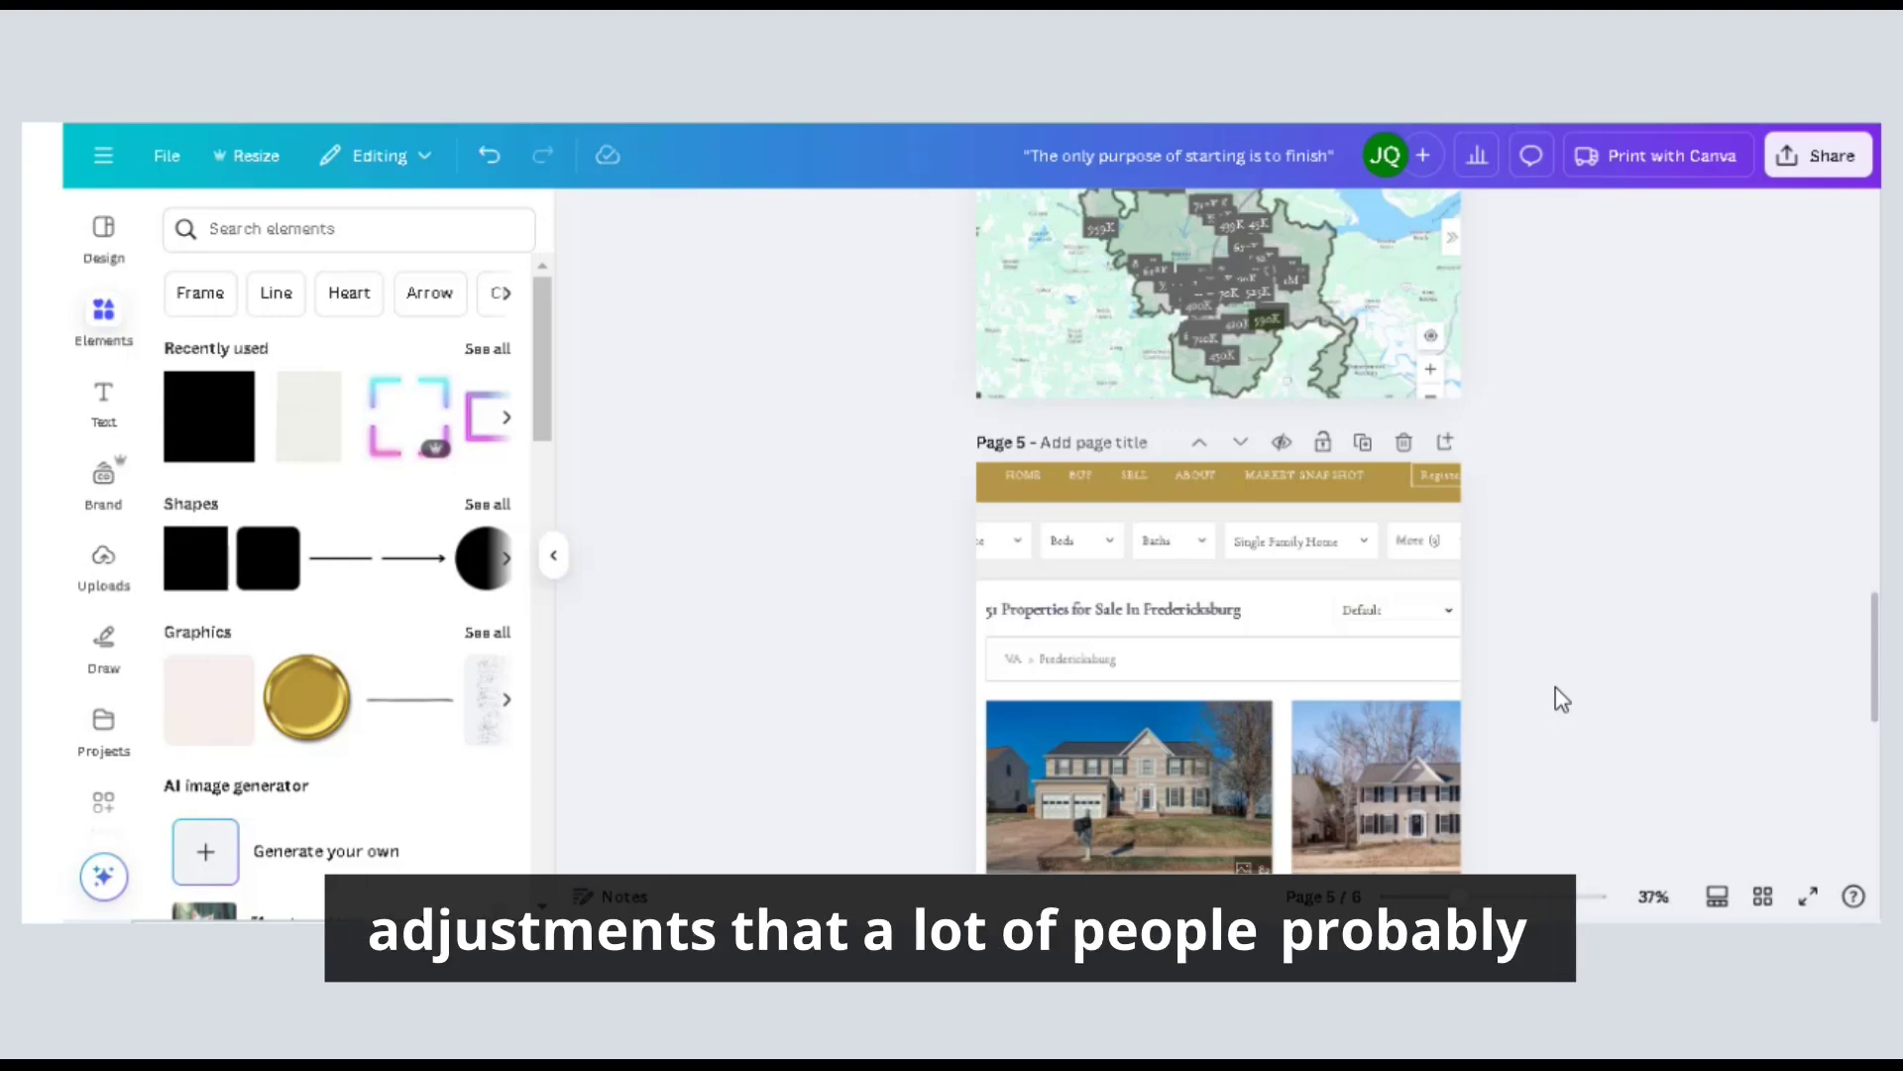
pyautogui.scroll(-4, 1561, 699)
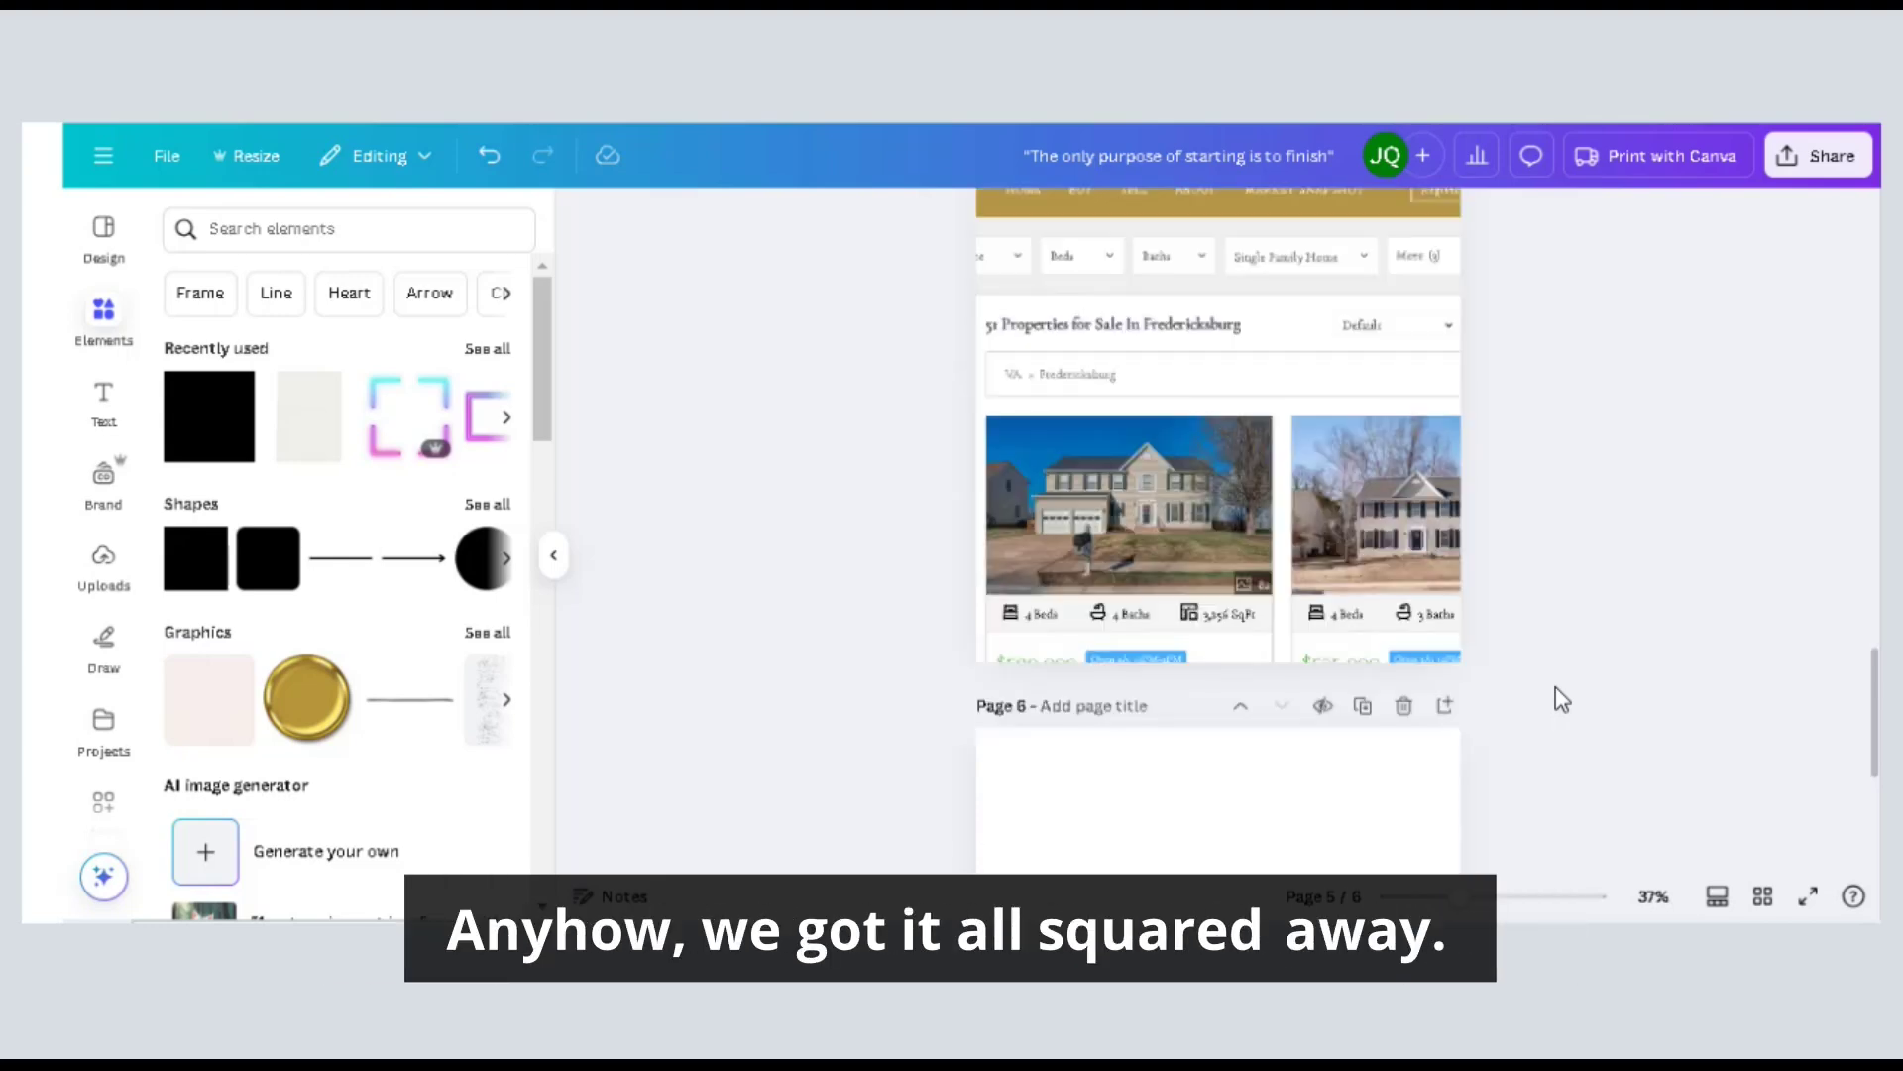
pyautogui.scroll(8, 1561, 699)
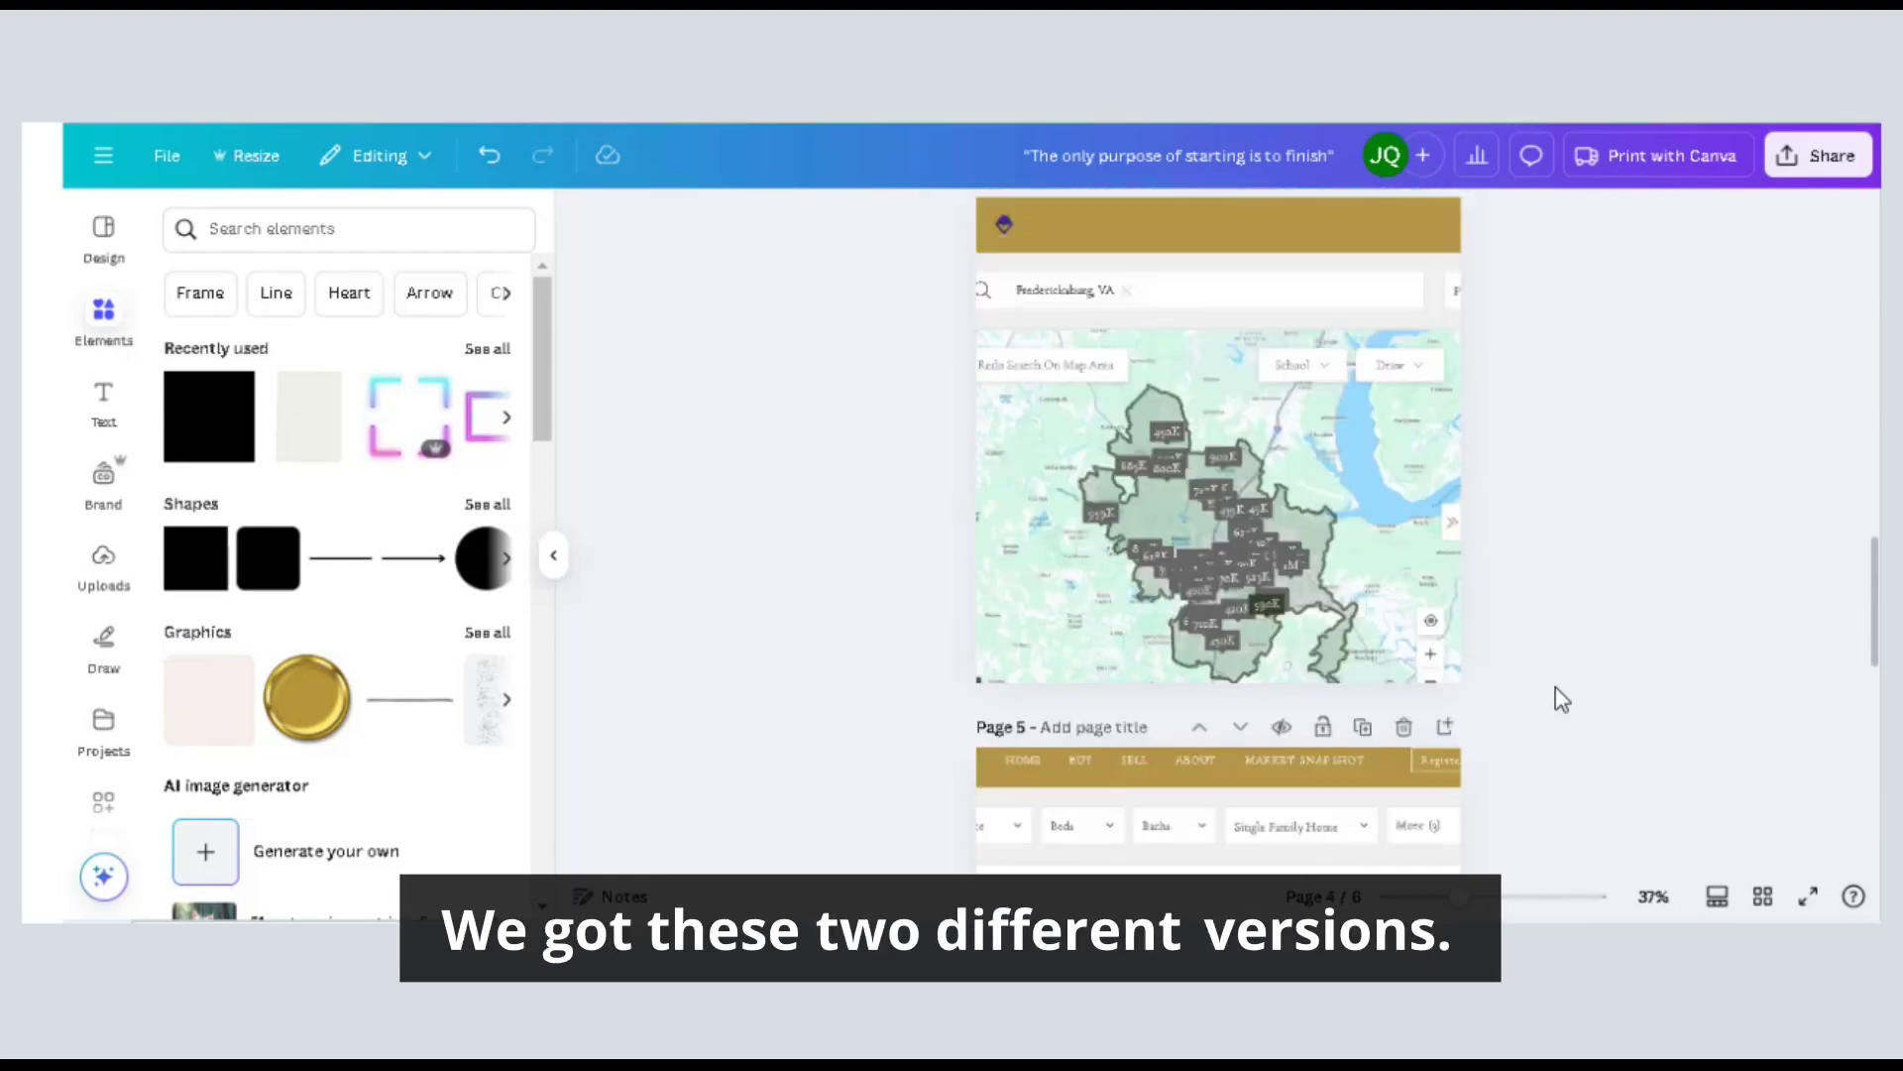
pyautogui.scroll(9, 1294, 543)
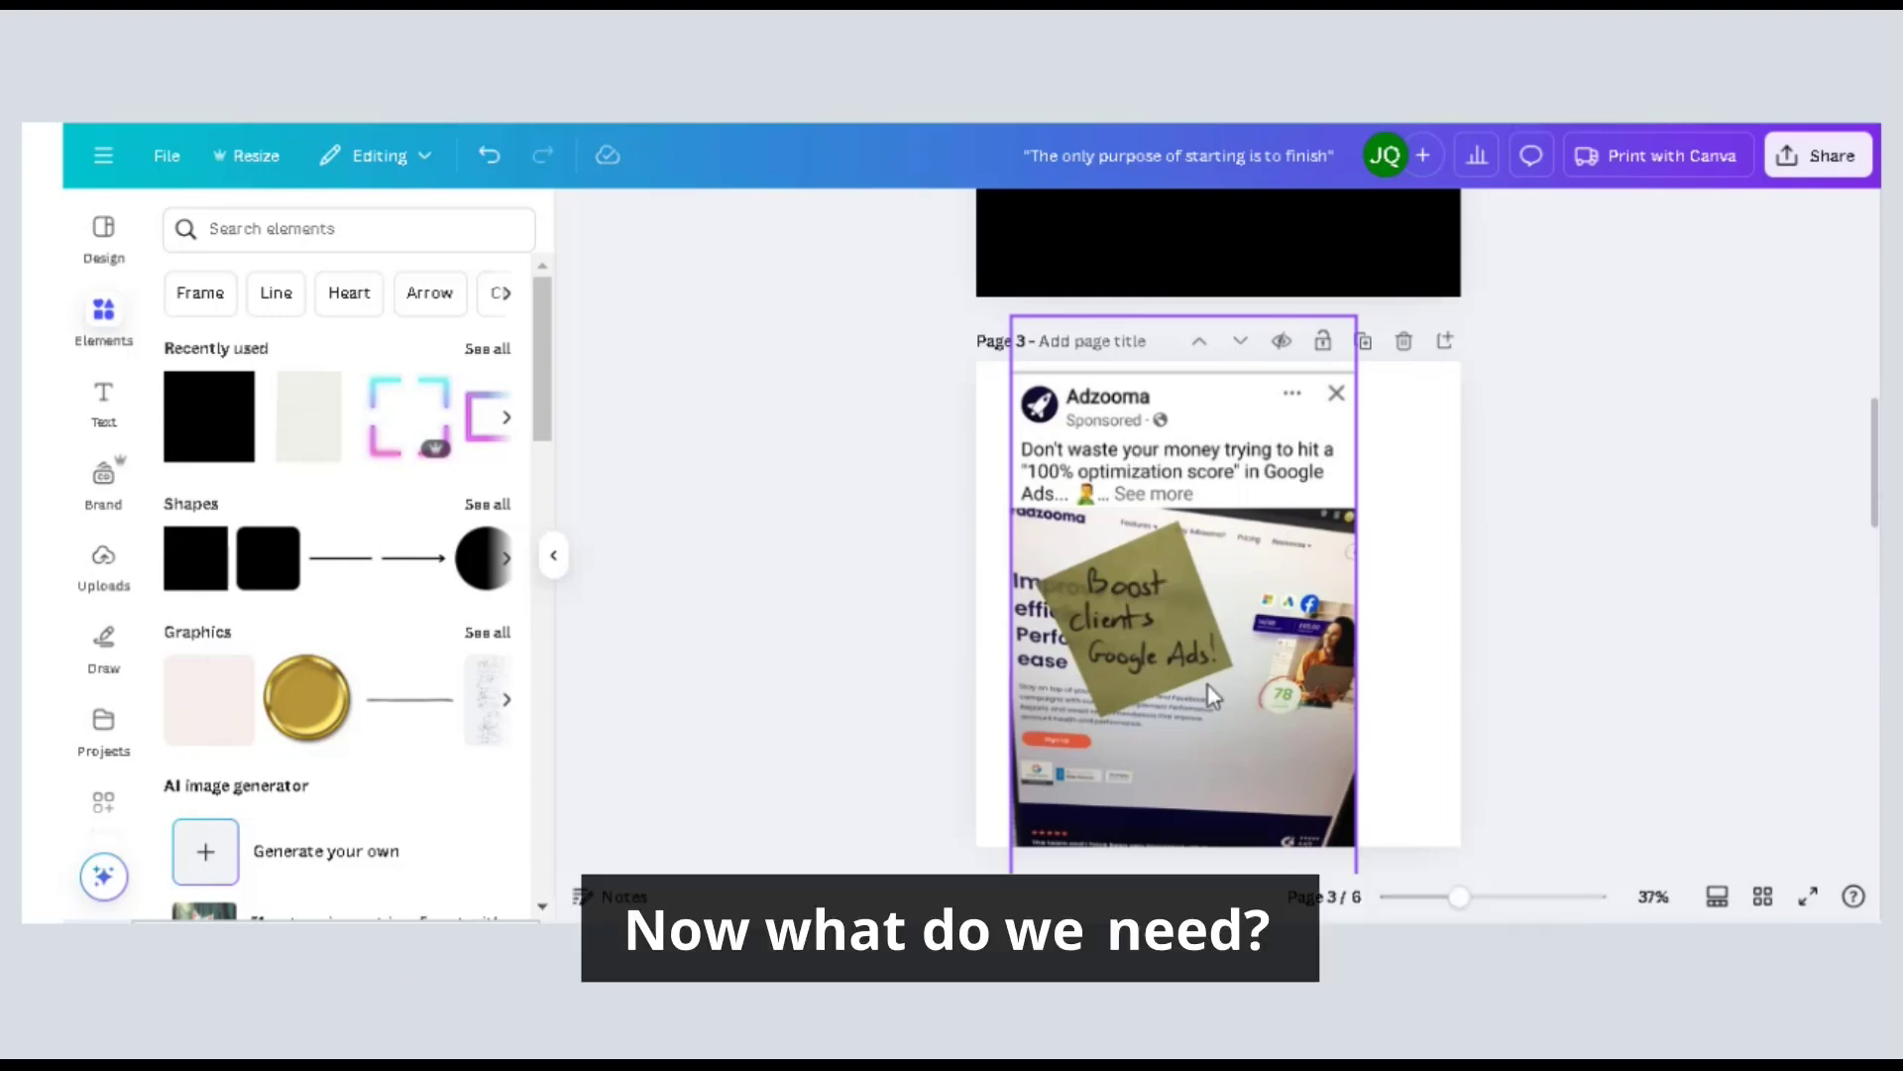
pyautogui.scroll(-9, 1199, 716)
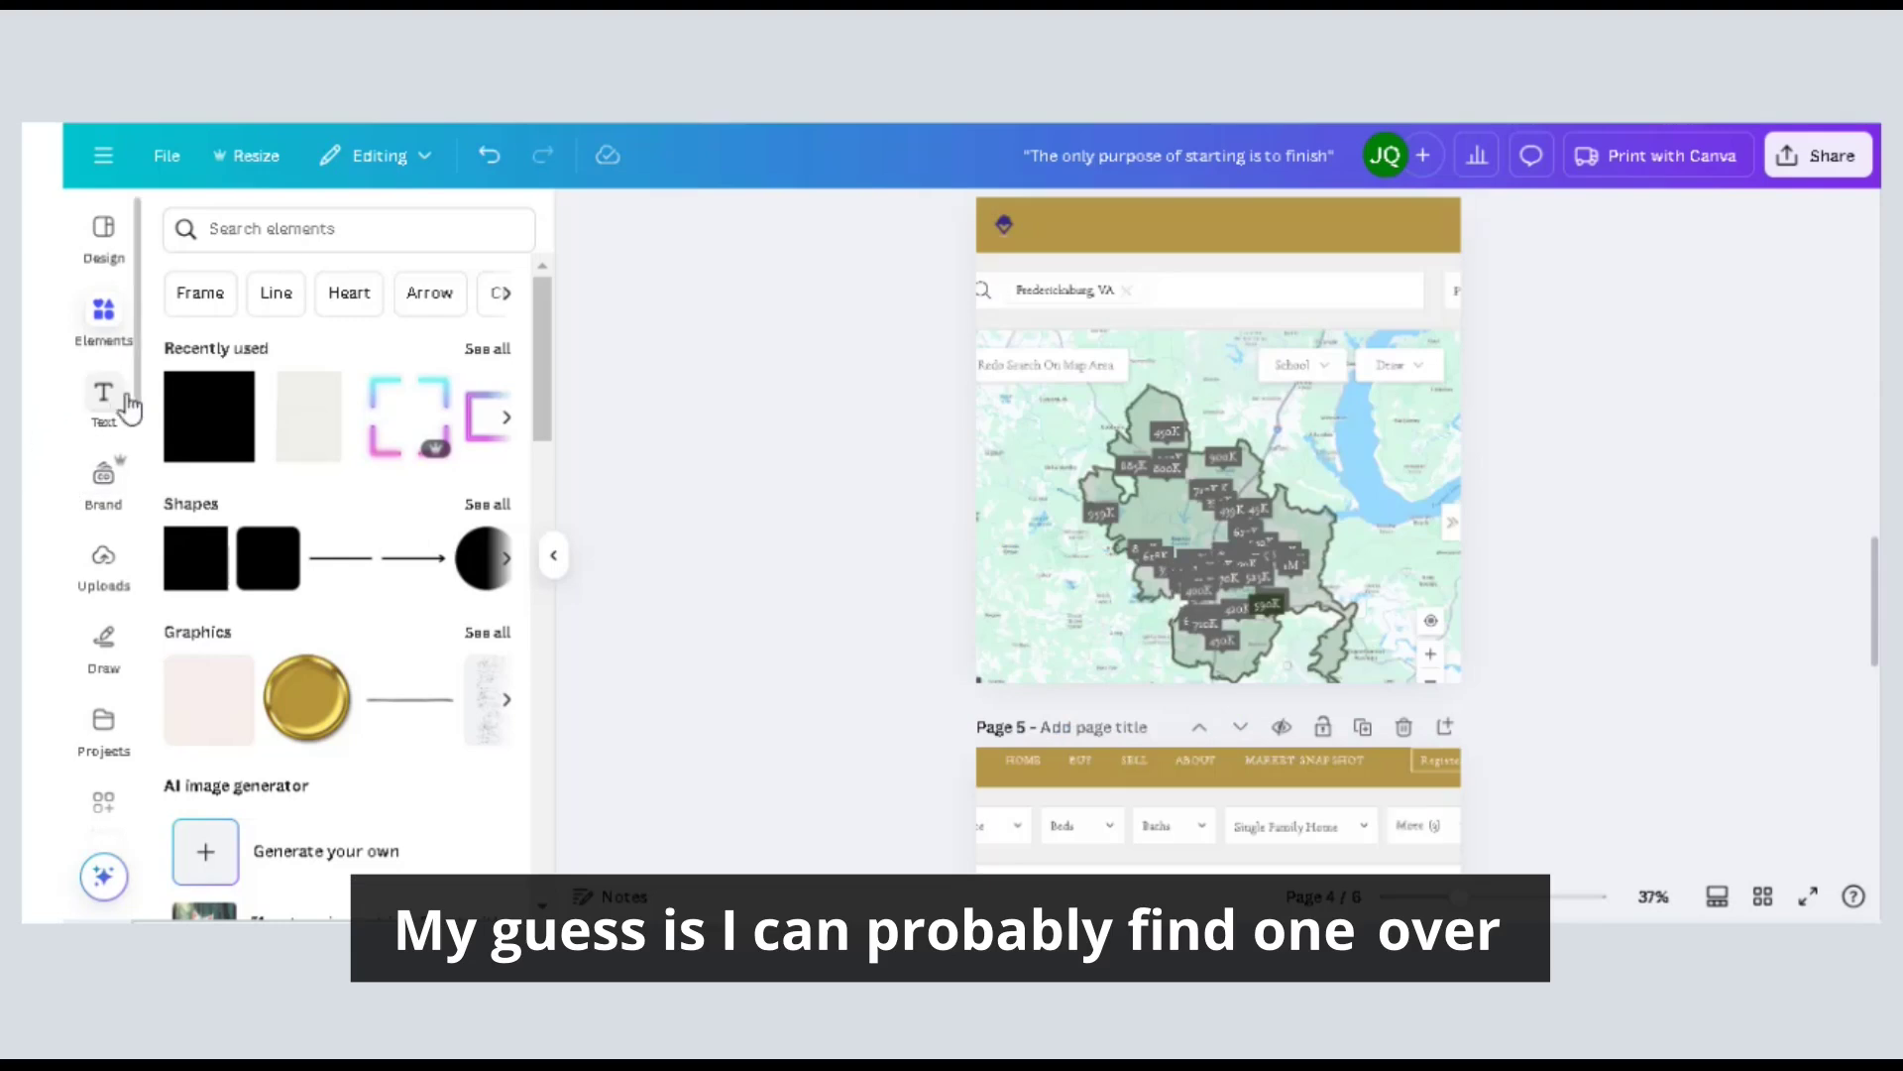
pyautogui.click(256, 246)
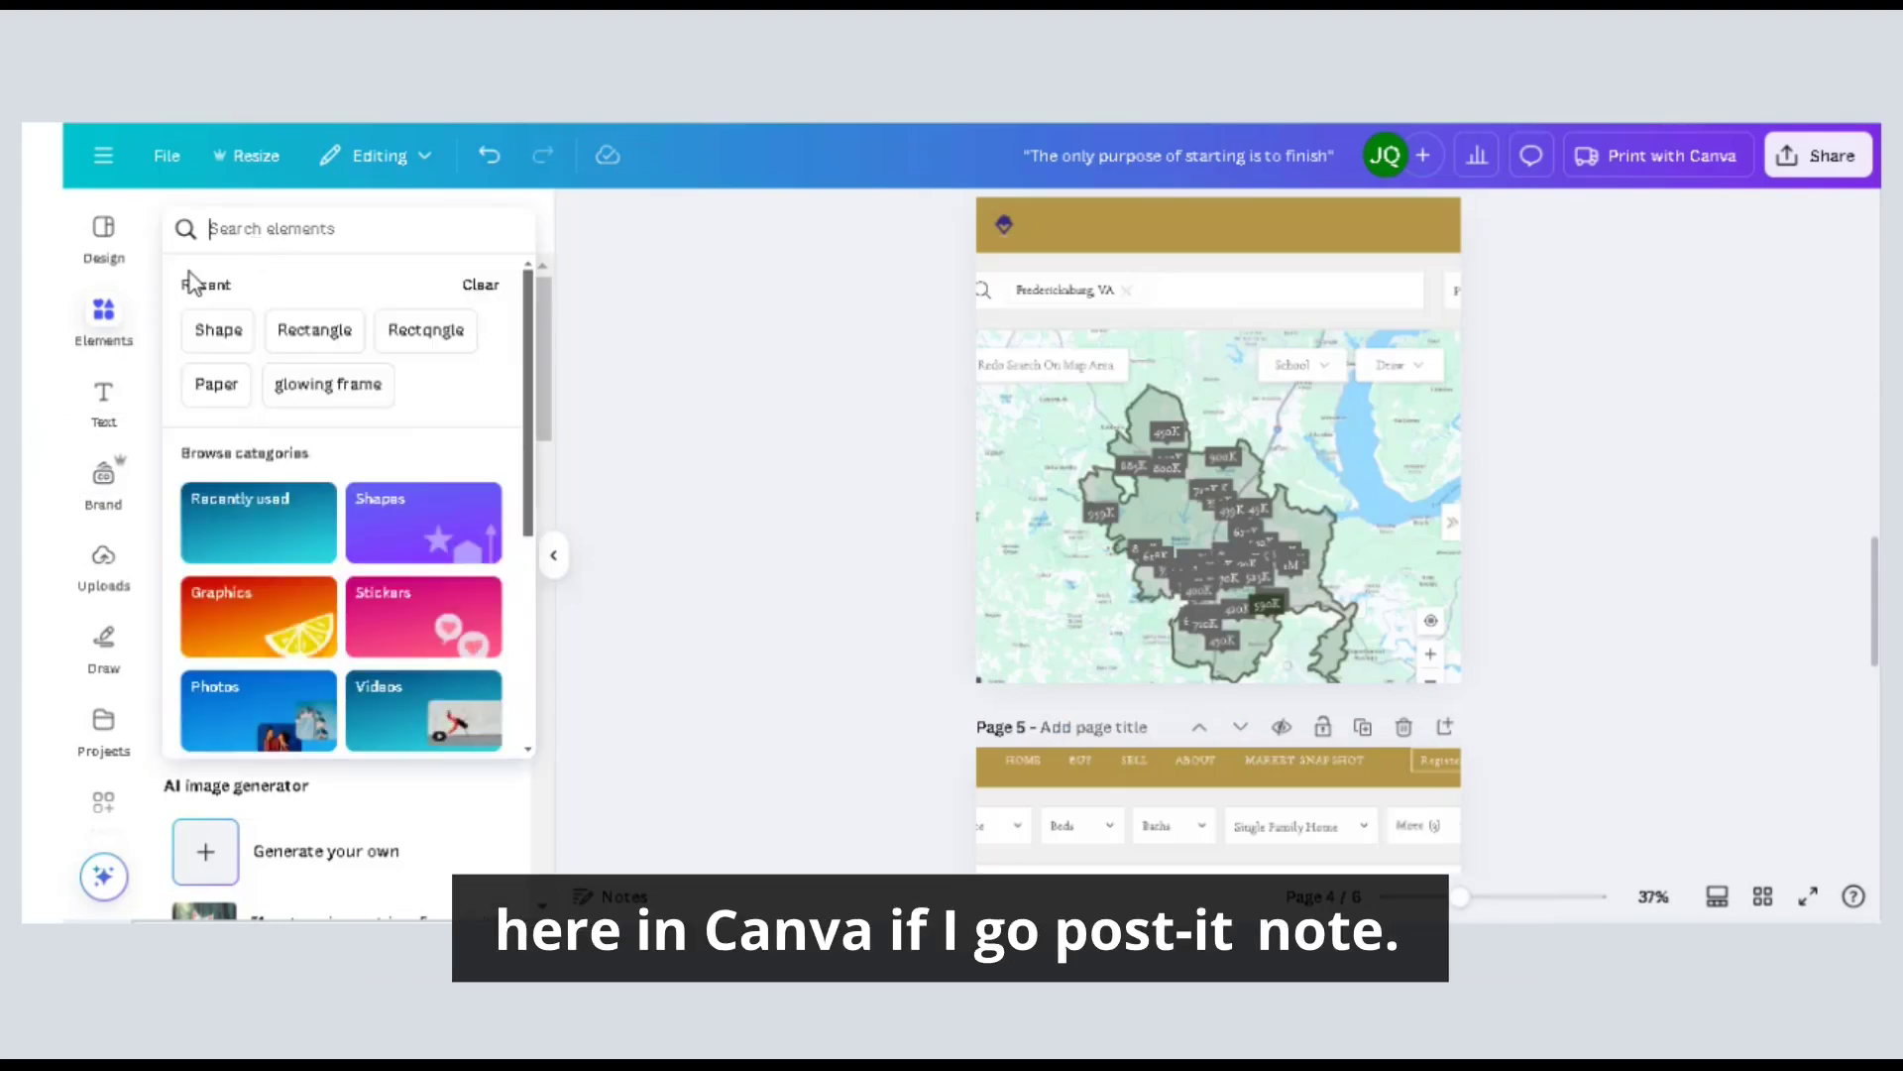
pyautogui.write('post it note')
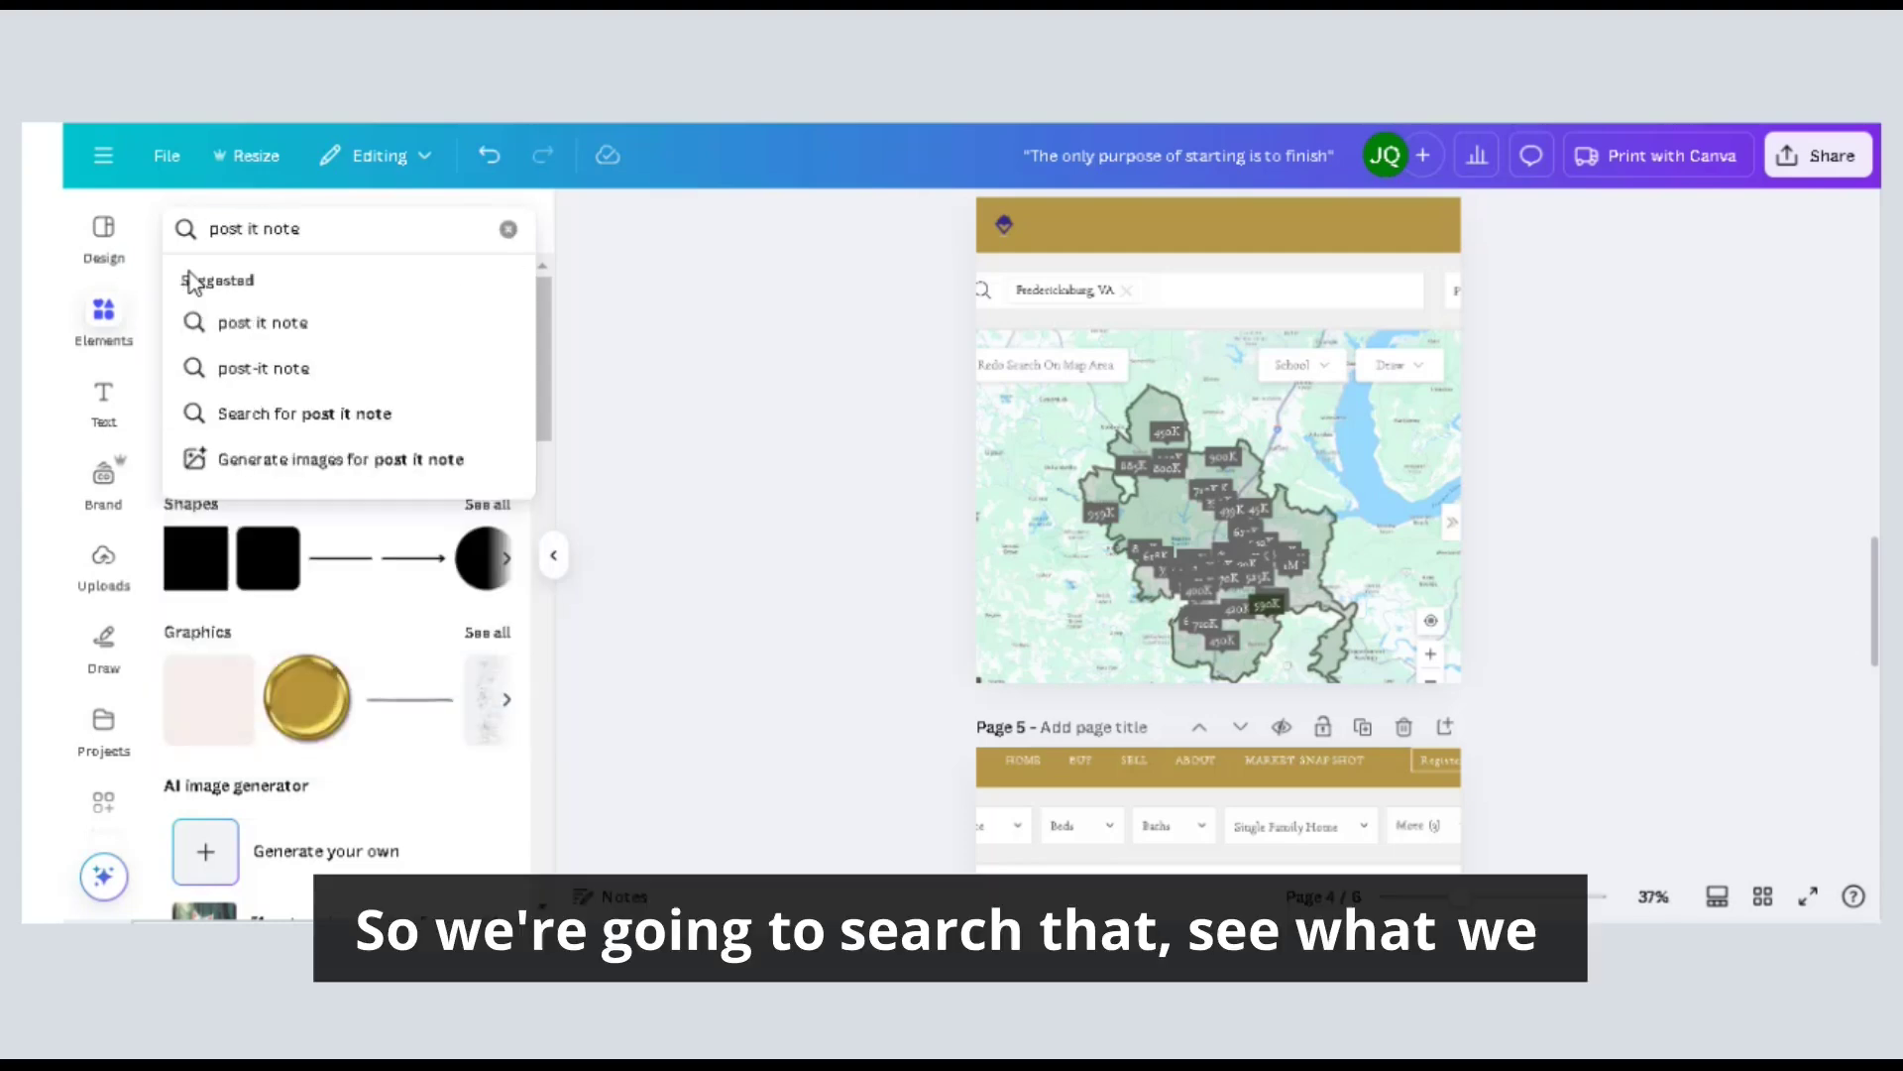
pyautogui.press('Return')
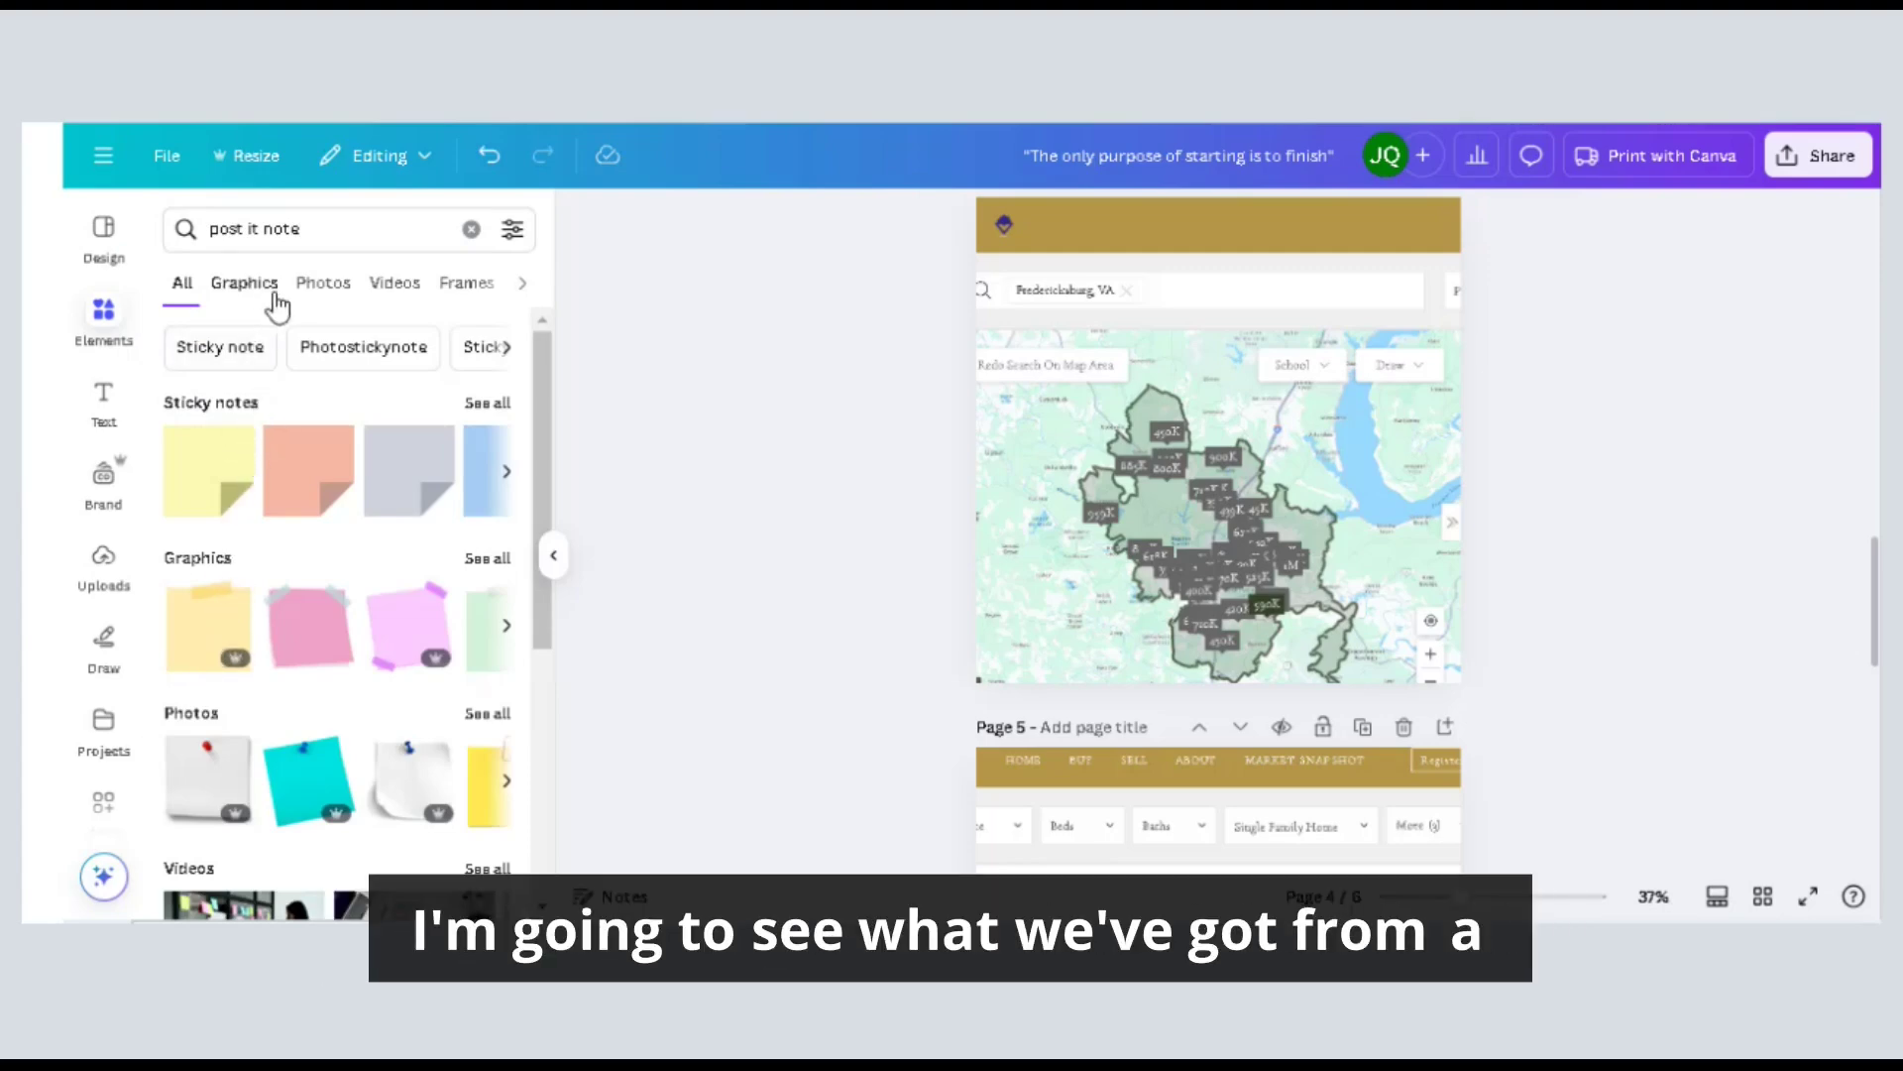
pyautogui.click(318, 294)
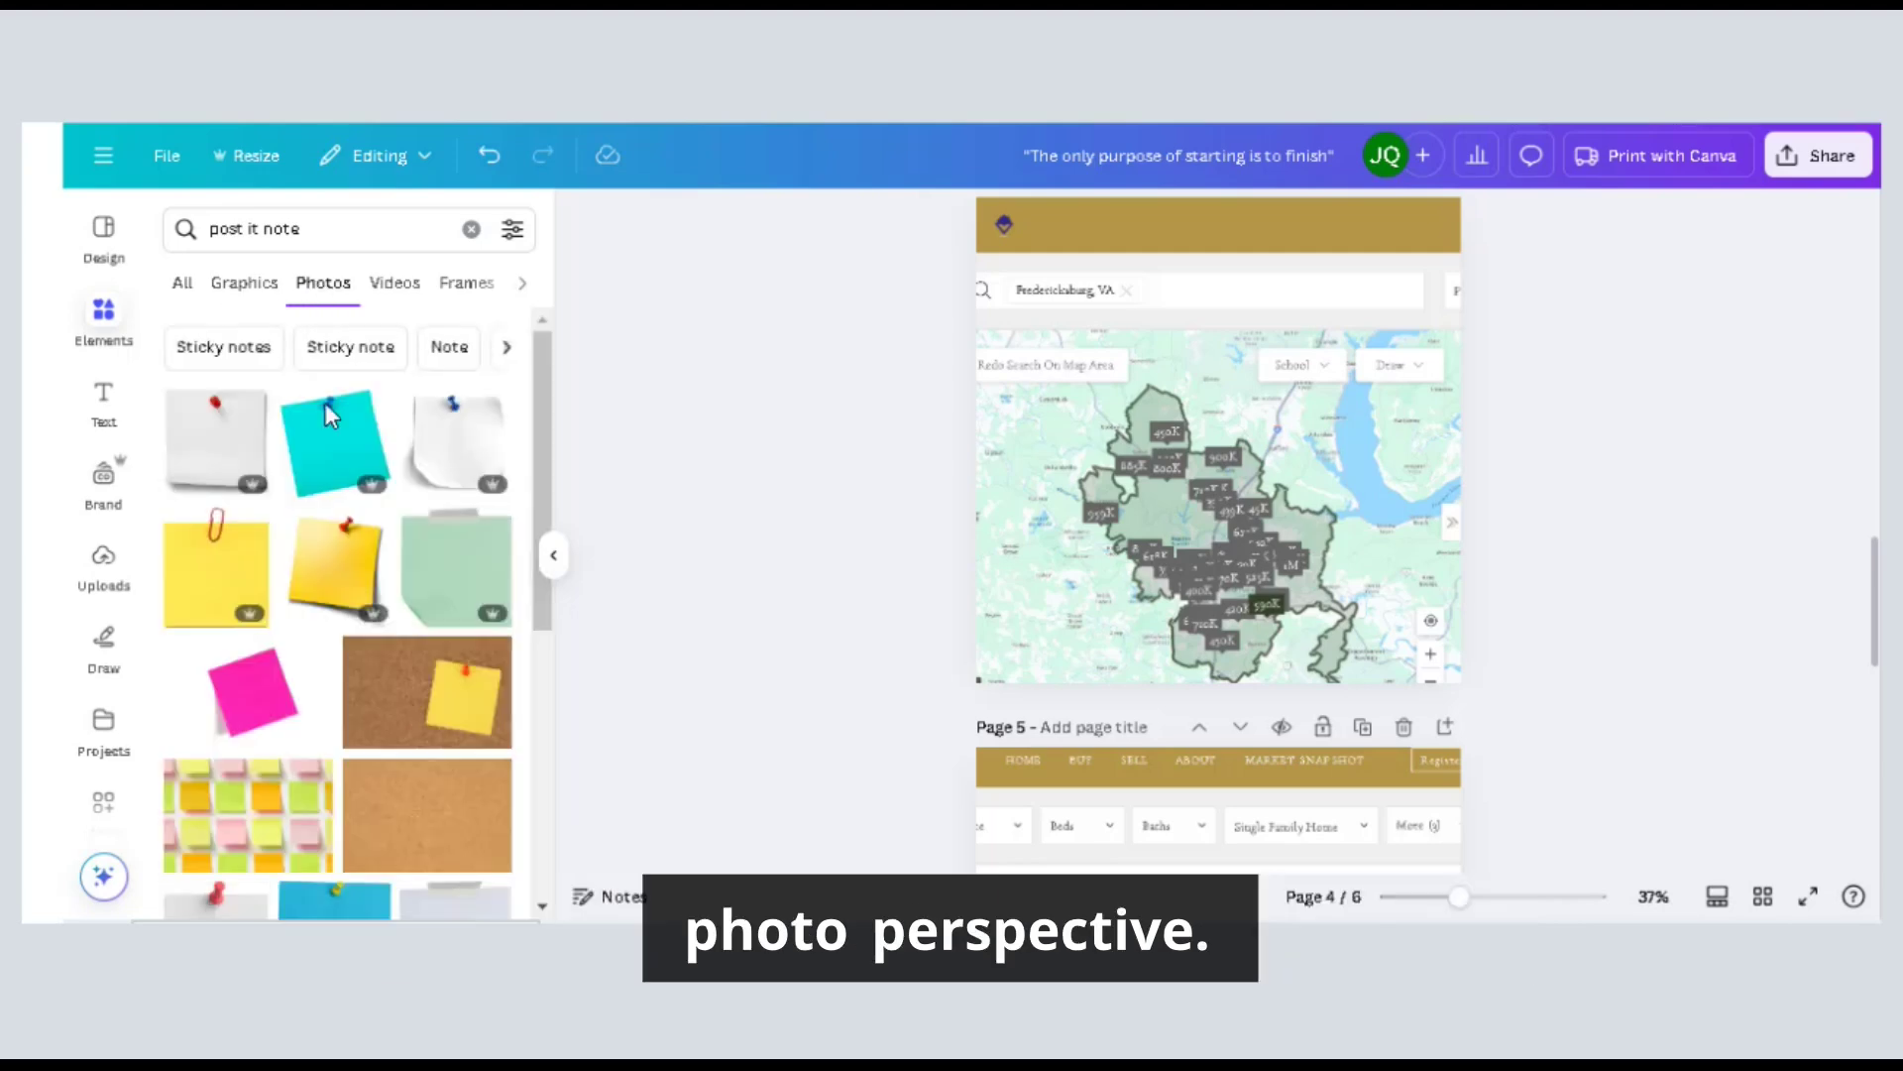
# Try out two photos on page 4: the plain yellow note with a curled corner and a stack of yellow notes.
pyautogui.scroll(-6, 342, 496)
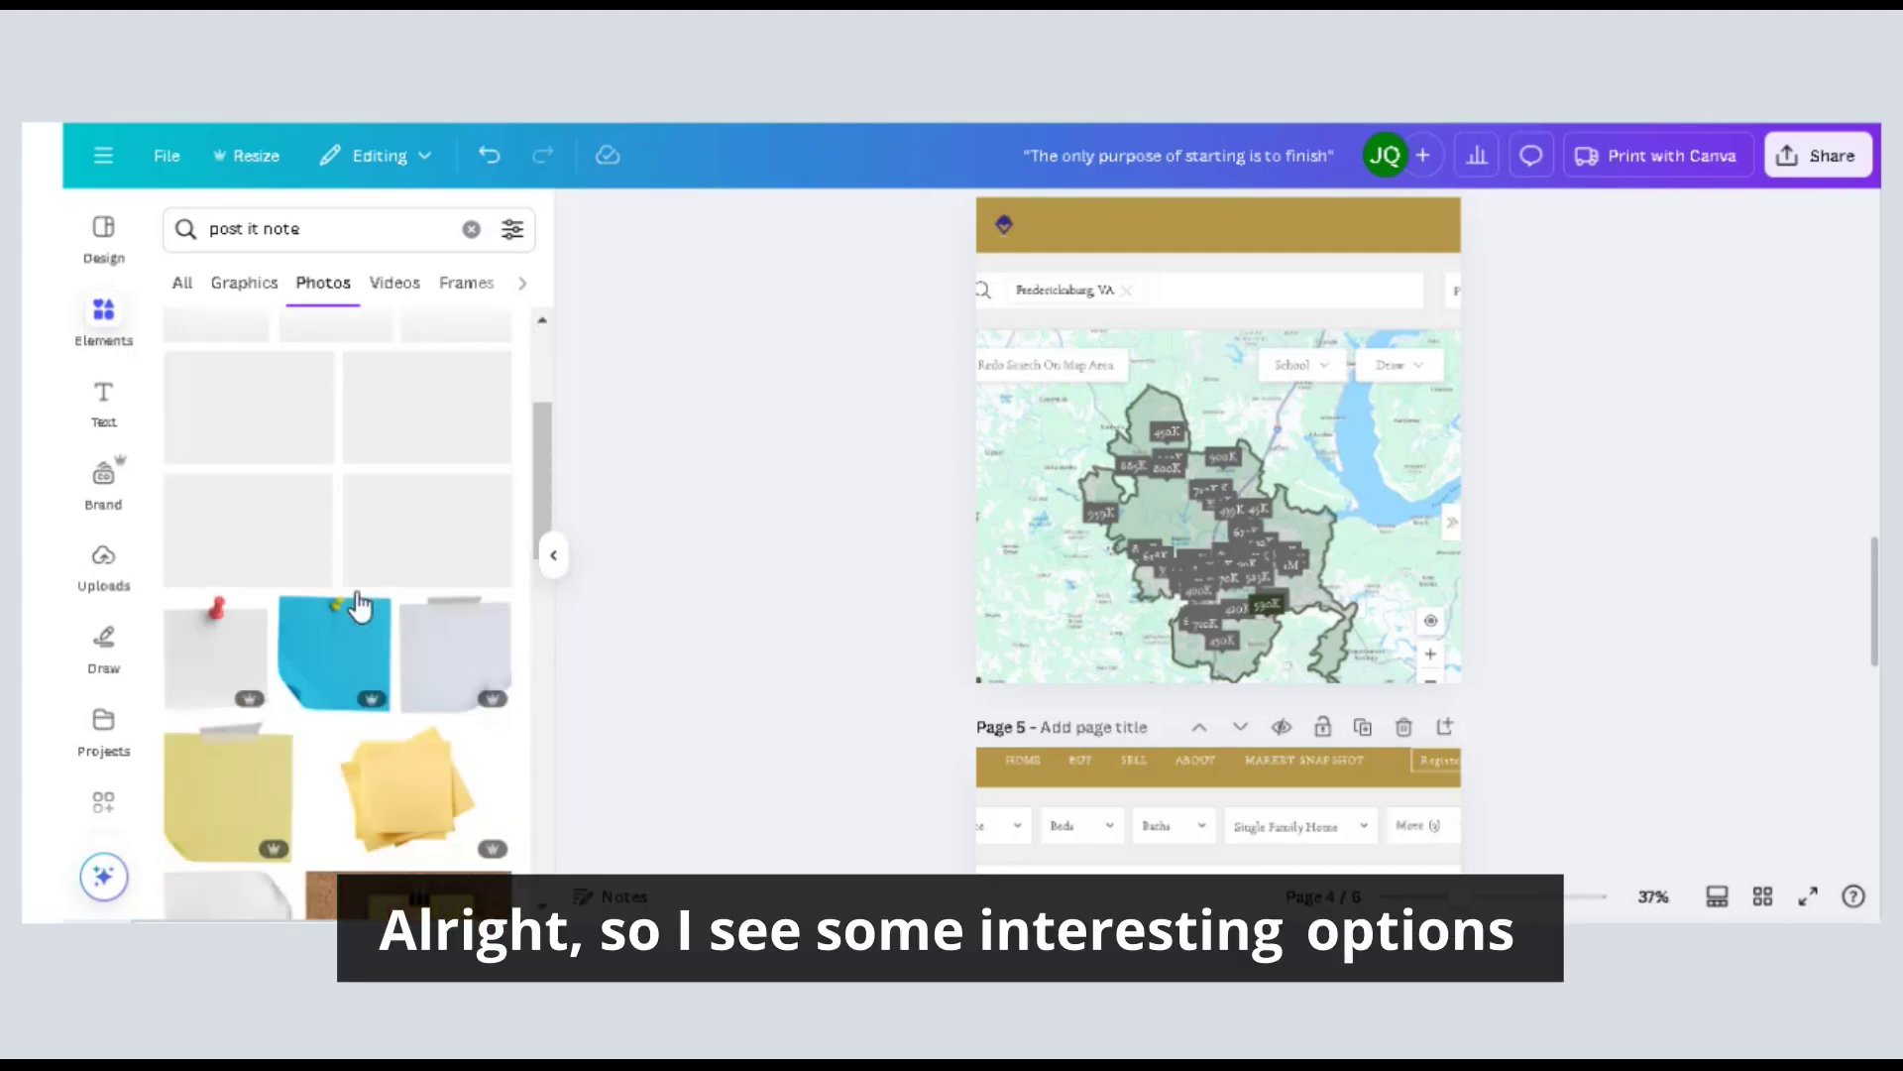
pyautogui.scroll(3, 359, 604)
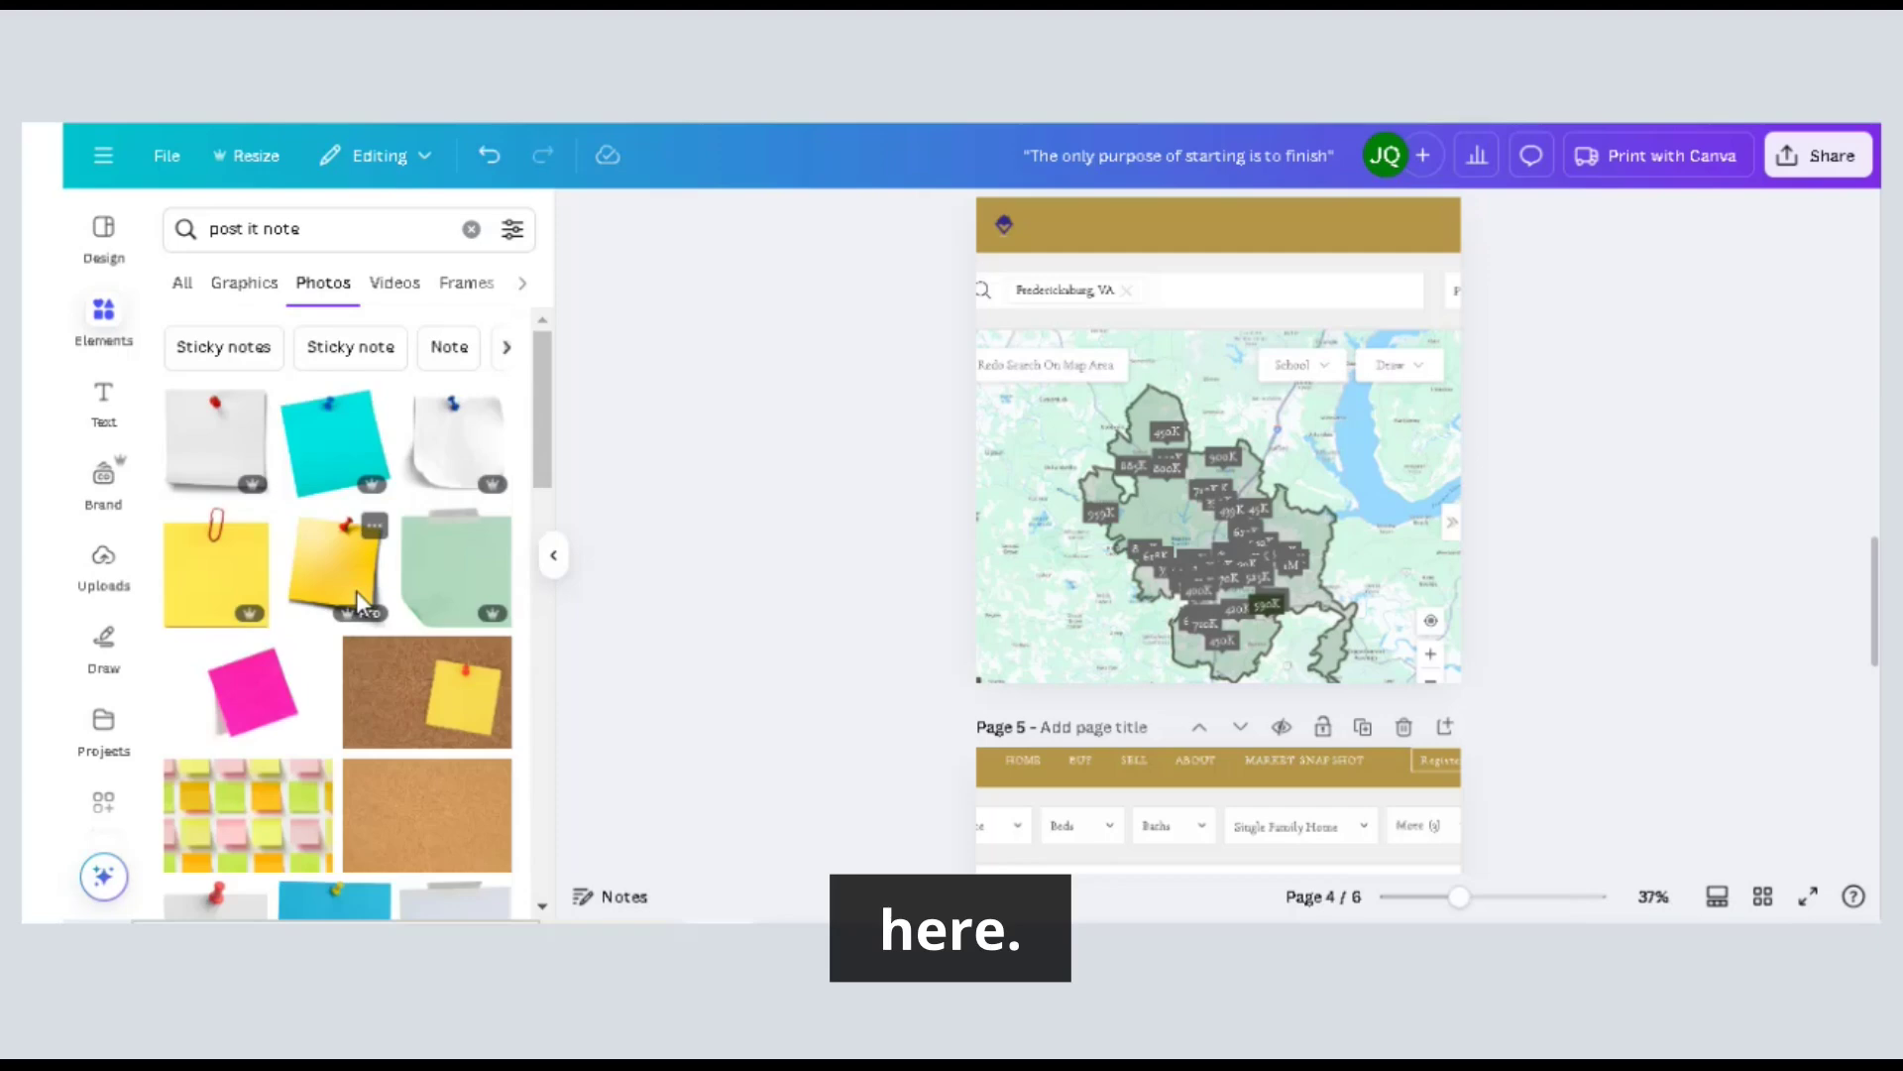
pyautogui.scroll(-5, 357, 595)
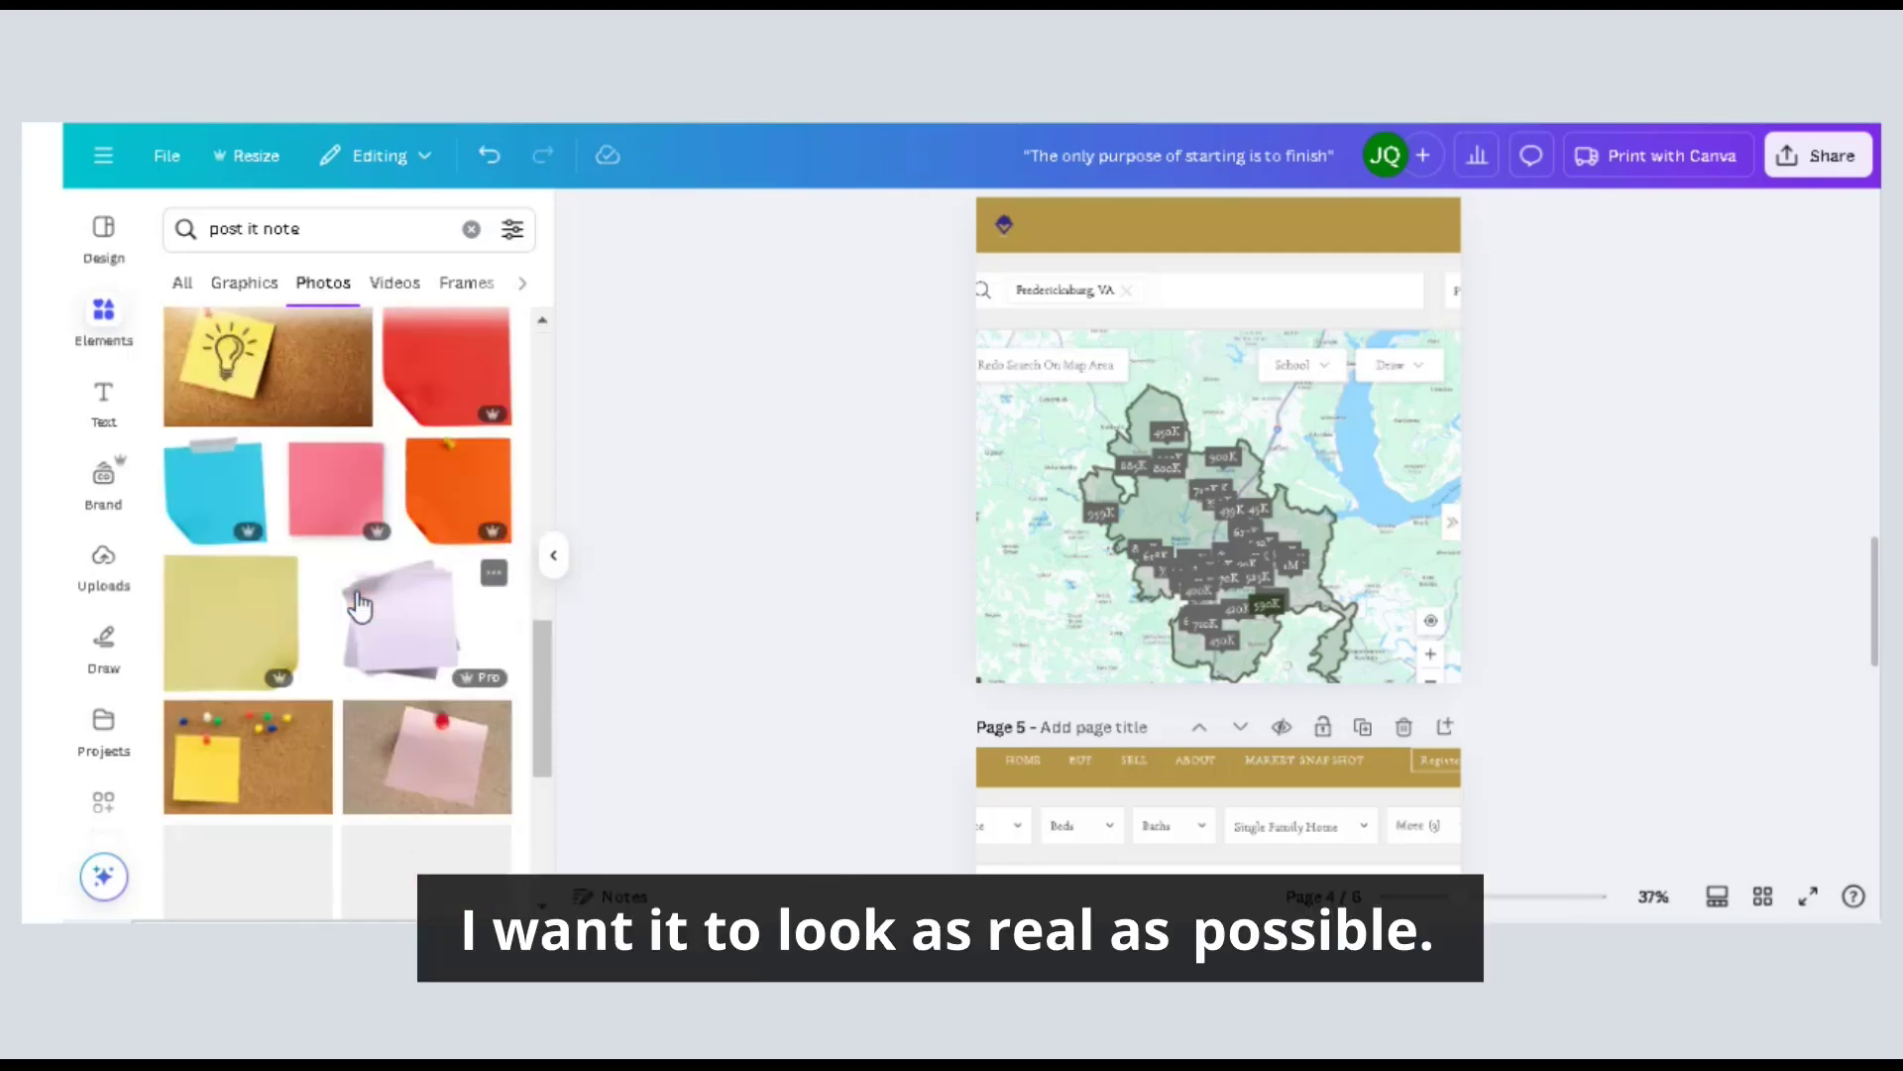
pyautogui.scroll(-1, 358, 605)
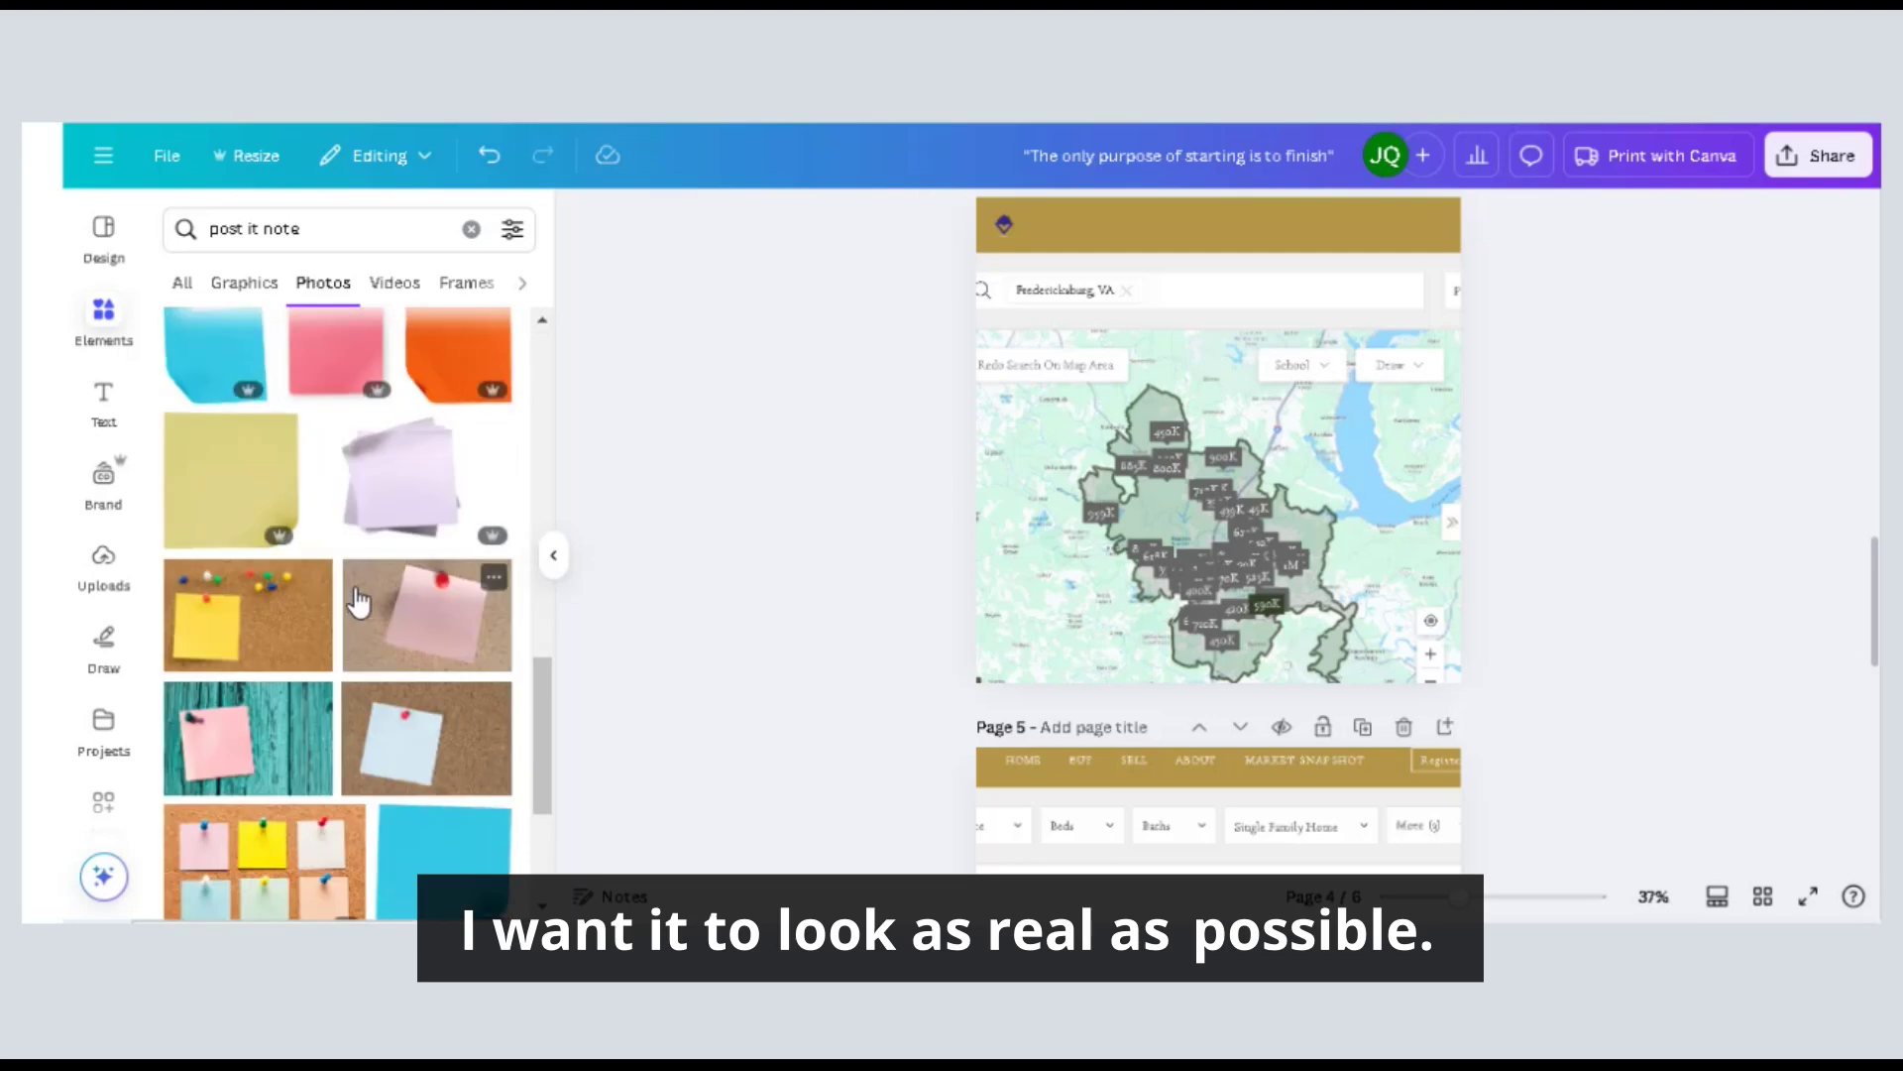
pyautogui.click(275, 519)
pyautogui.scroll(-5, 425, 775)
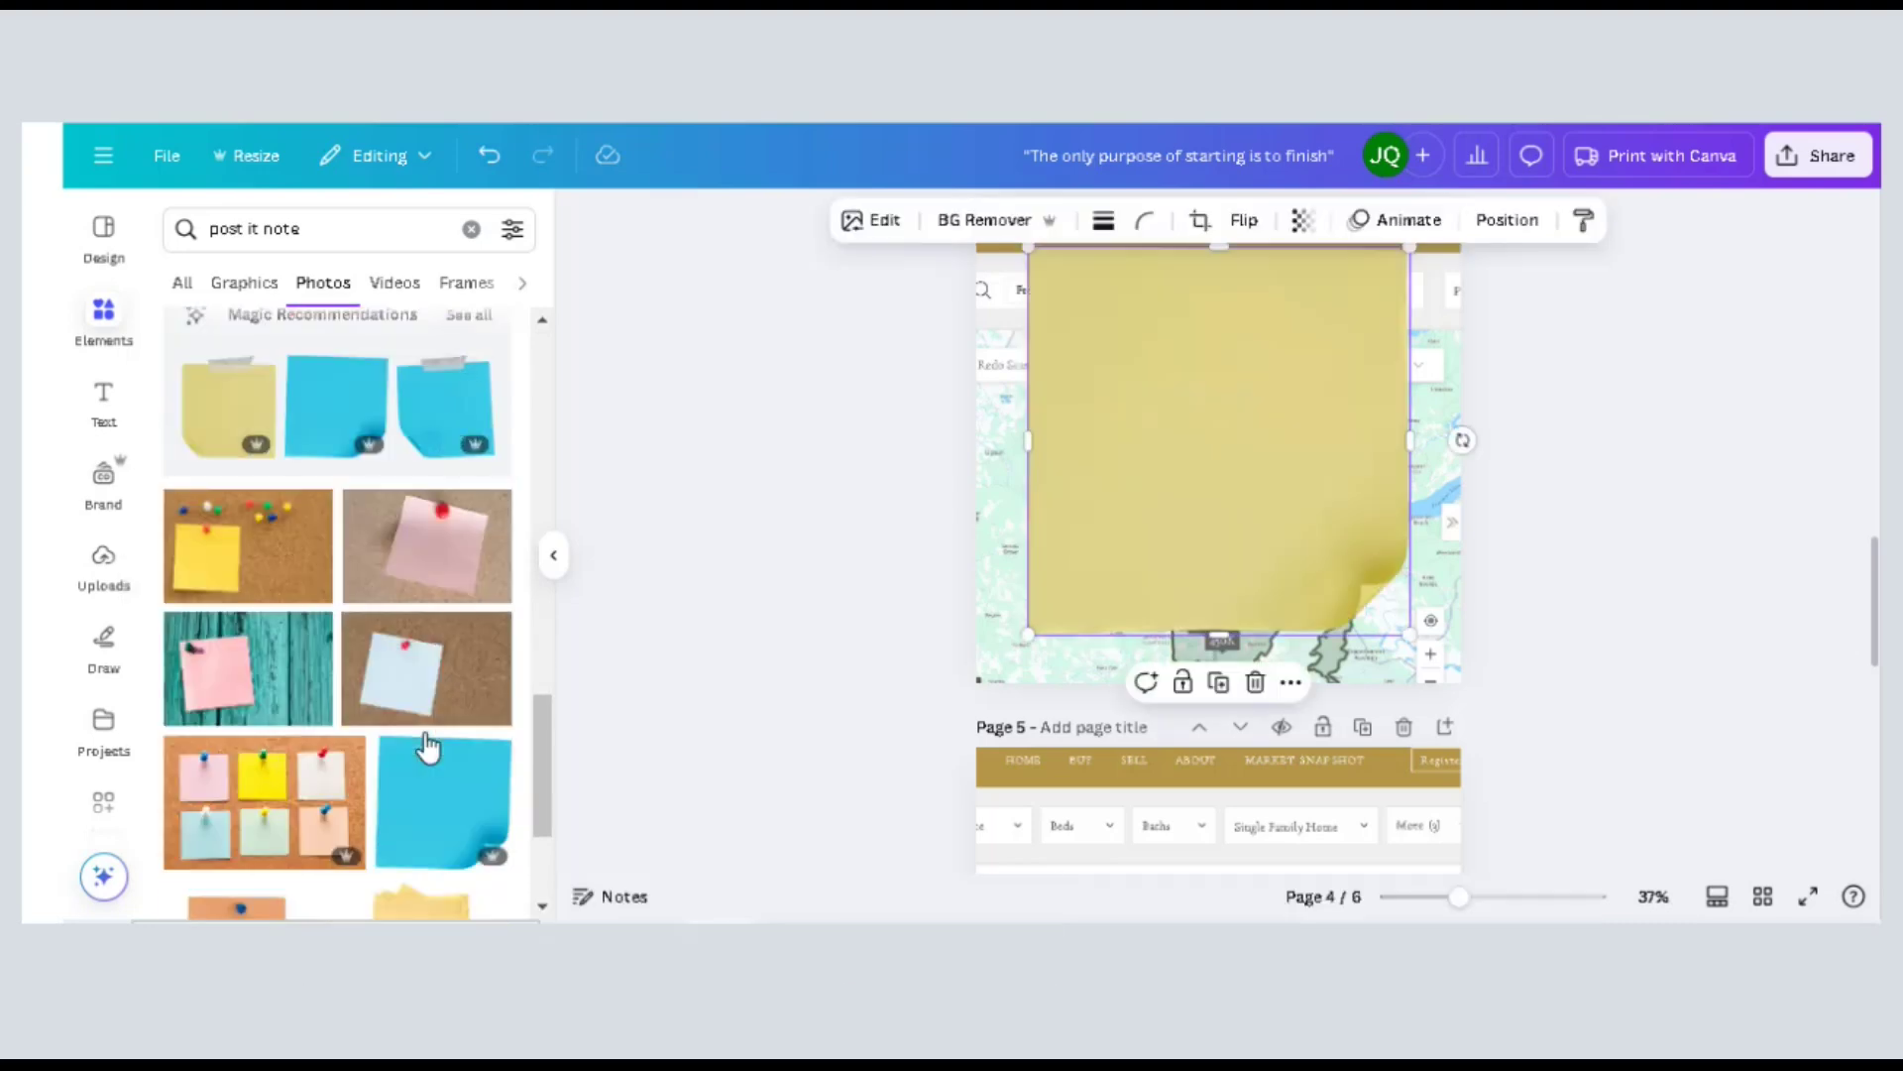
pyautogui.click(426, 585)
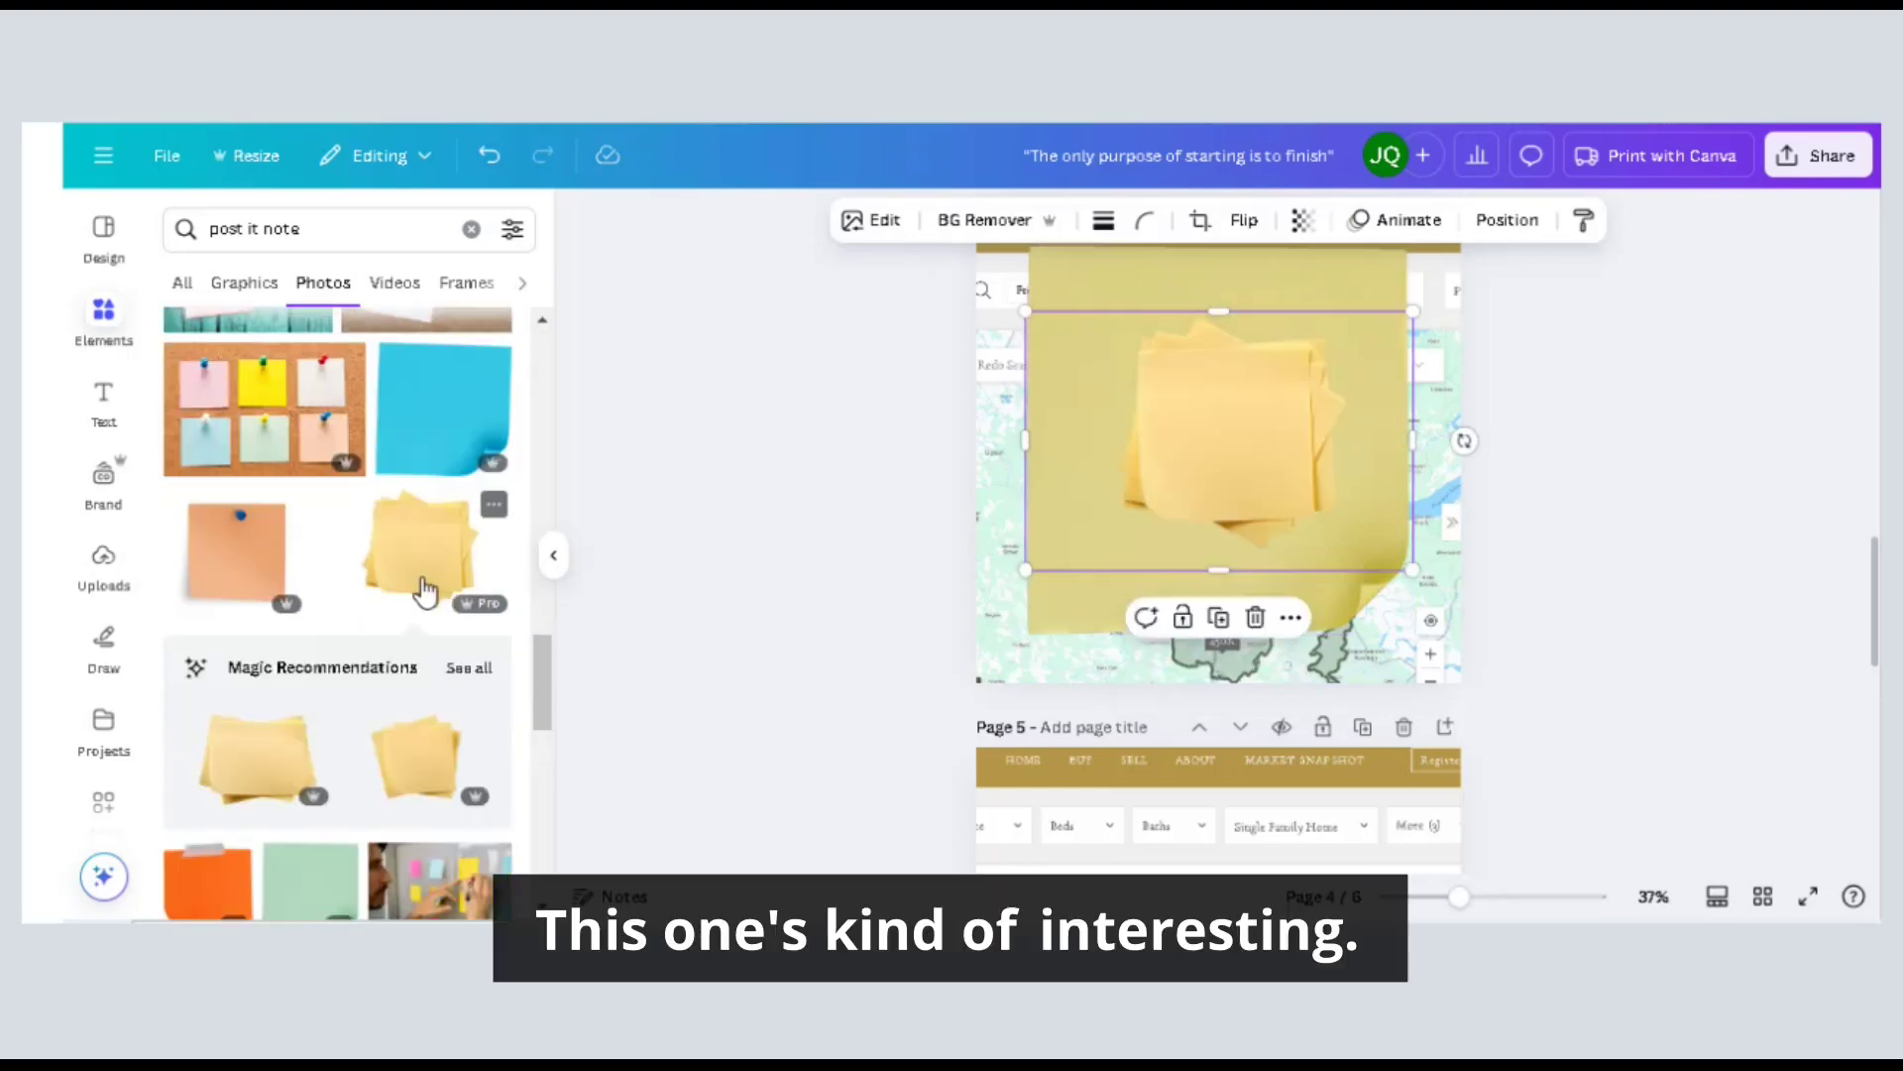
pyautogui.click(1239, 347)
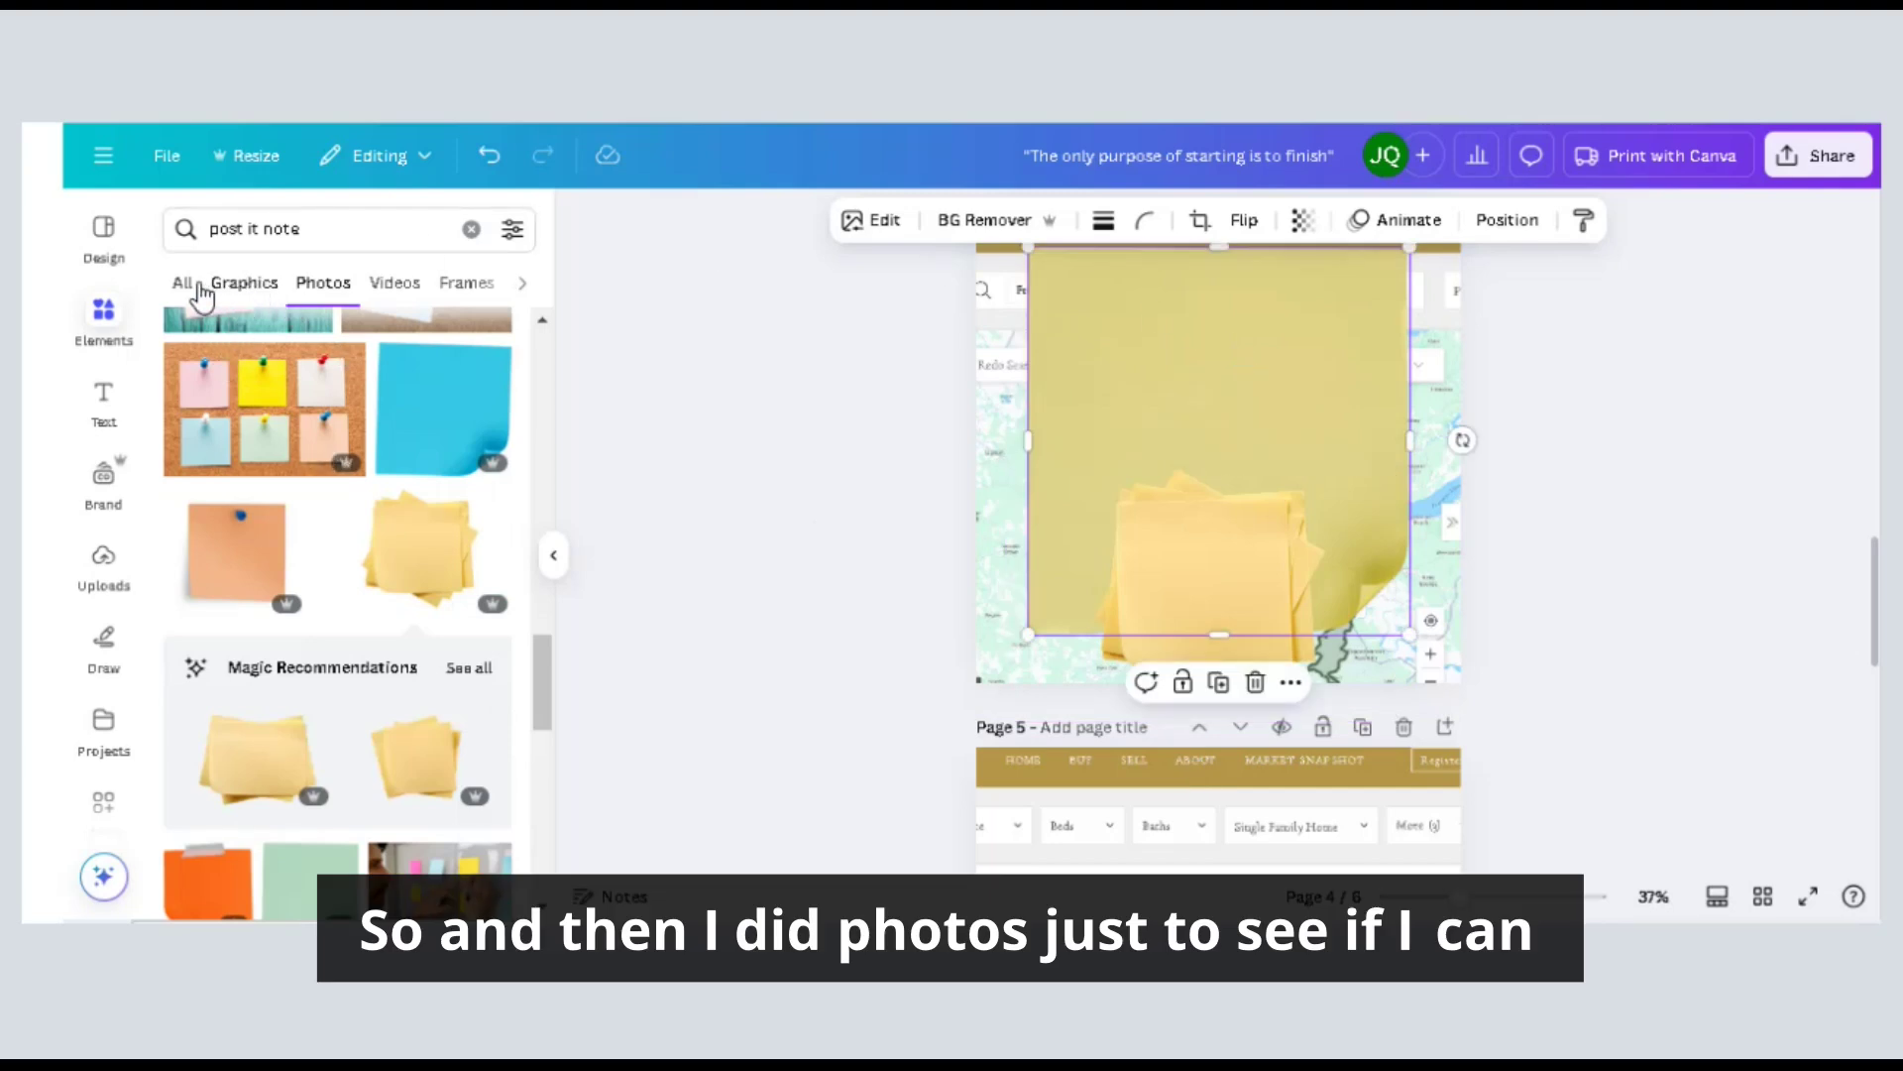
# Add the yellow sticky note graphic with a folded lower edge to page 4, shrunk and placed beside the note stack.
pyautogui.click(248, 286)
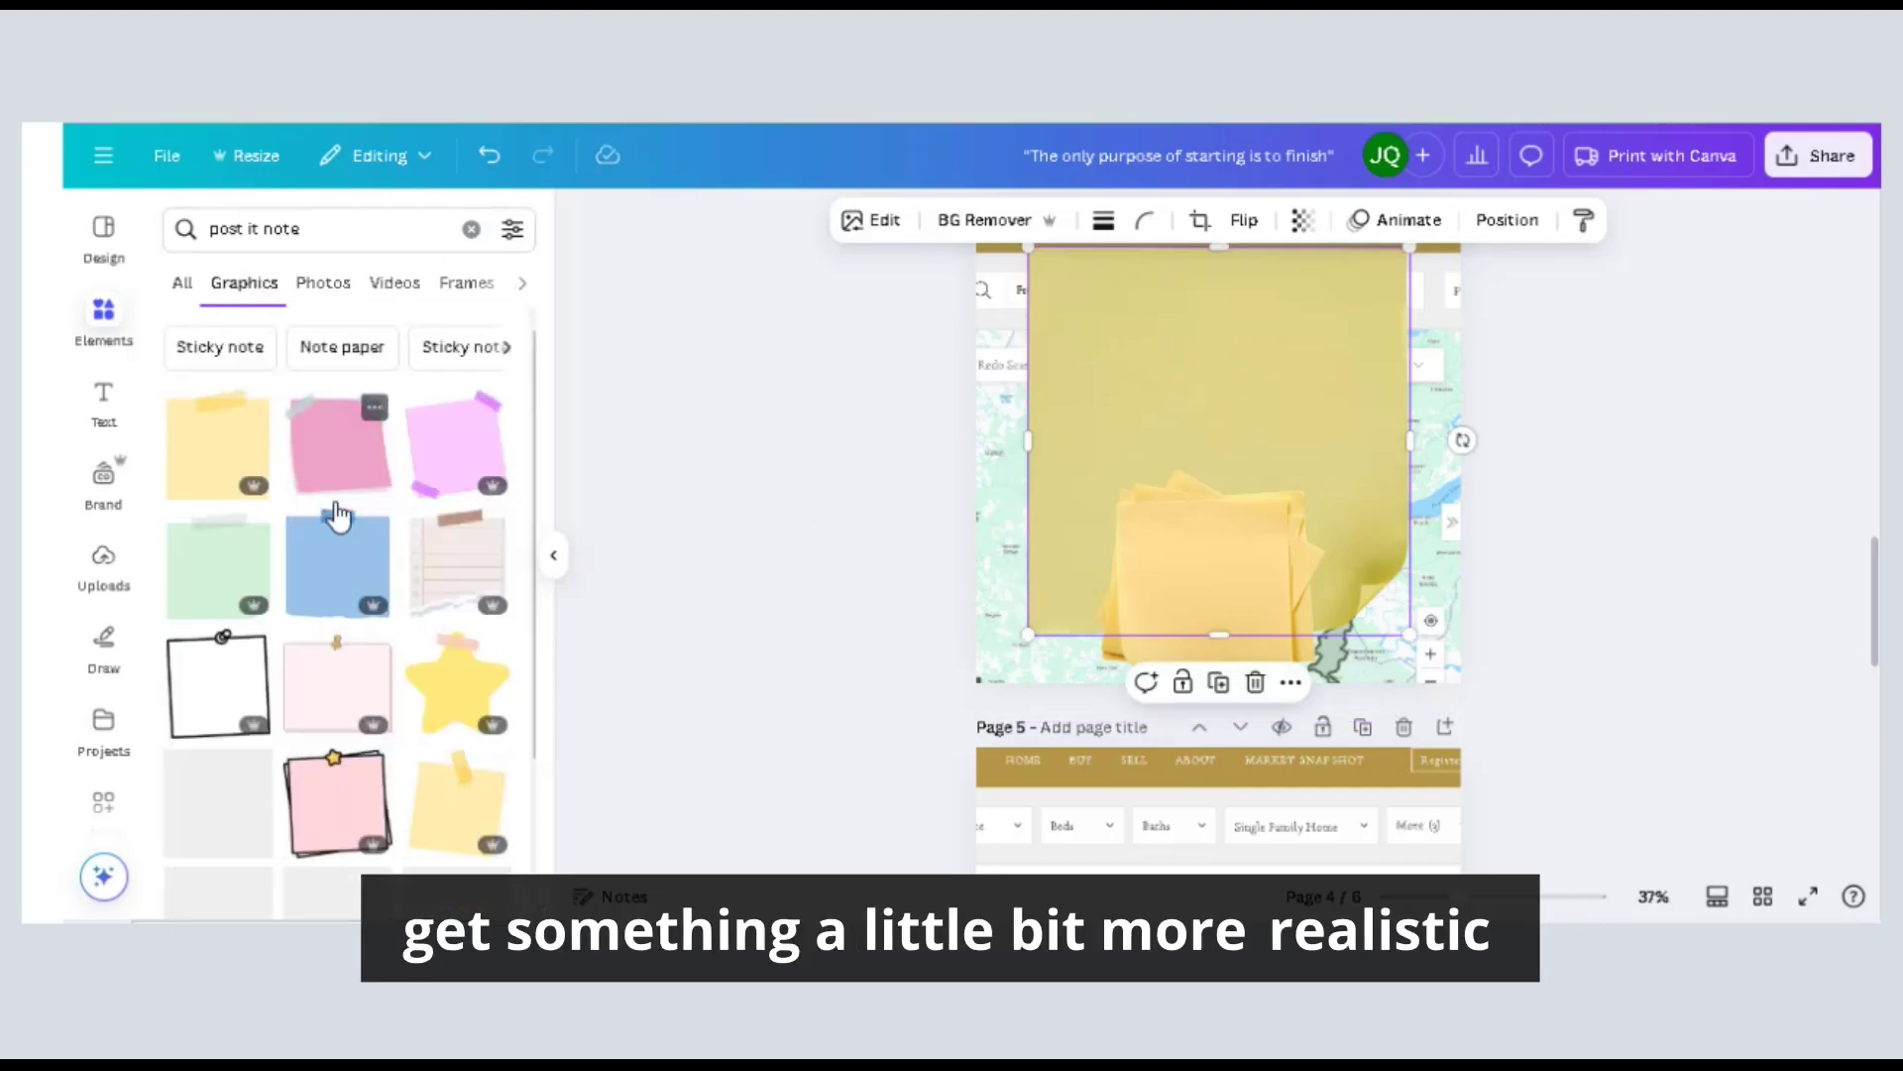
pyautogui.scroll(-3, 333, 513)
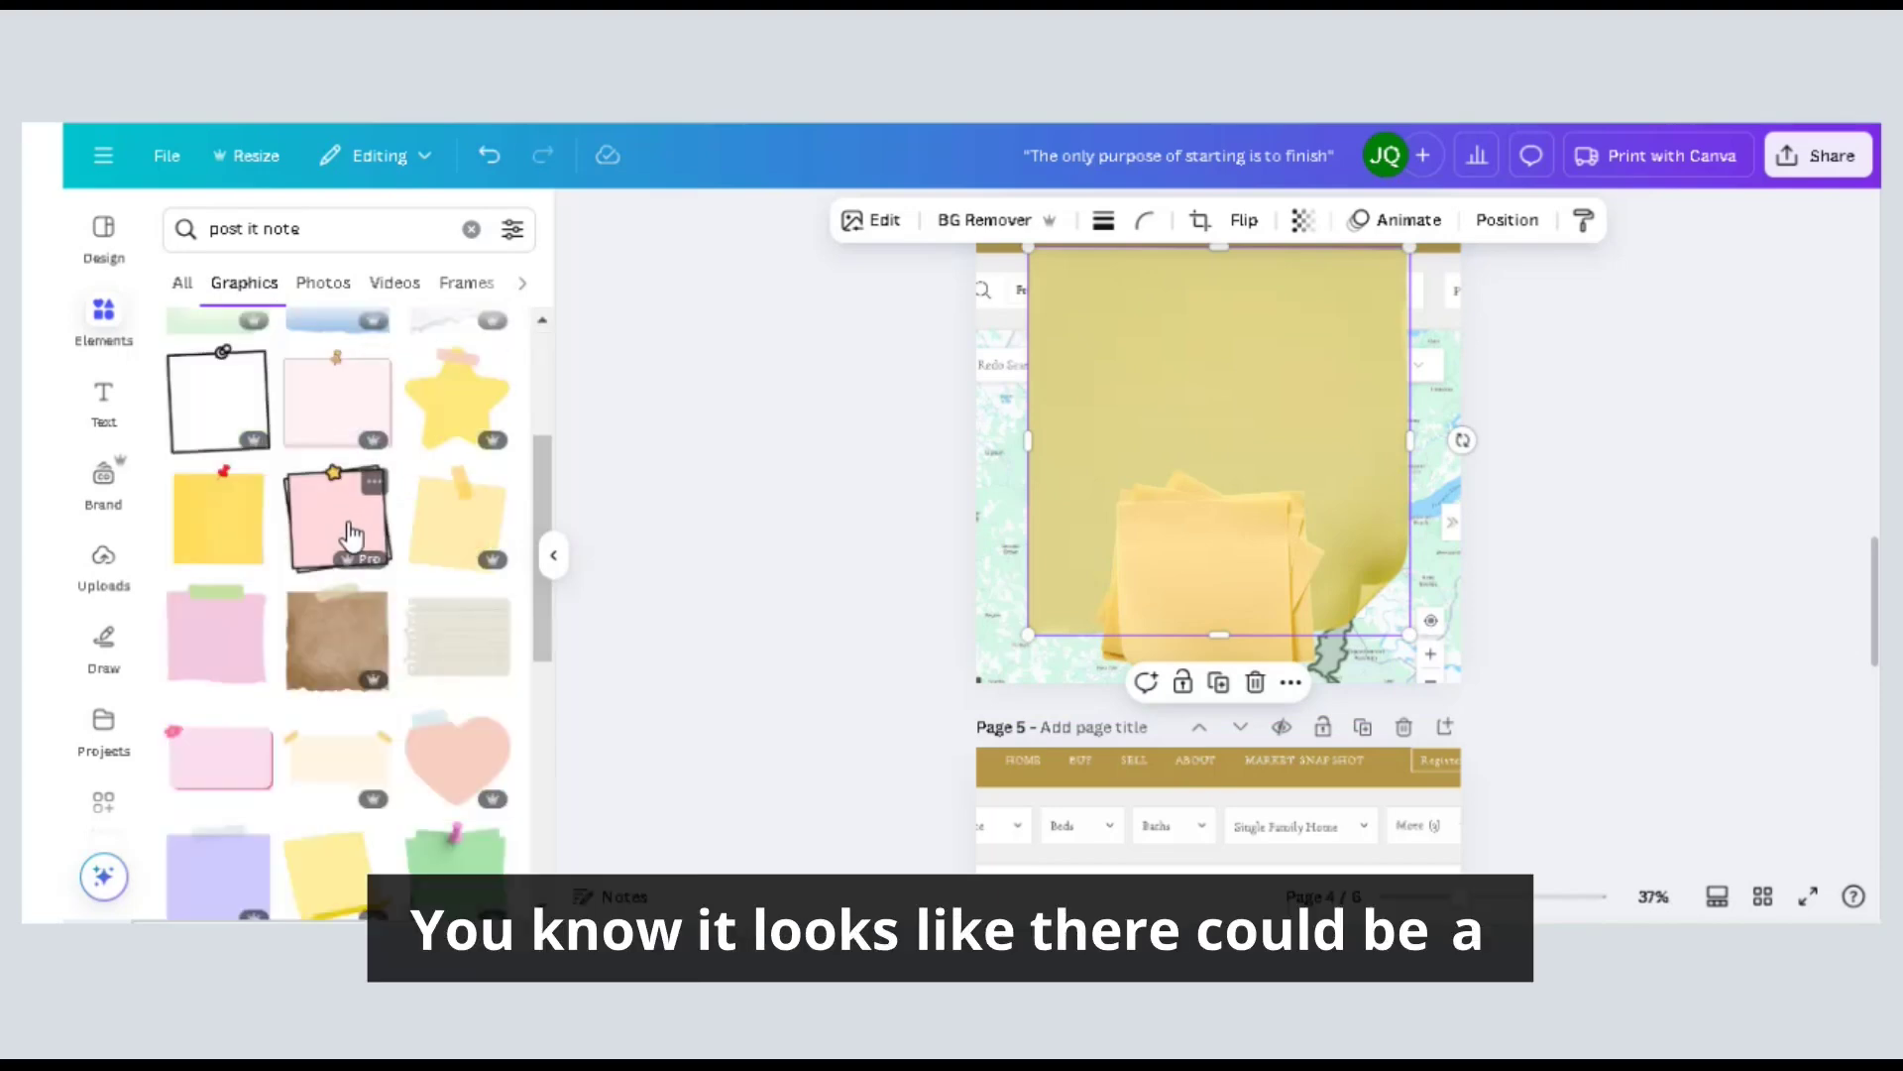
pyautogui.scroll(-3, 349, 540)
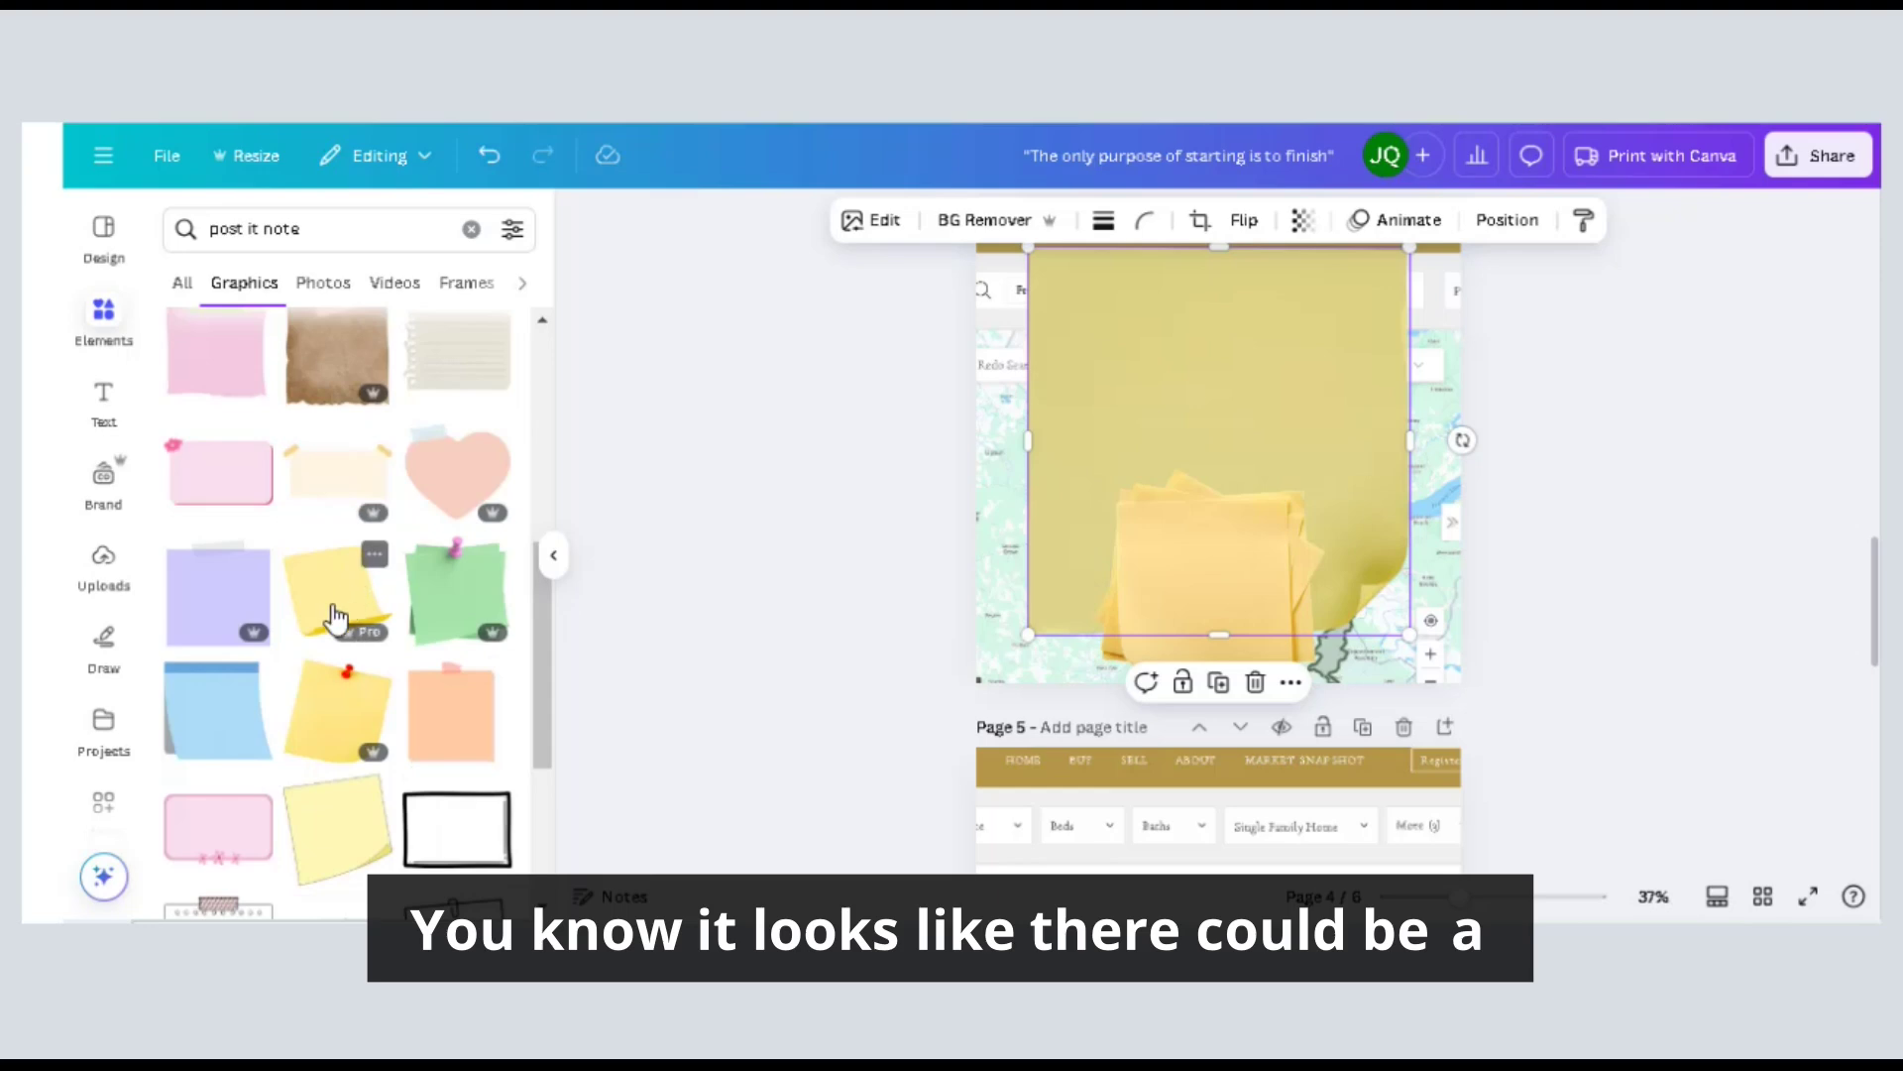
pyautogui.click(334, 617)
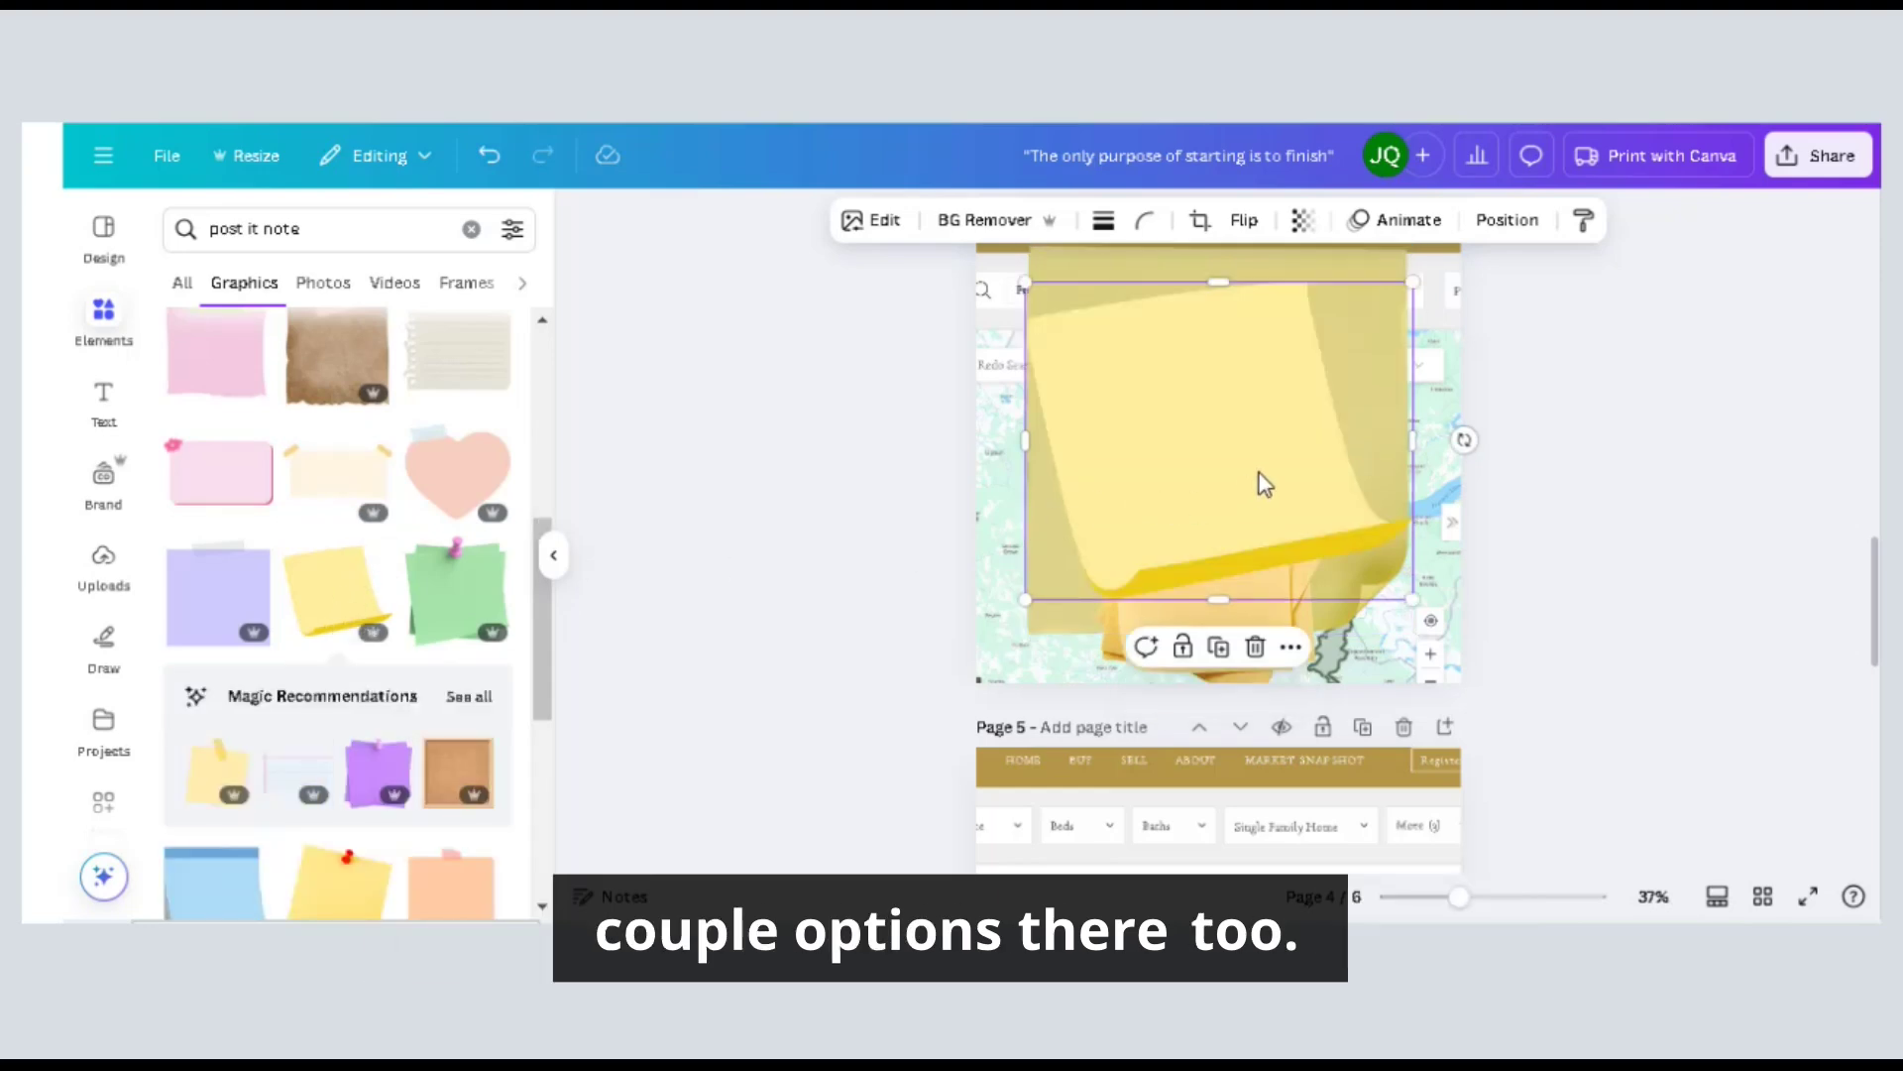
pyautogui.moveTo(1265, 485); pyautogui.dragTo(1218, 466)
pyautogui.moveTo(1030, 298); pyautogui.dragTo(1267, 493)
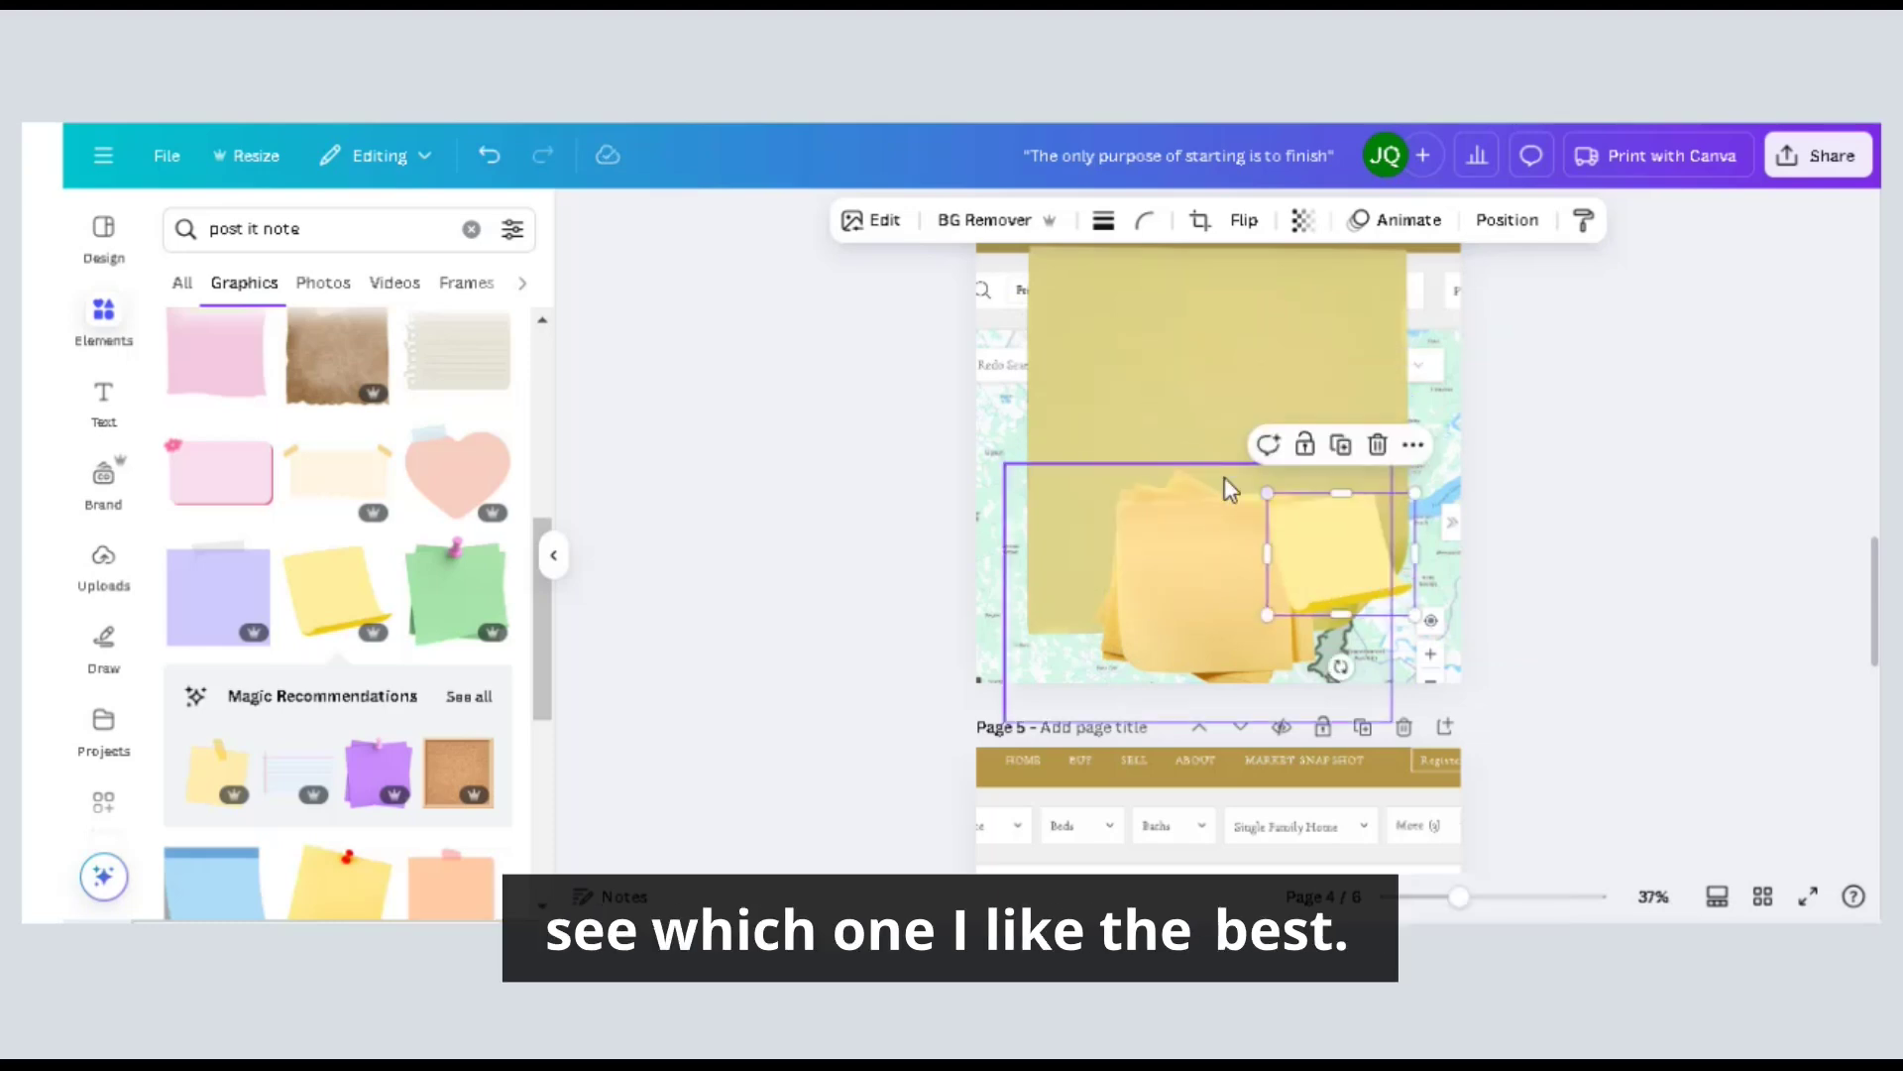
# Shrink the plain note and the note stack, and spread them out over the map so all three candidates can be compared.
pyautogui.click(1198, 402)
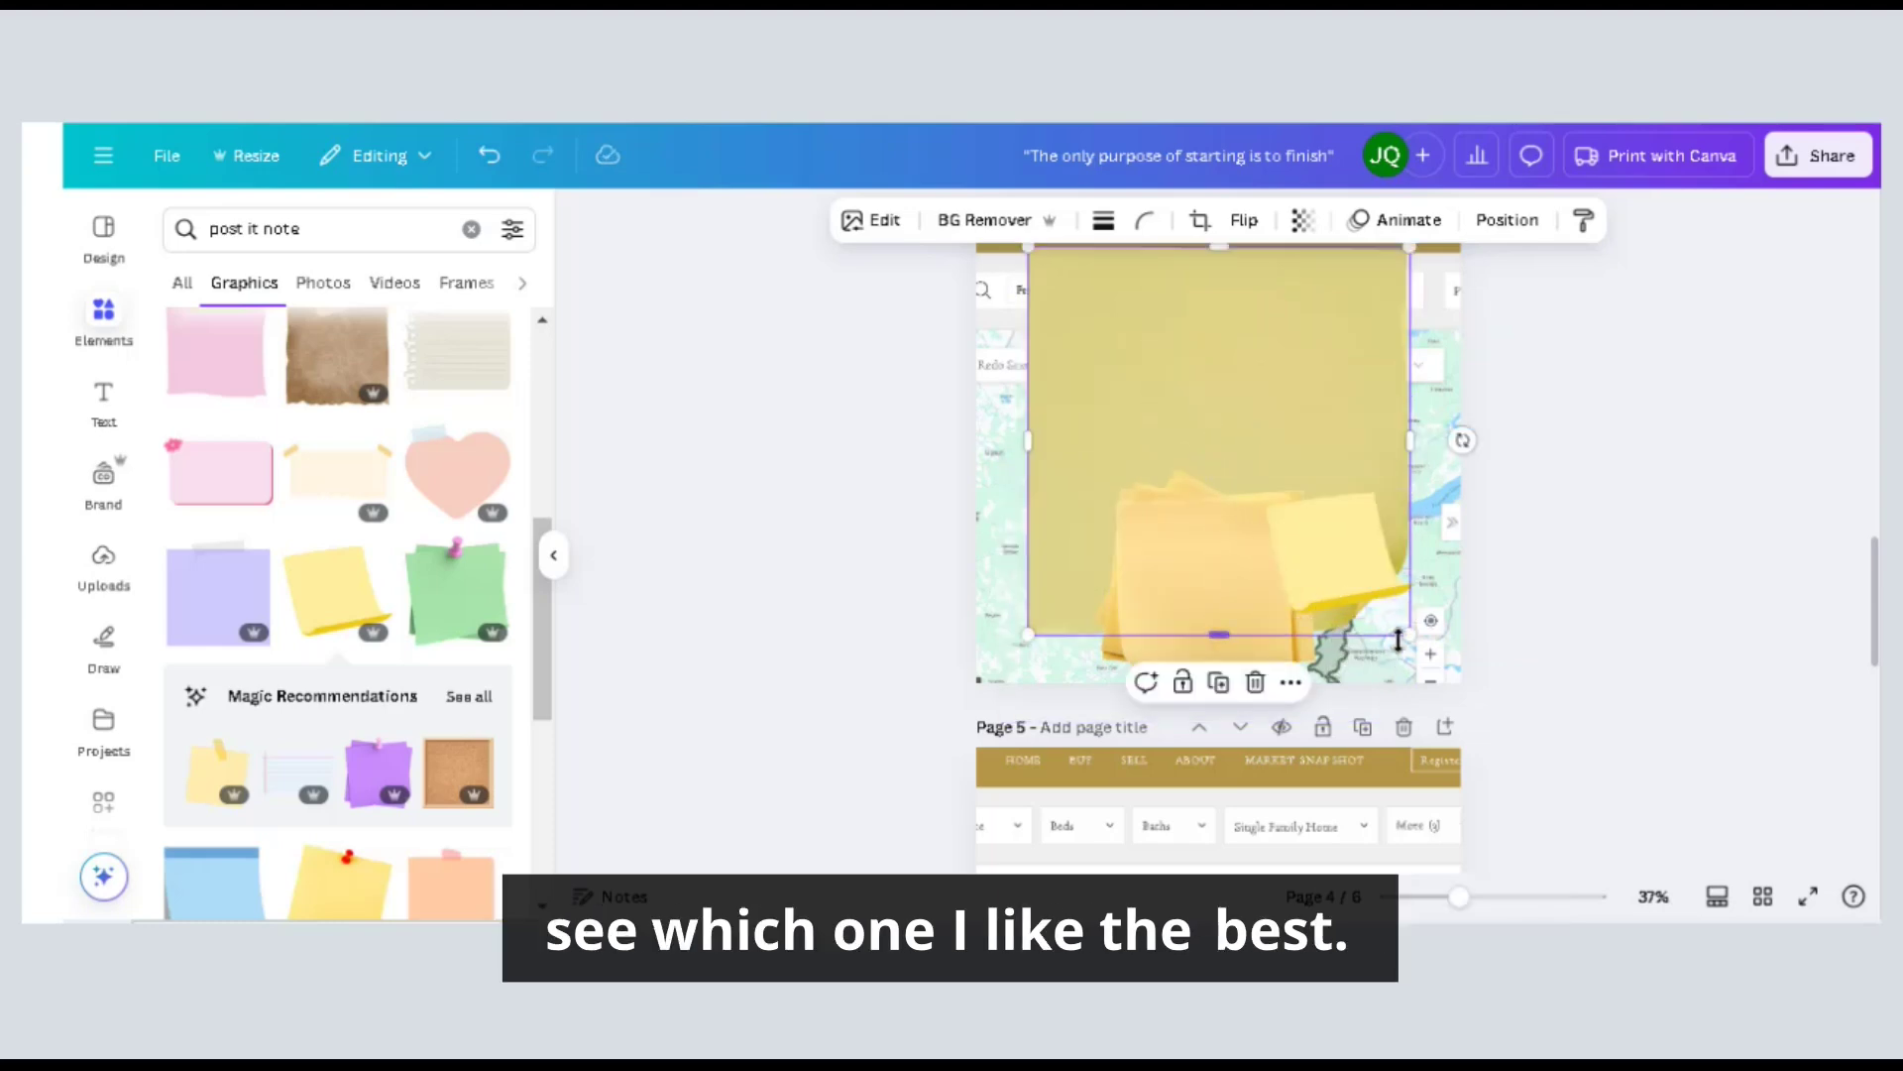
pyautogui.moveTo(1410, 635); pyautogui.dragTo(1150, 536)
pyautogui.moveTo(1049, 614); pyautogui.dragTo(1314, 398)
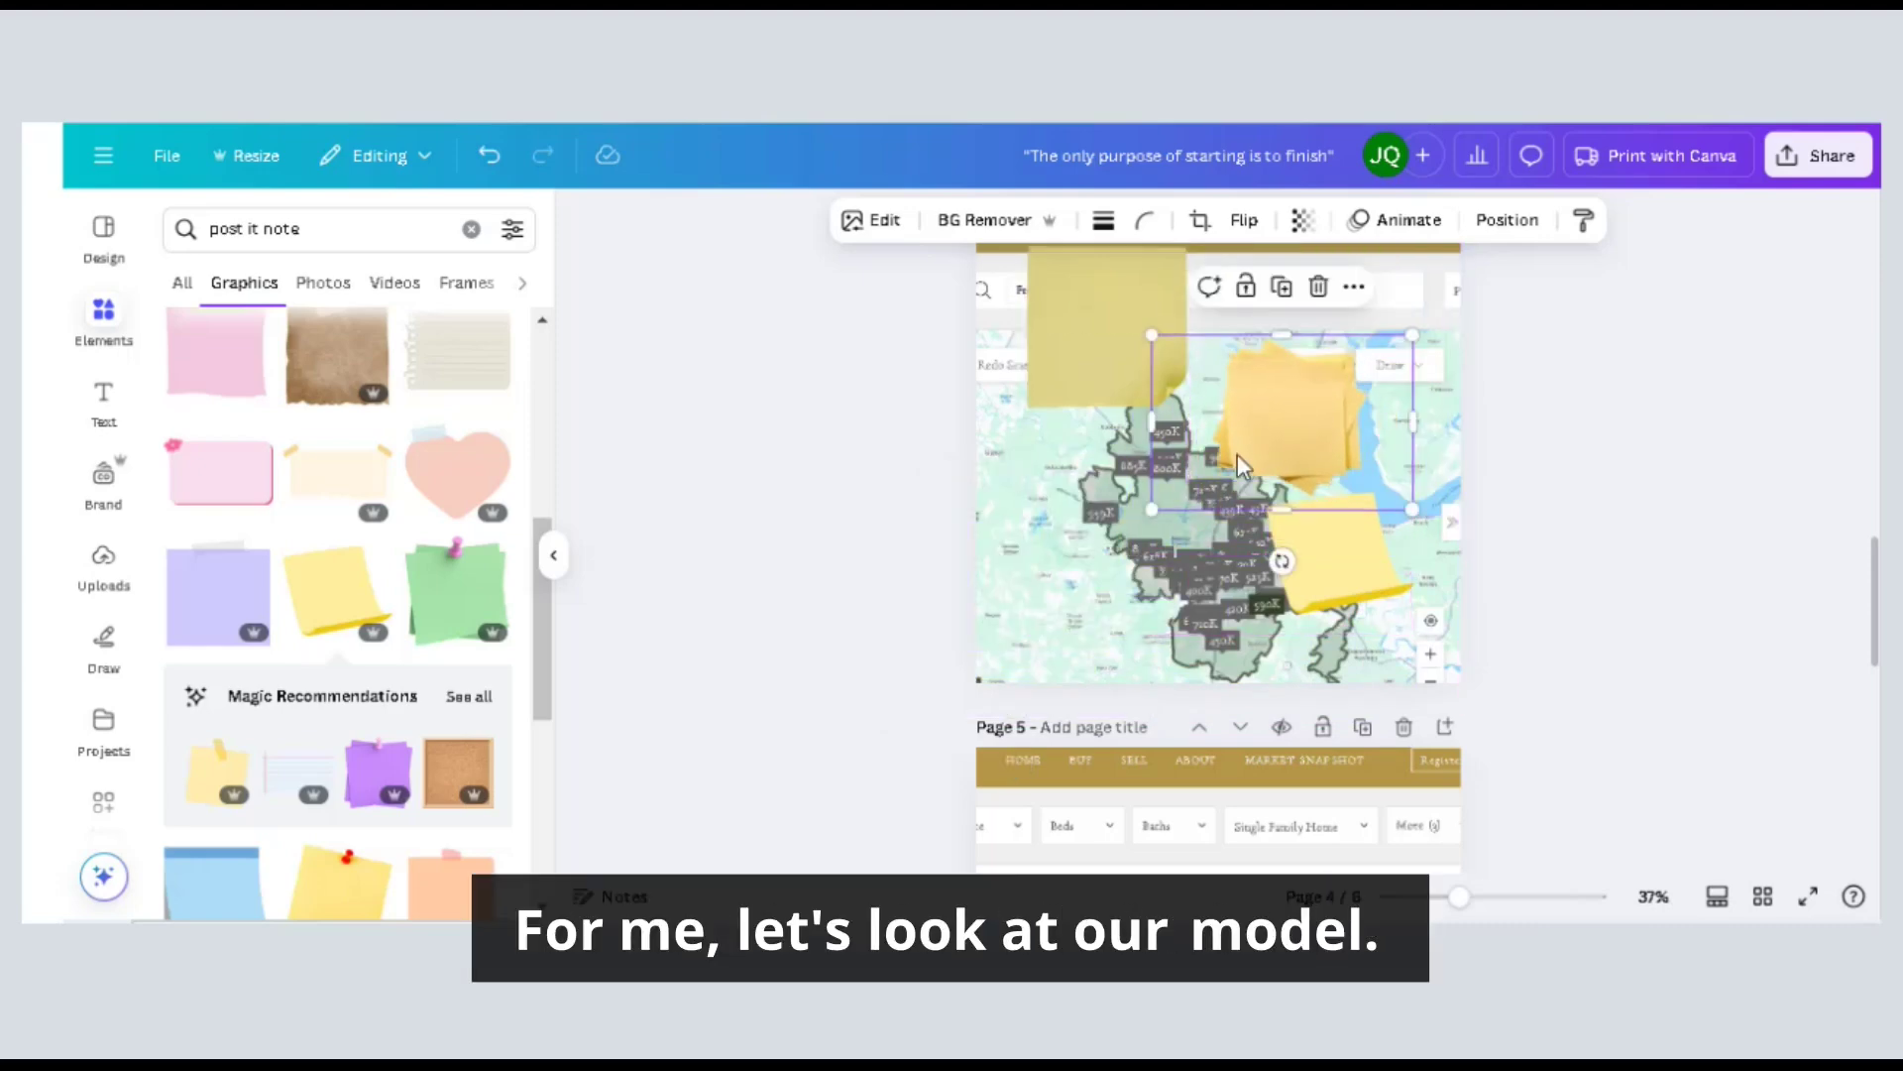
# Compare the candidates with the sample ad's note, lower the plain note slightly, and delete the note stack and the folded-edge graphic.
pyautogui.scroll(5, 1237, 454)
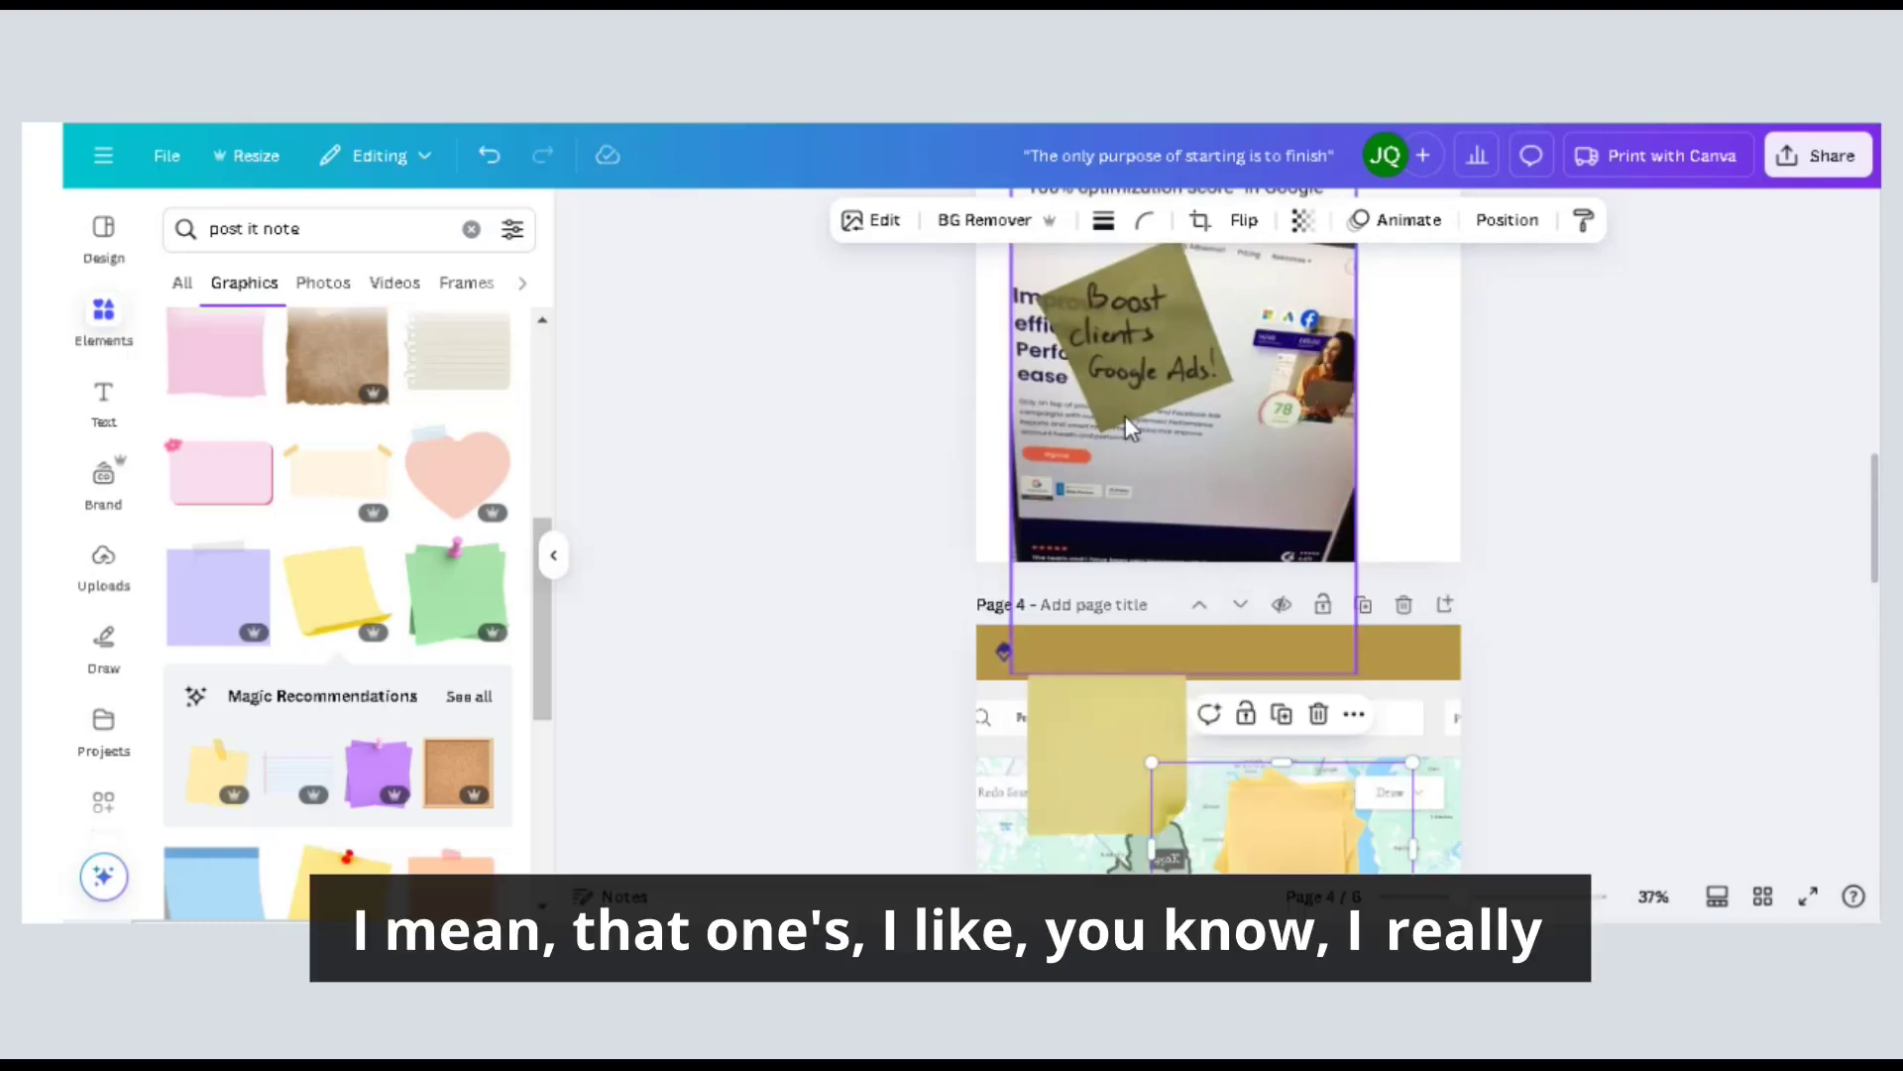
pyautogui.scroll(-3, 1126, 414)
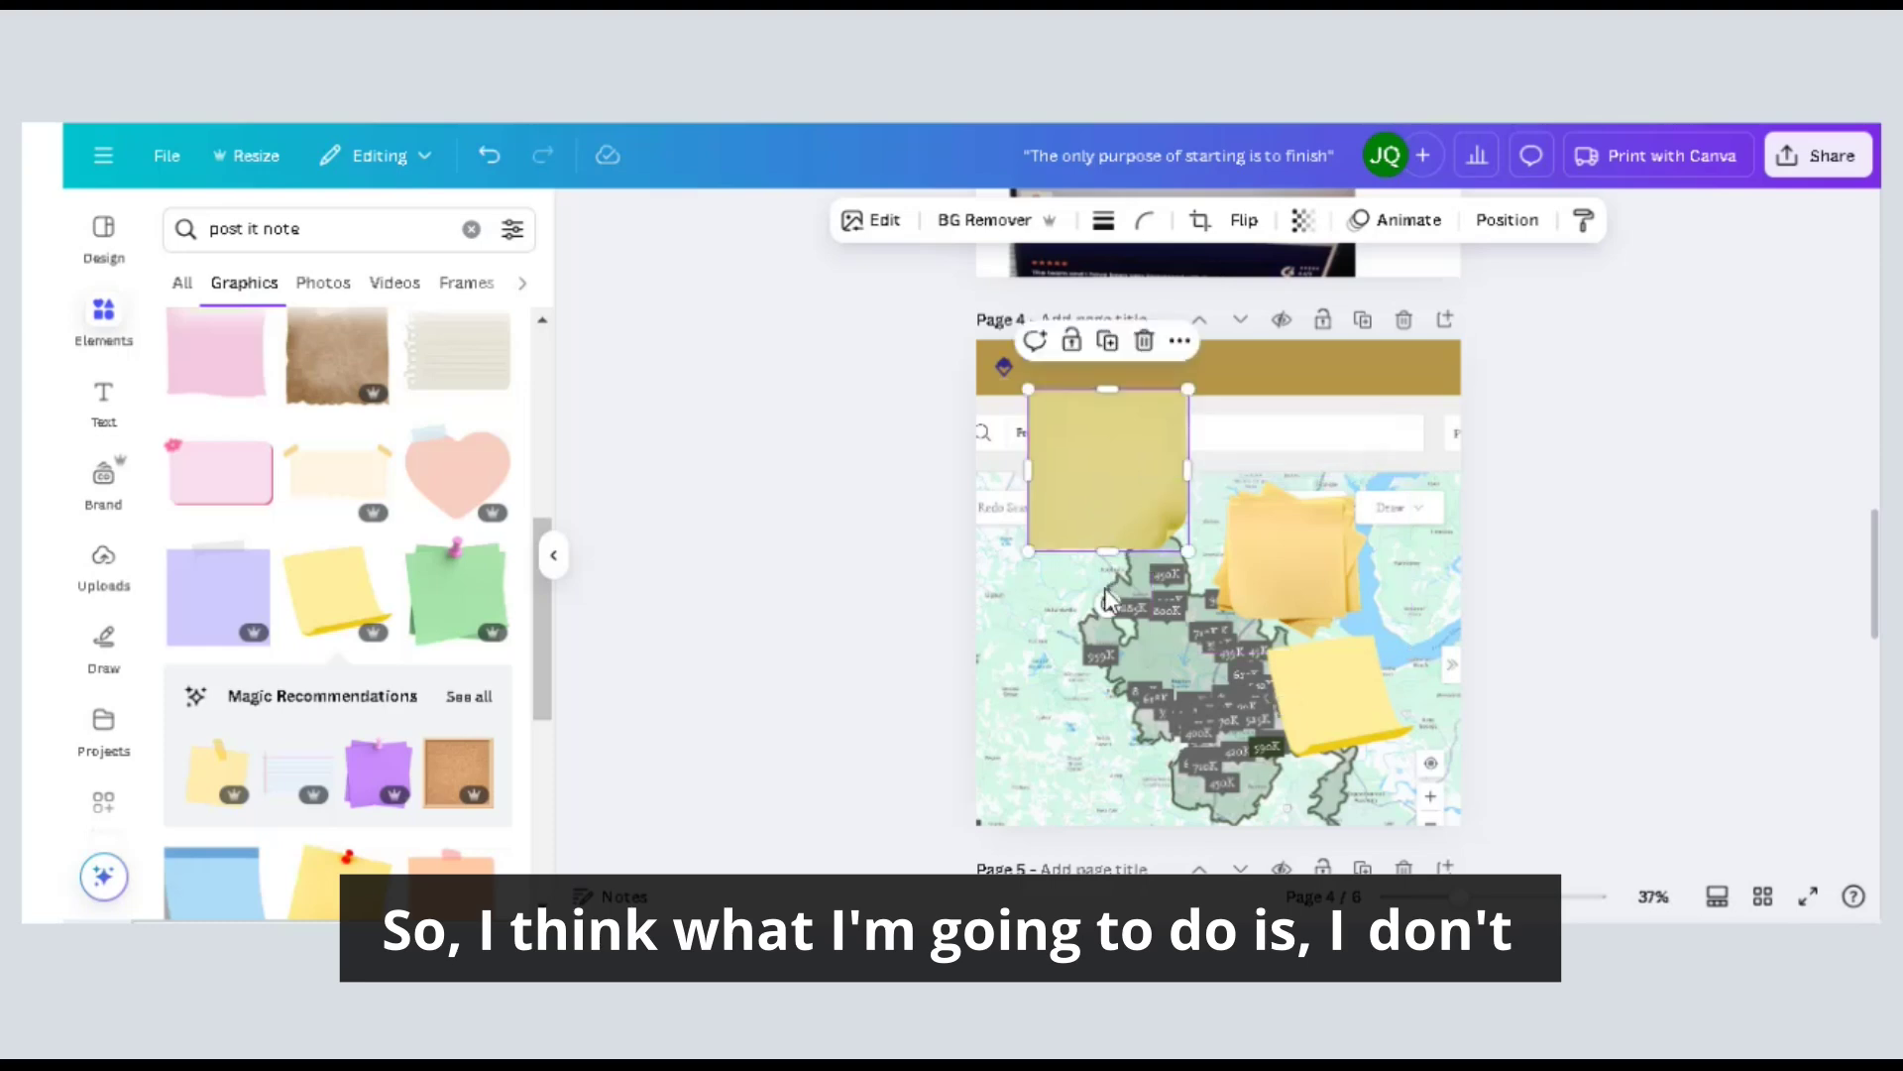
pyautogui.moveTo(1109, 518); pyautogui.dragTo(1105, 599)
pyautogui.press('Delete')
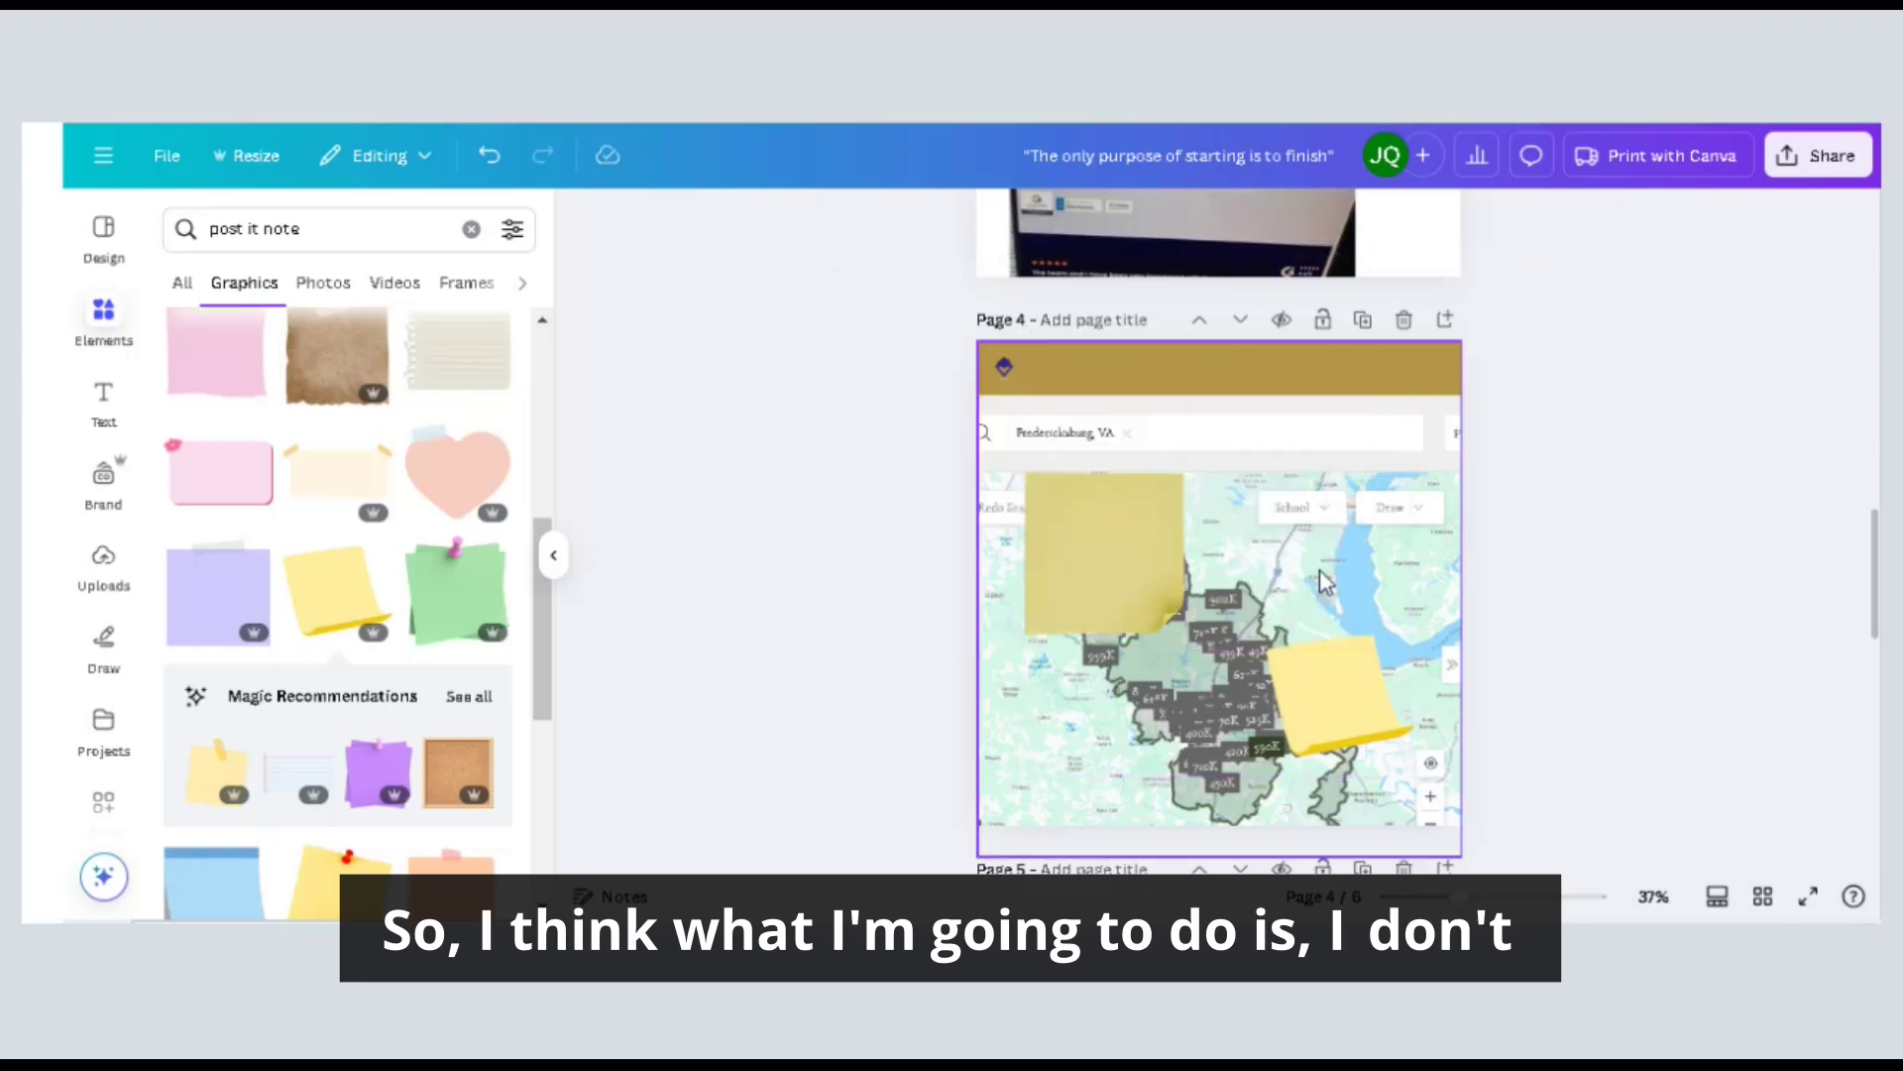
pyautogui.click(1325, 694)
pyautogui.press('Delete')
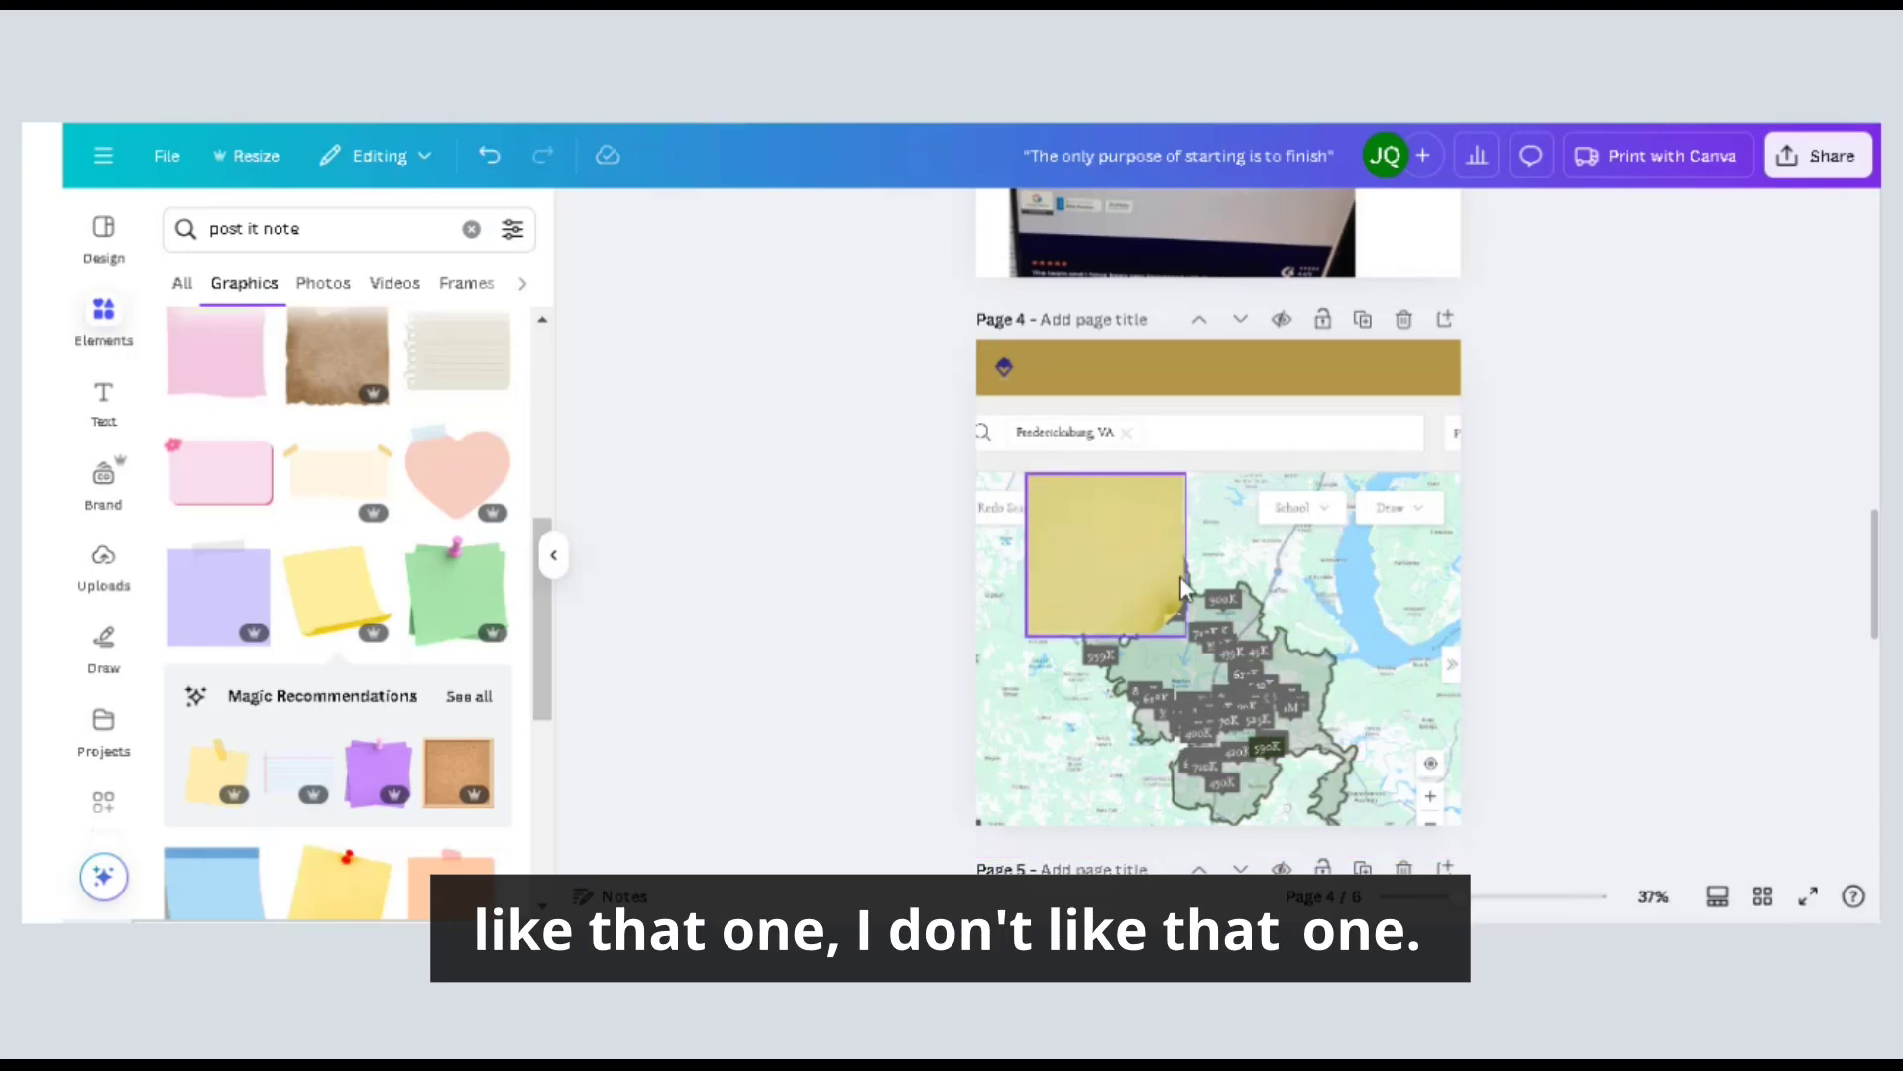
# Try tilting the remaining plain note to about -40°, and delete it from page 4.
pyautogui.click(1123, 561)
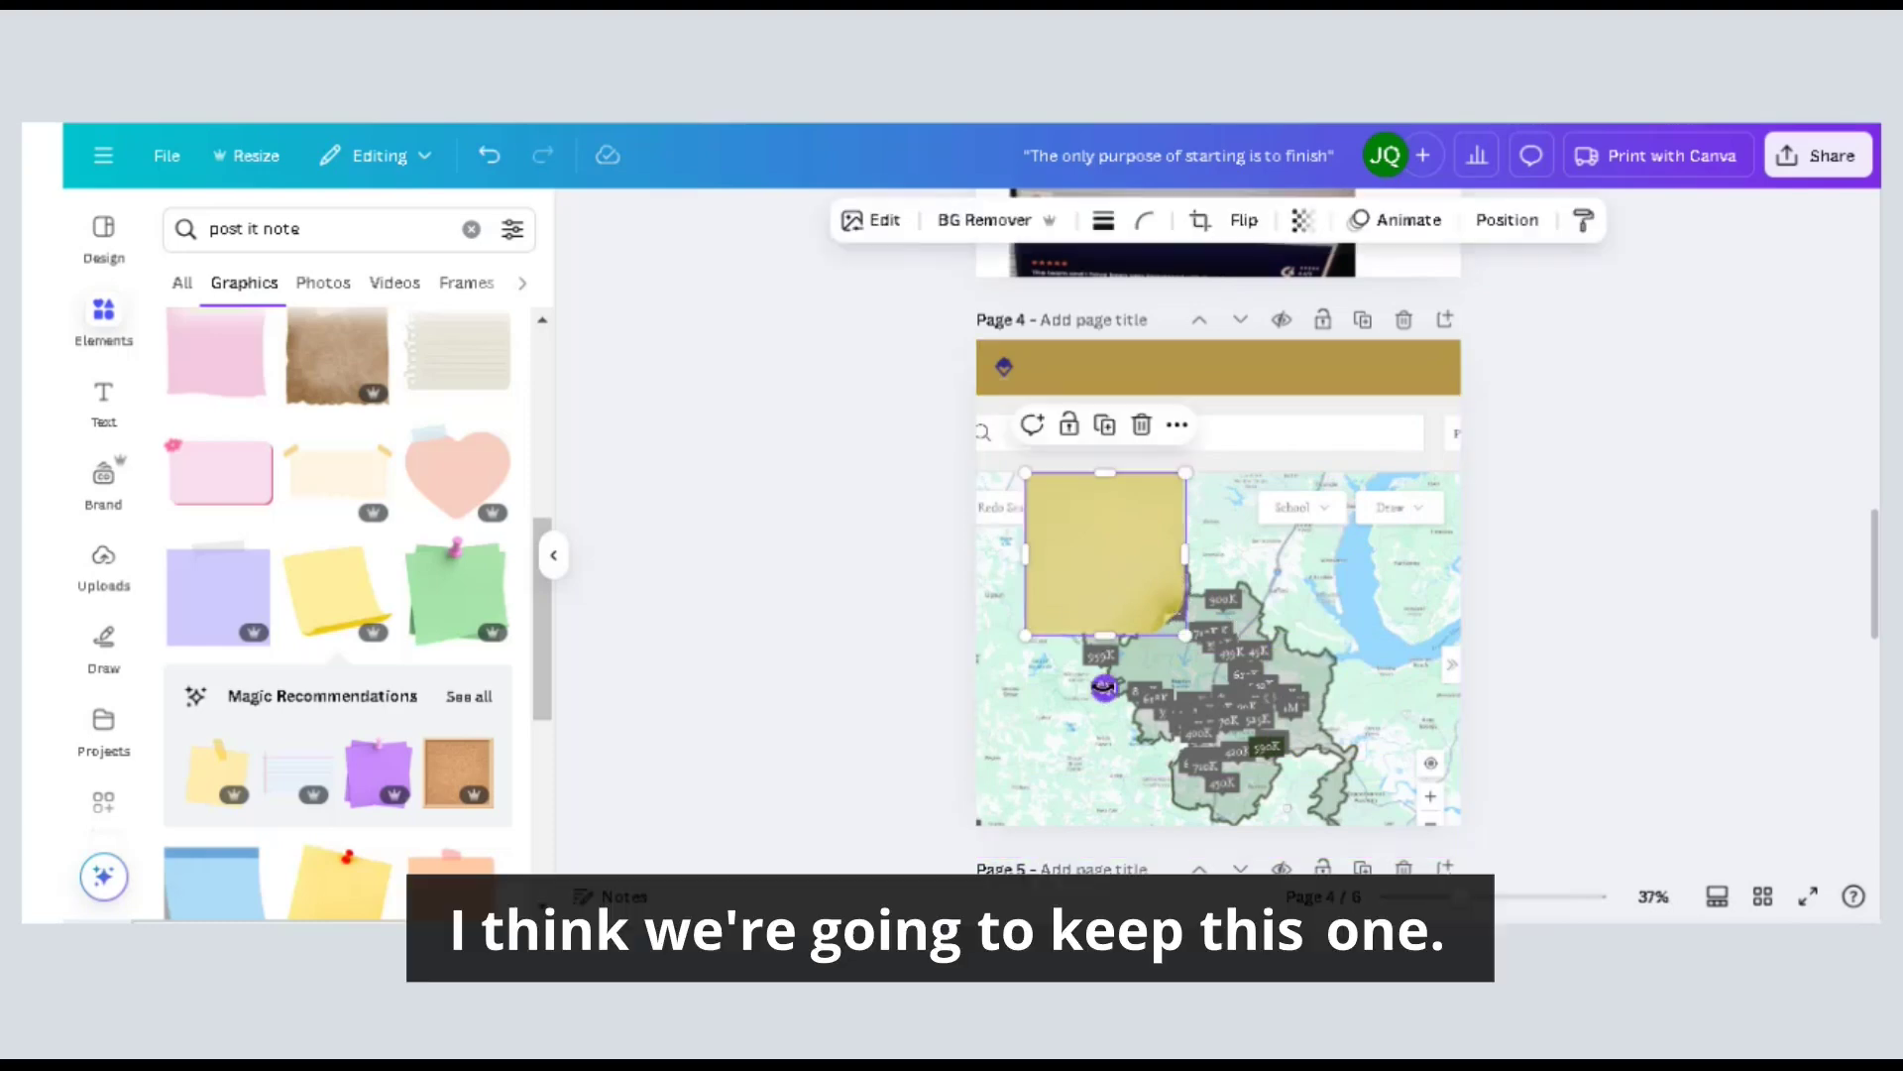
pyautogui.moveTo(1105, 687); pyautogui.dragTo(1211, 686)
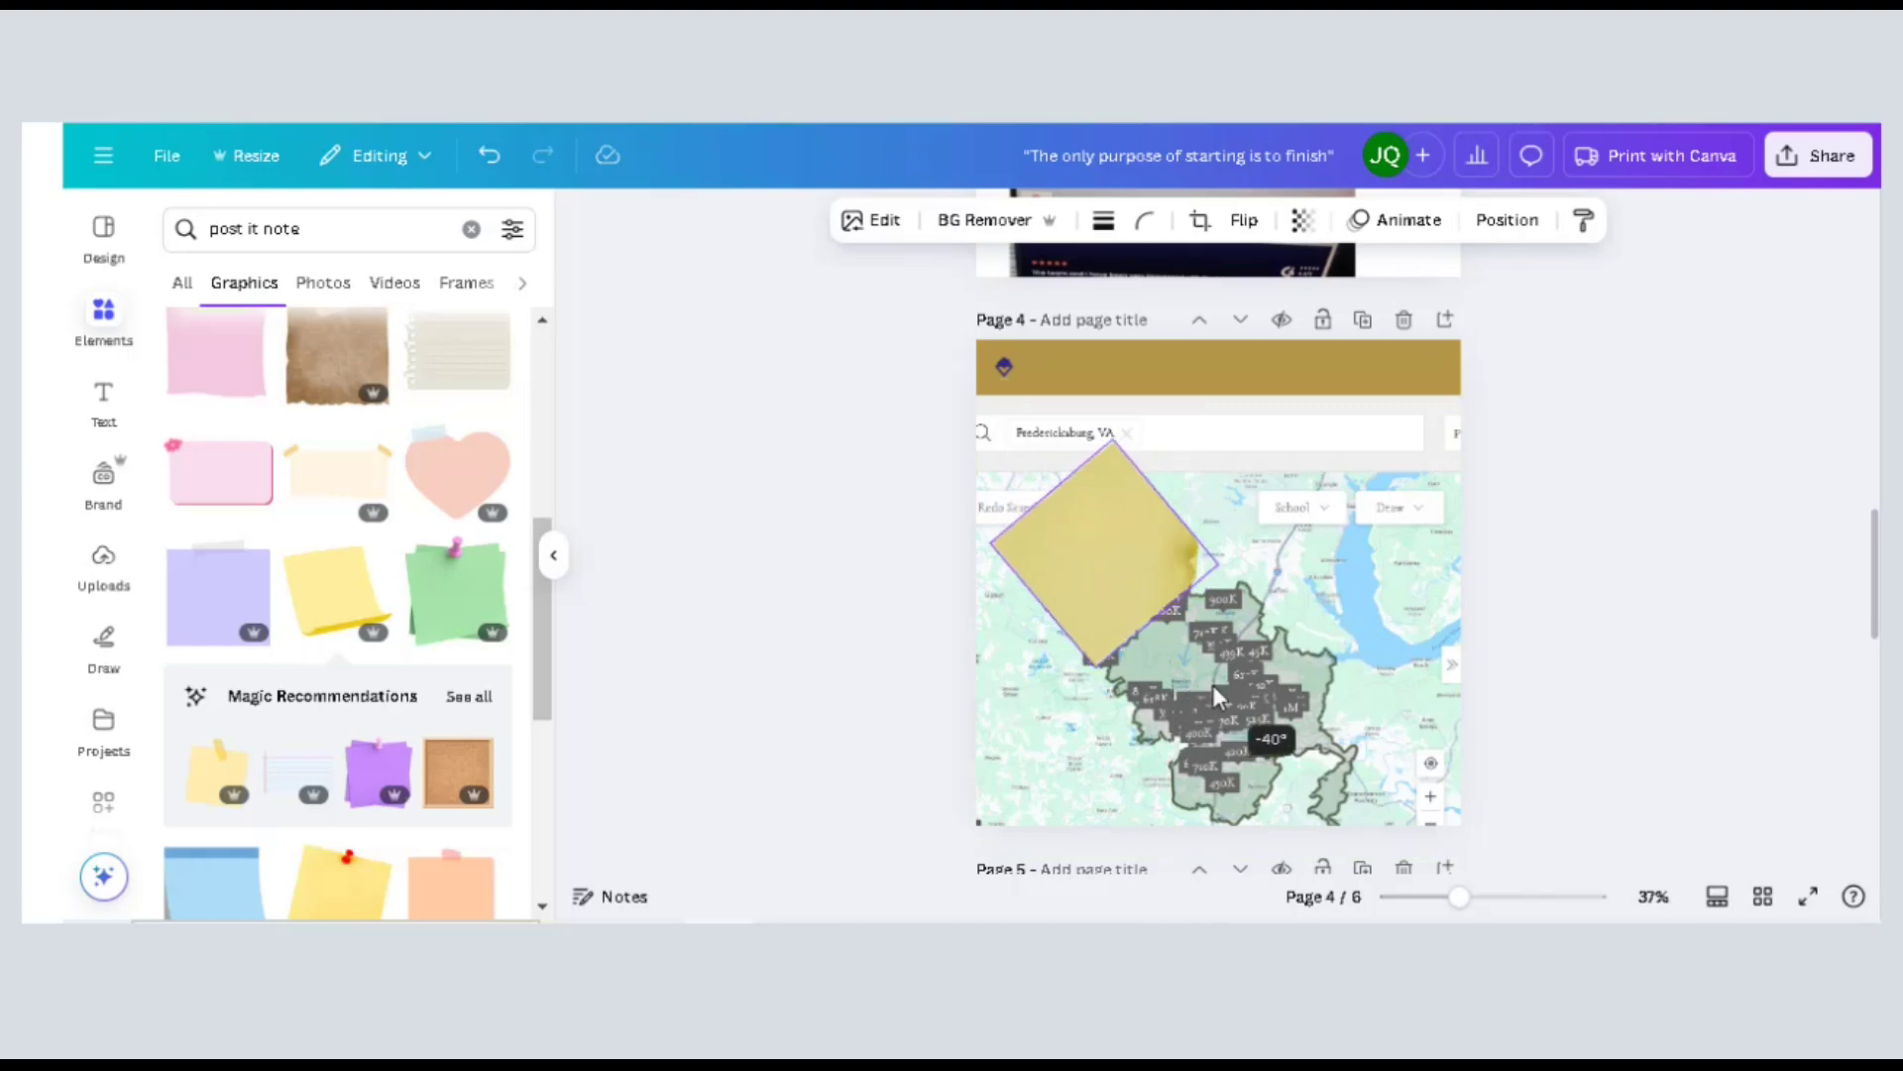
pyautogui.press('Delete')
# Find a plain pale-yellow note among the "Sticky note" graphics and add it to page 4, tilted like the sample's note.
pyautogui.scroll(-2, 221, 604)
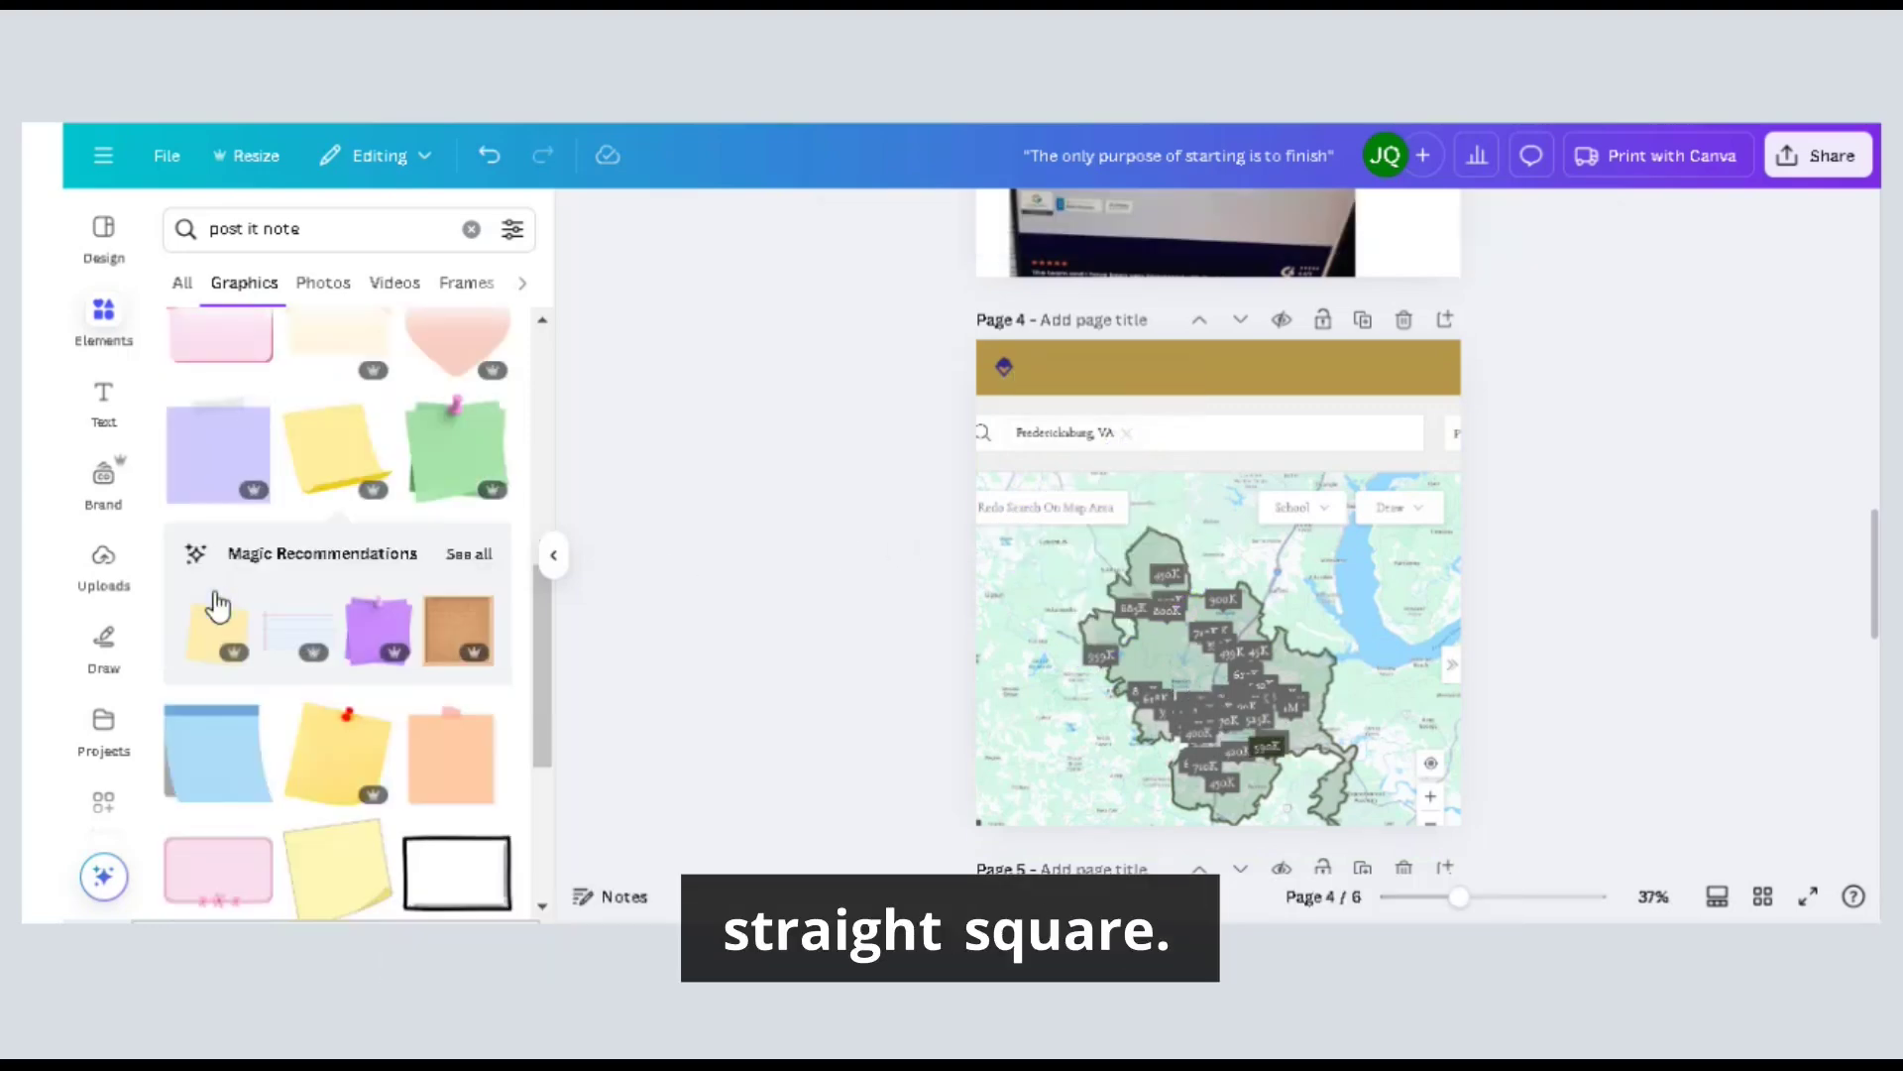
pyautogui.scroll(-3, 234, 751)
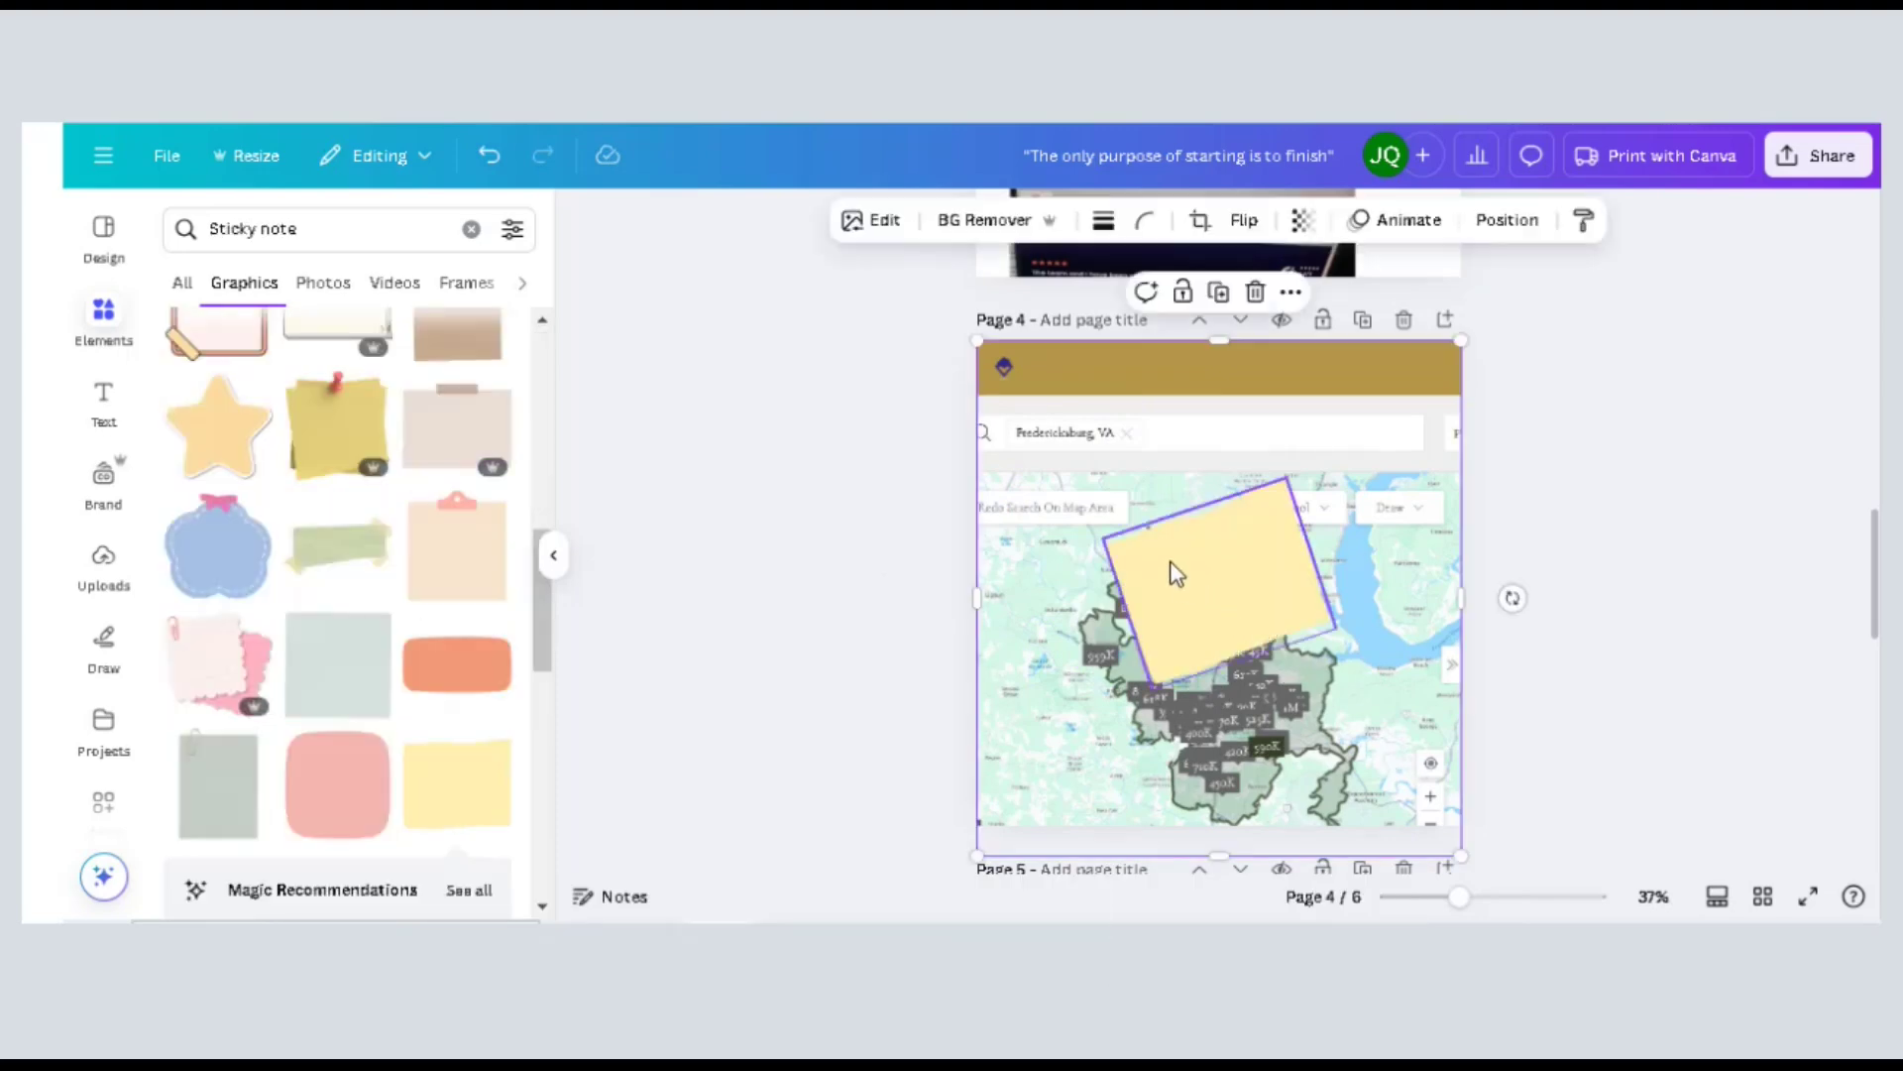
pyautogui.scroll(4, 1173, 569)
pyautogui.scroll(-4, 1169, 561)
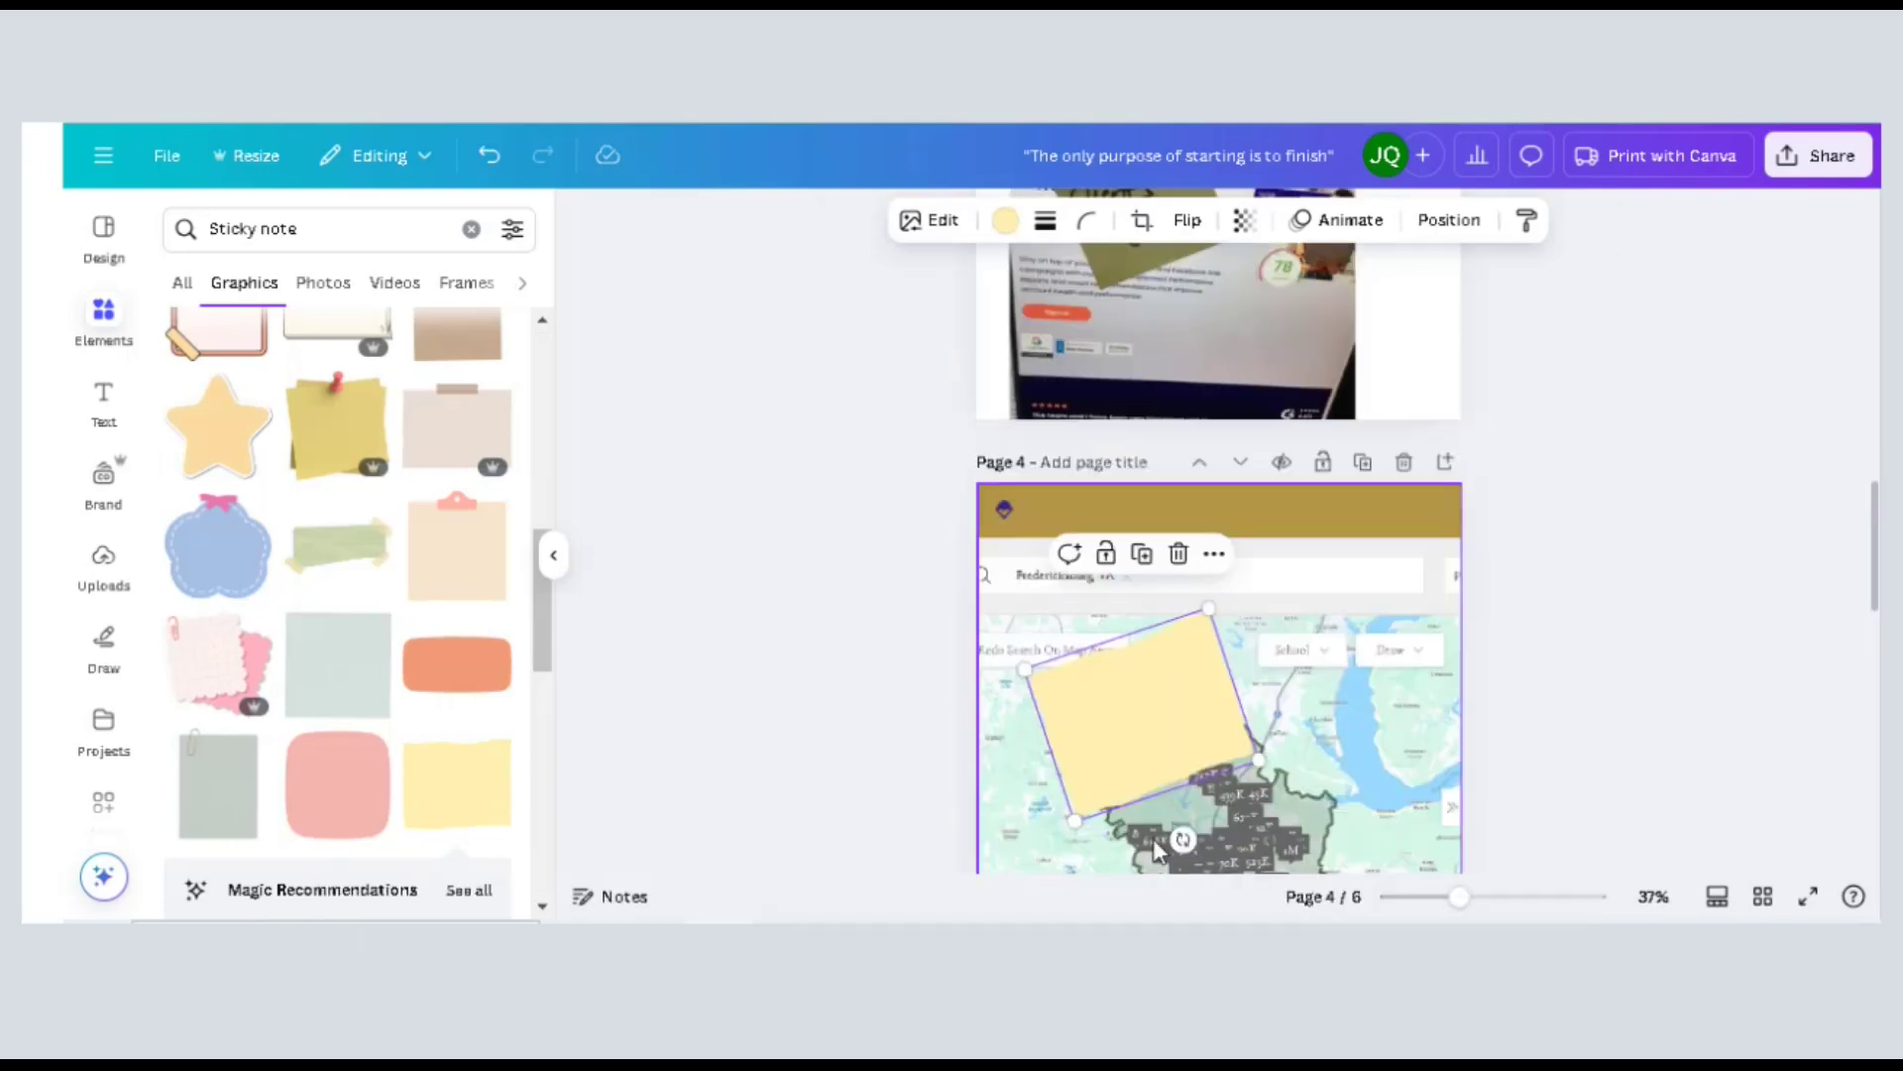
# Tilt the pale-yellow note slightly further and position it over the upper part of the outlined map area on page 4.
pyautogui.moveTo(1182, 838); pyautogui.dragTo(1211, 840)
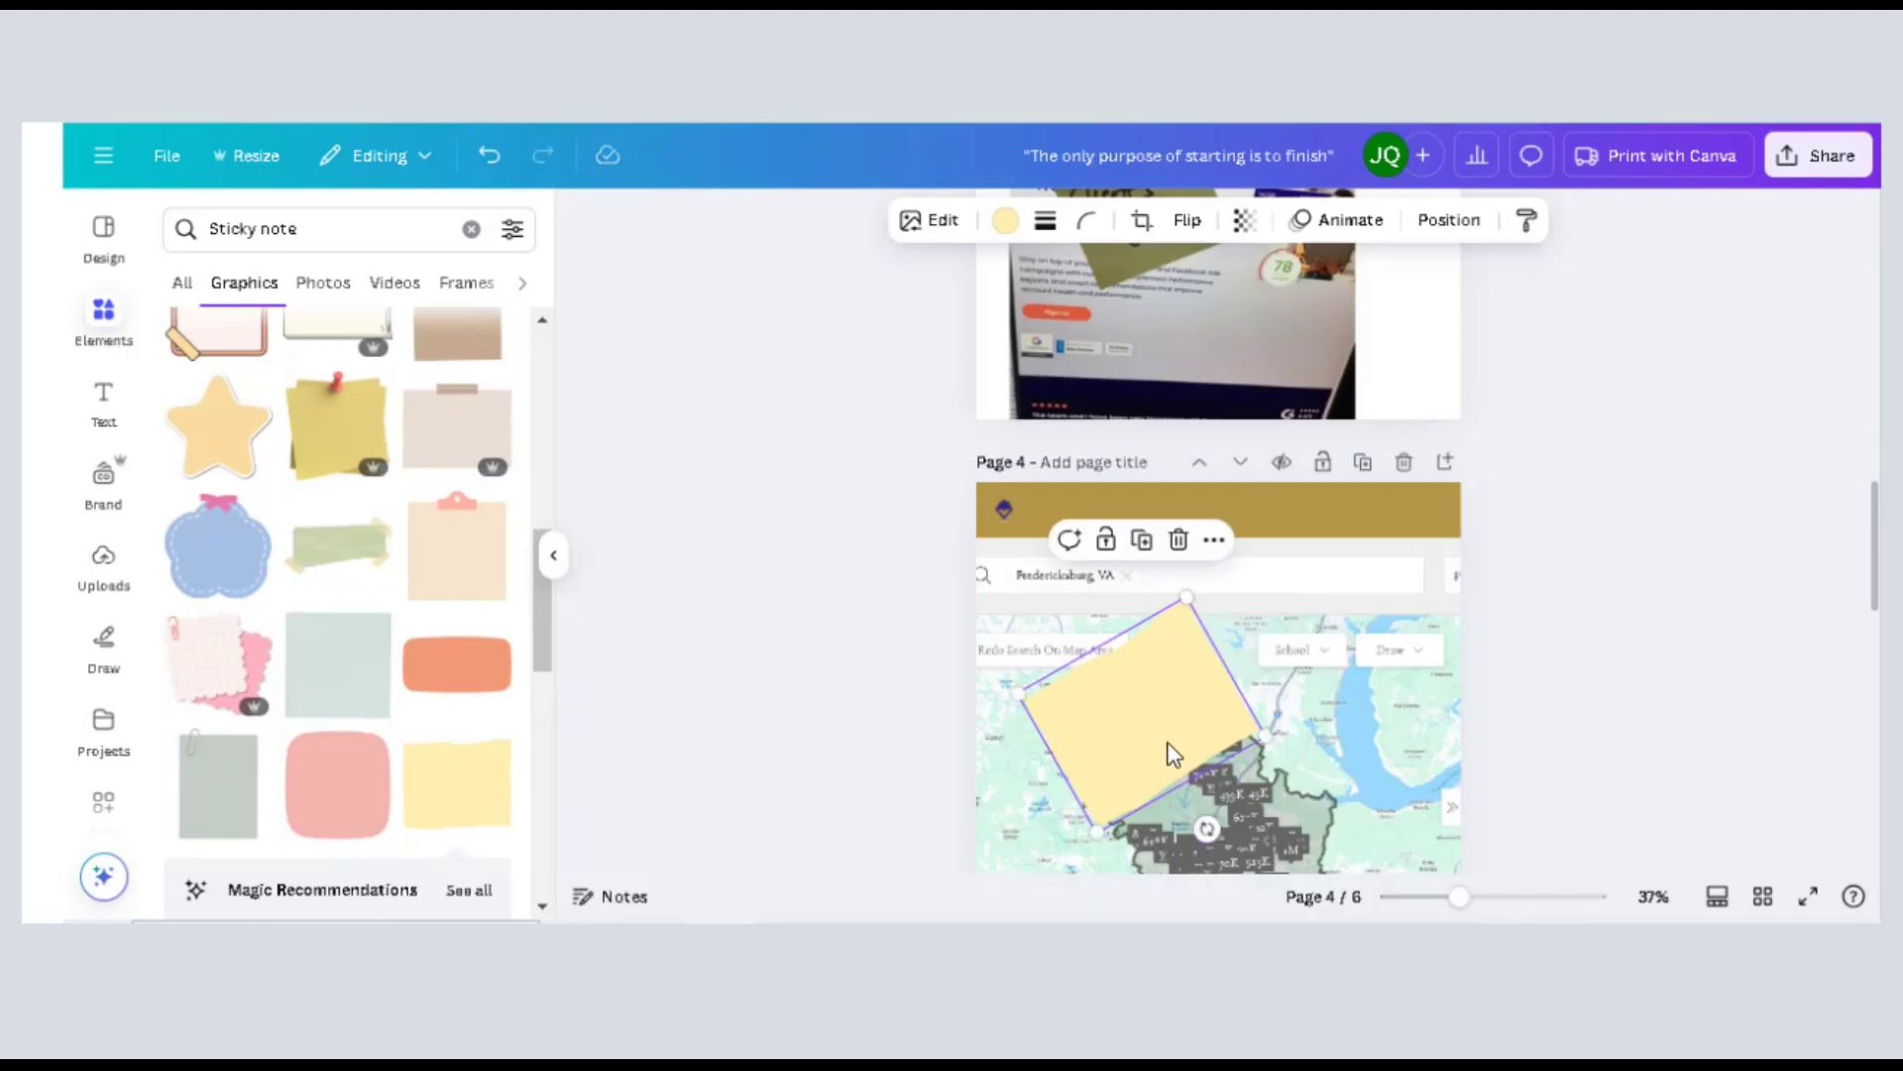
pyautogui.moveTo(1168, 743); pyautogui.dragTo(1197, 721)
pyautogui.scroll(-3, 1197, 729)
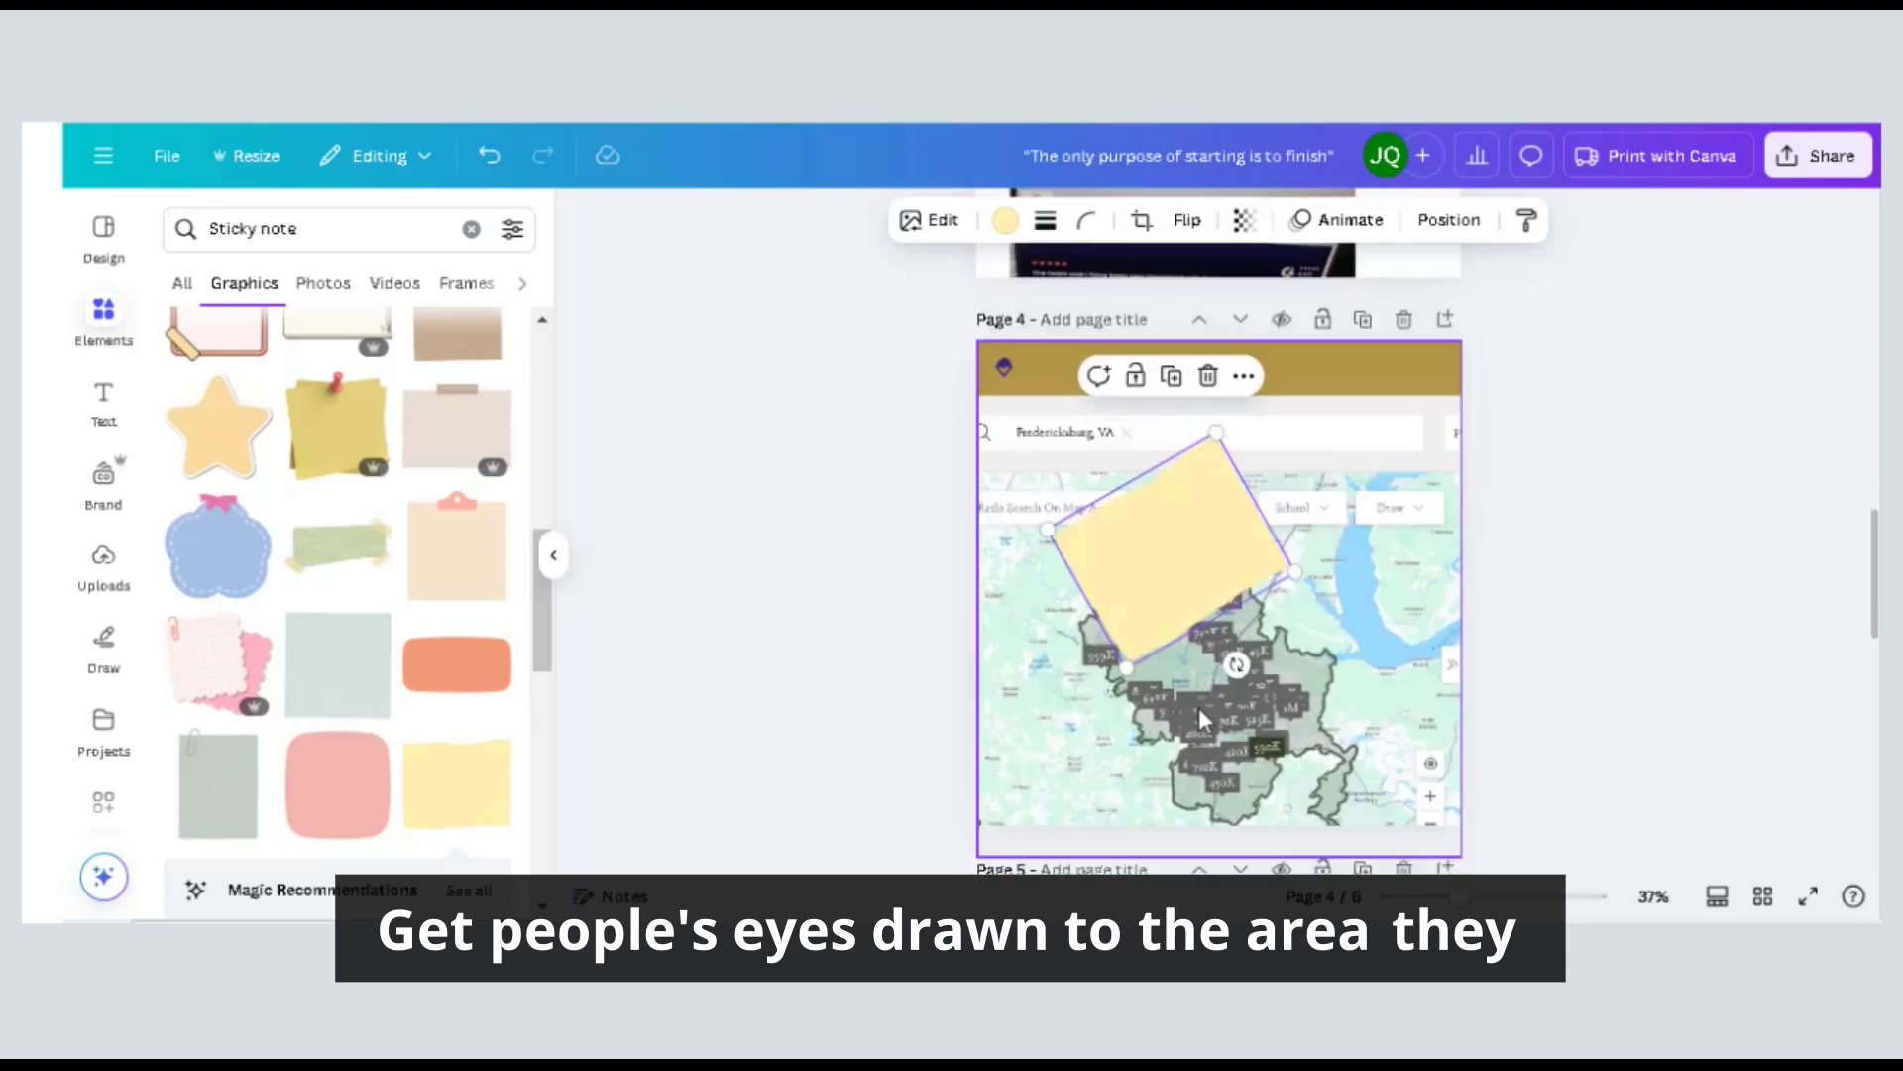
pyautogui.moveTo(1180, 611); pyautogui.dragTo(1205, 650)
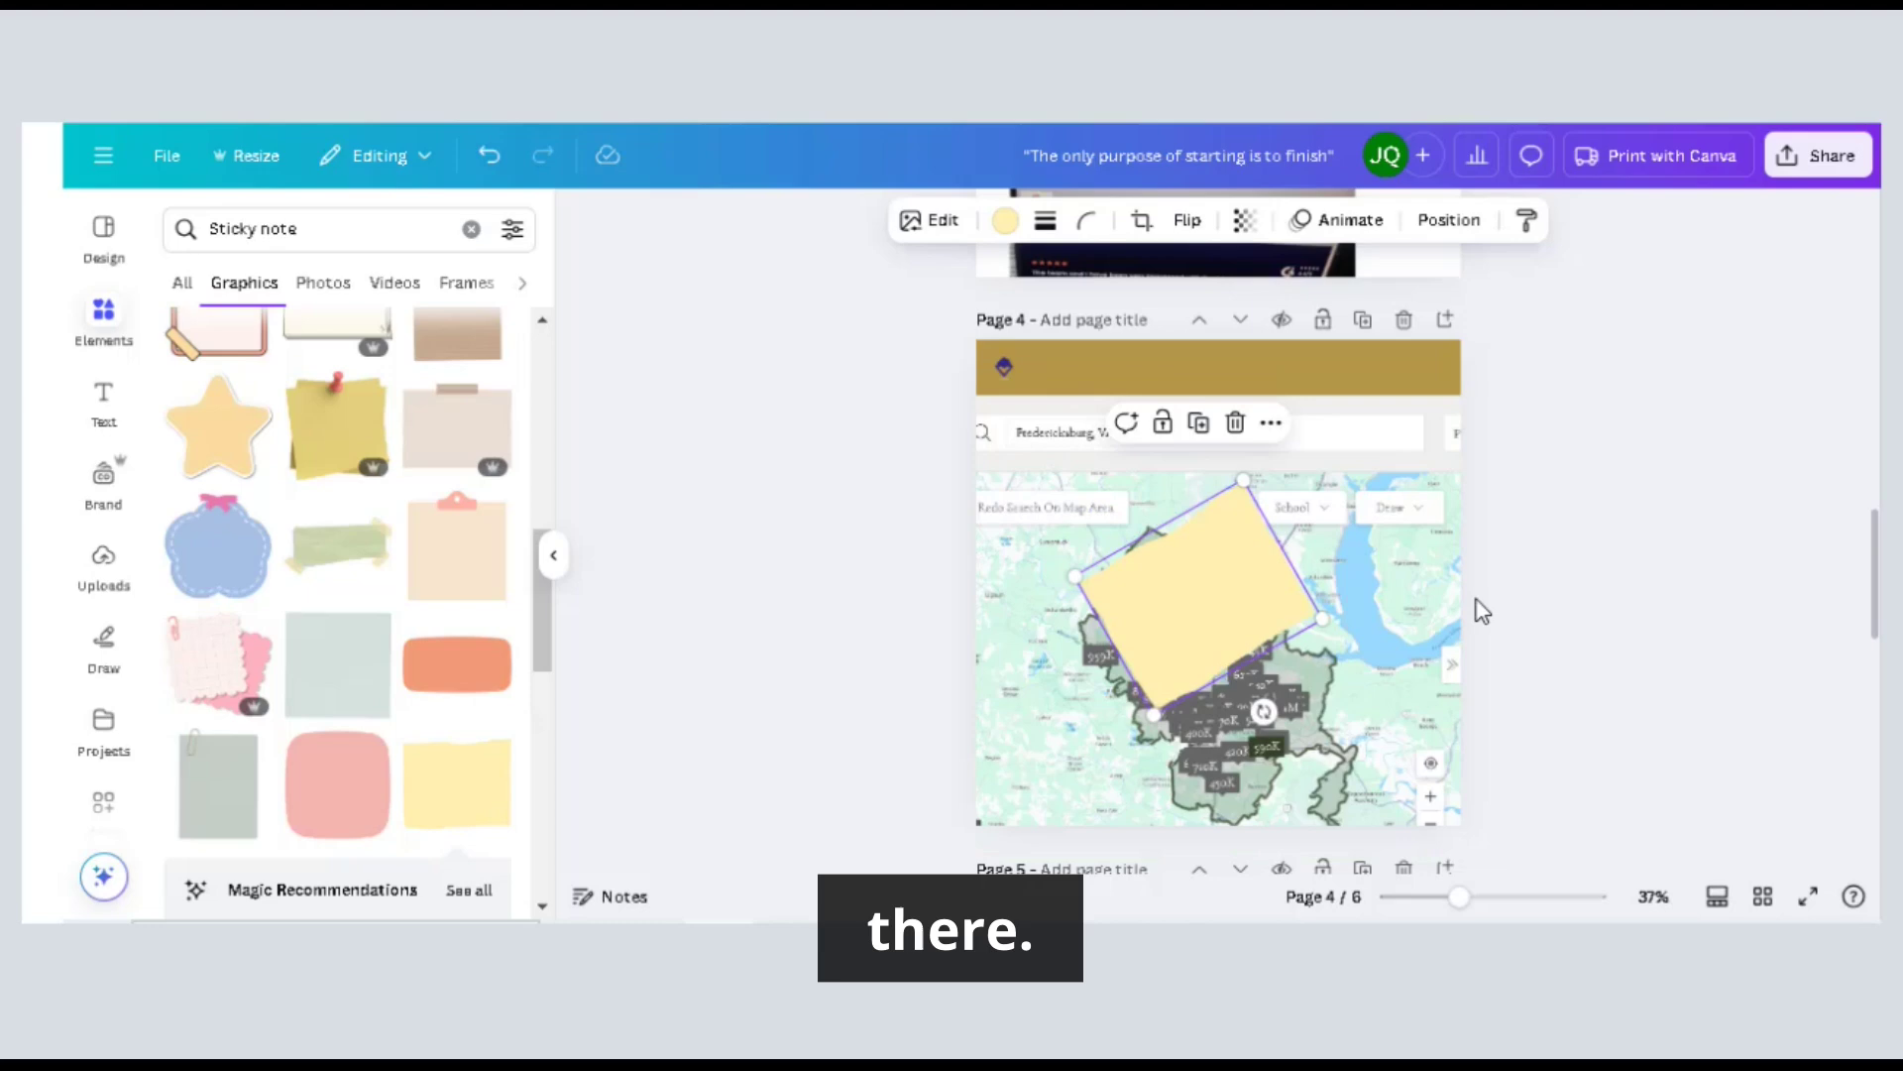
# Reduce the tilt of the pale-yellow note on page 4 and compare the page with the sample ad's screen glare on page 3.
pyautogui.click(1527, 610)
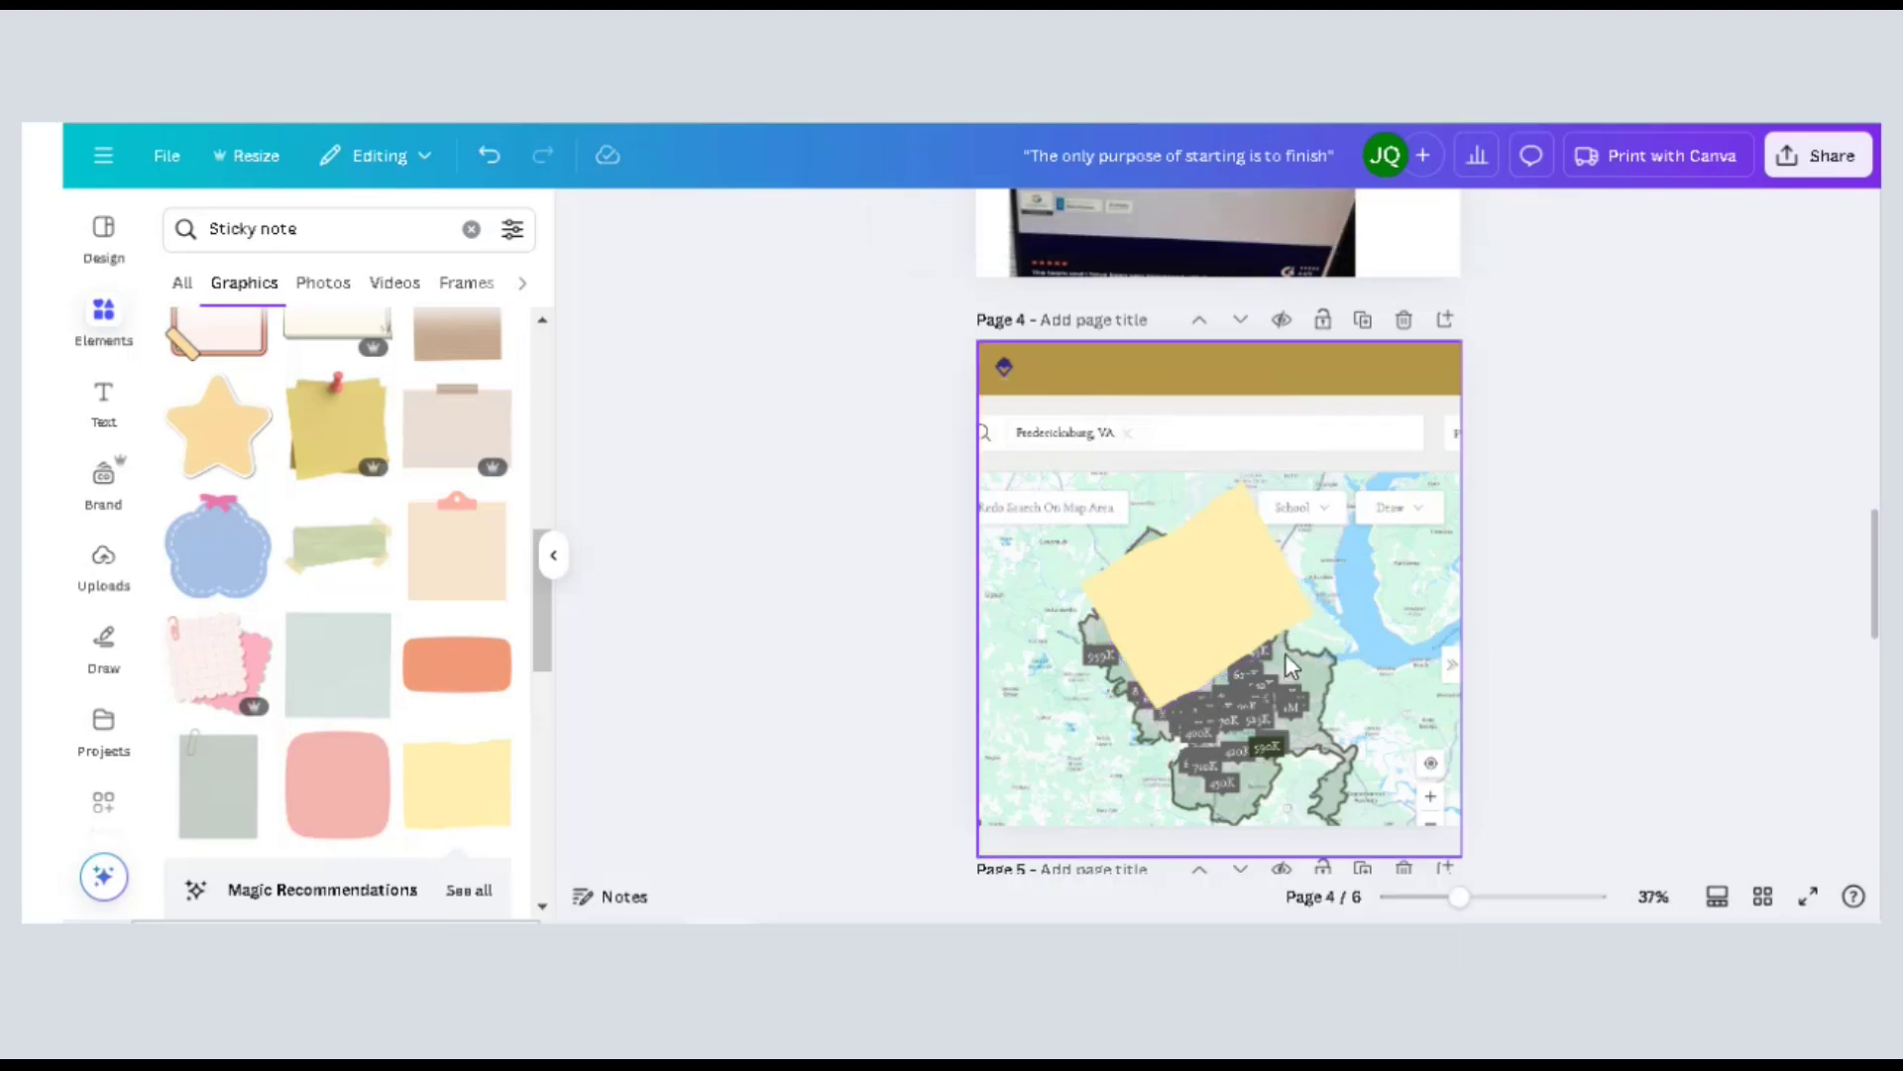
pyautogui.scroll(3, 1289, 625)
pyautogui.scroll(6, 1281, 619)
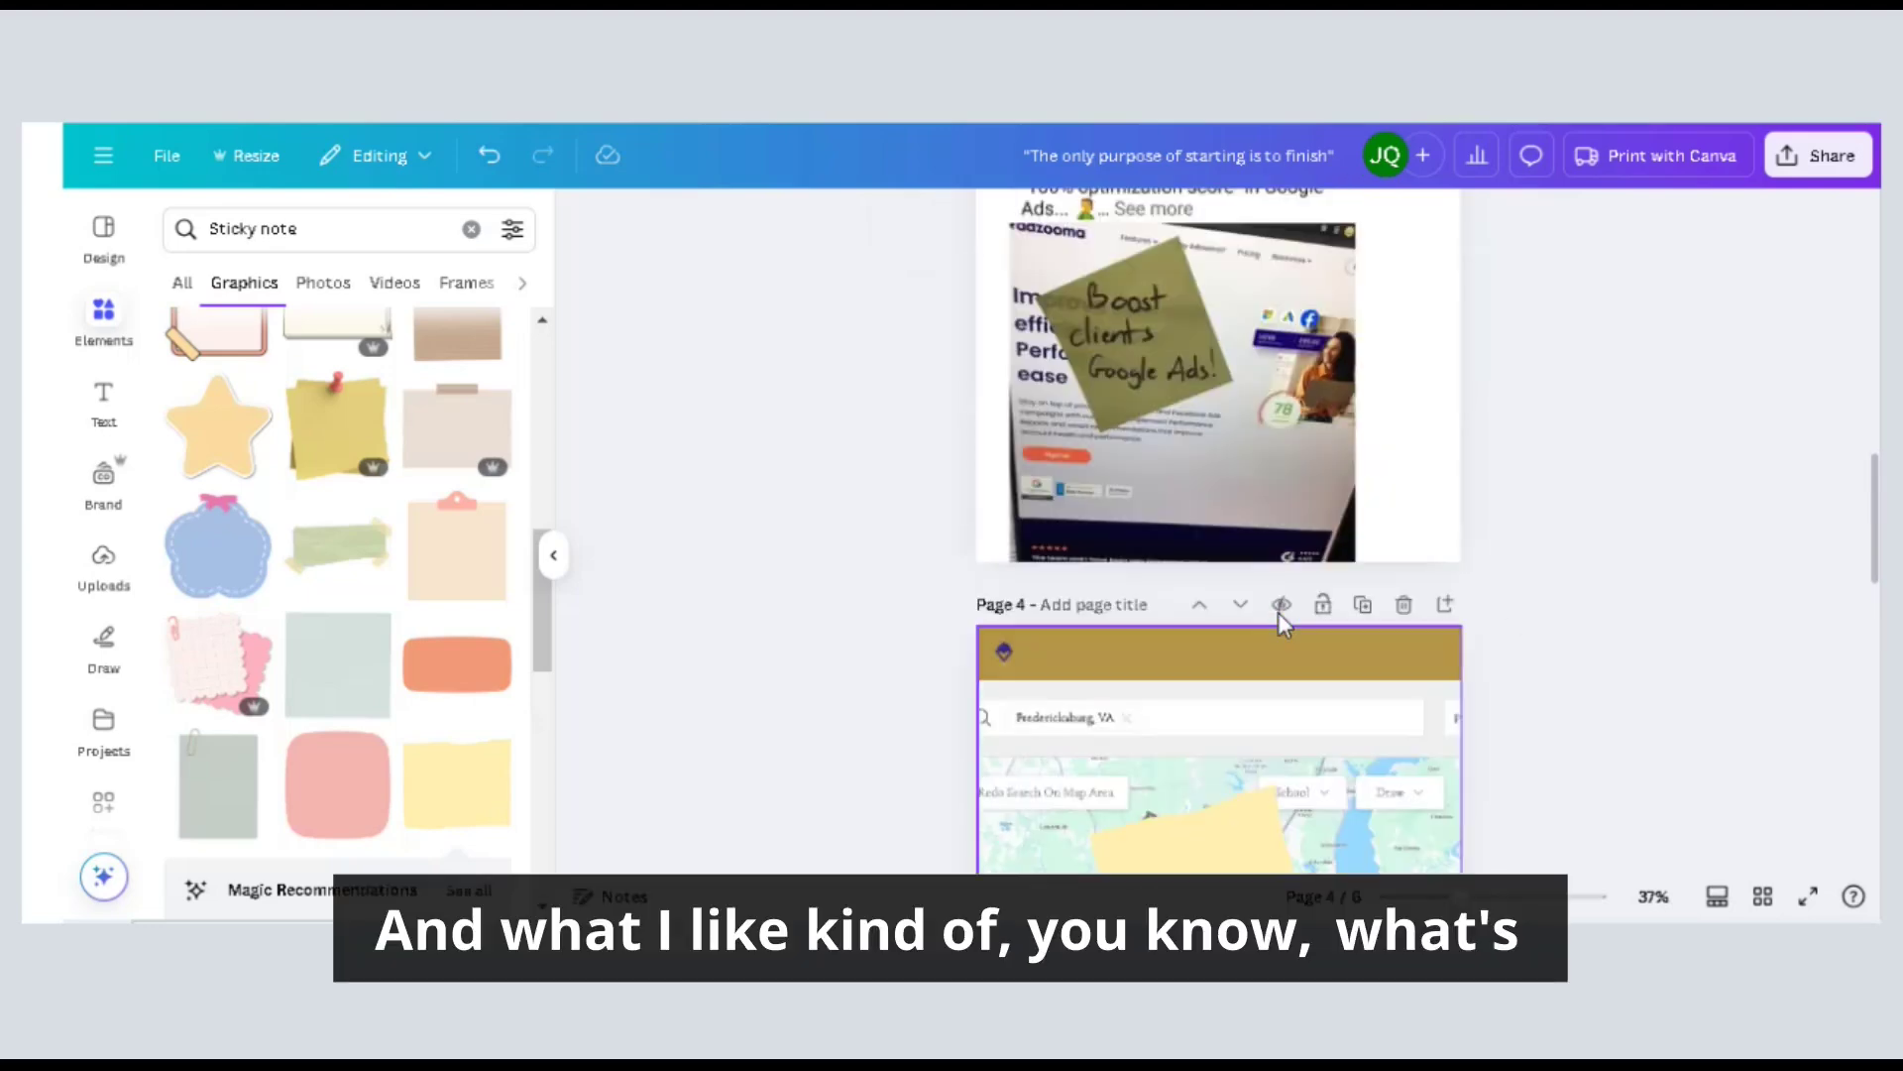
pyautogui.scroll(-3, 1217, 466)
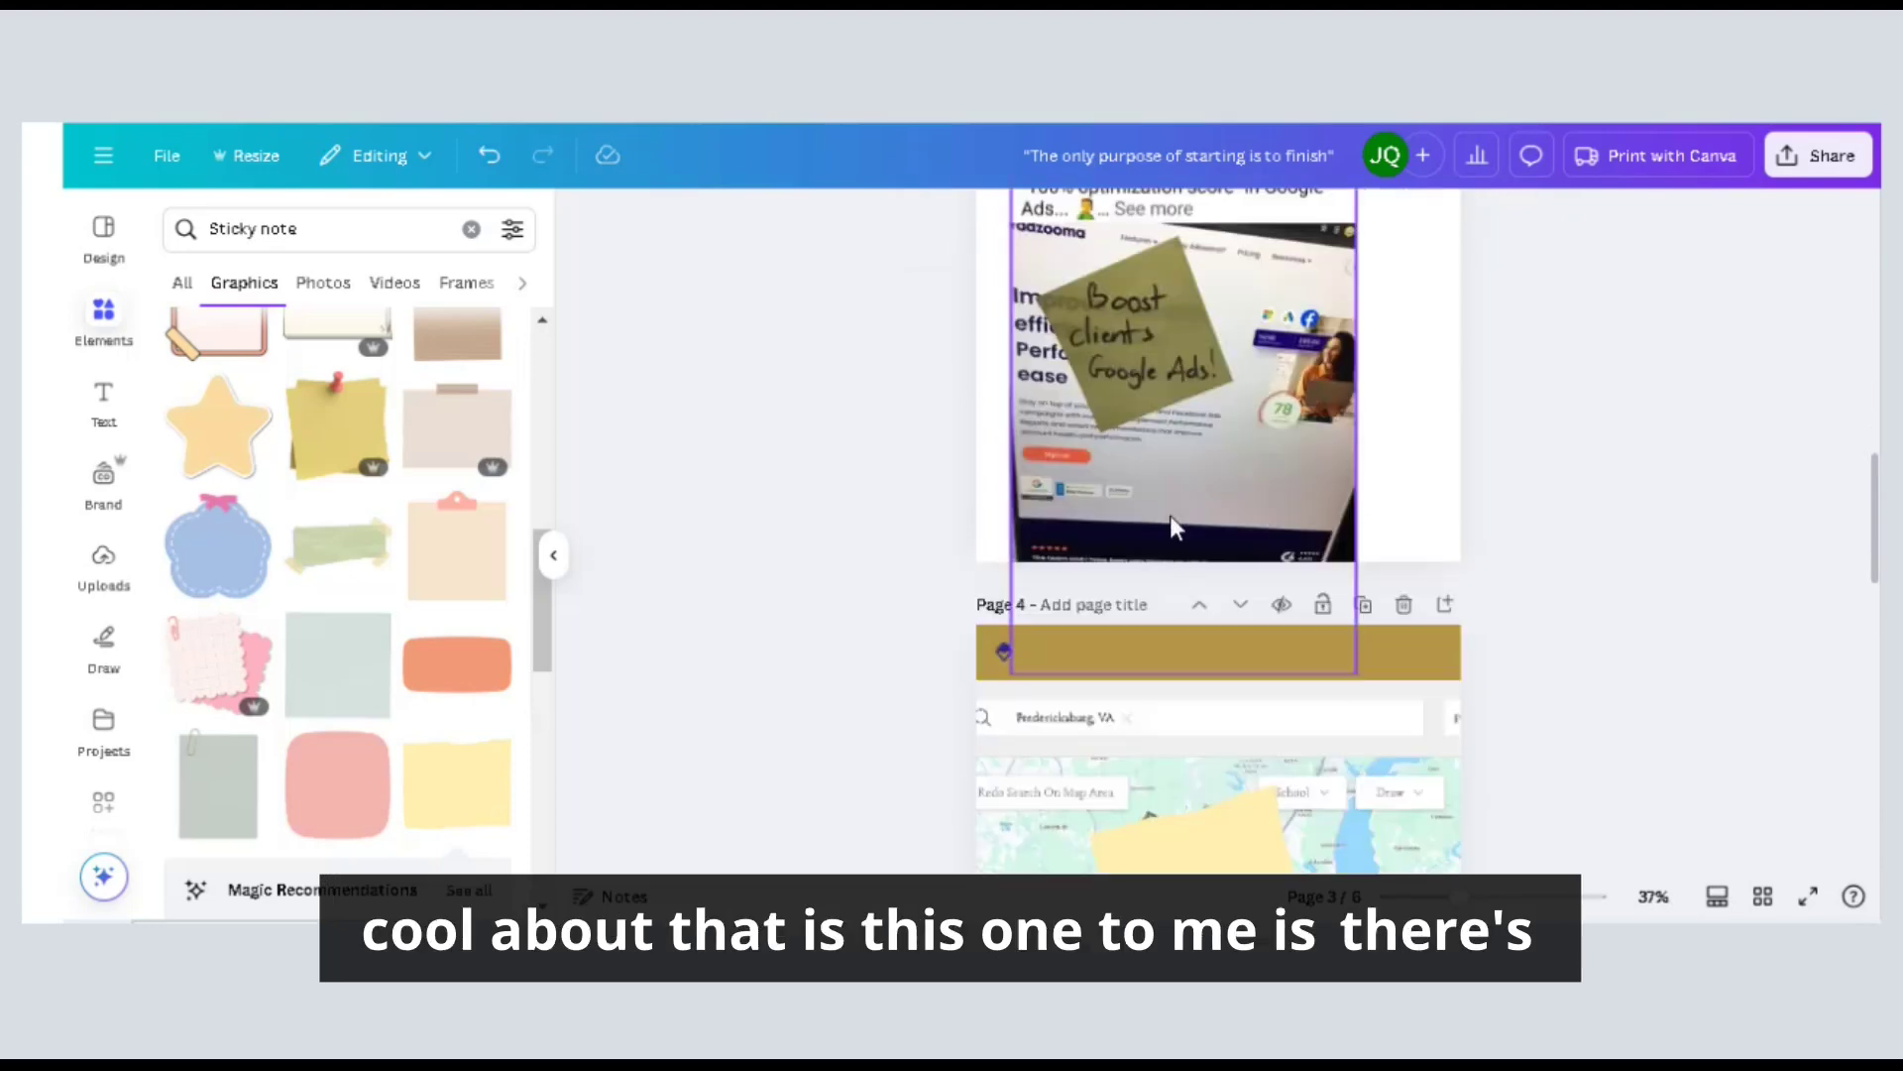
pyautogui.scroll(-3, 1206, 483)
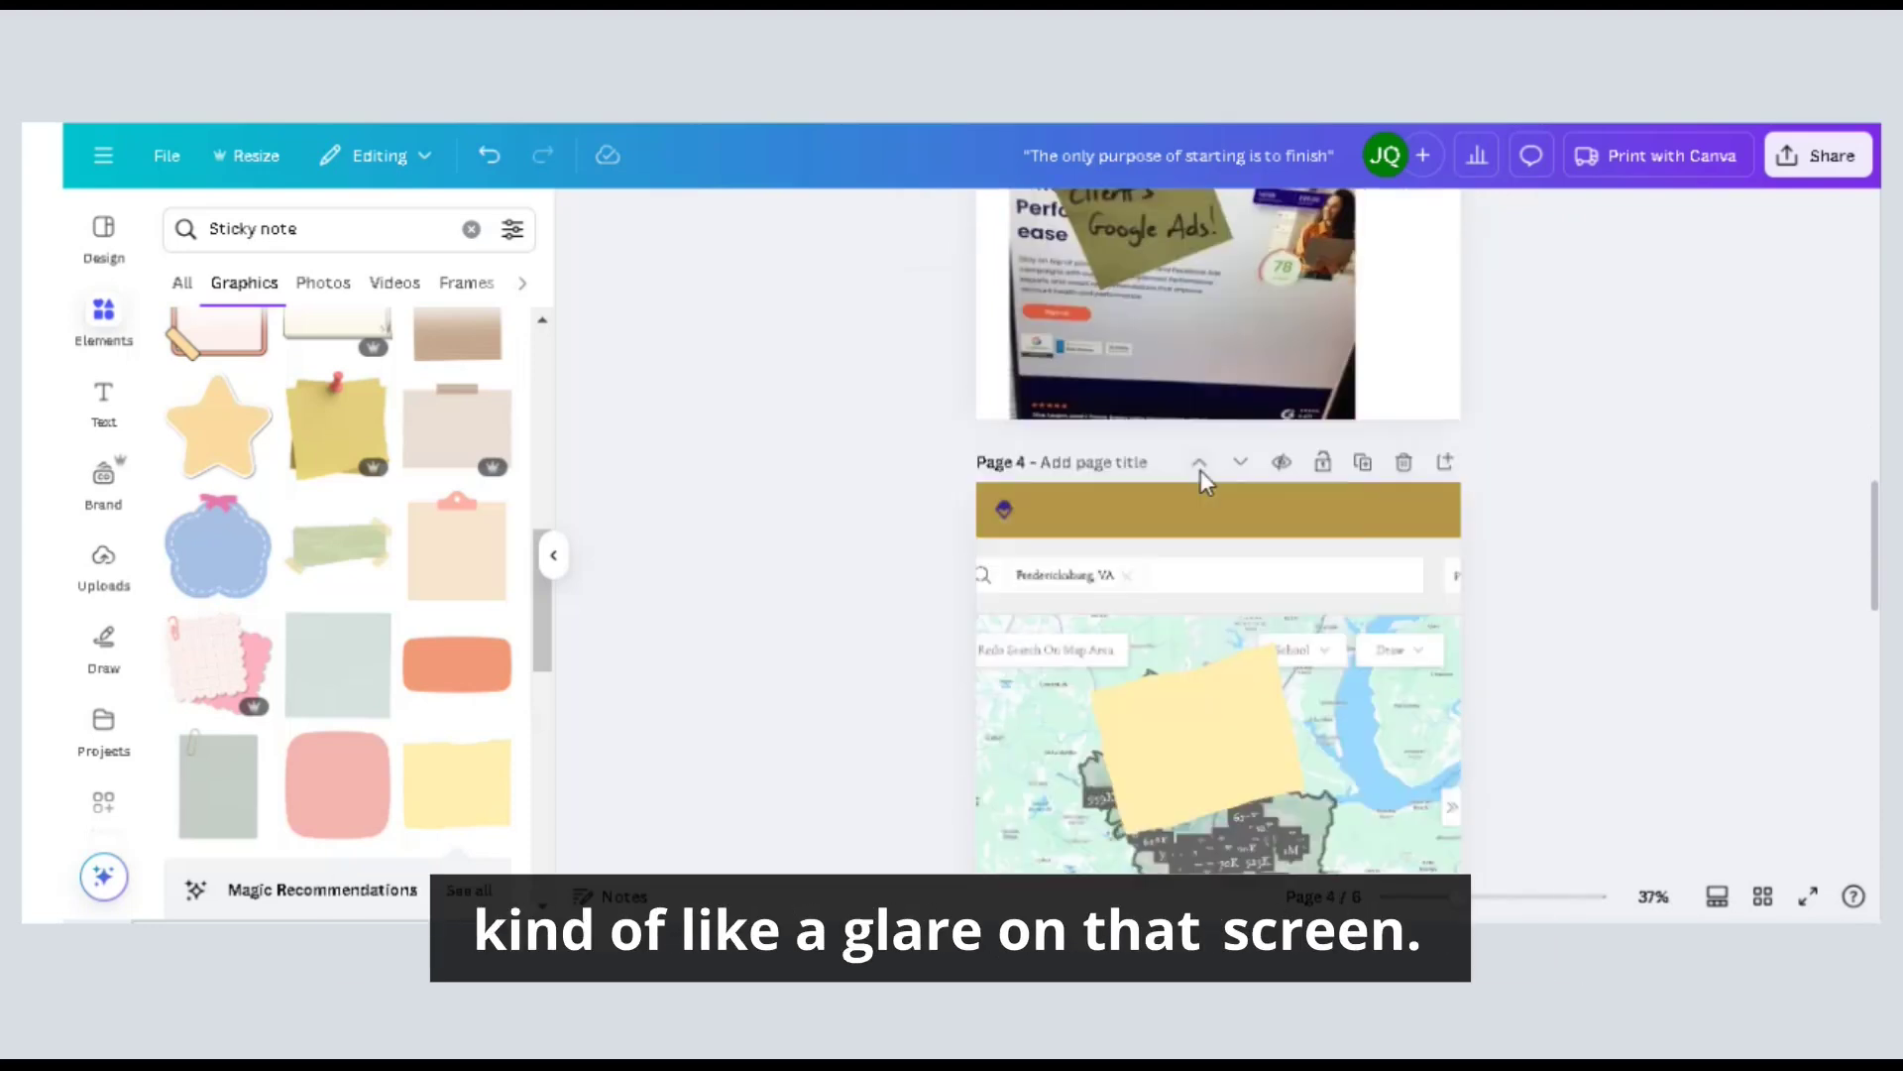
# Search the graphics for "glass glare" and "glass", and add the translucent grey glass pane to page 4.
pyautogui.tripleClick(226, 228)
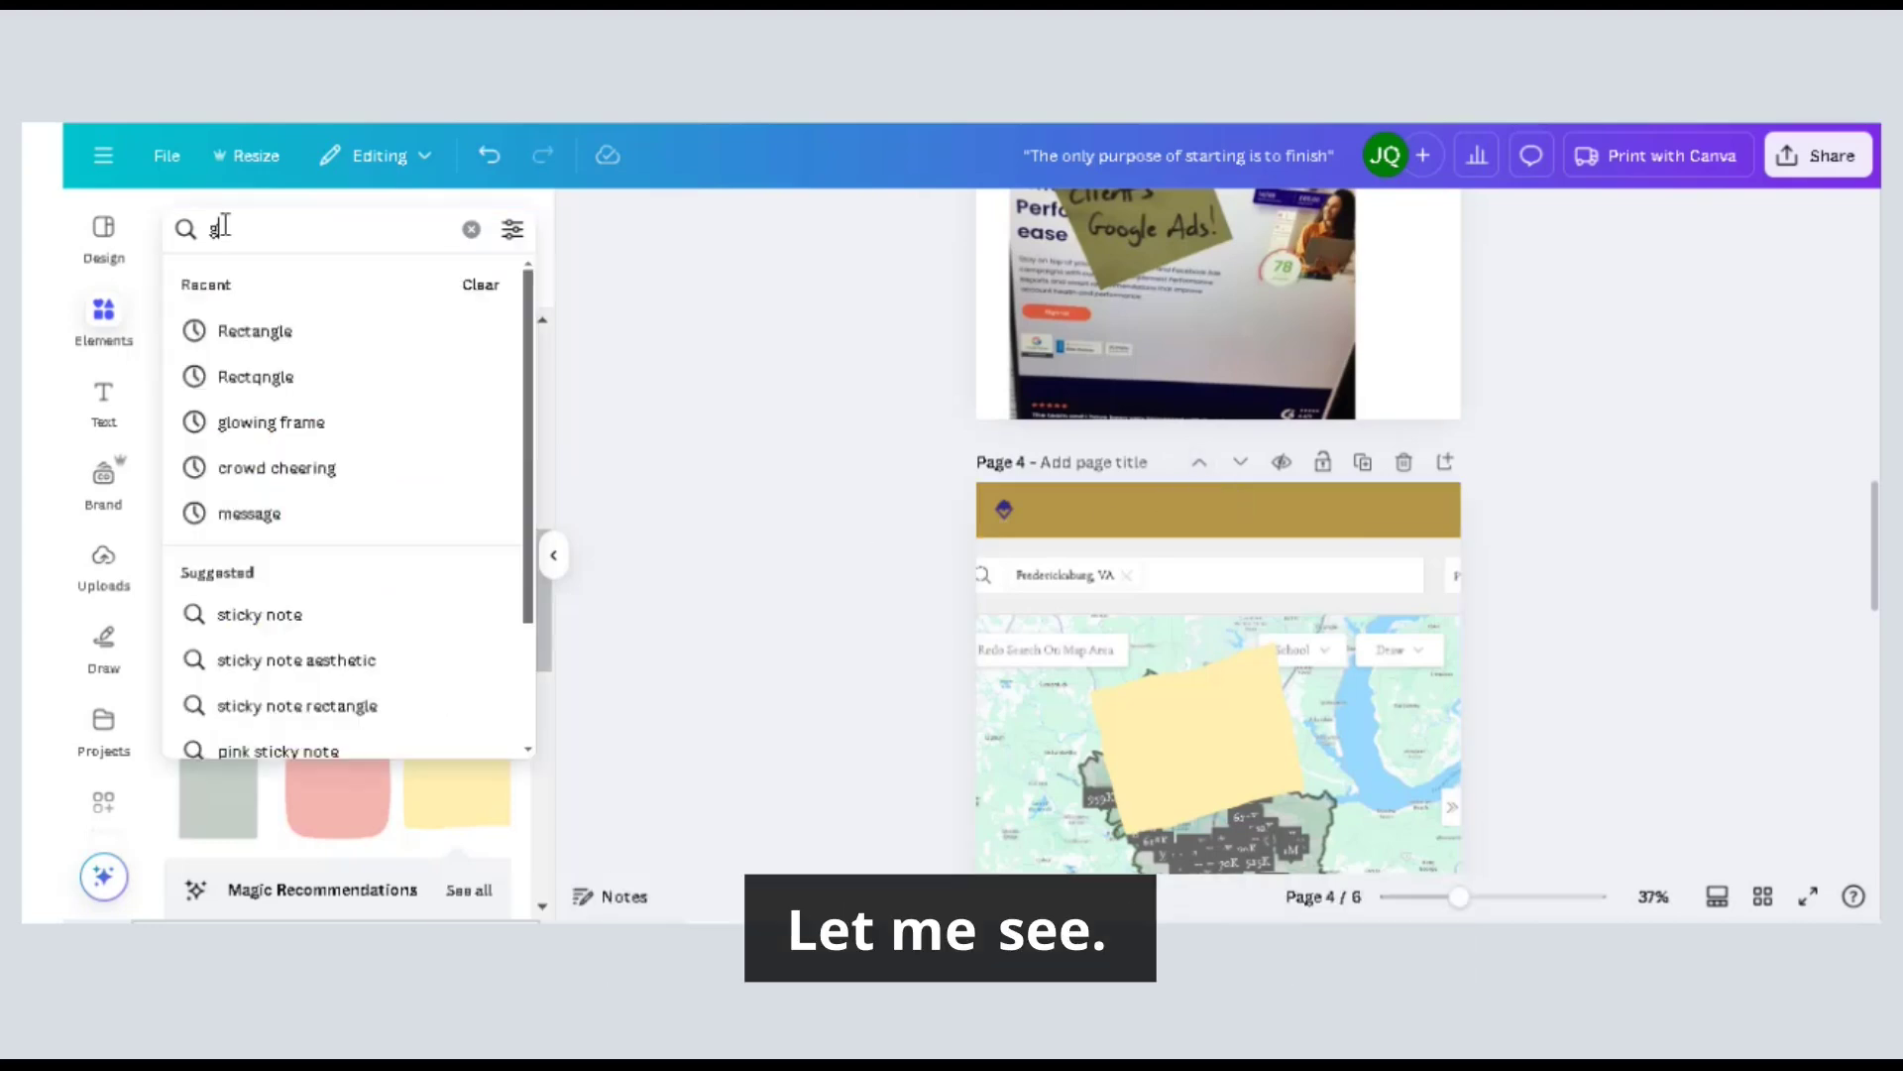
pyautogui.write('glass glare')
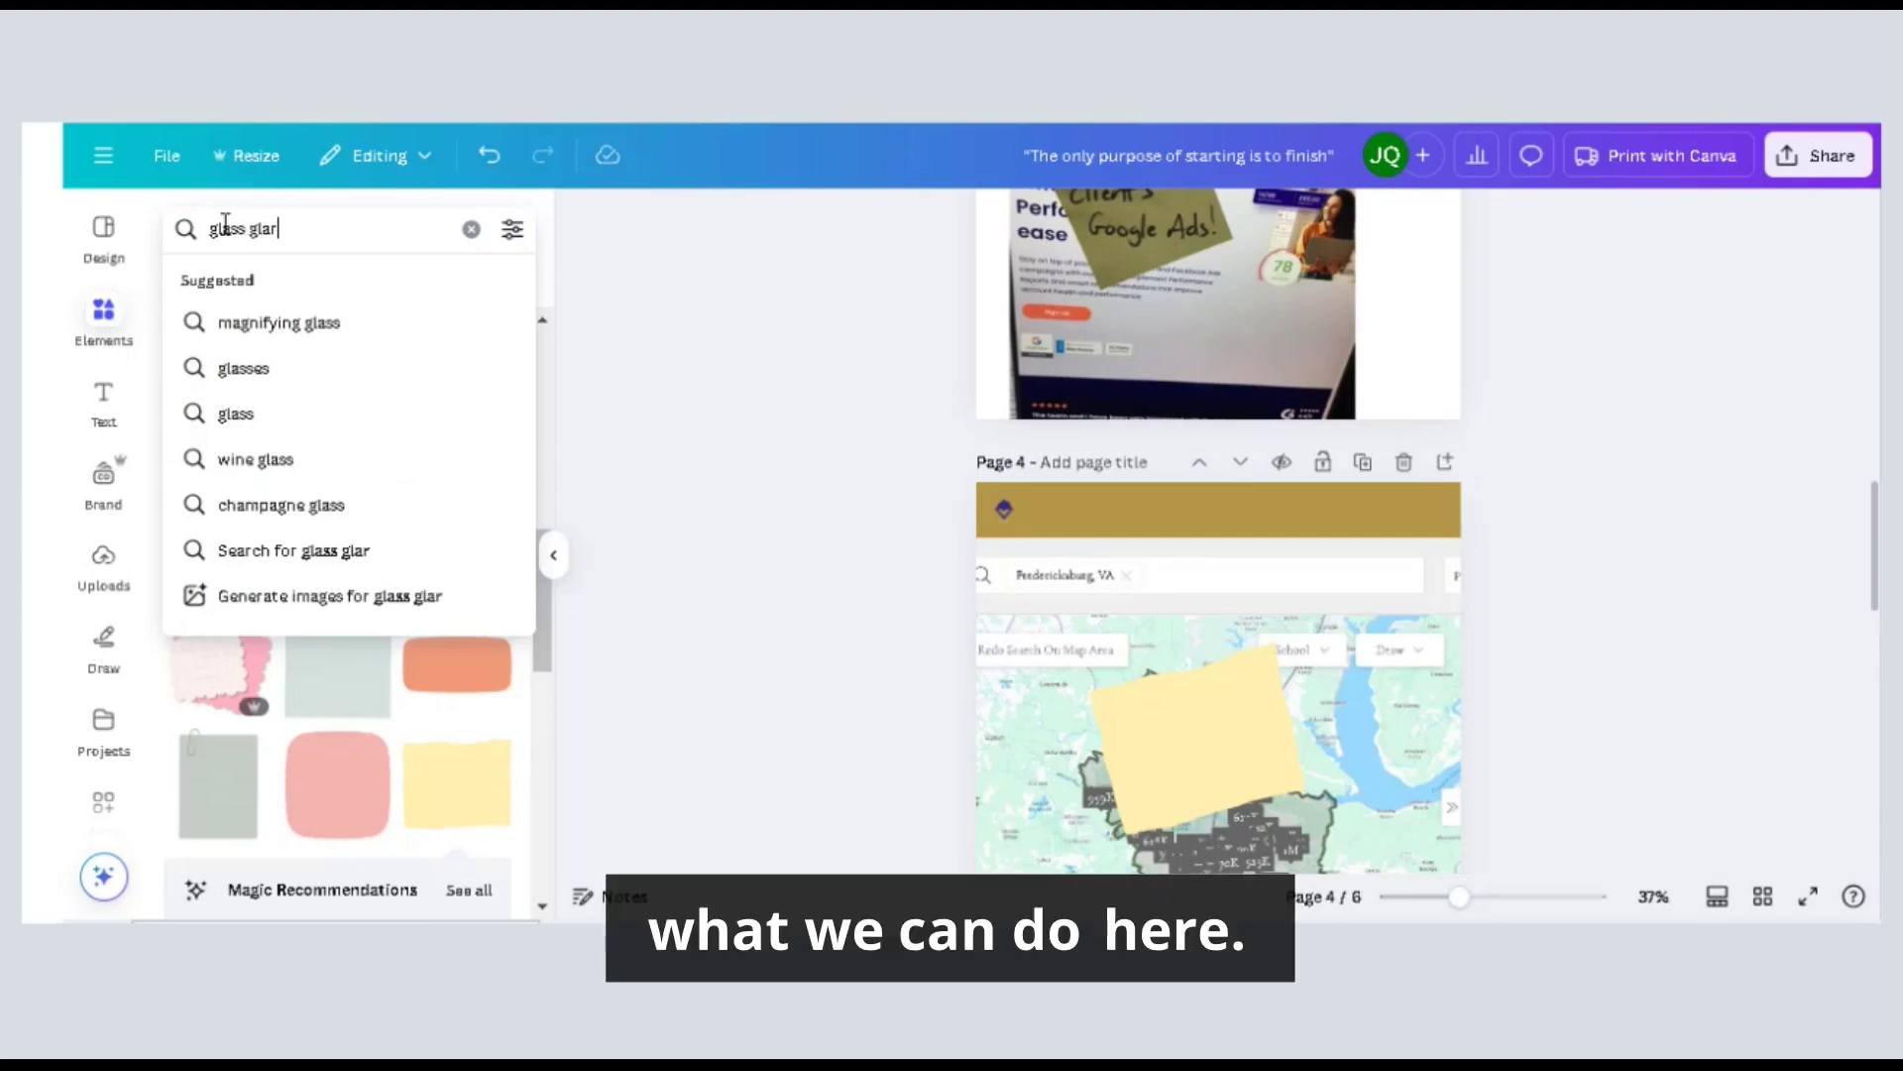
pyautogui.press('Return')
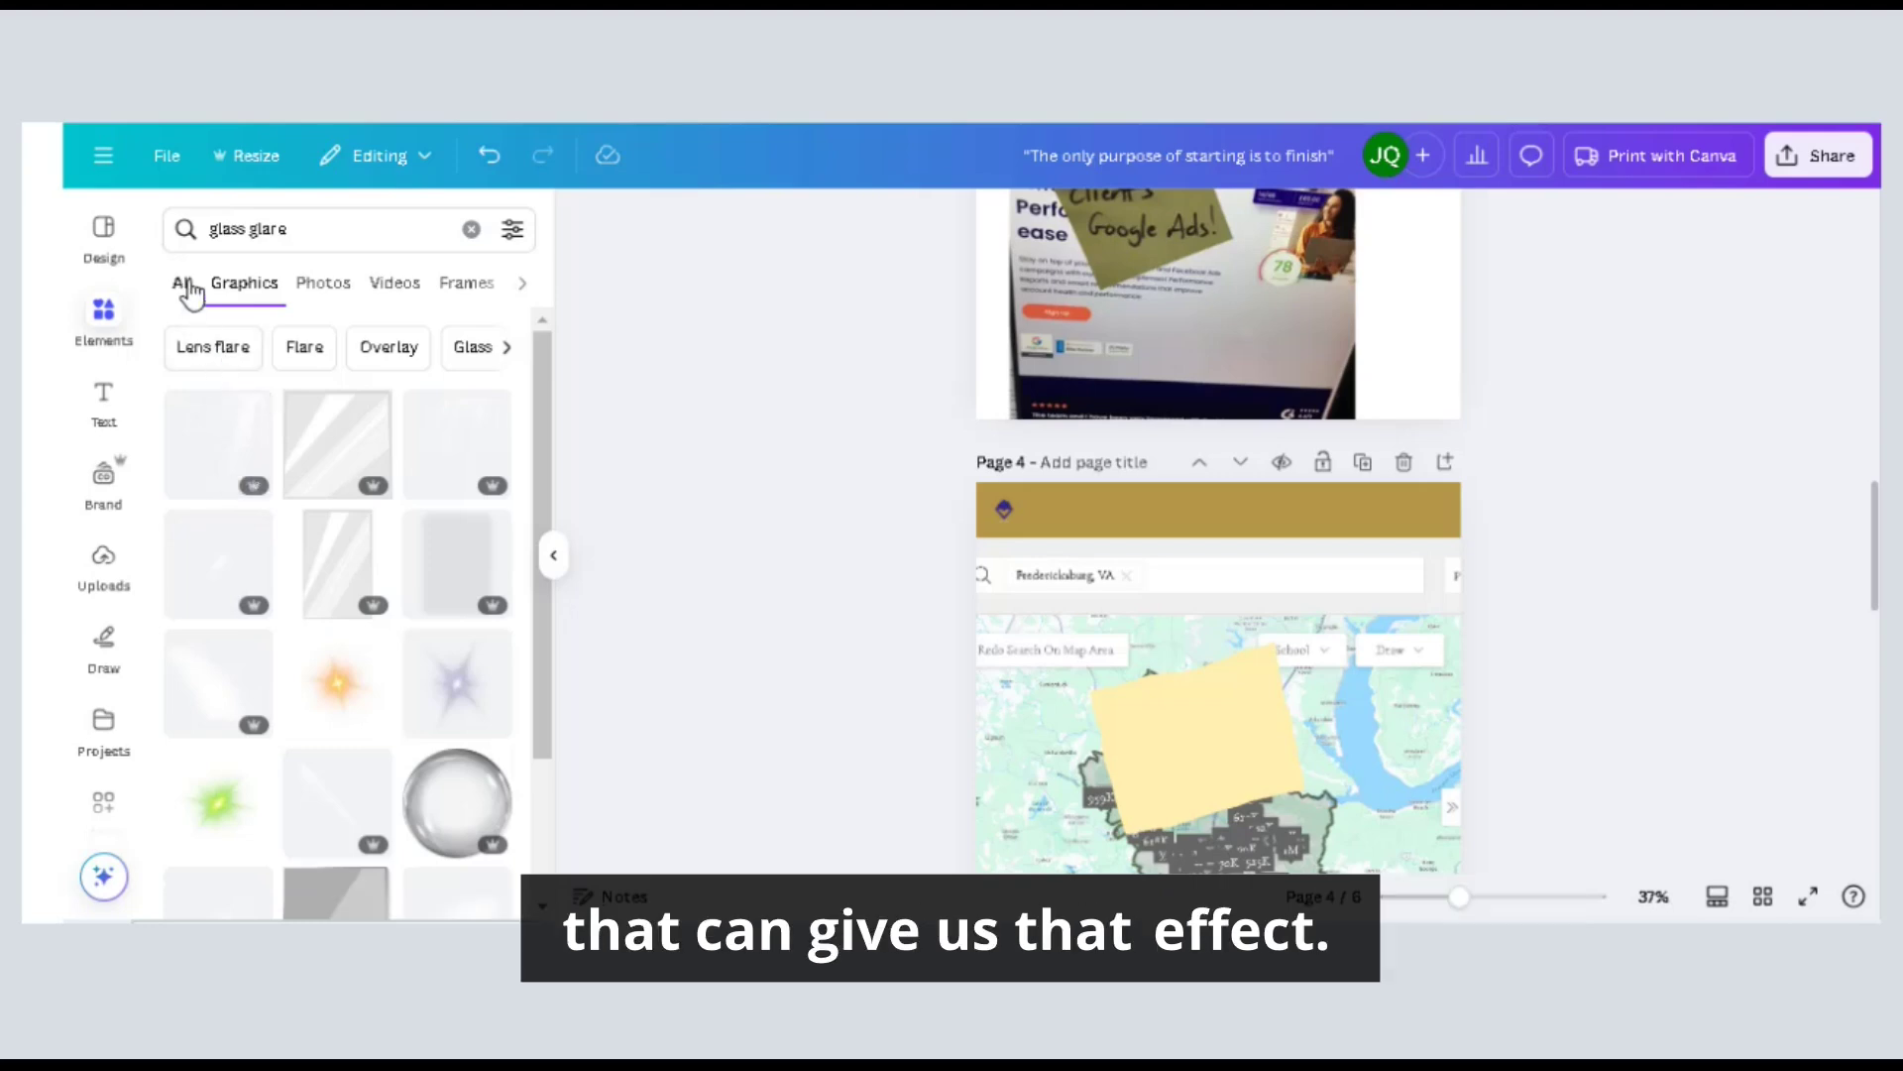
pyautogui.scroll(-2, 355, 630)
pyautogui.scroll(-4, 359, 634)
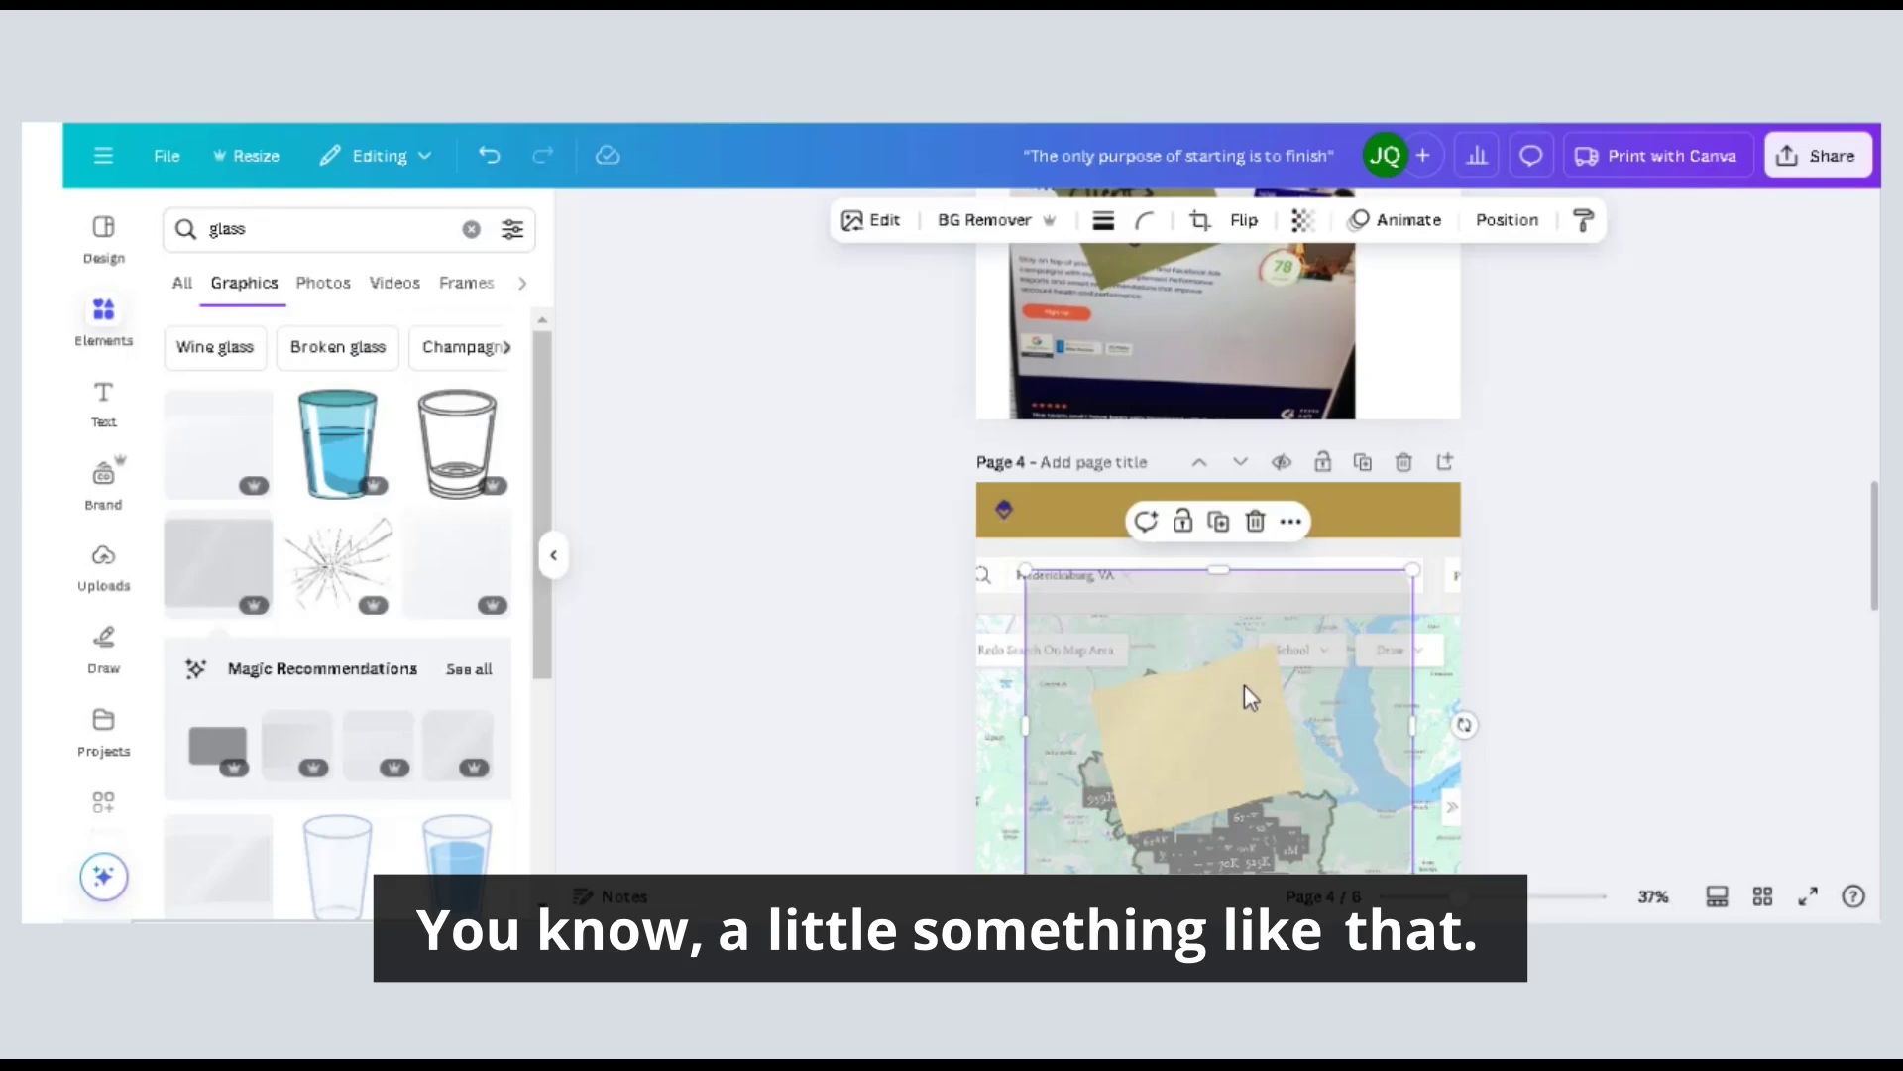
# Enlarge the glass pane to cover all of page 4 and place it behind the sticky note.
pyautogui.moveTo(1249, 686); pyautogui.dragTo(1205, 595)
pyautogui.scroll(-2, 1210, 614)
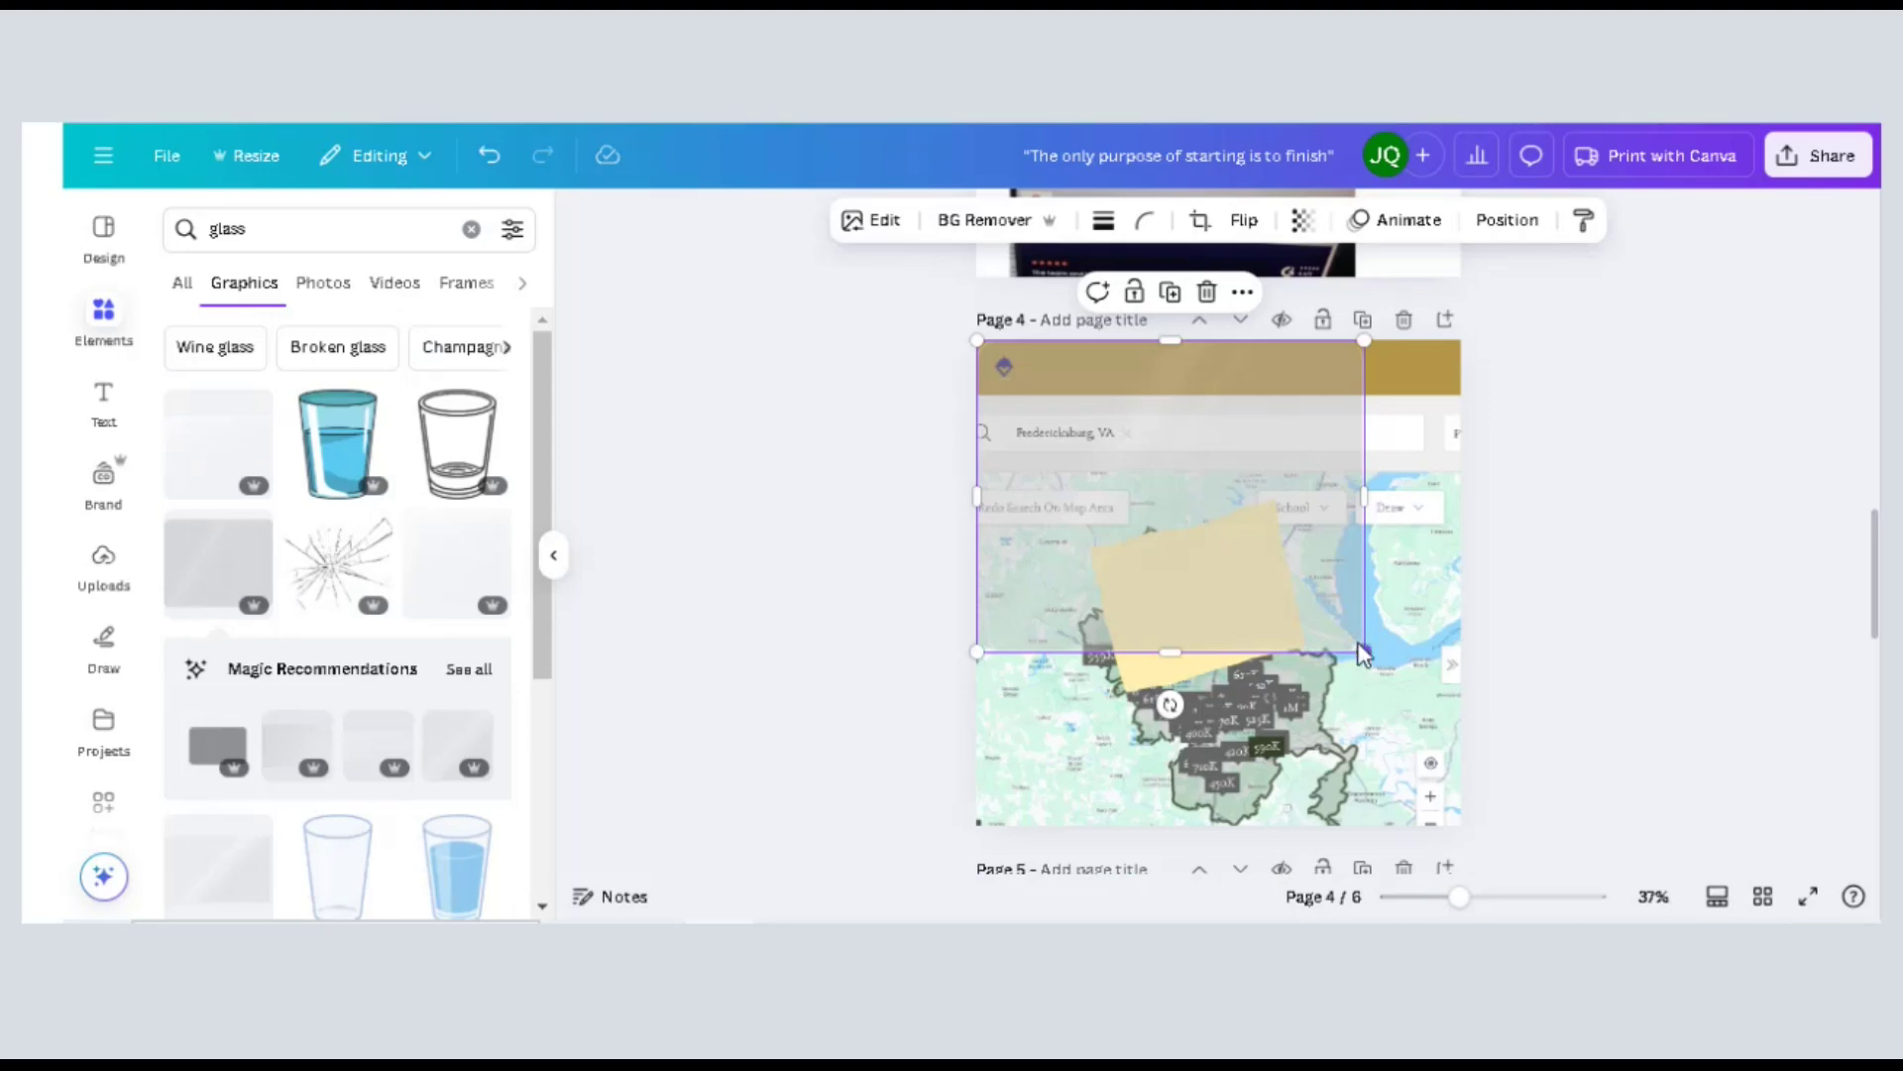
pyautogui.moveTo(1364, 654); pyautogui.dragTo(1562, 897)
pyautogui.click(1507, 220)
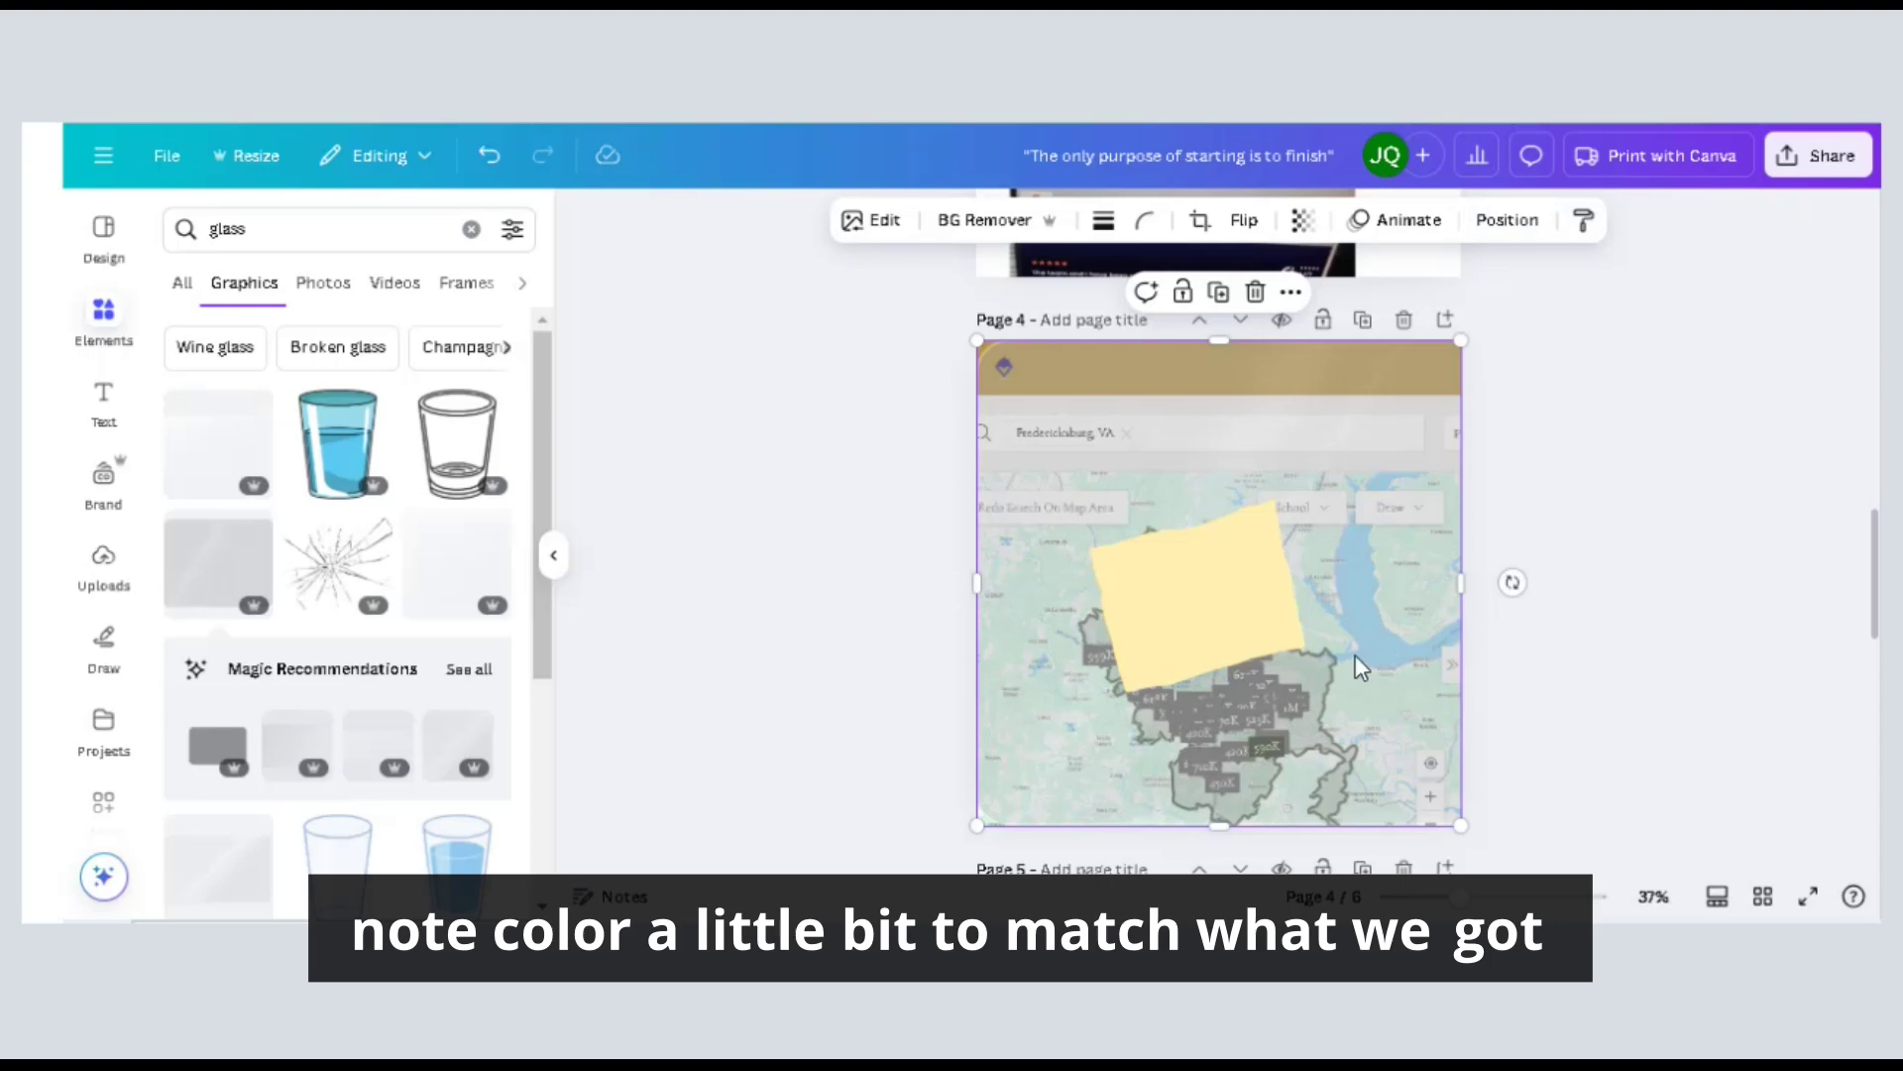
# Open the ColorZilla browser extension for sampling the colour of the sample ad's note.
pyautogui.scroll(3, 1354, 655)
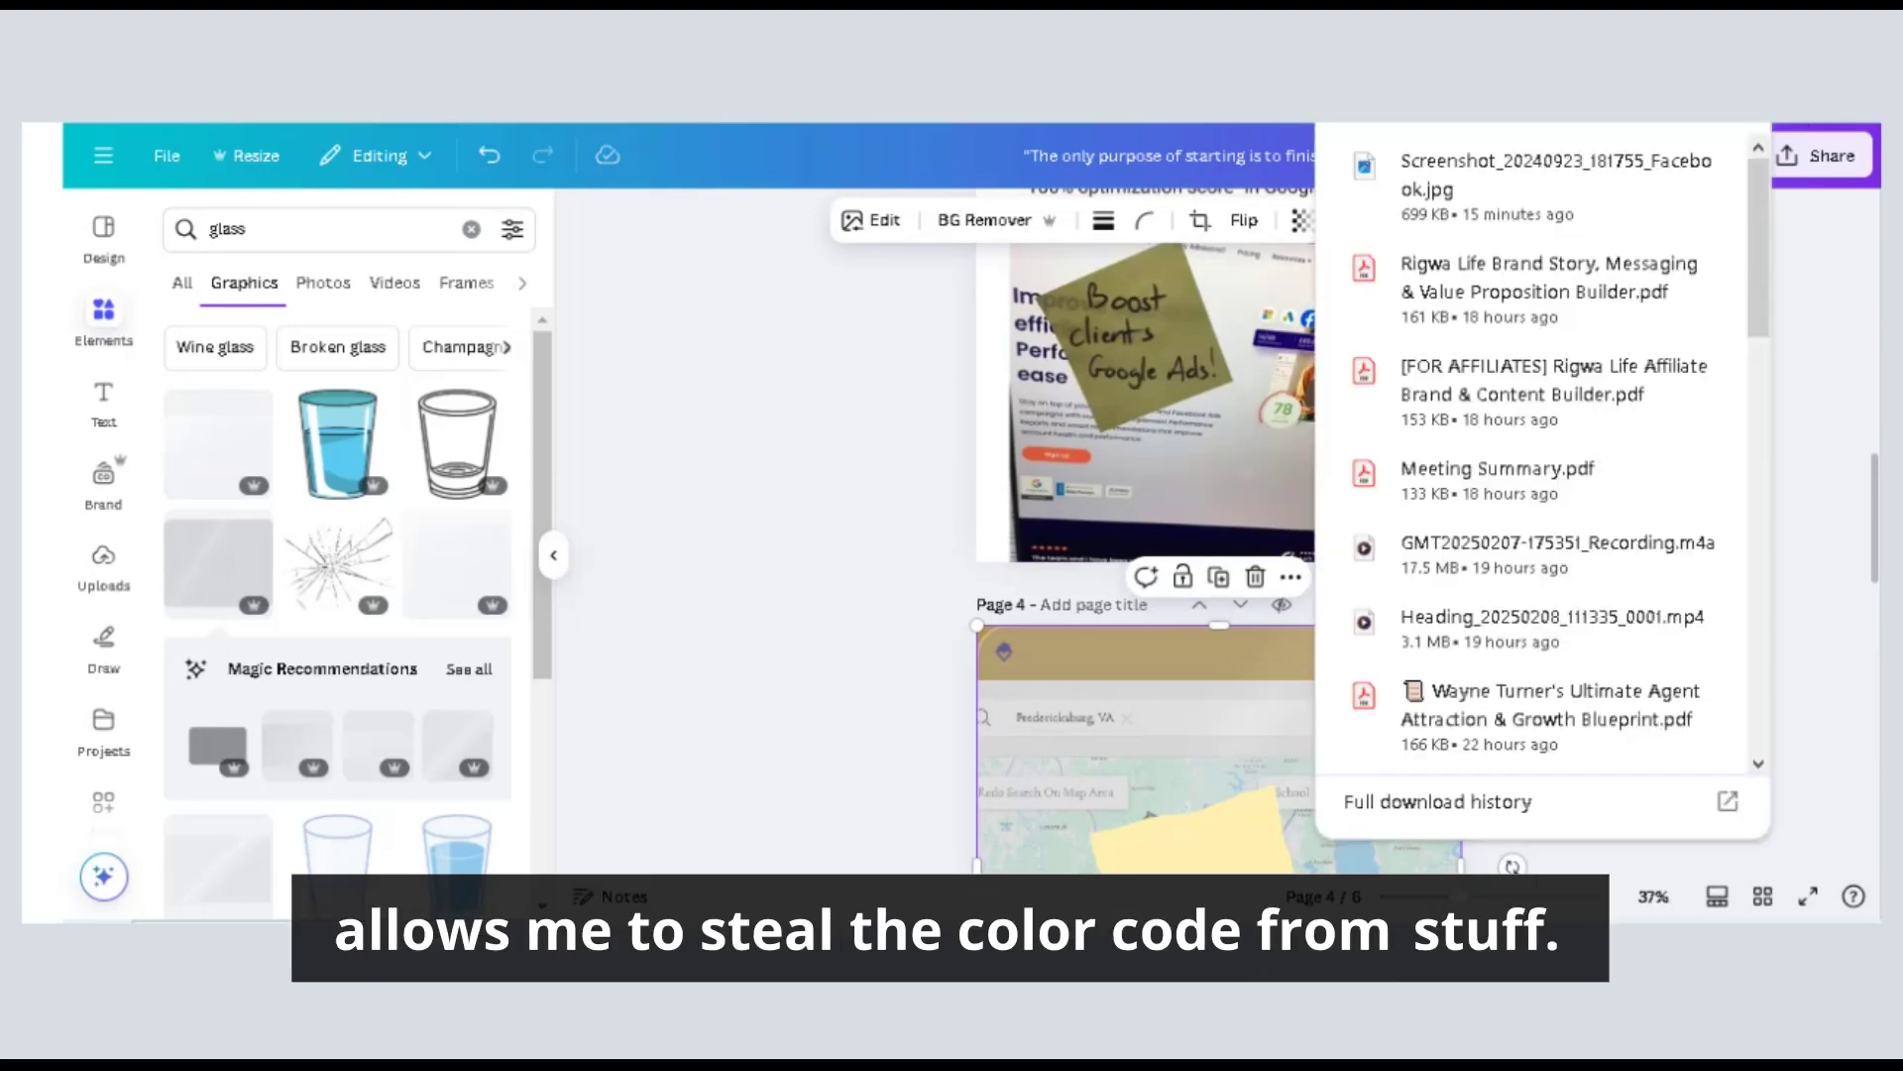
pyautogui.hotkey('alt', 'f')
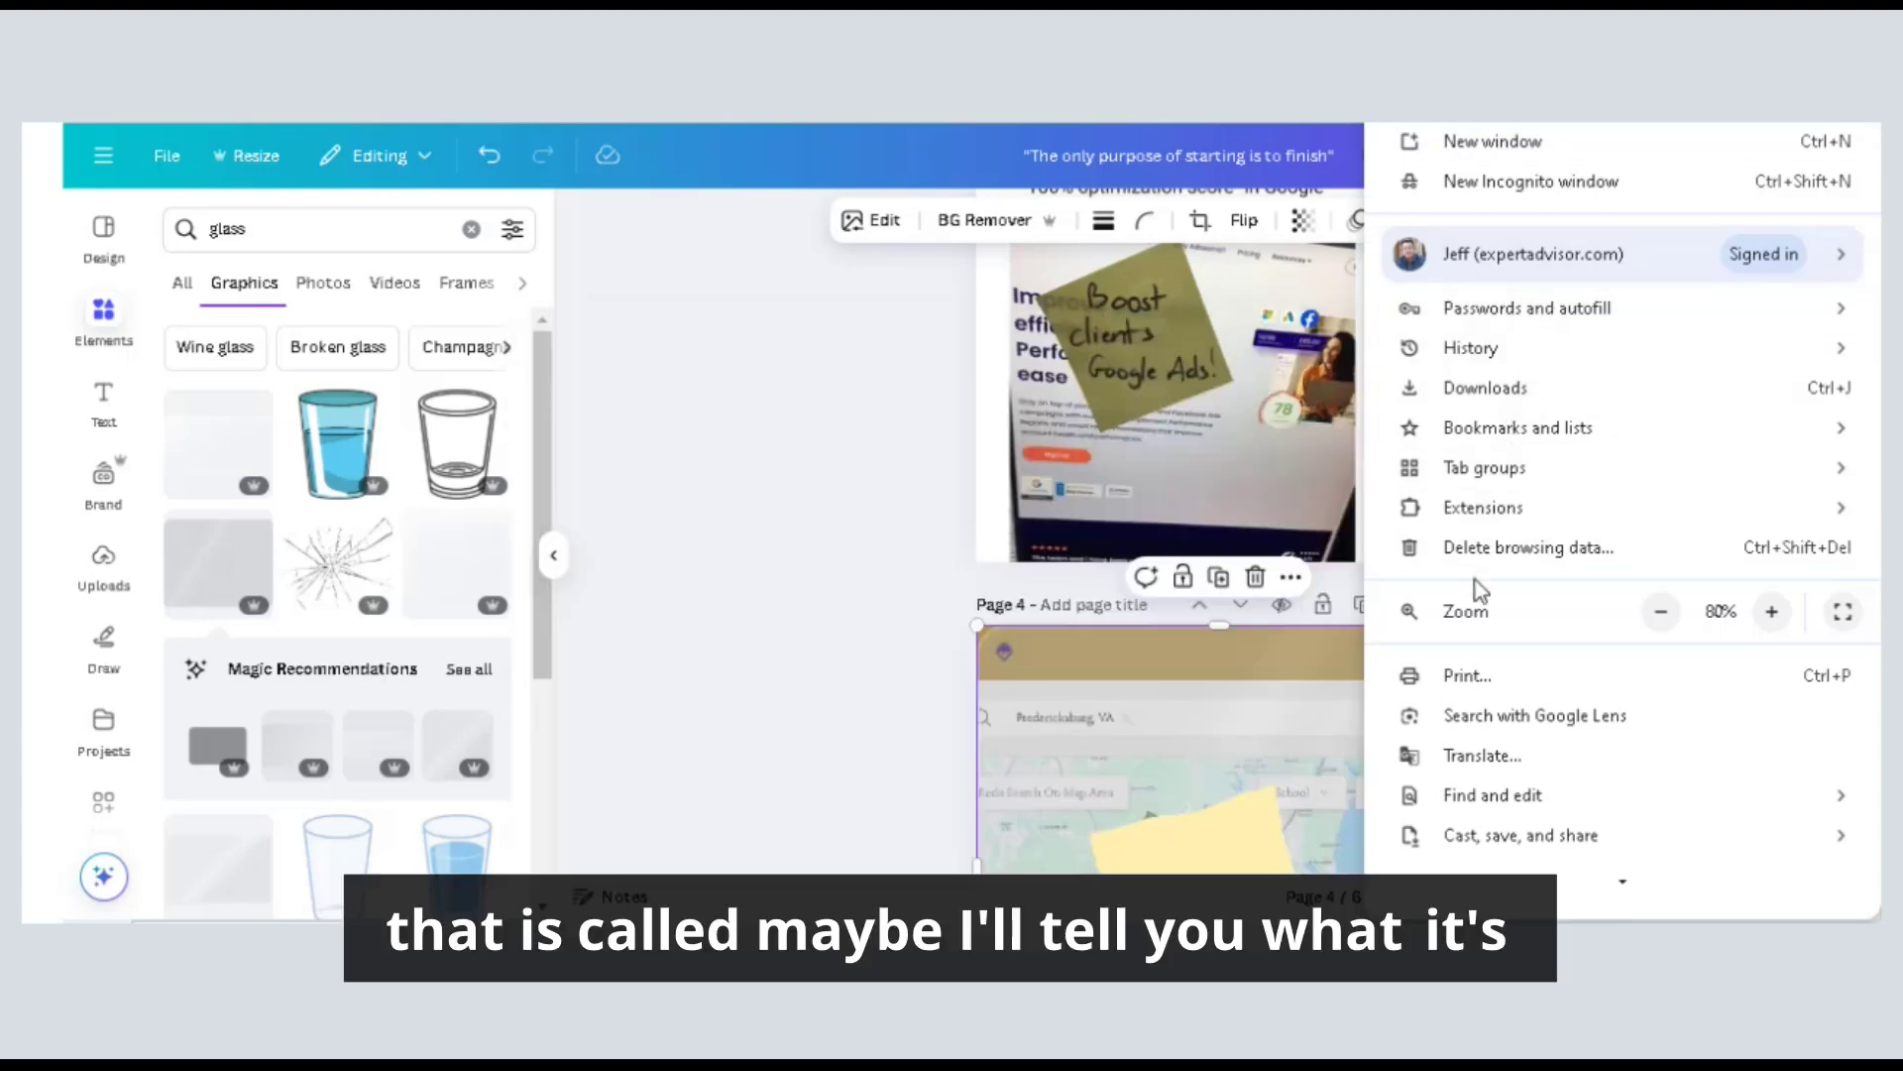
pyautogui.moveTo(1492, 517)
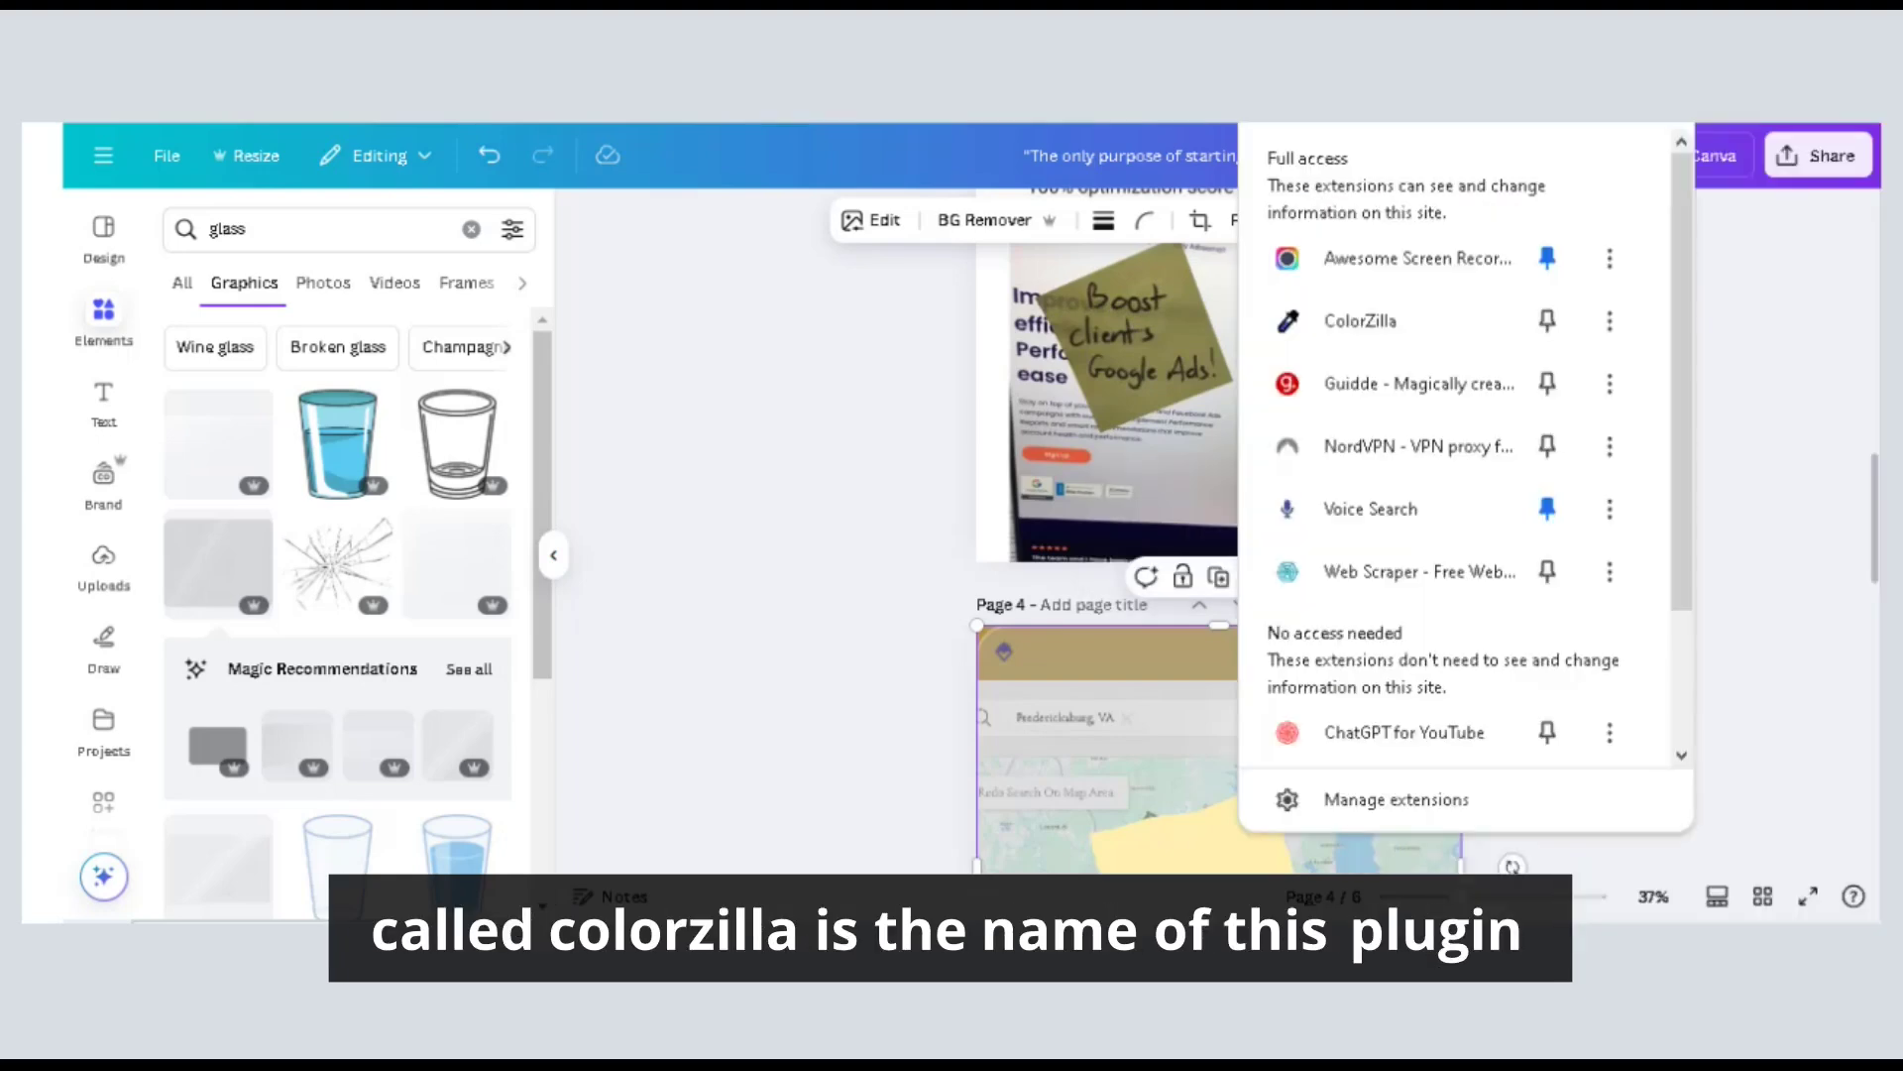
pyautogui.click(1380, 320)
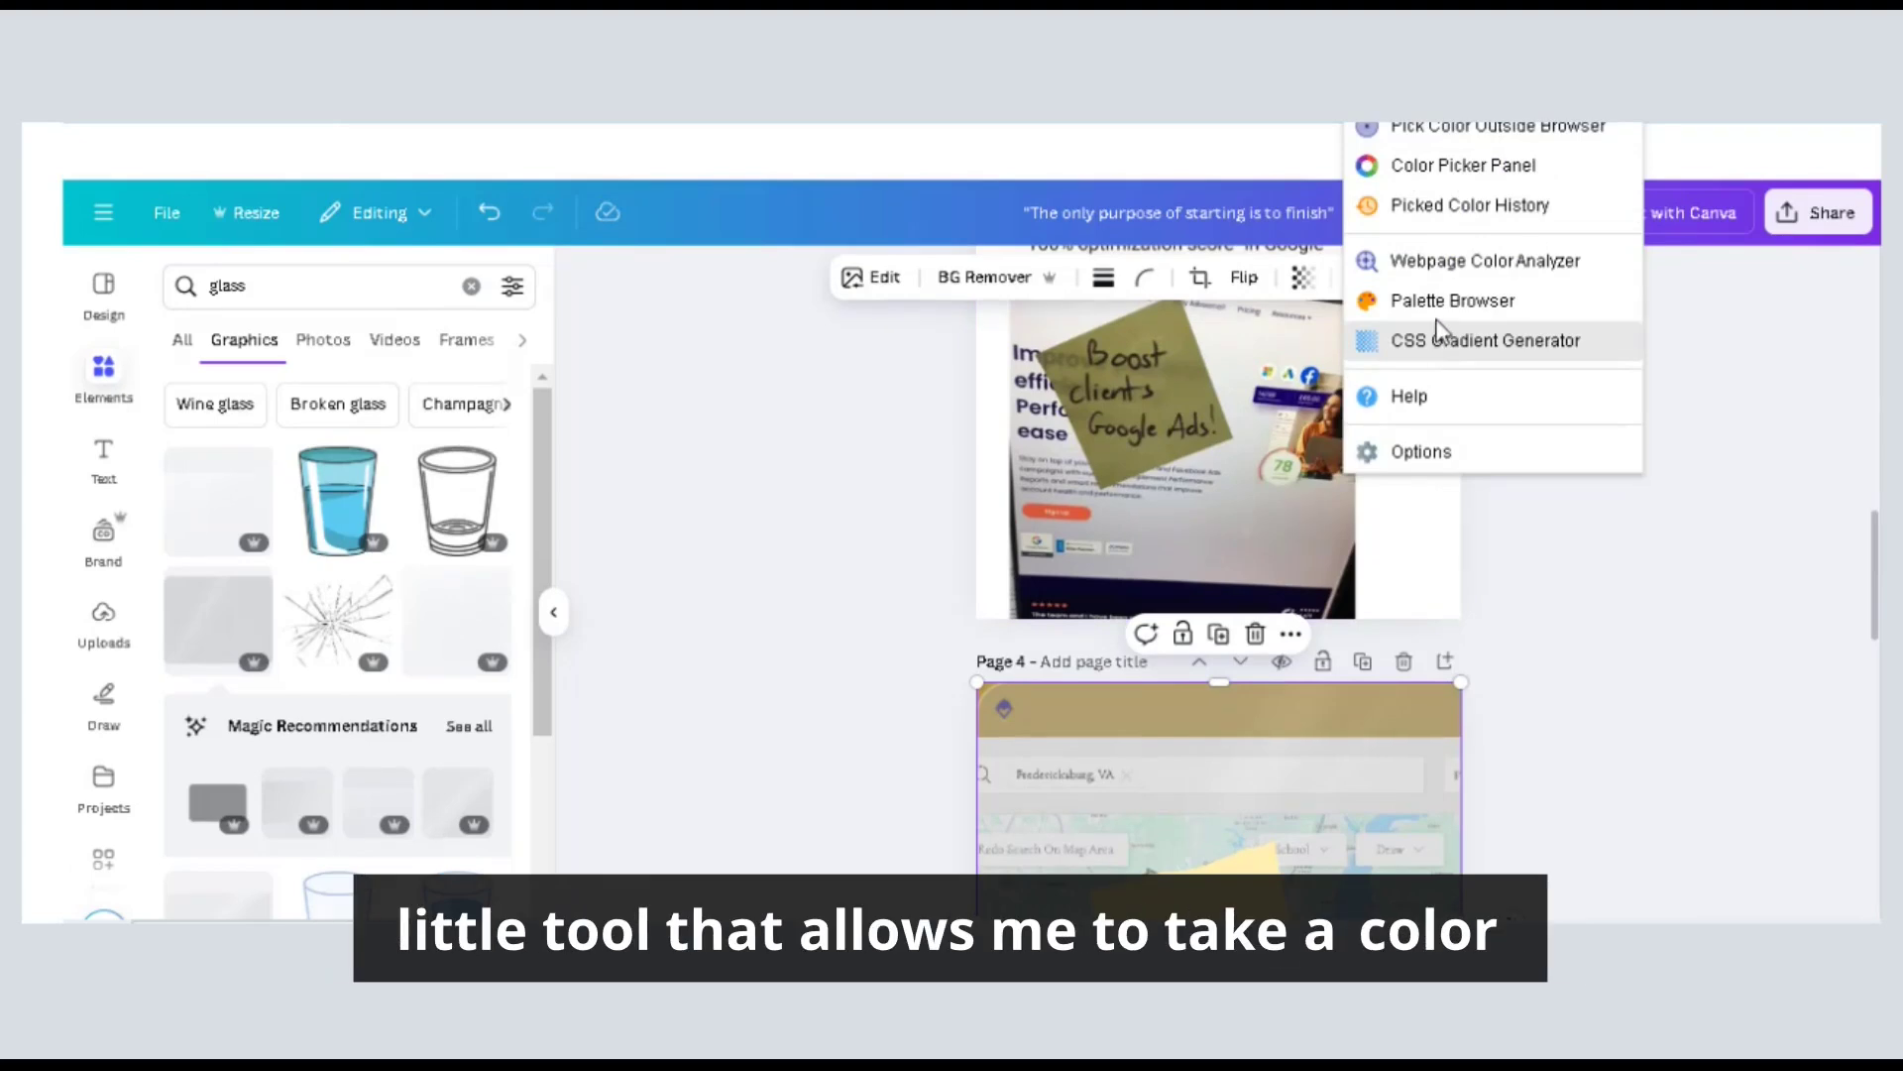
pyautogui.click(1461, 166)
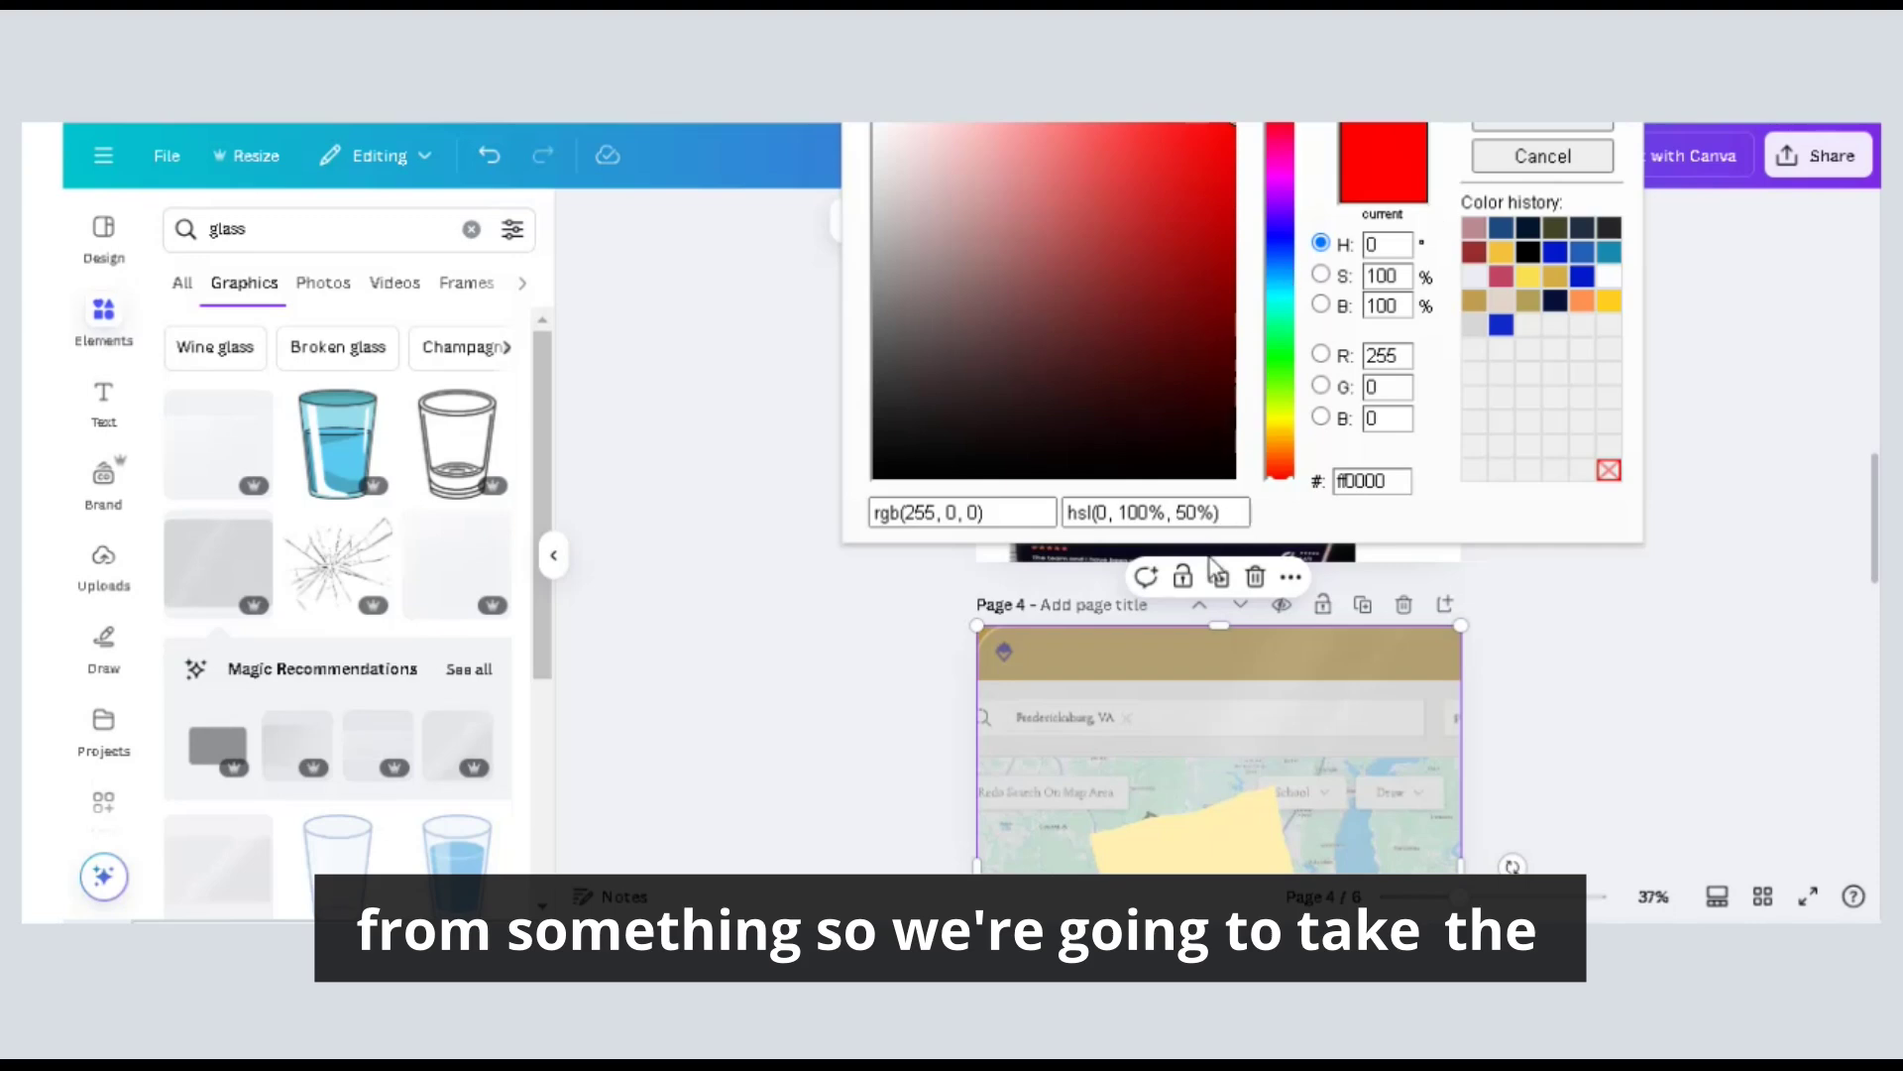
pyautogui.scroll(3, 1210, 620)
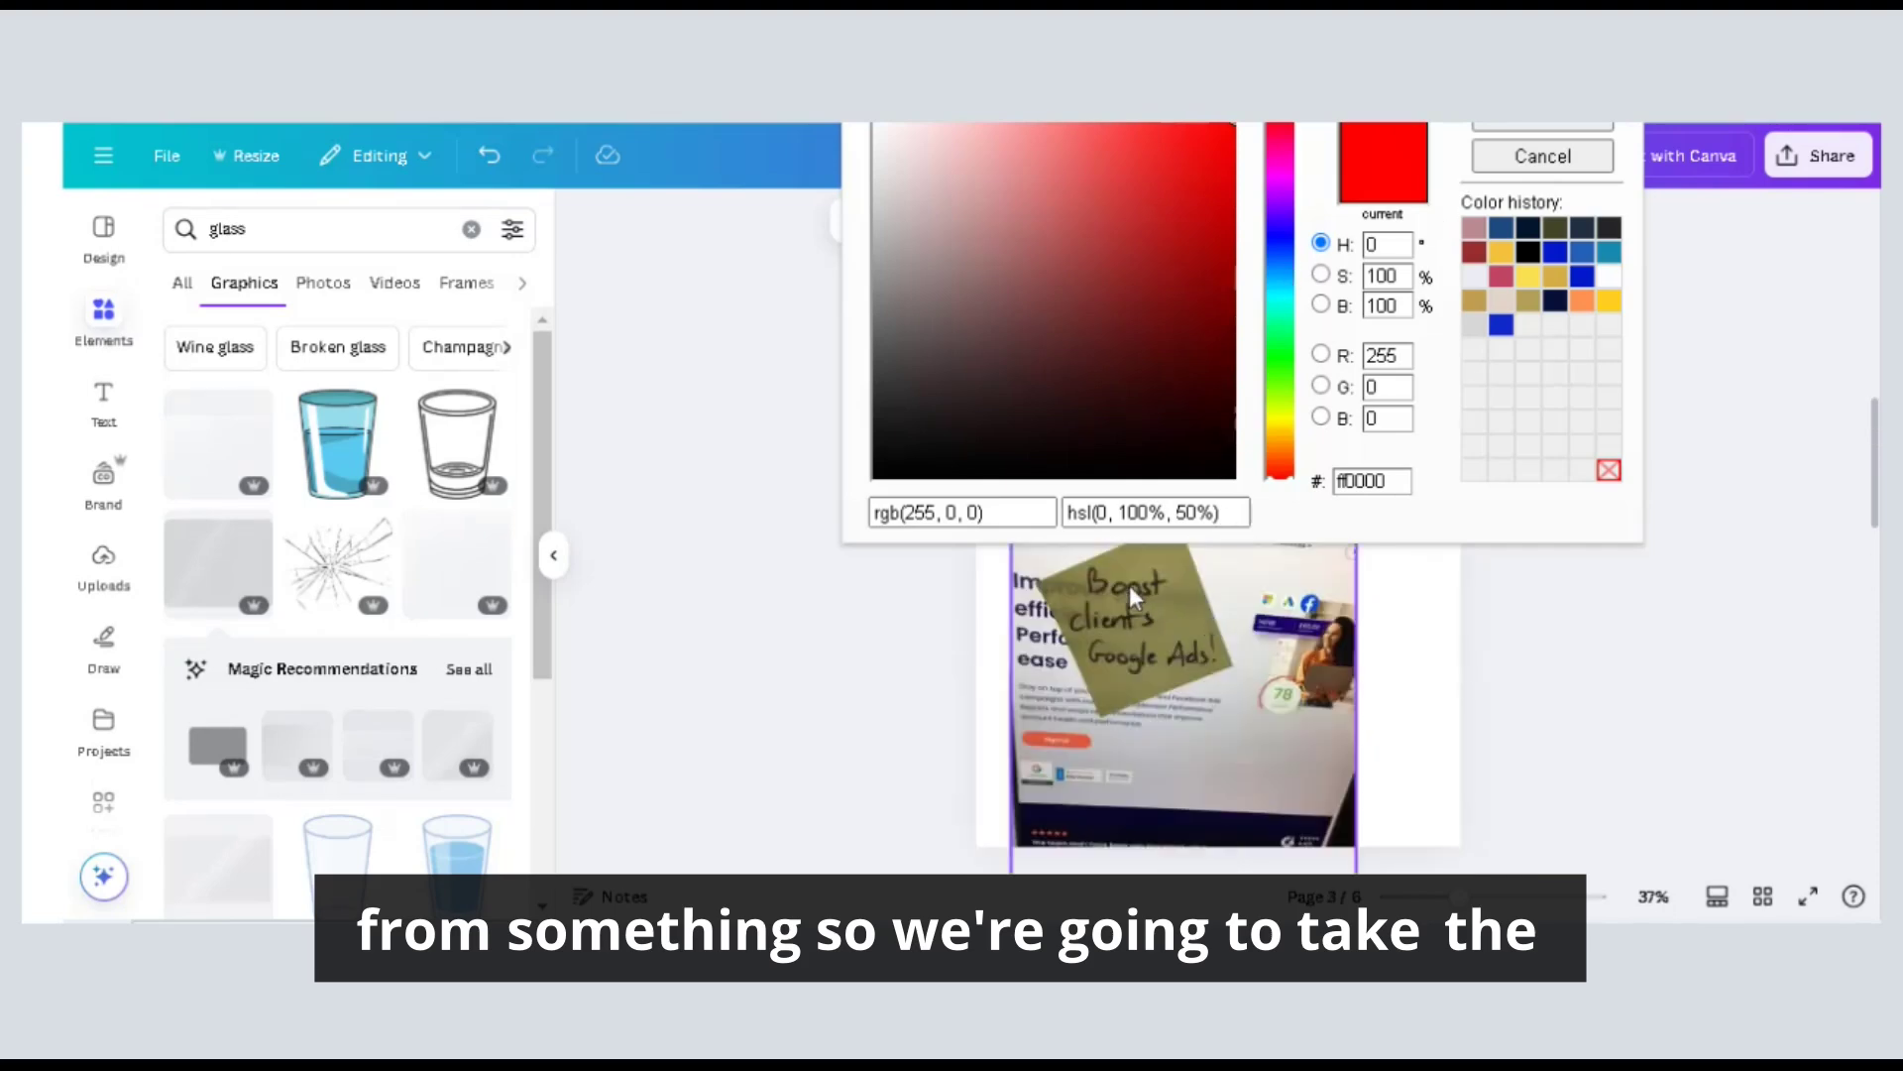
pyautogui.click(1515, 157)
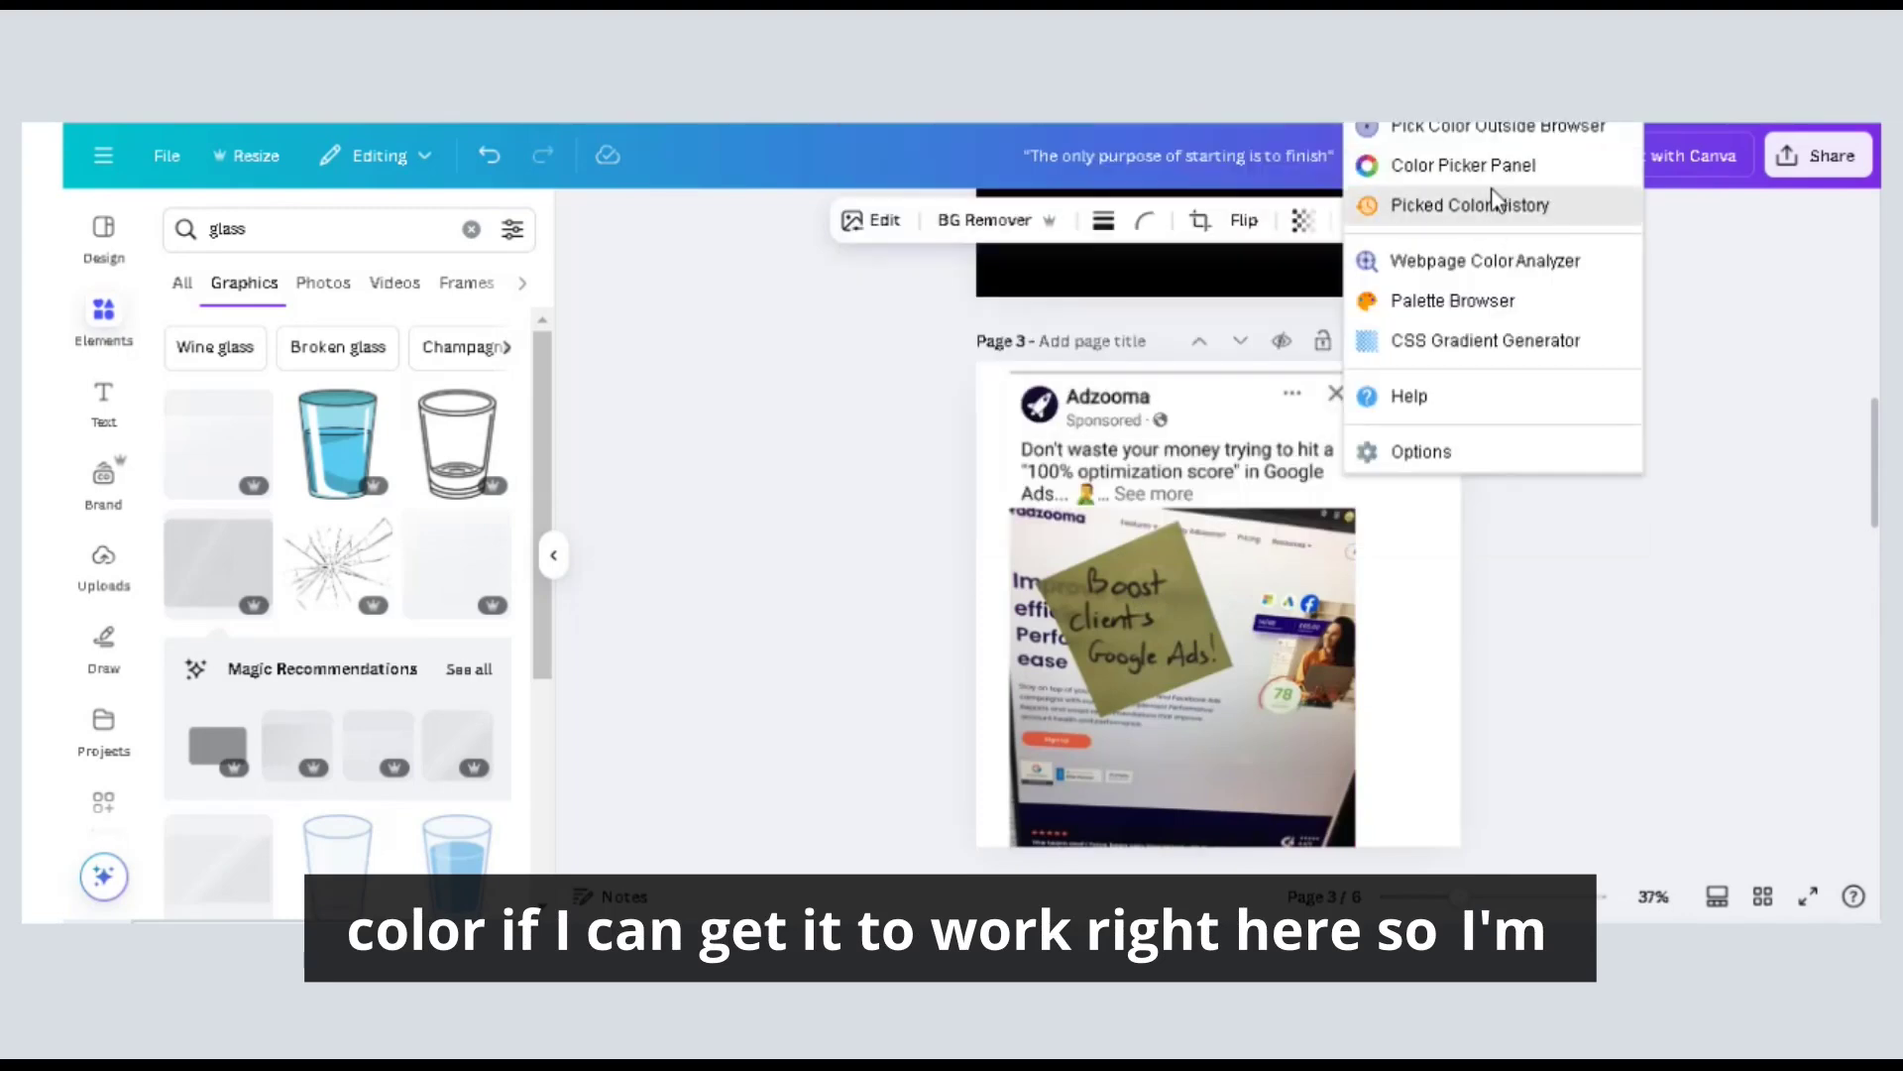
# Sample the olive colour #918B51 from the sample ad's note with ColorZilla and apply it to the sticky note on page 4.
pyautogui.click(1477, 127)
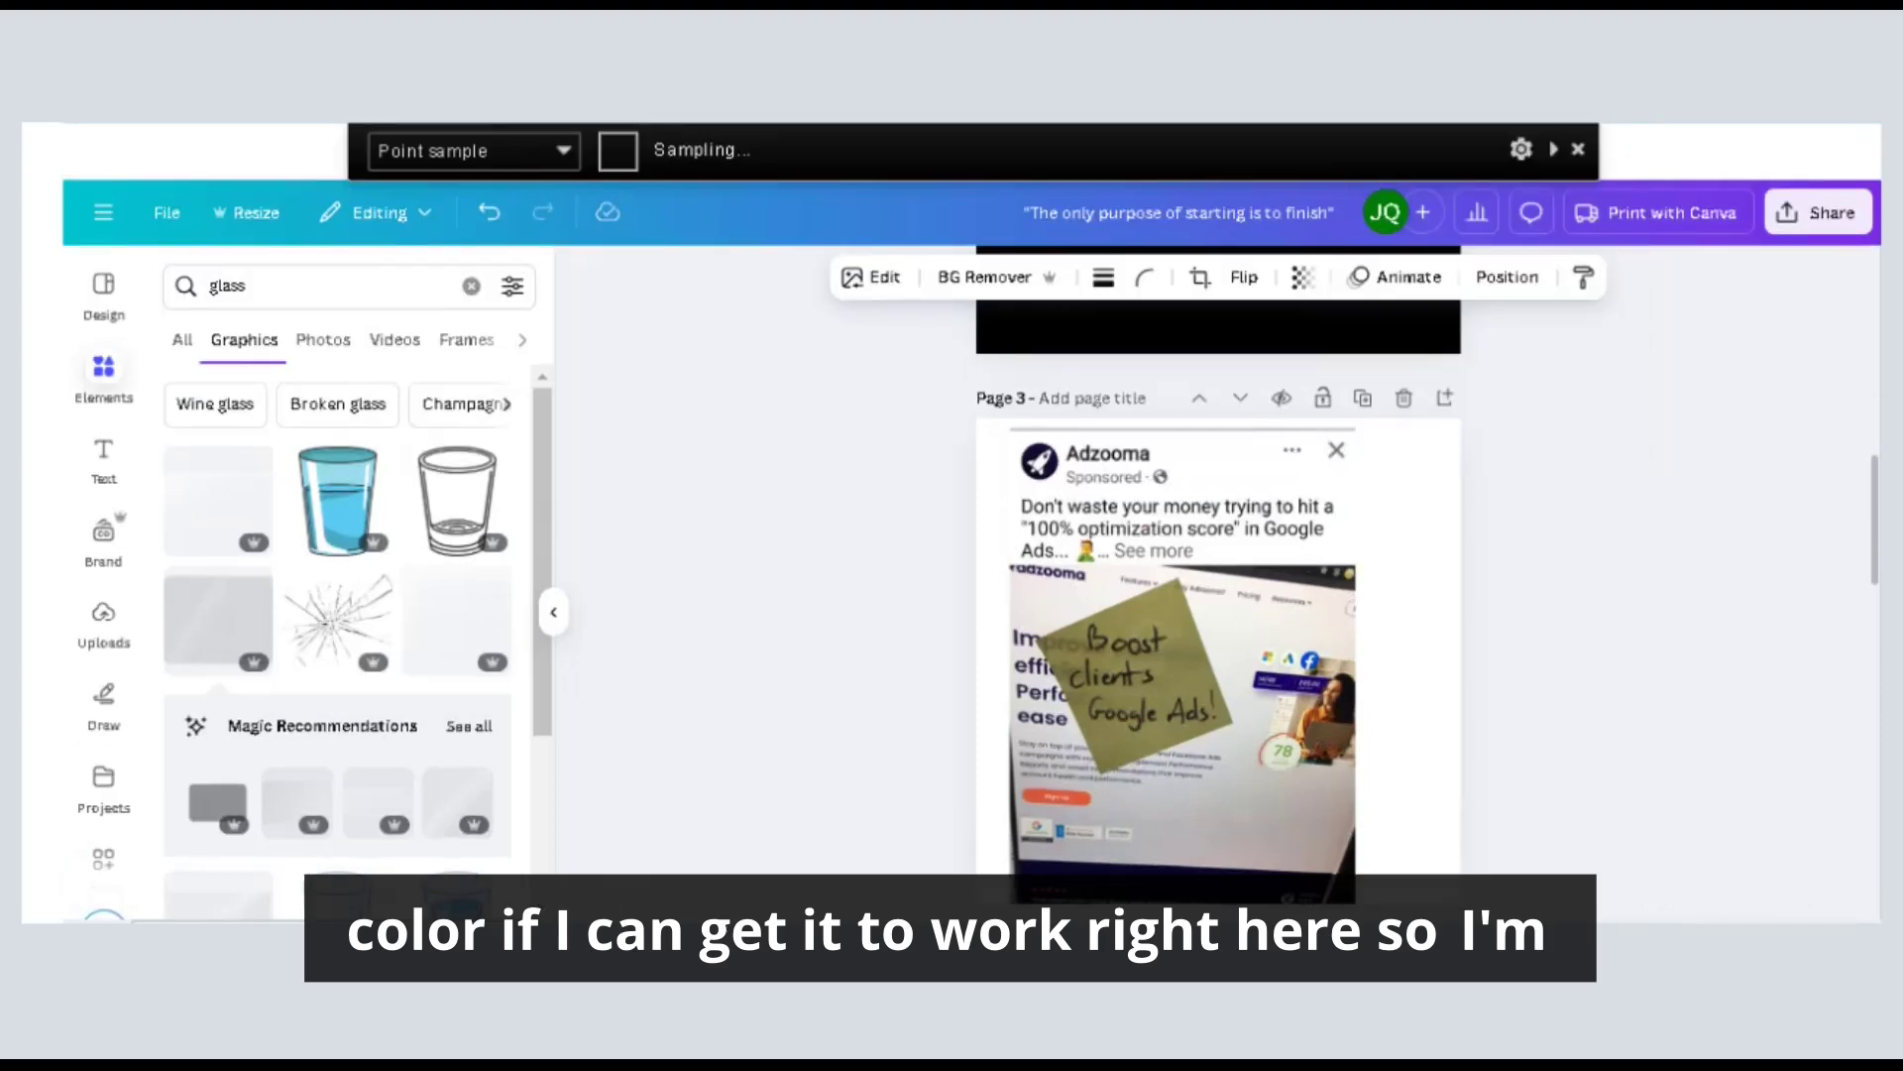
pyautogui.click(1174, 624)
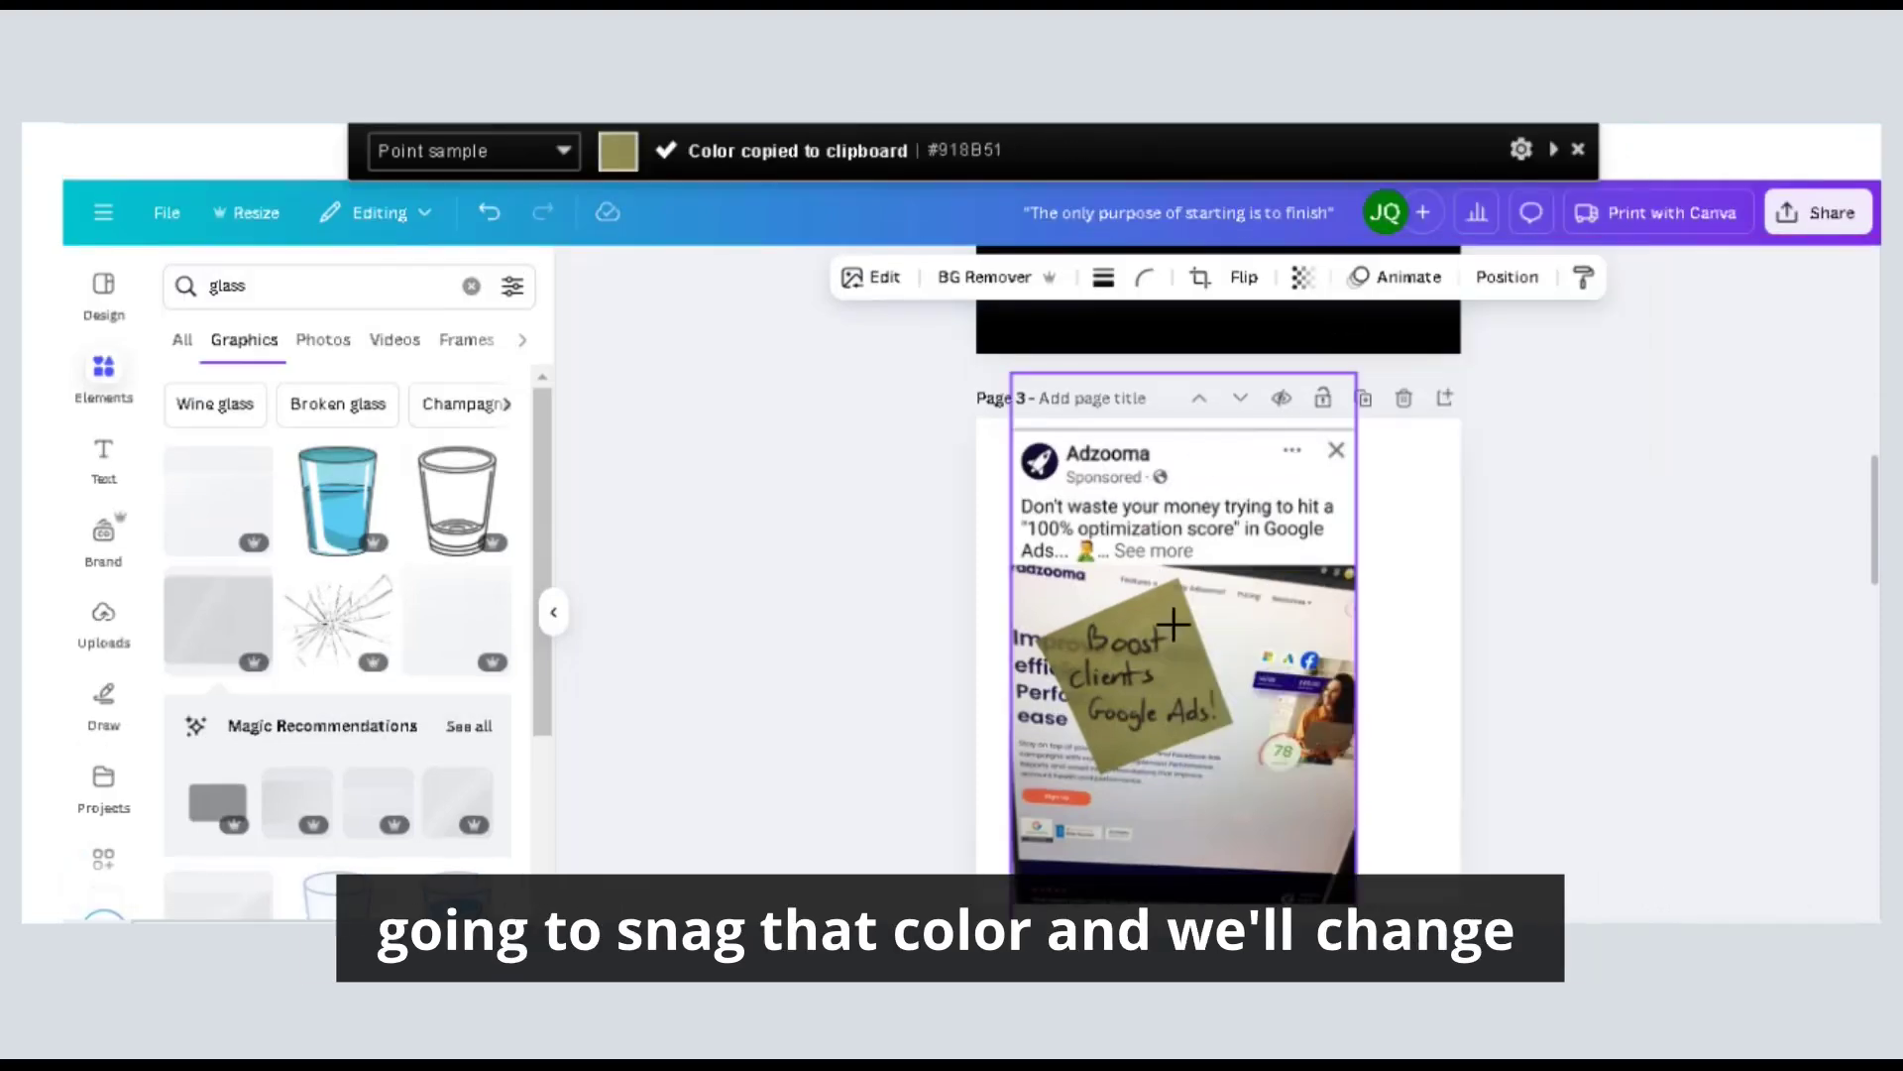
pyautogui.scroll(-5, 1174, 625)
pyautogui.click(1178, 630)
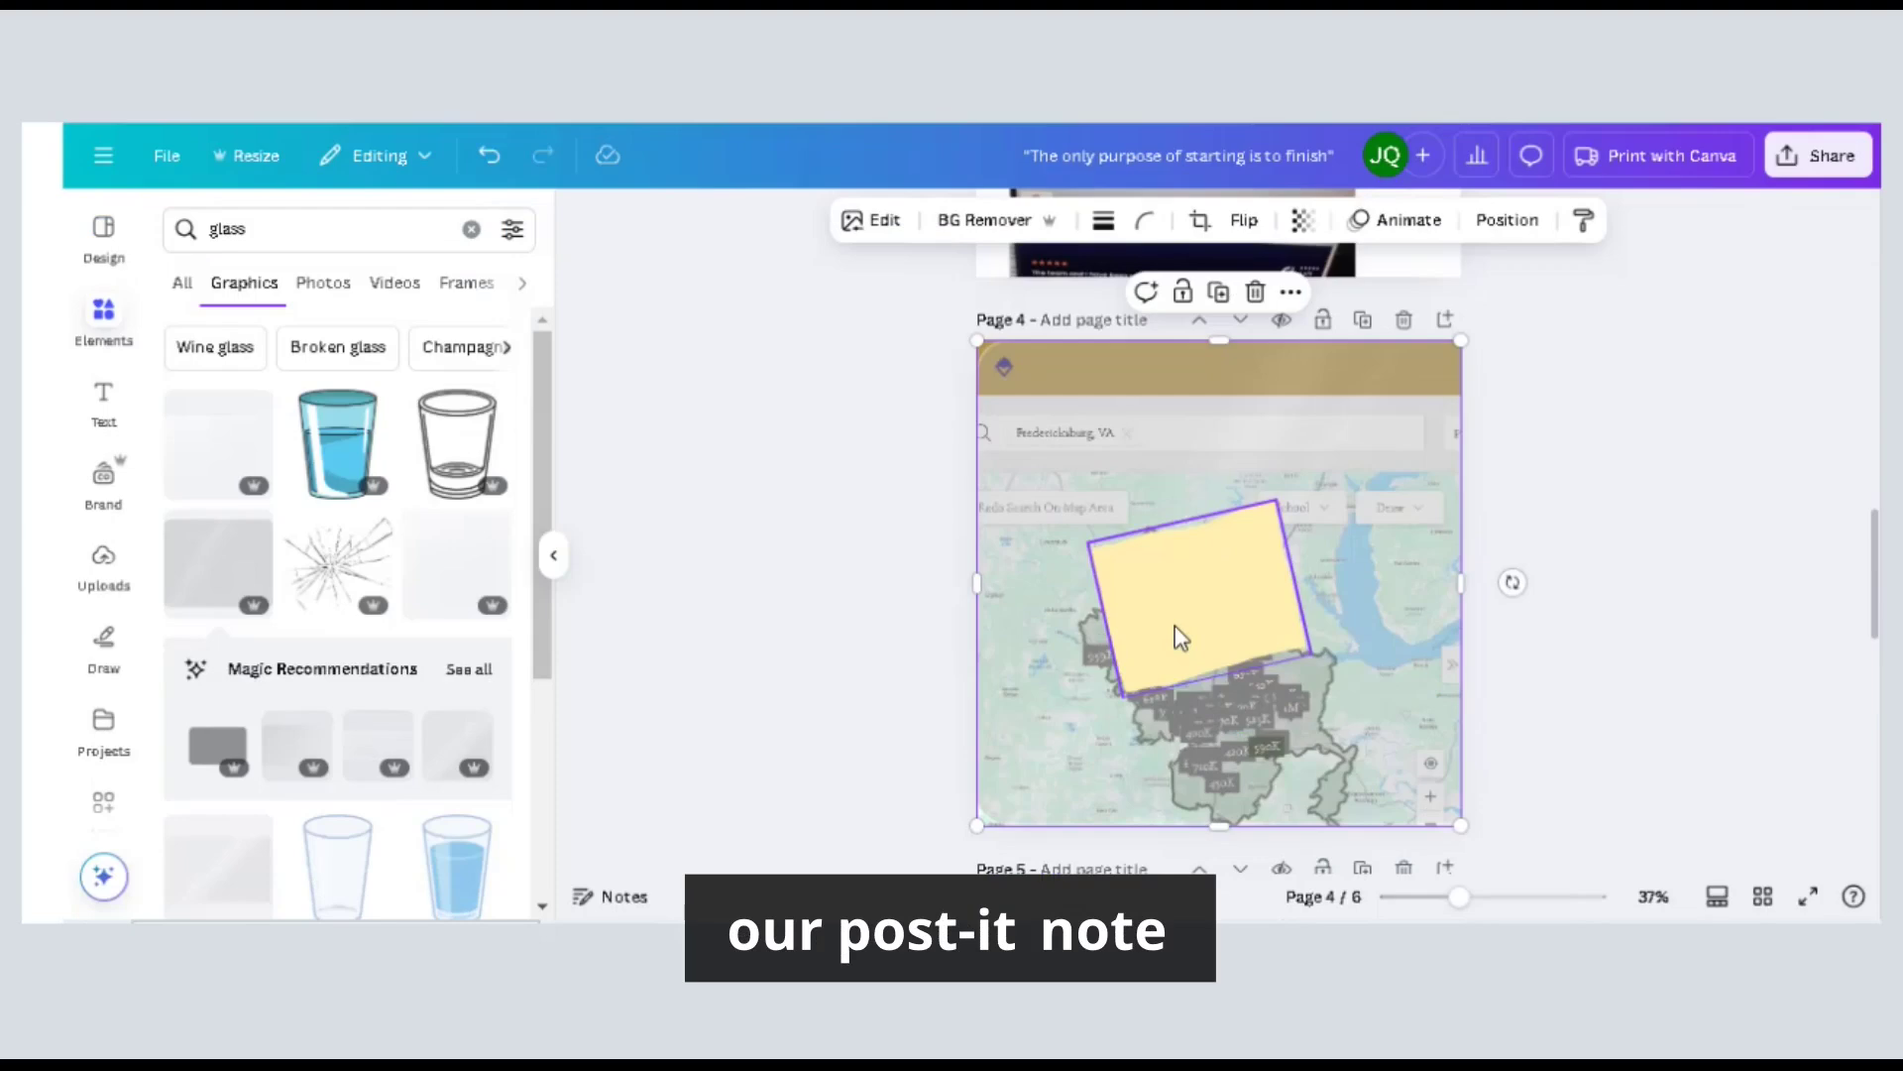
pyautogui.click(1180, 637)
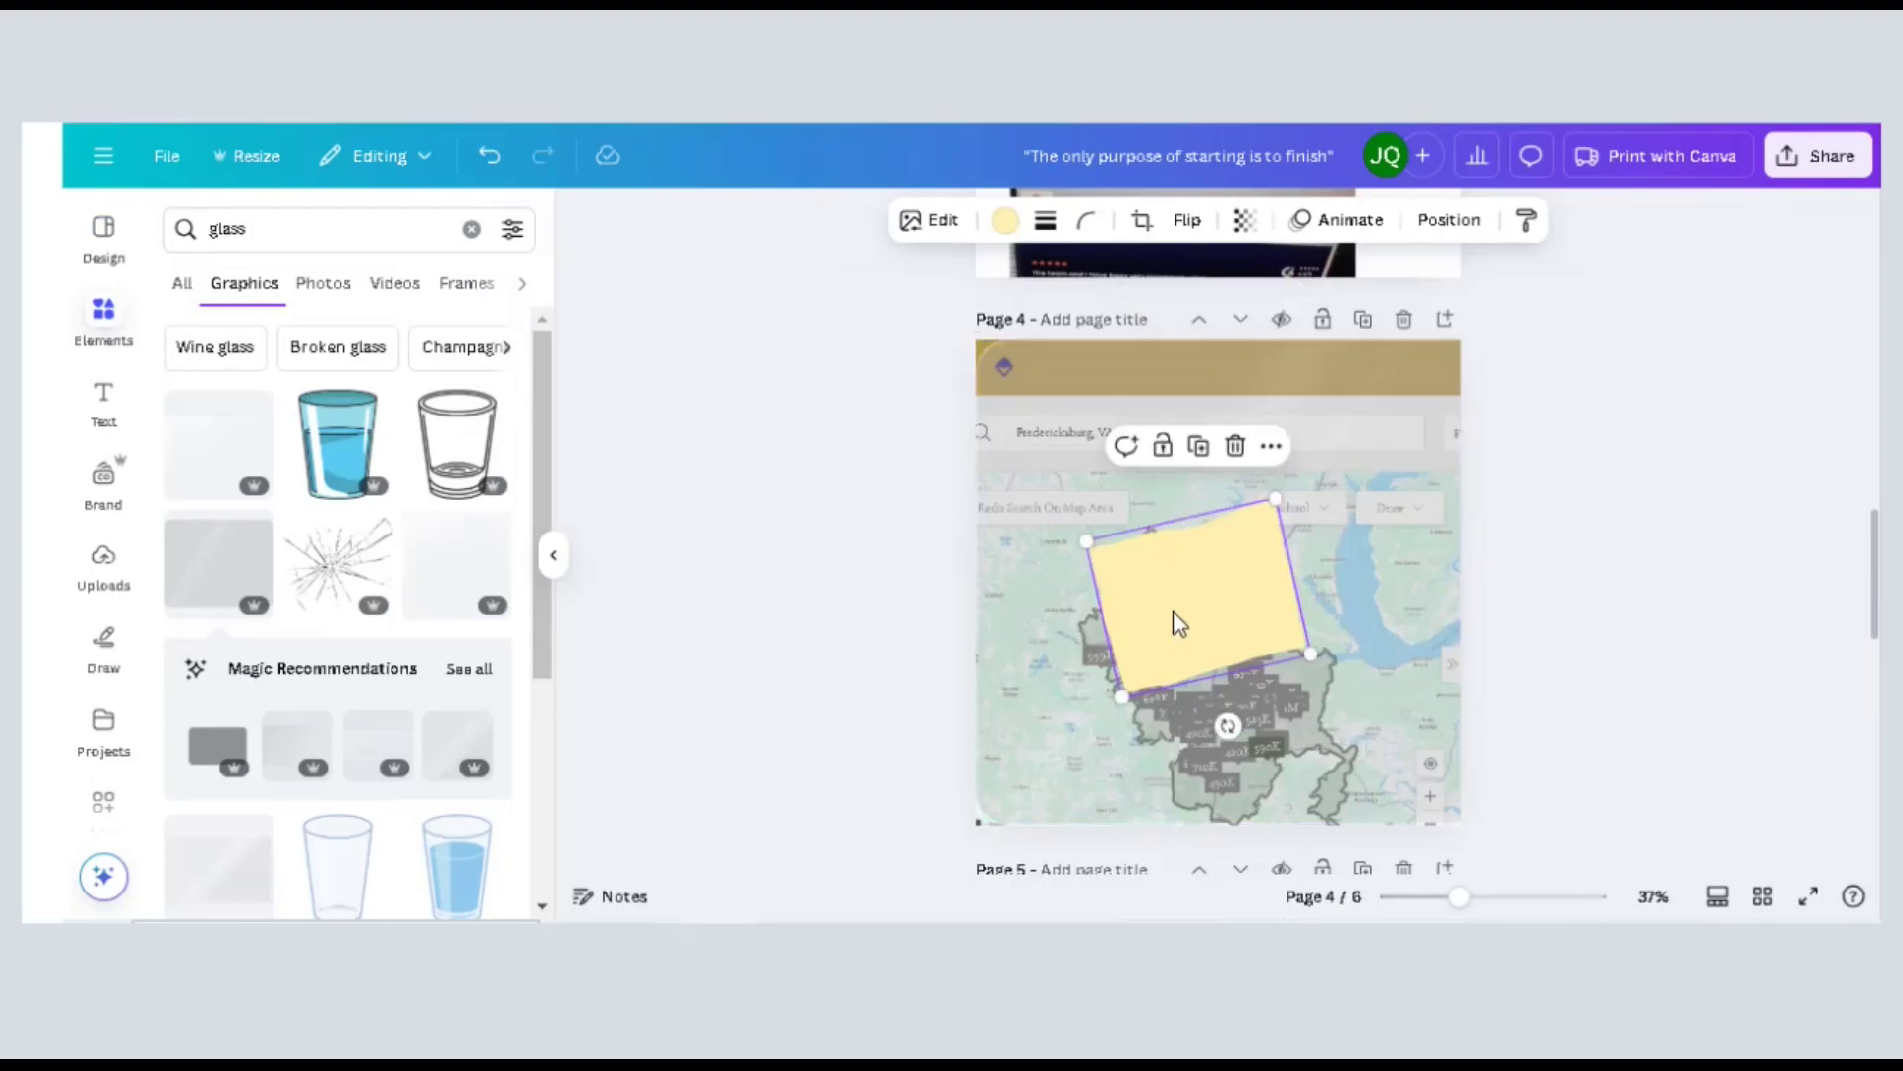
pyautogui.click(1004, 222)
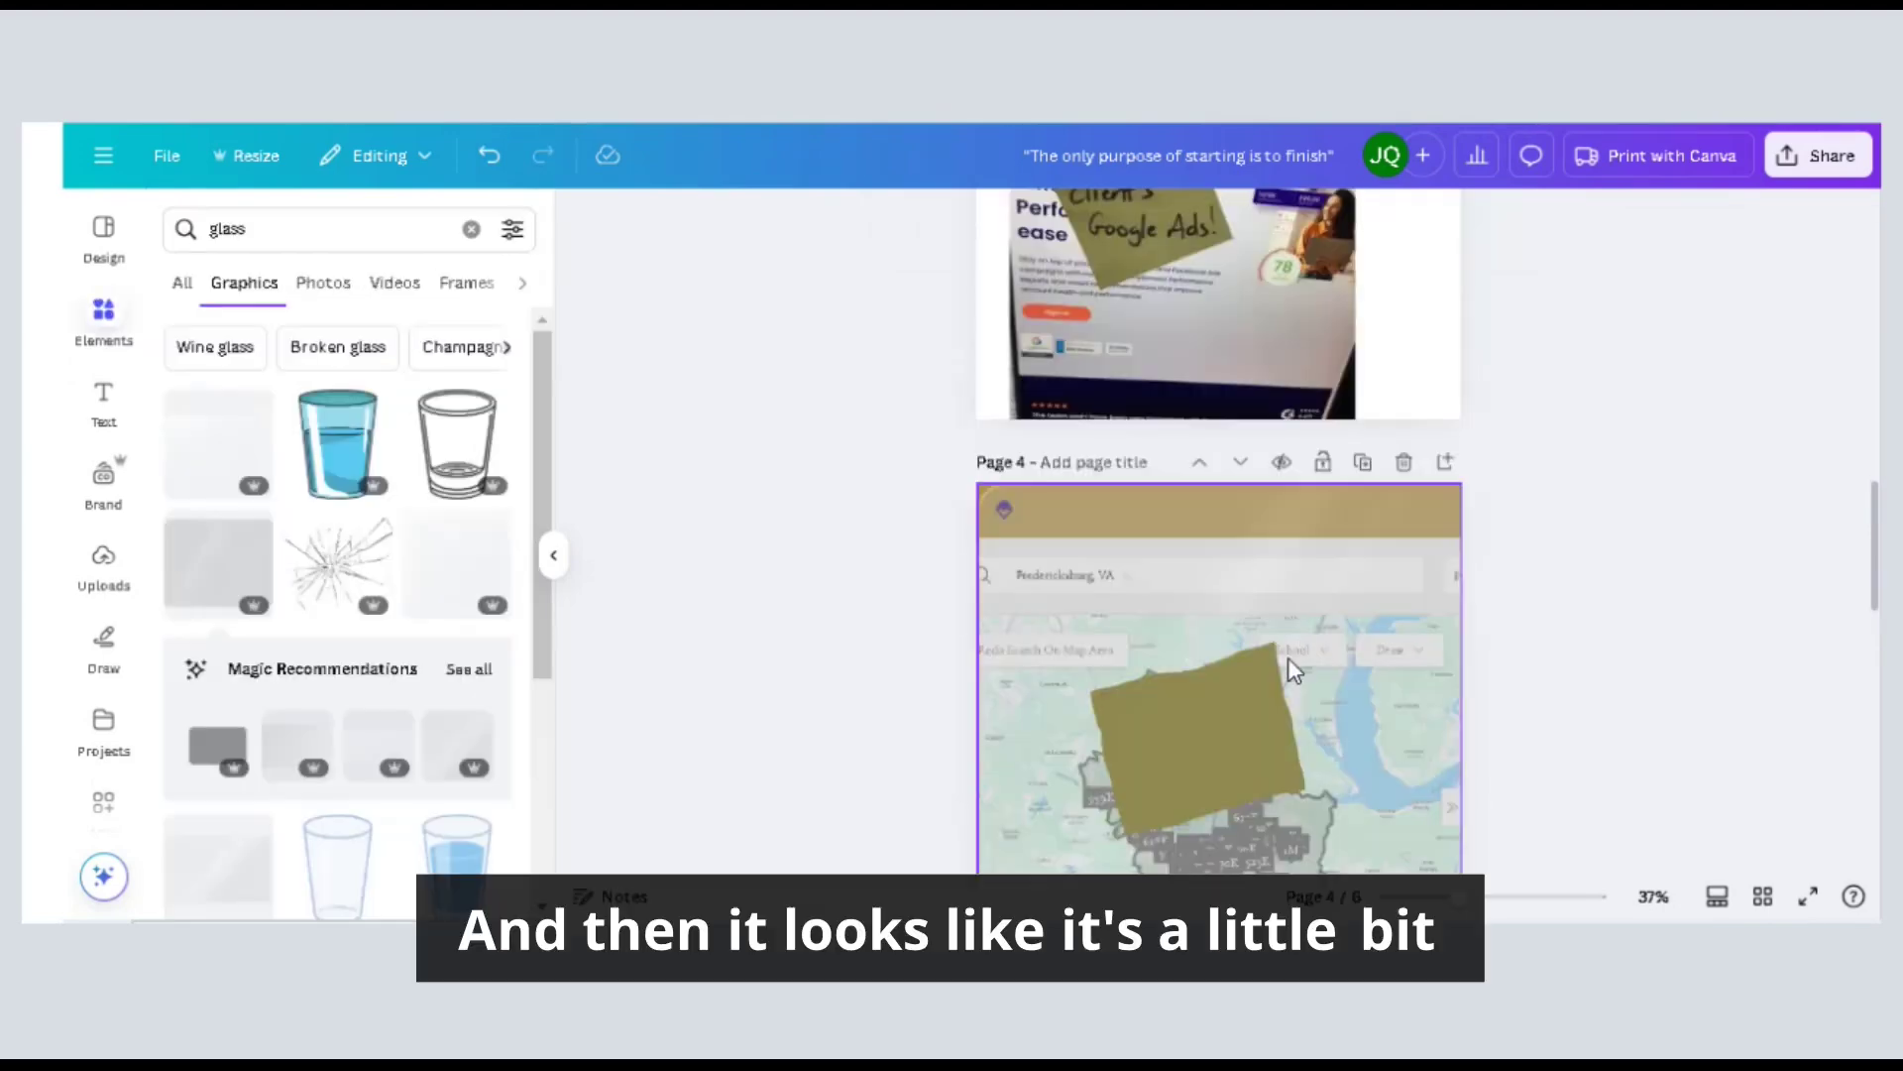
# Try a transparency value of 83 on the olive sticky note and compare it with the sample ad's note.
pyautogui.click(1198, 696)
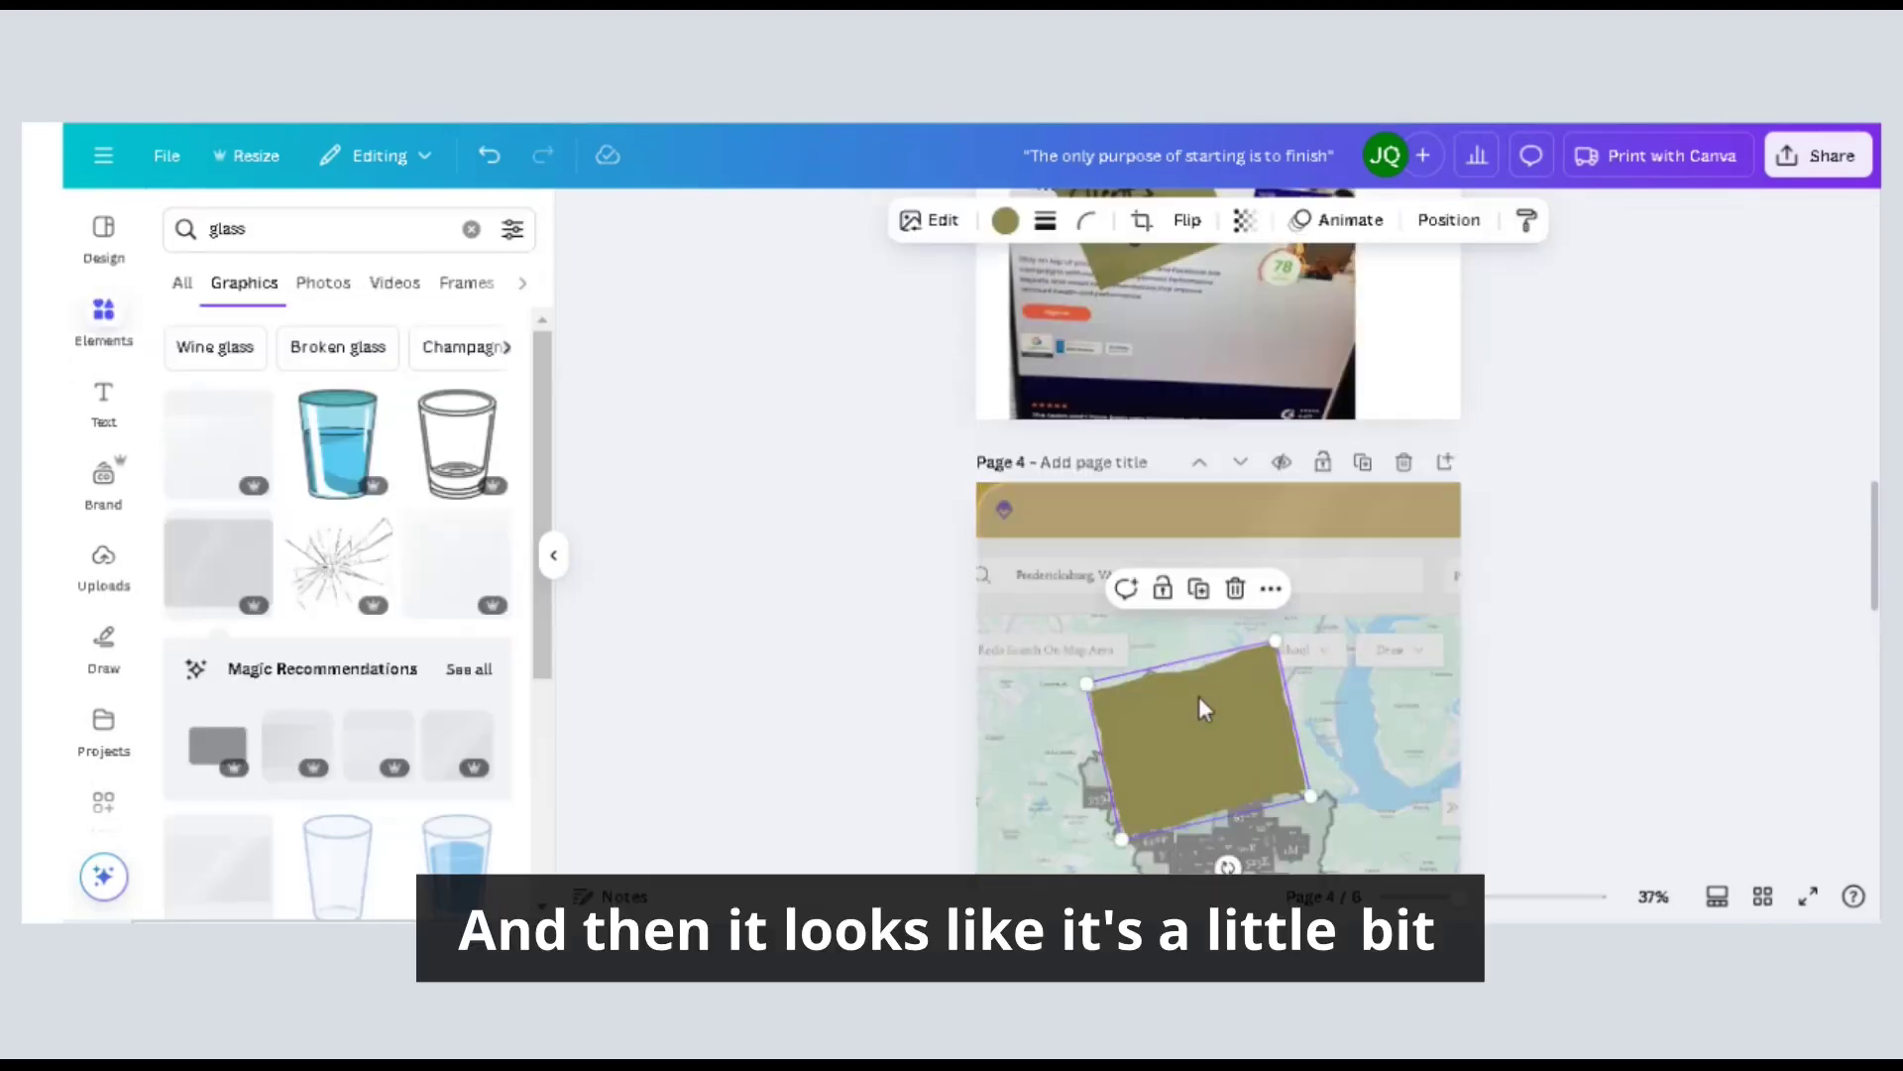
pyautogui.click(1244, 220)
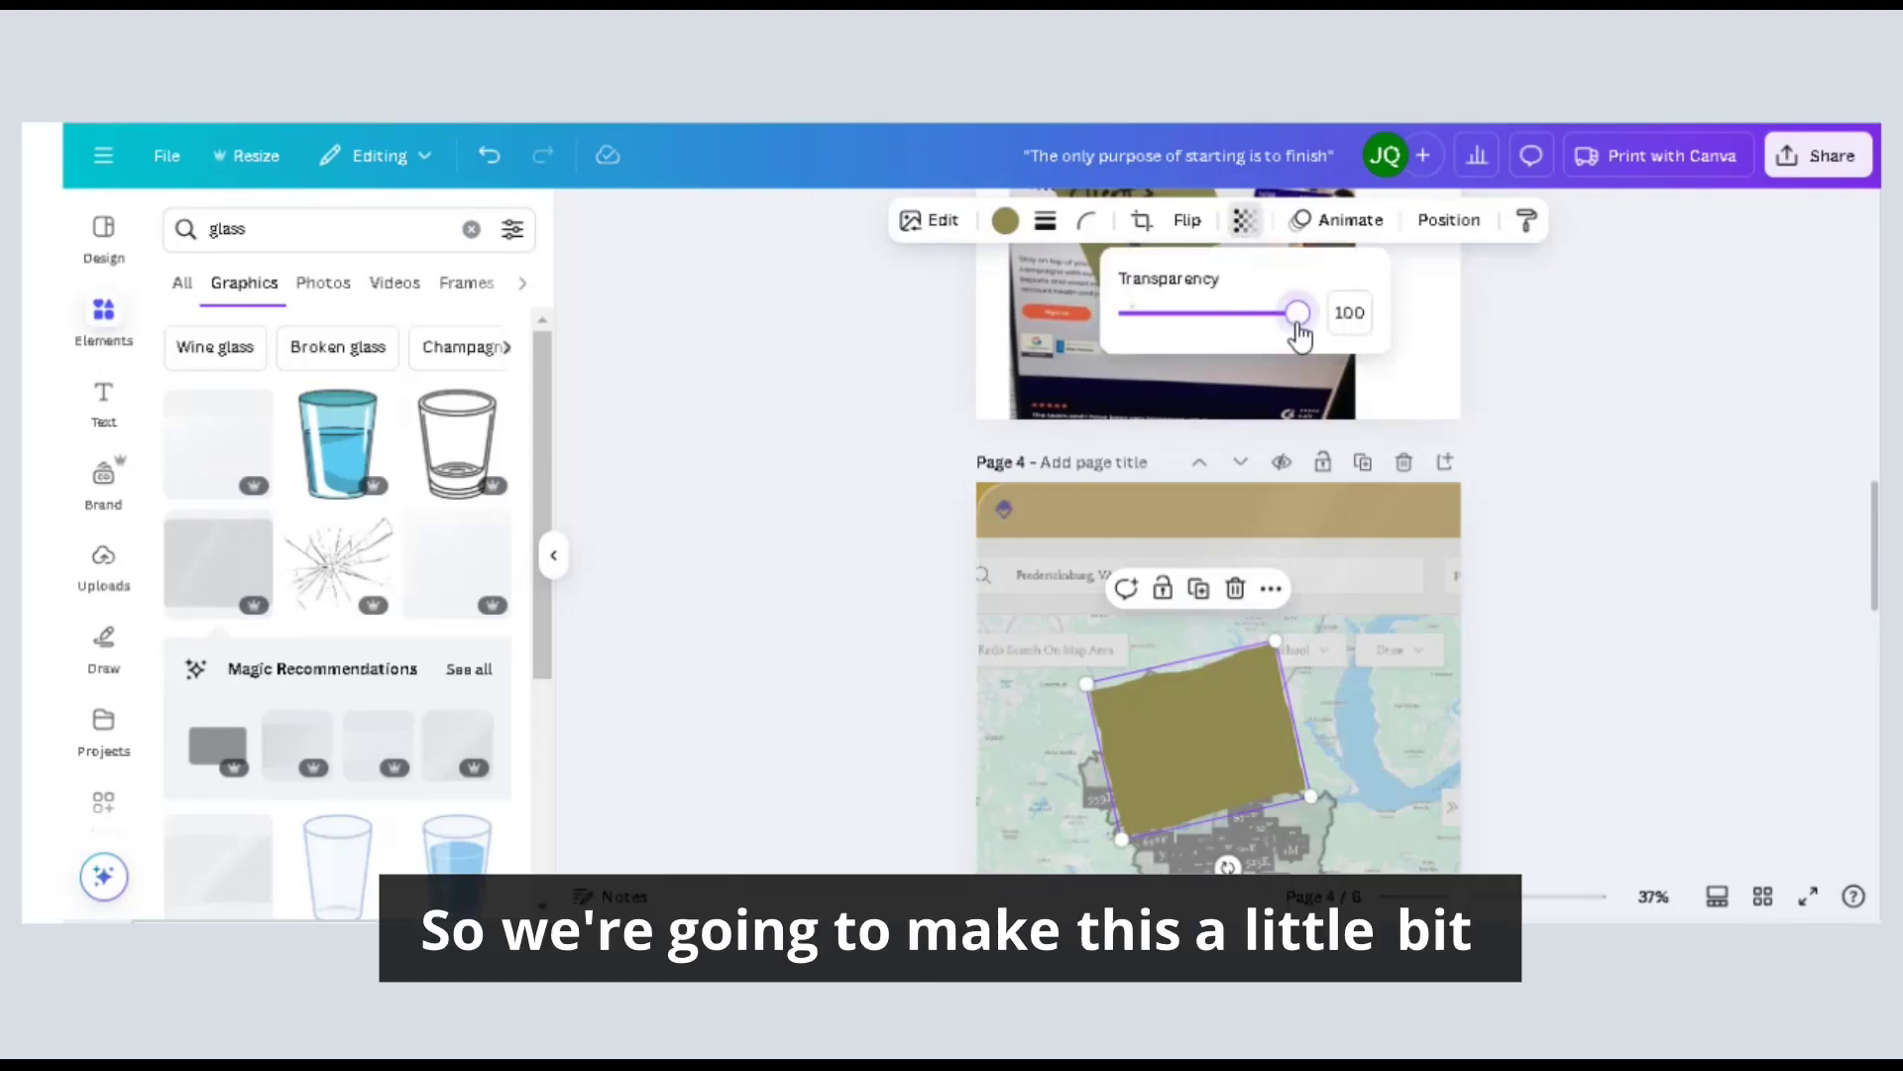
pyautogui.moveTo(1299, 336)
pyautogui.mouseDown()
pyautogui.moveTo(1246, 333)
pyautogui.moveTo(1275, 334)
pyautogui.mouseUp()
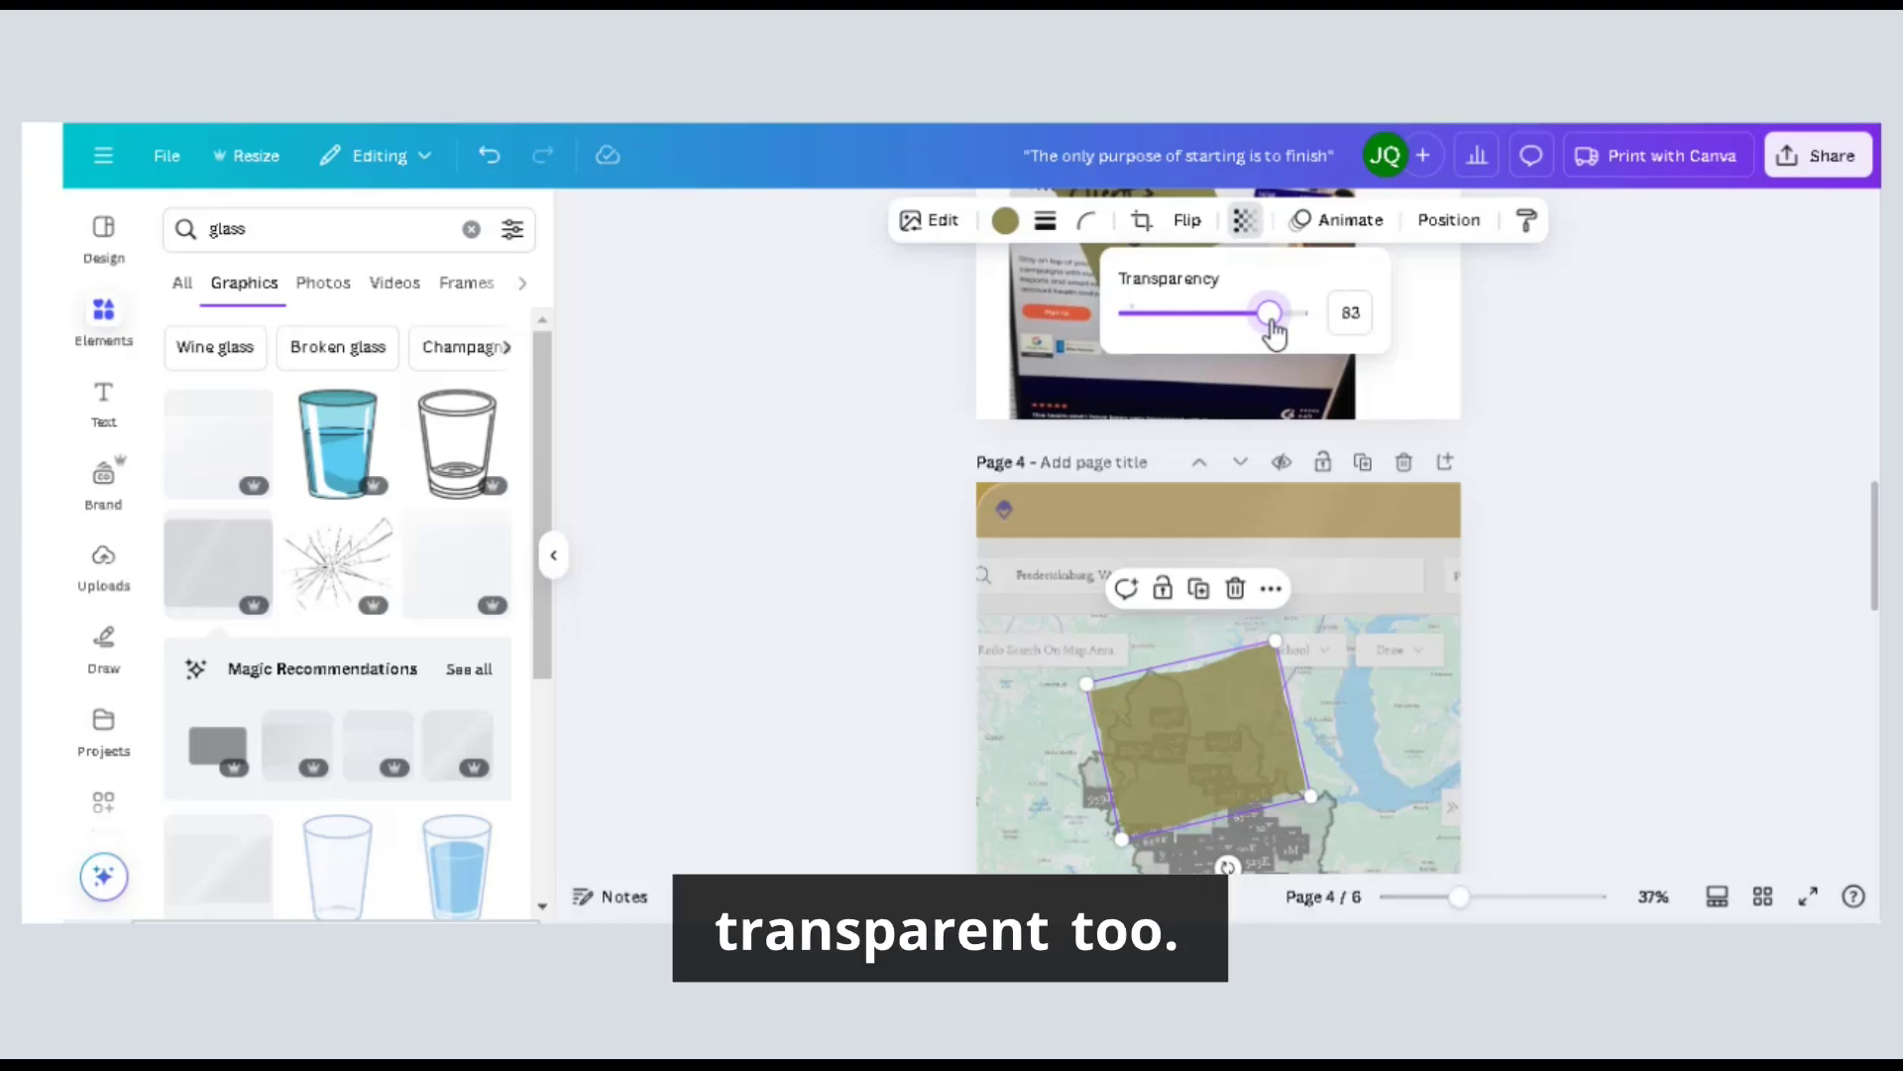
pyautogui.click(1623, 701)
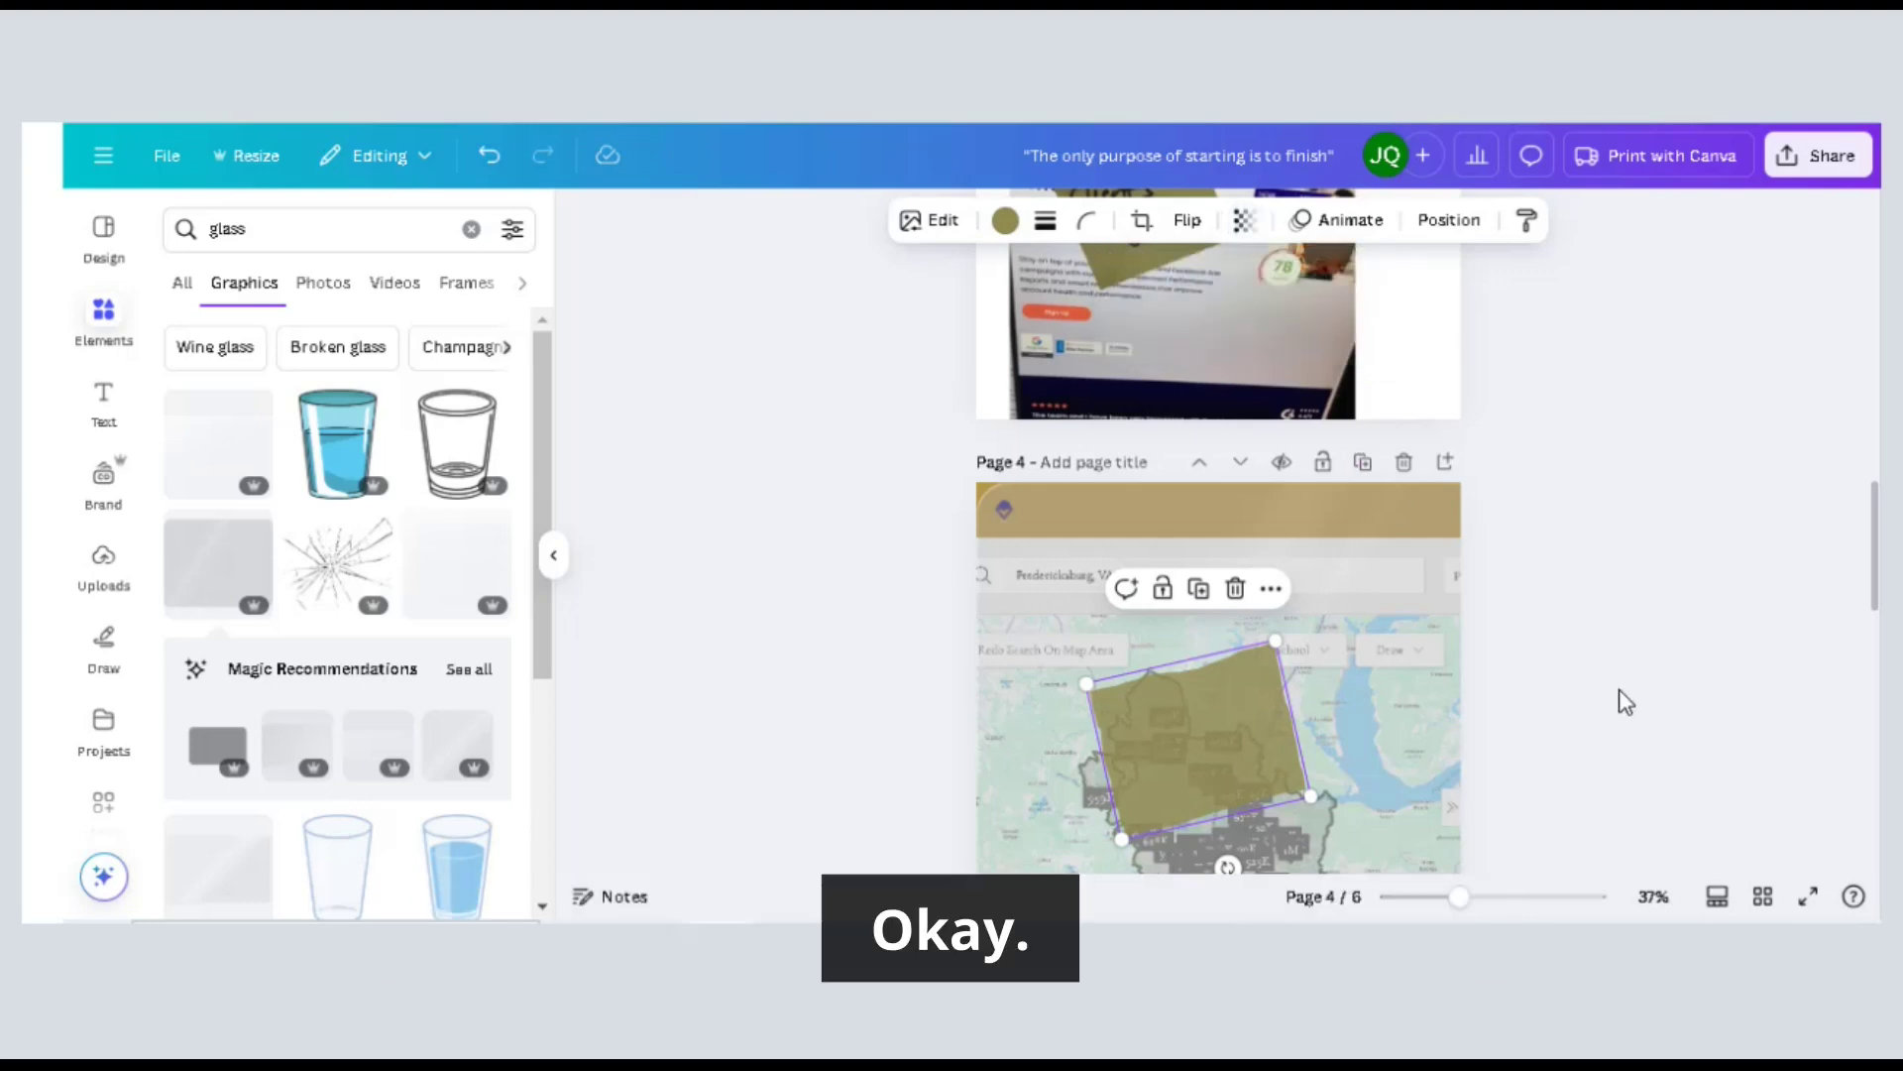
pyautogui.click(1625, 701)
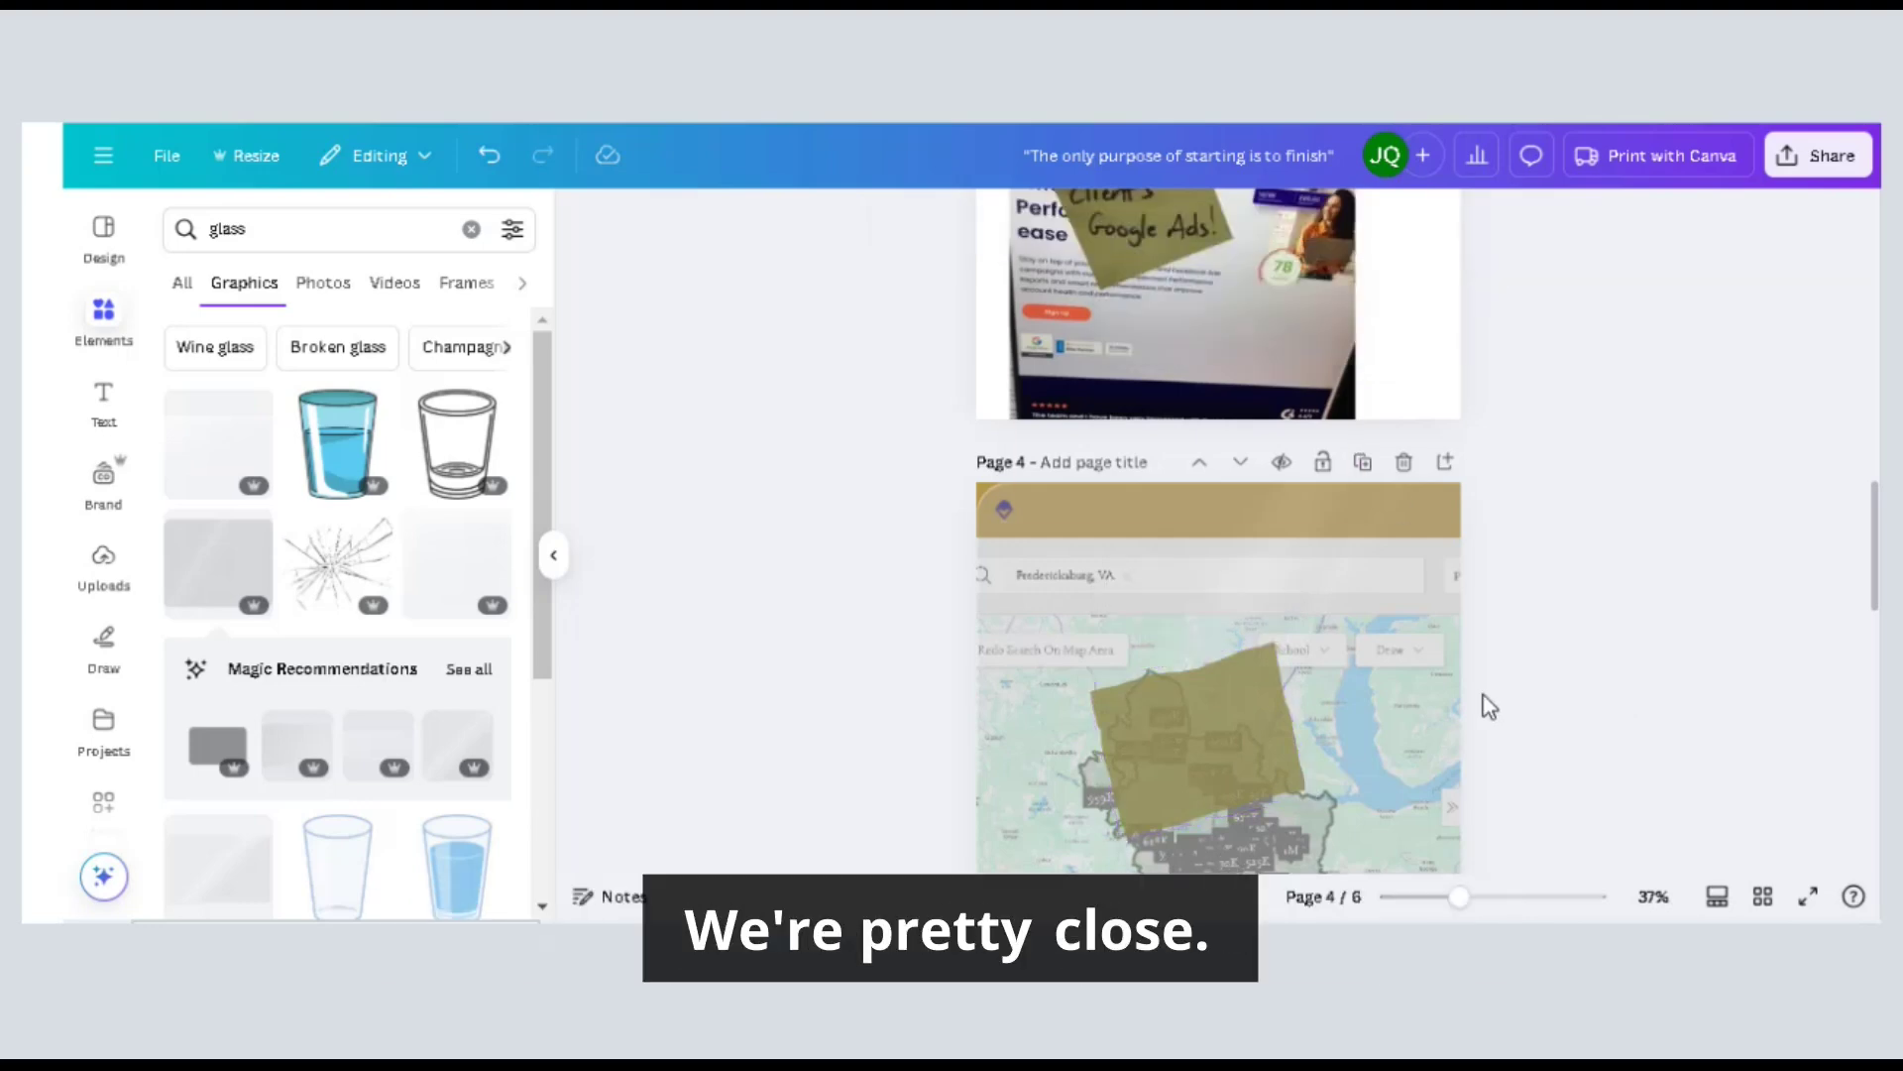
pyautogui.scroll(1, 1485, 700)
pyautogui.scroll(-1, 1484, 700)
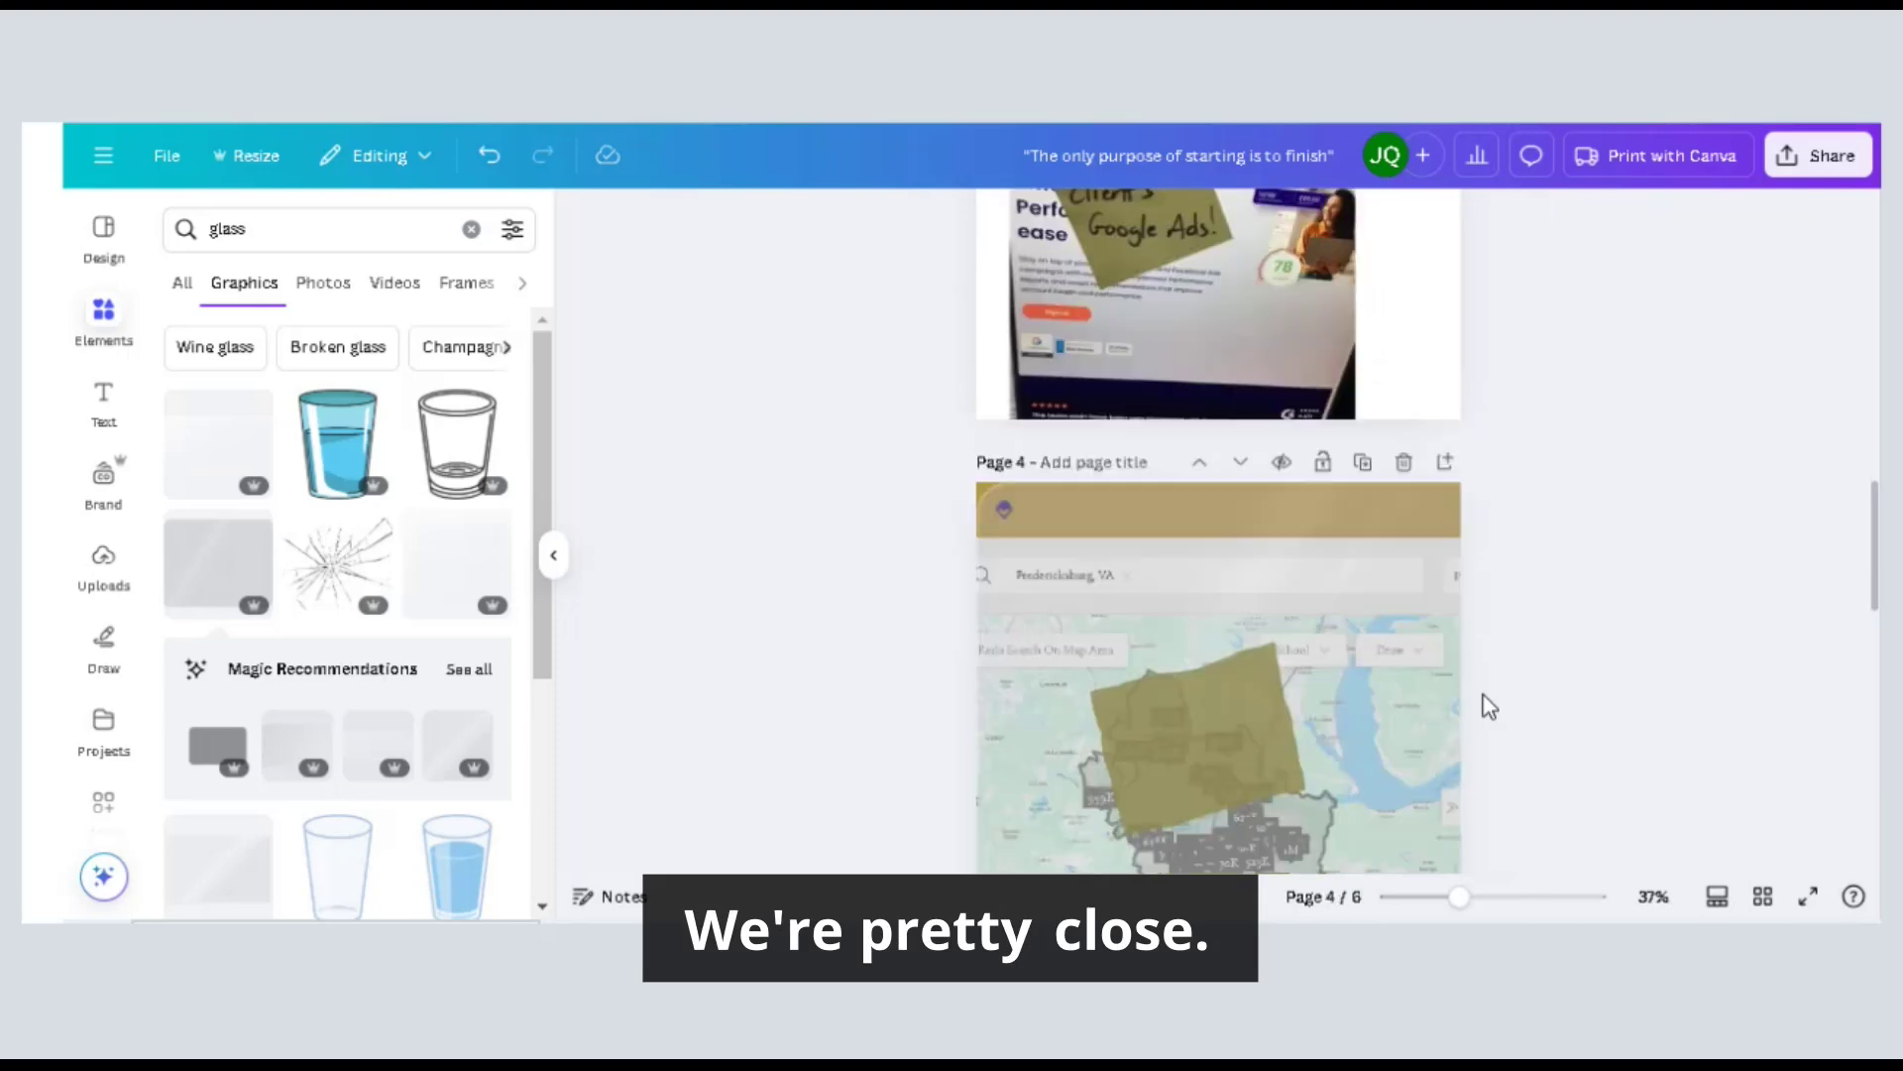
# Set the olive sticky note's transparency value to 90.
pyautogui.click(1157, 731)
pyautogui.click(1244, 220)
pyautogui.moveTo(1262, 324); pyautogui.dragTo(1286, 337)
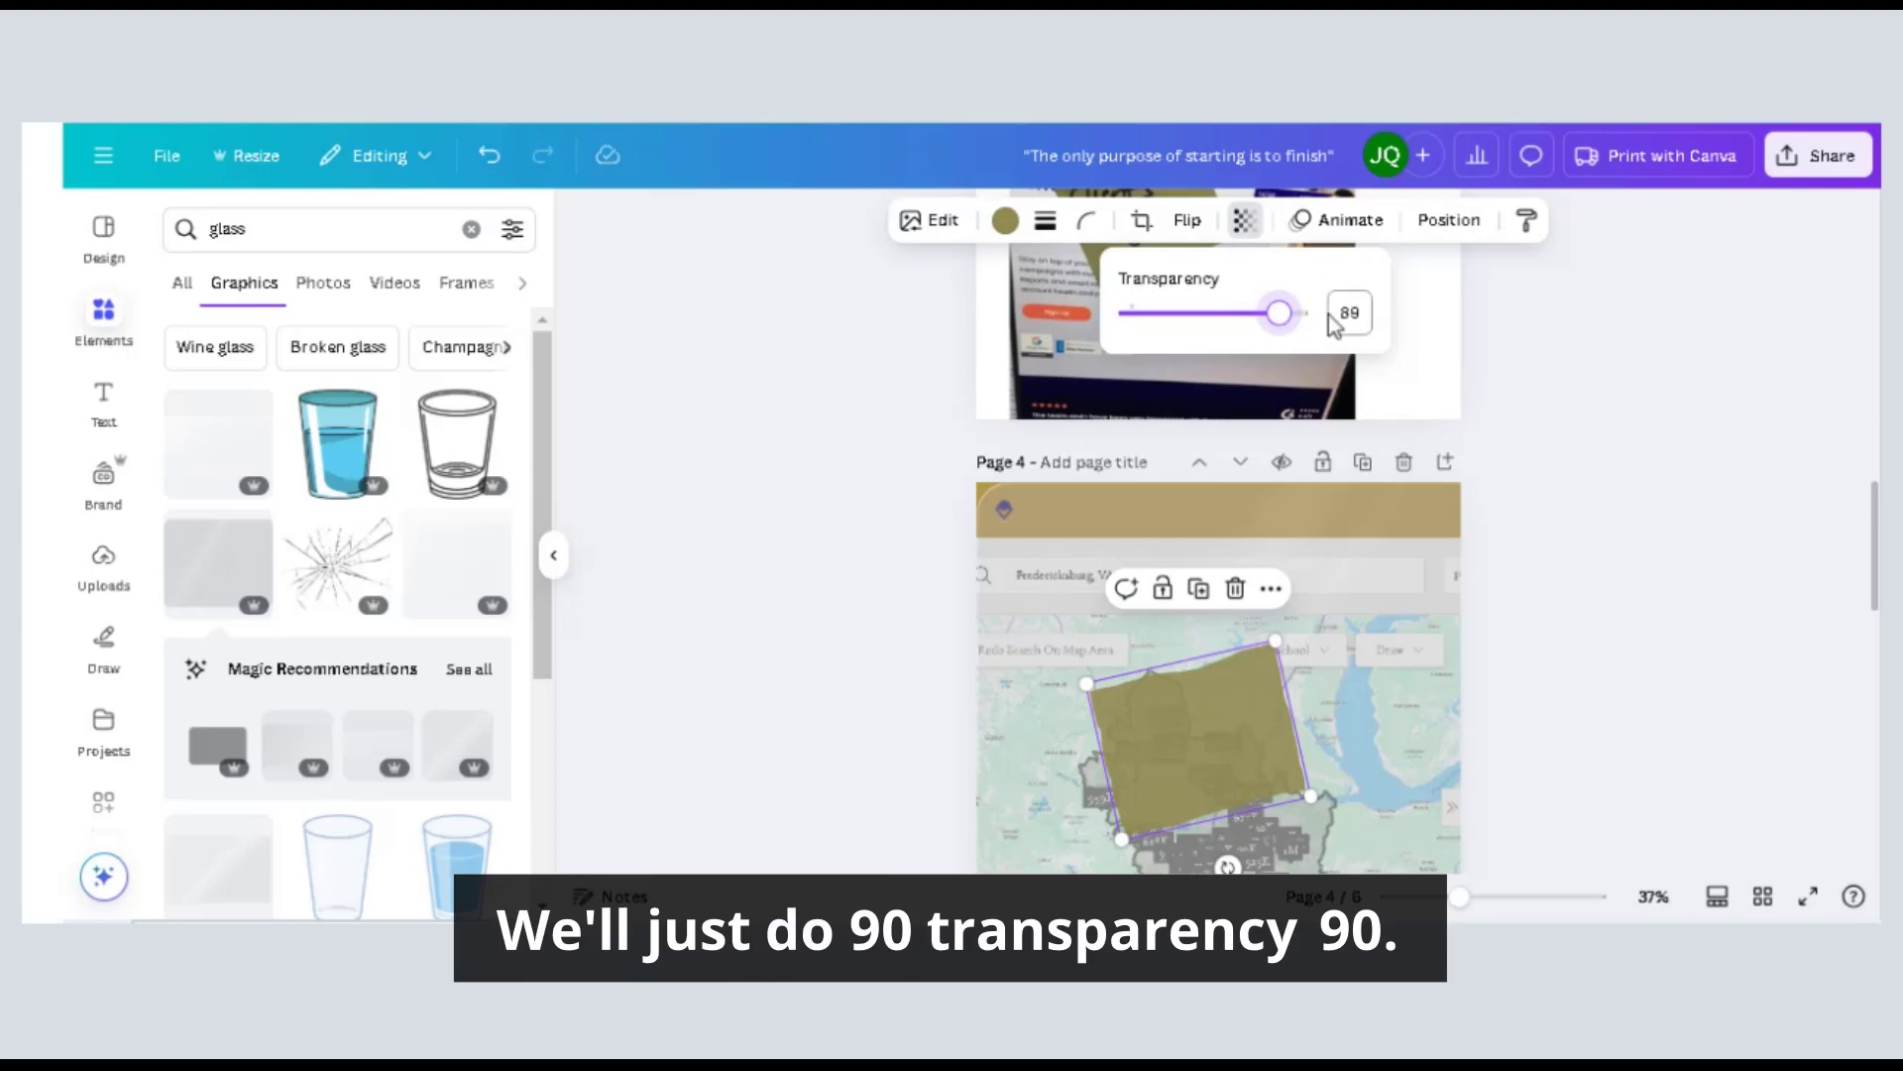
pyautogui.click(1338, 314)
pyautogui.click(1574, 545)
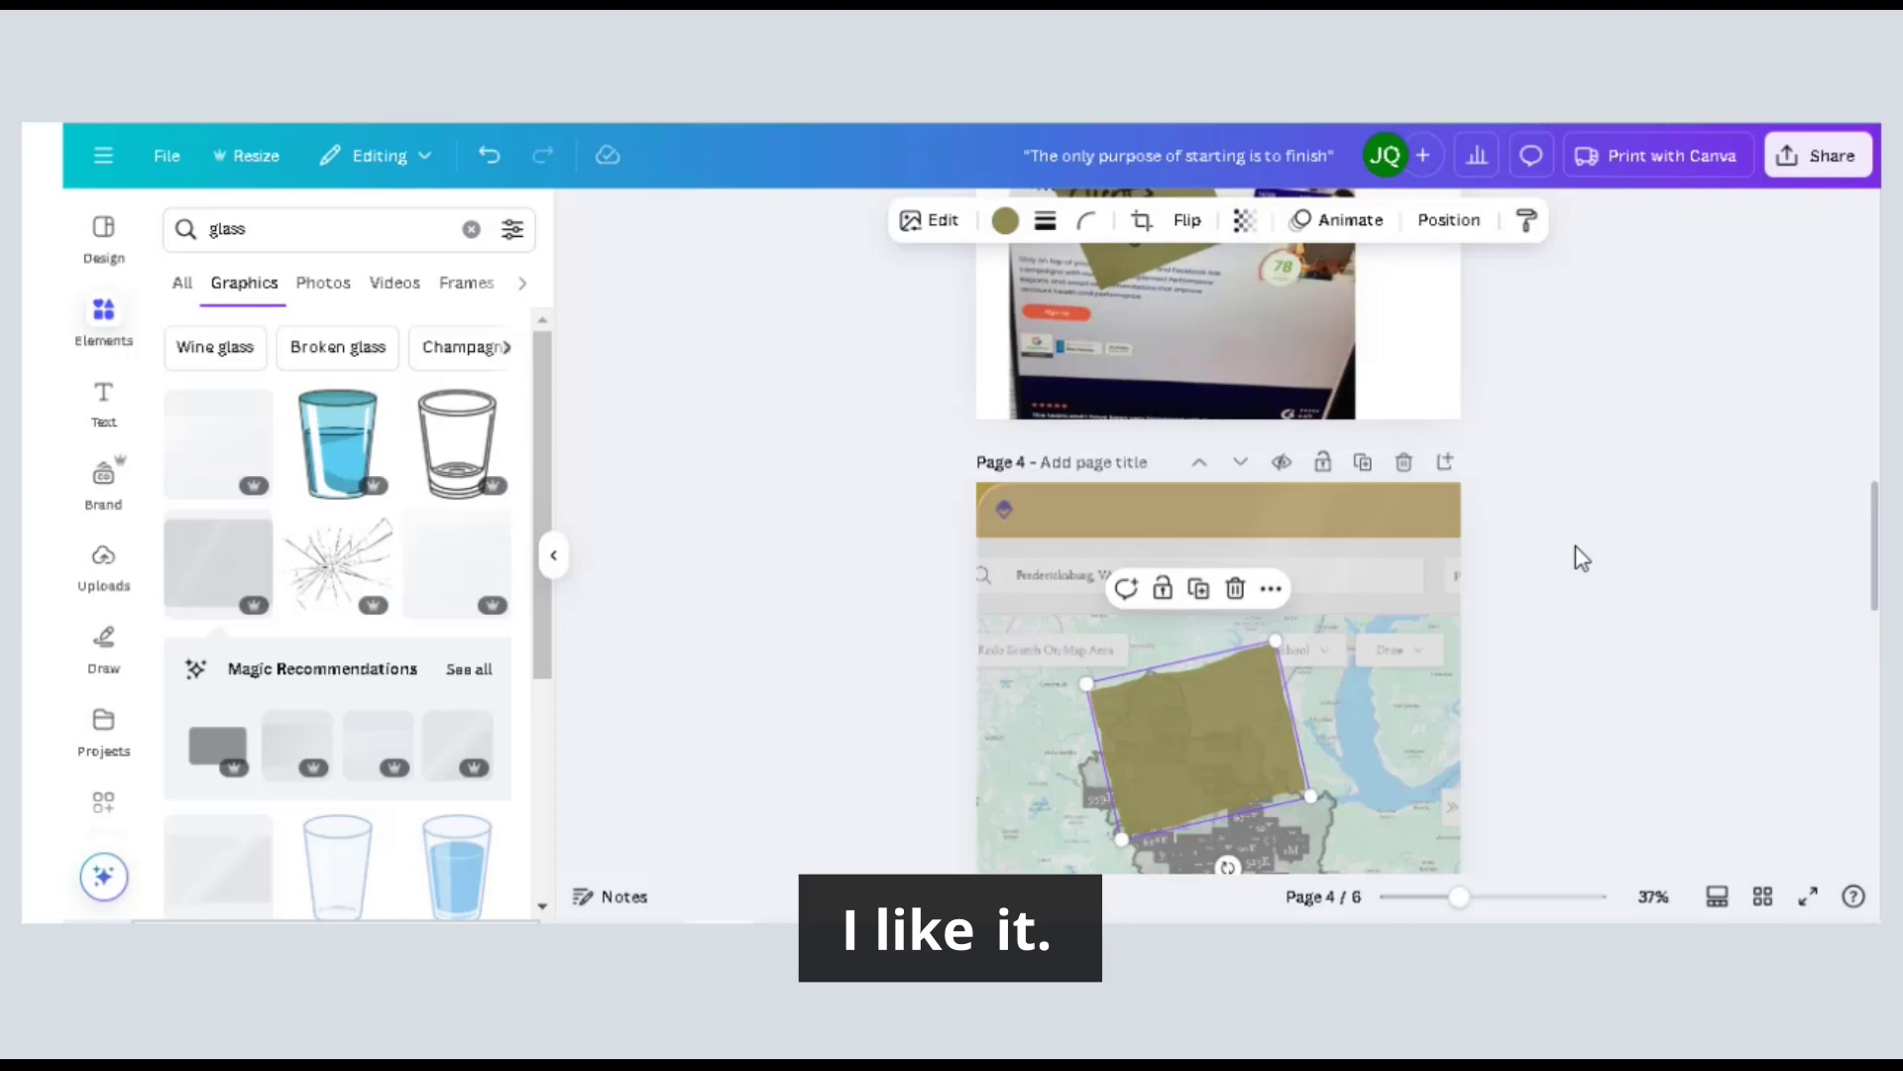
# Examine the wording and handwritten lettering on the sample ad's note as a model for the text on page 4.
pyautogui.scroll(-1, 1574, 545)
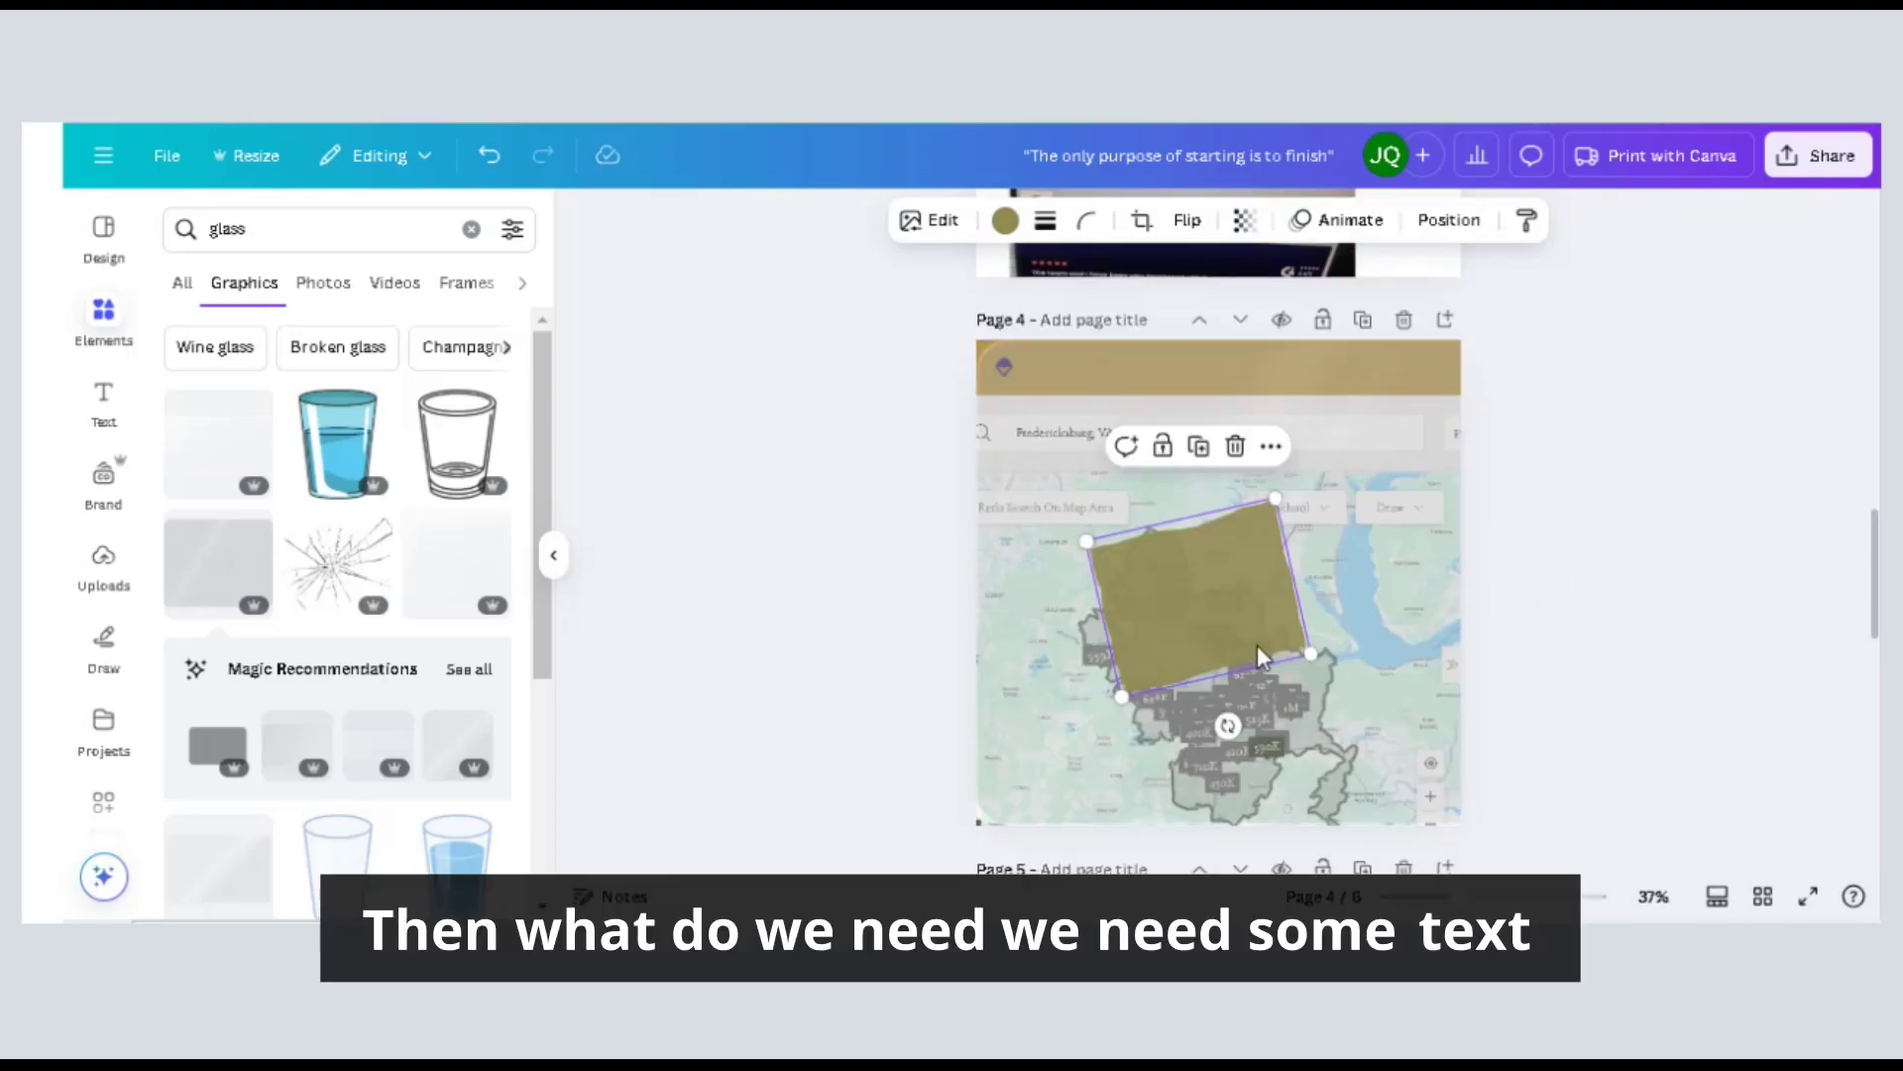
pyautogui.scroll(3, 1212, 549)
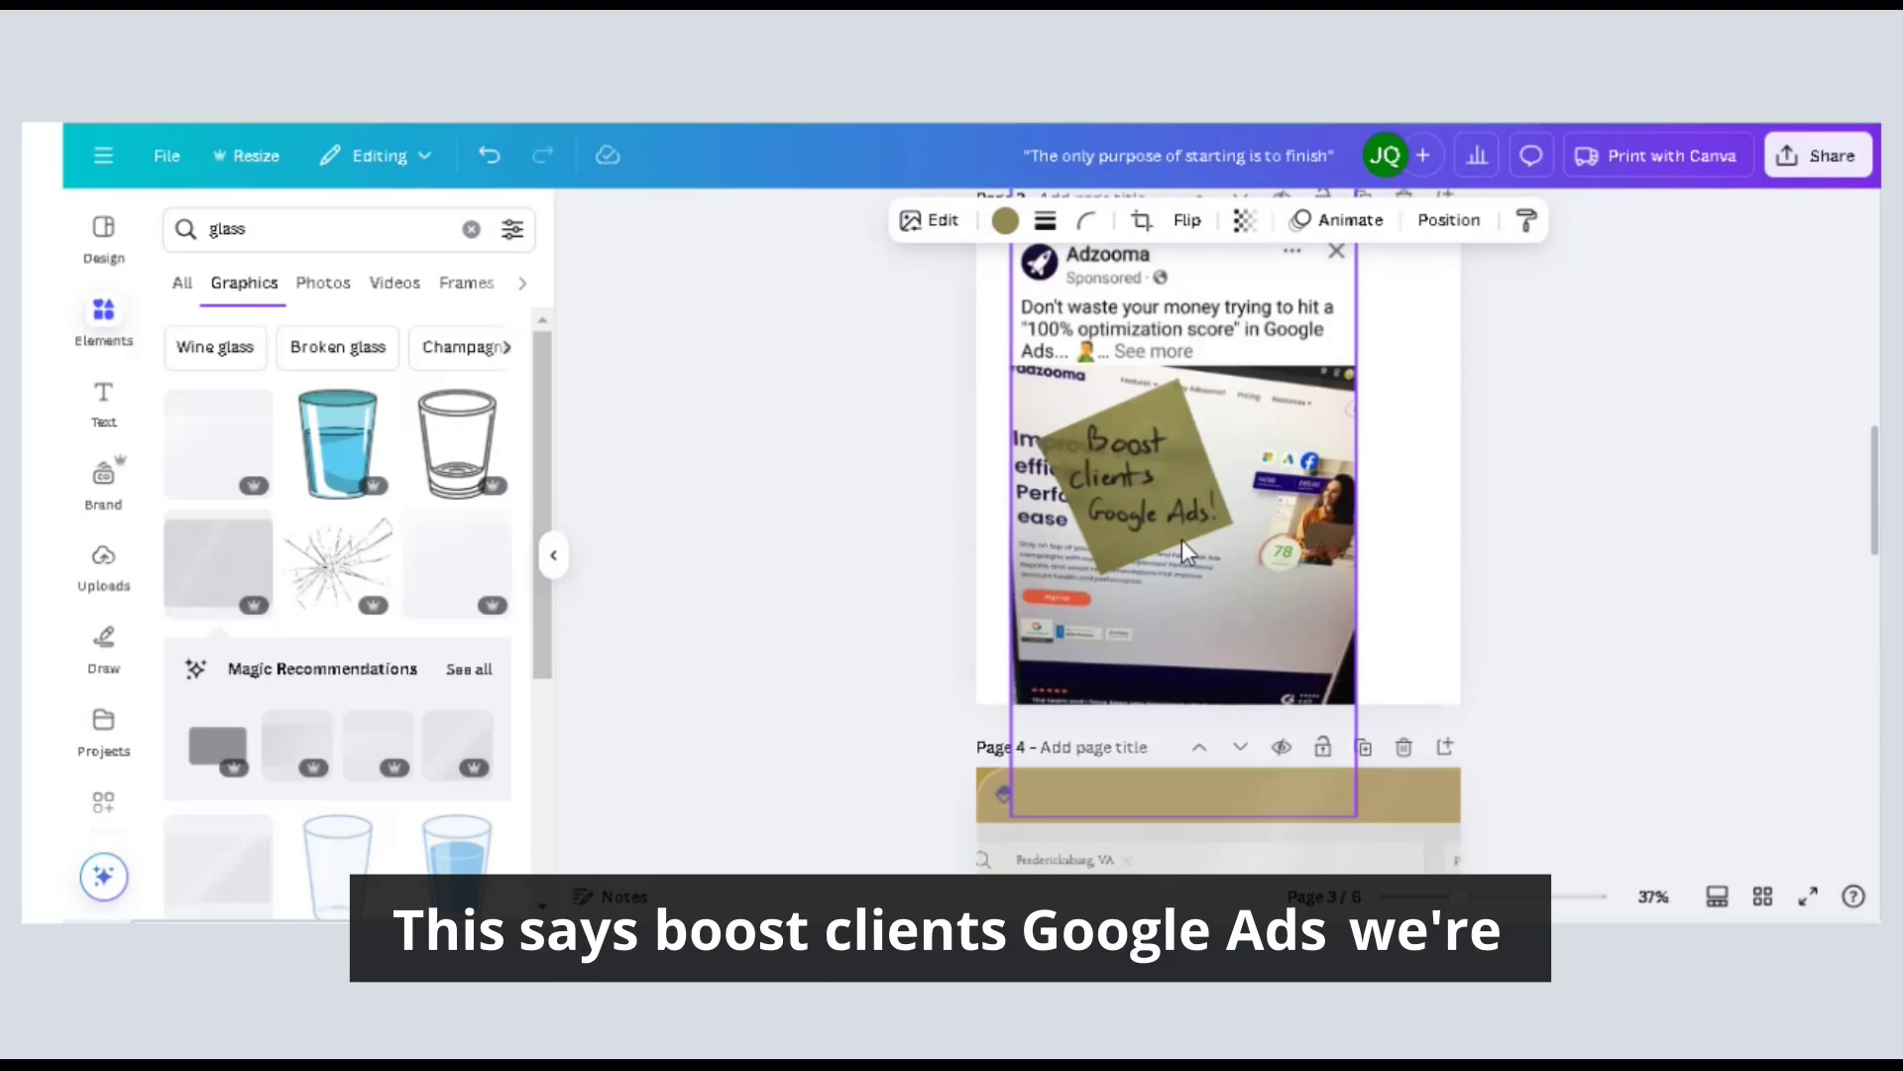
pyautogui.scroll(-2, 1182, 539)
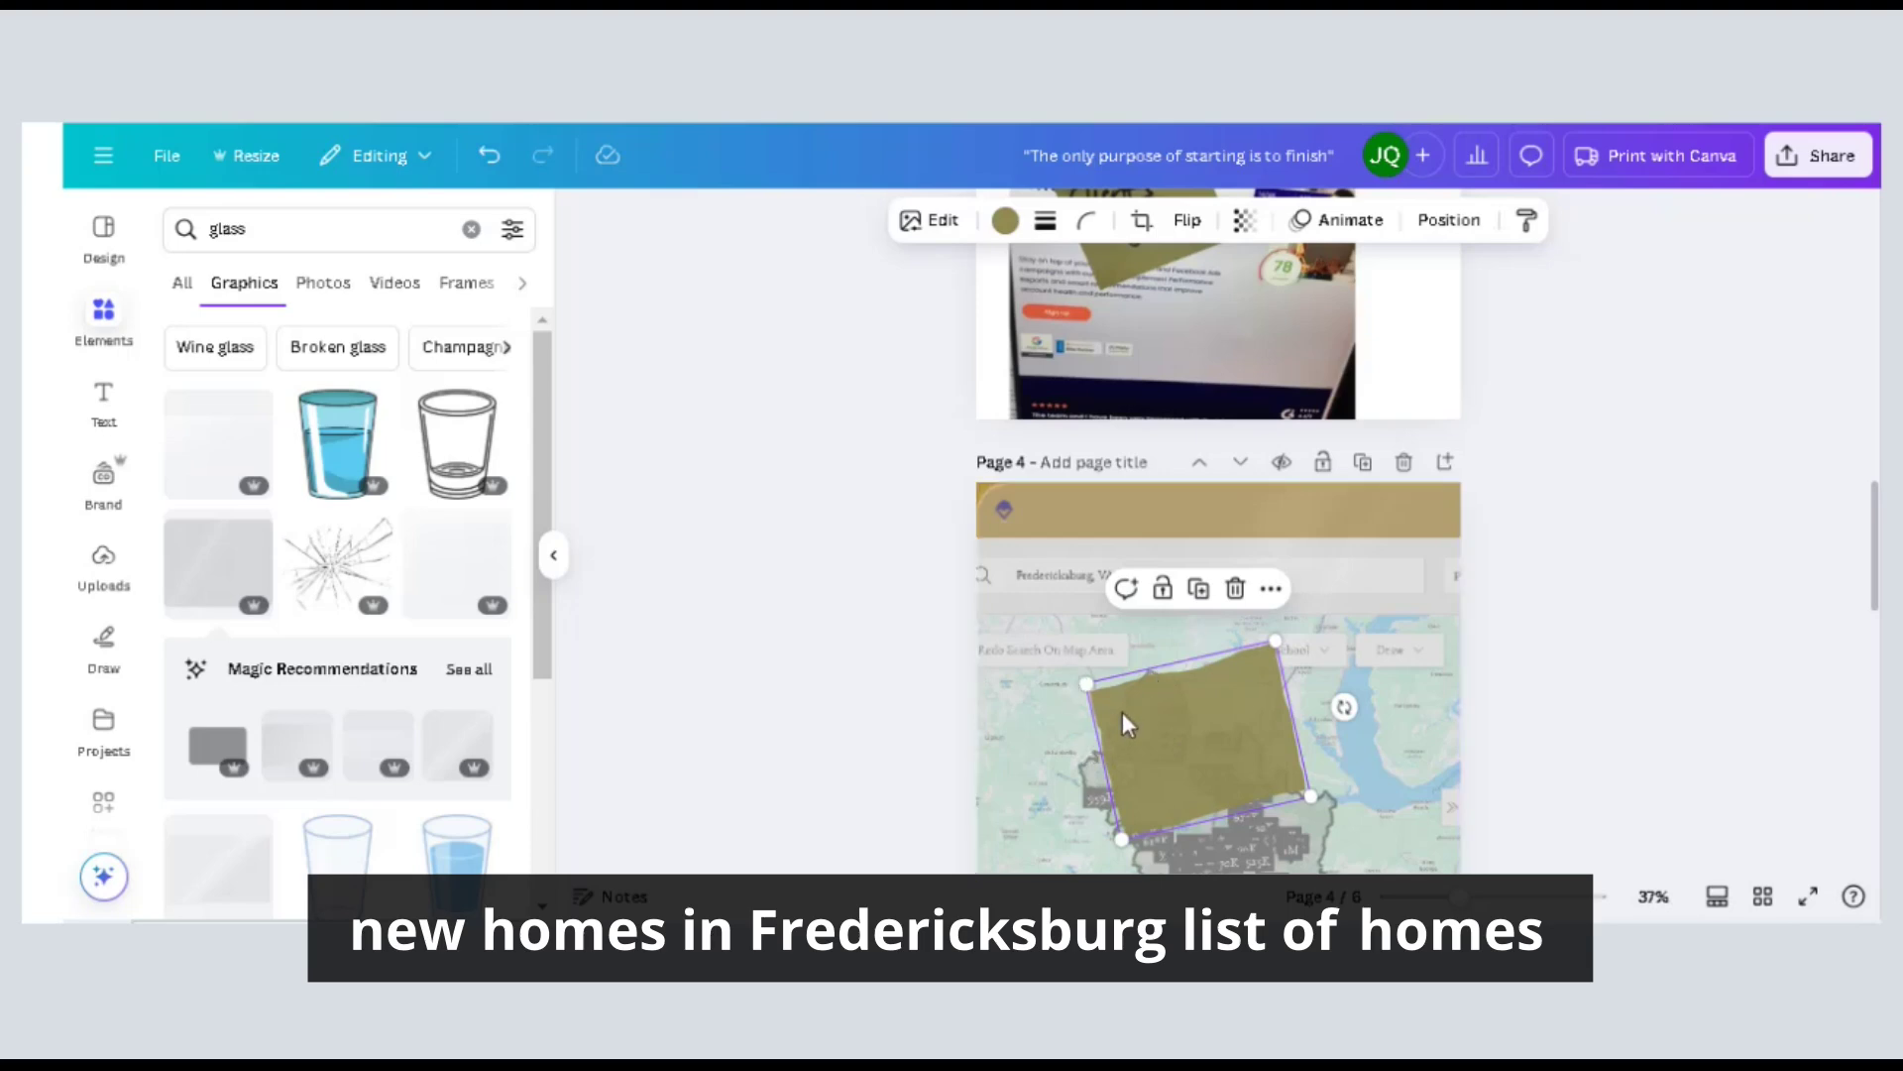
pyautogui.scroll(-3, 1171, 758)
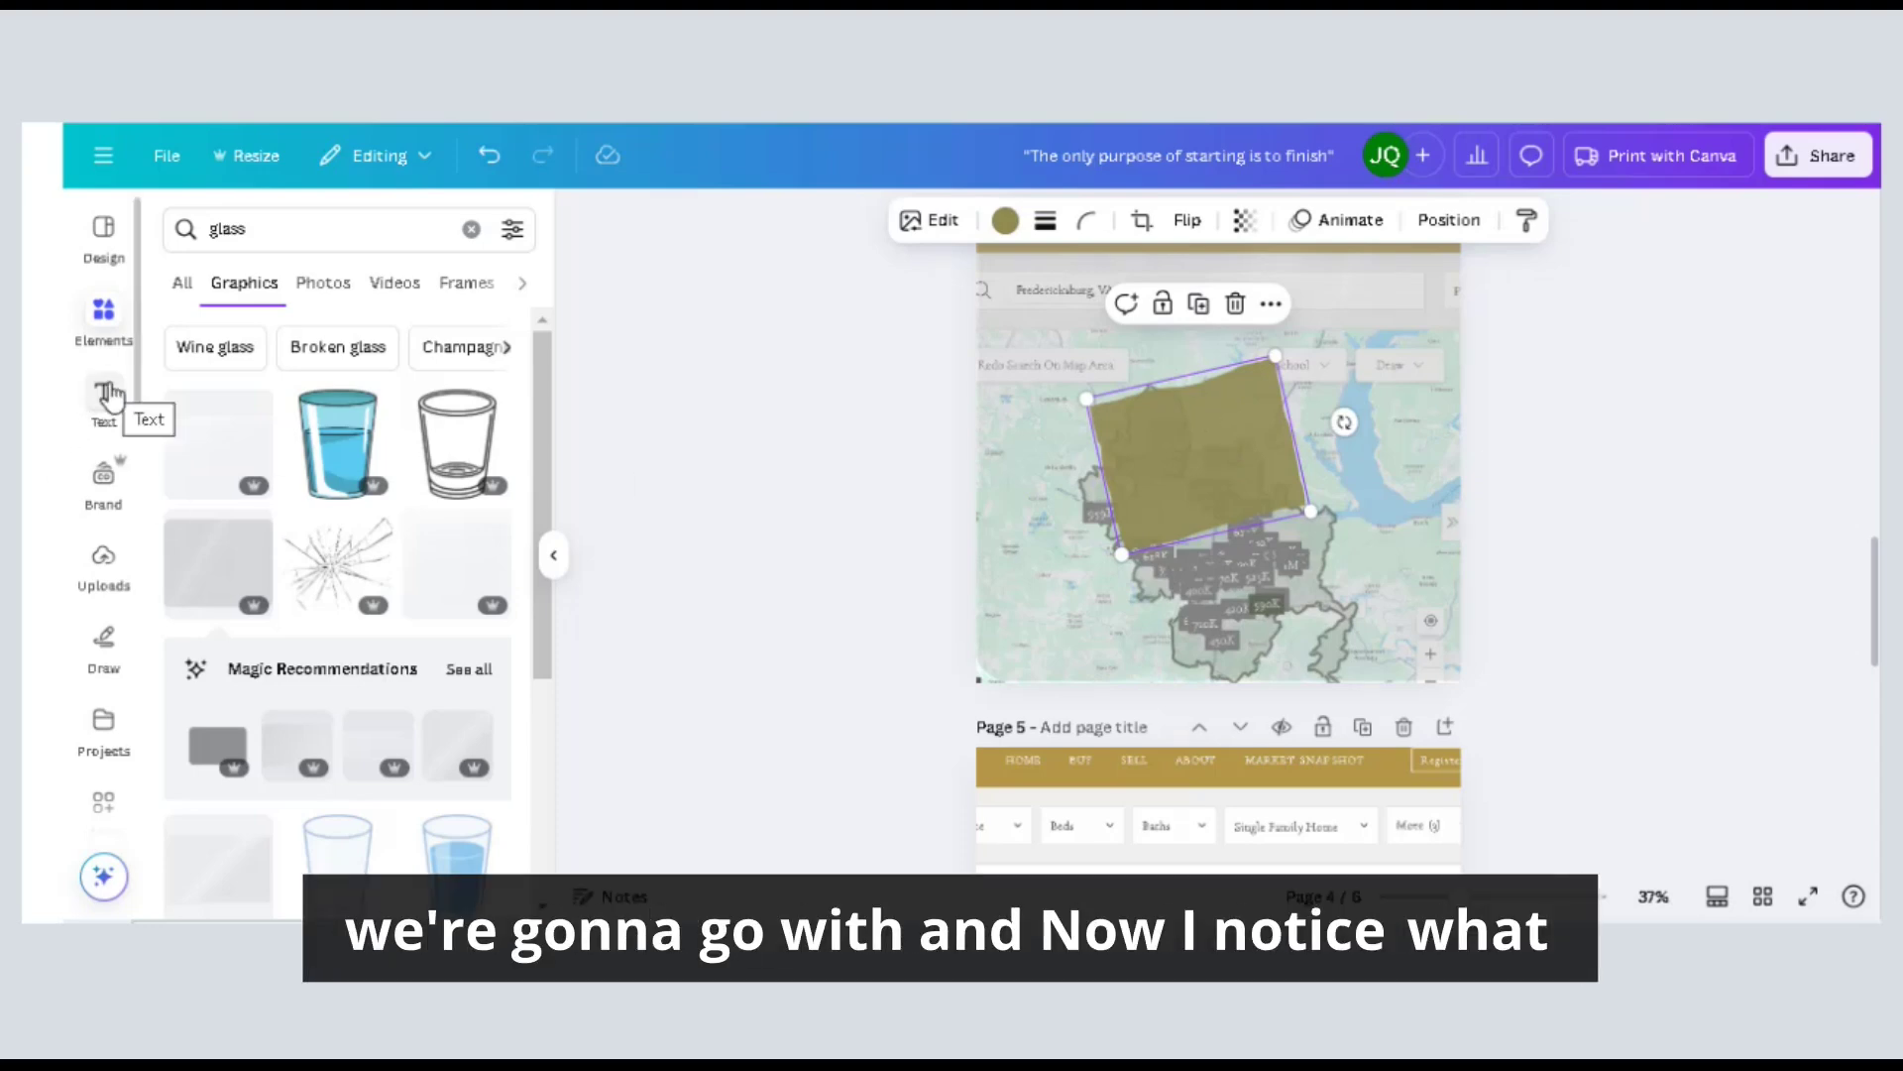
pyautogui.scroll(4, 1190, 329)
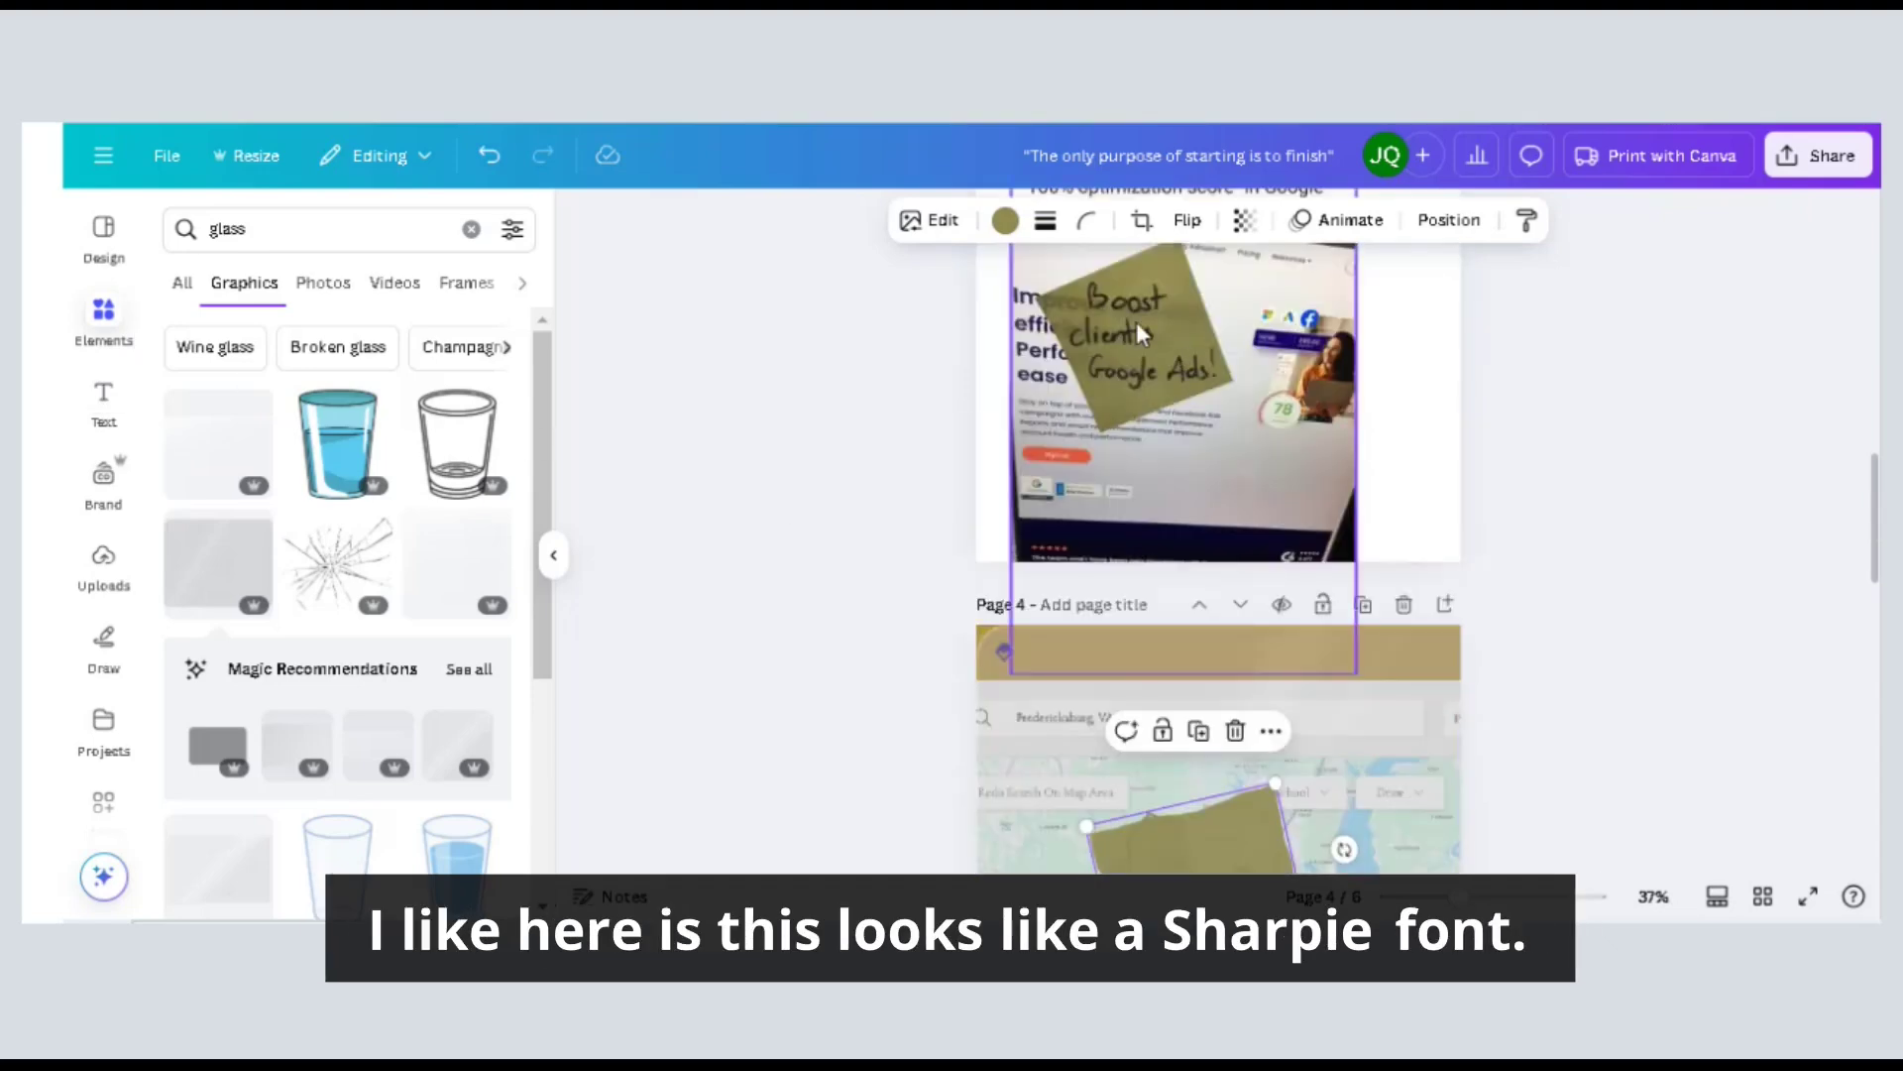
# In Gmail, leave the sample ad screenshot, return to the inbox and open the newest self-sent email with three photo attachments.
pyautogui.scroll(-3, 1136, 332)
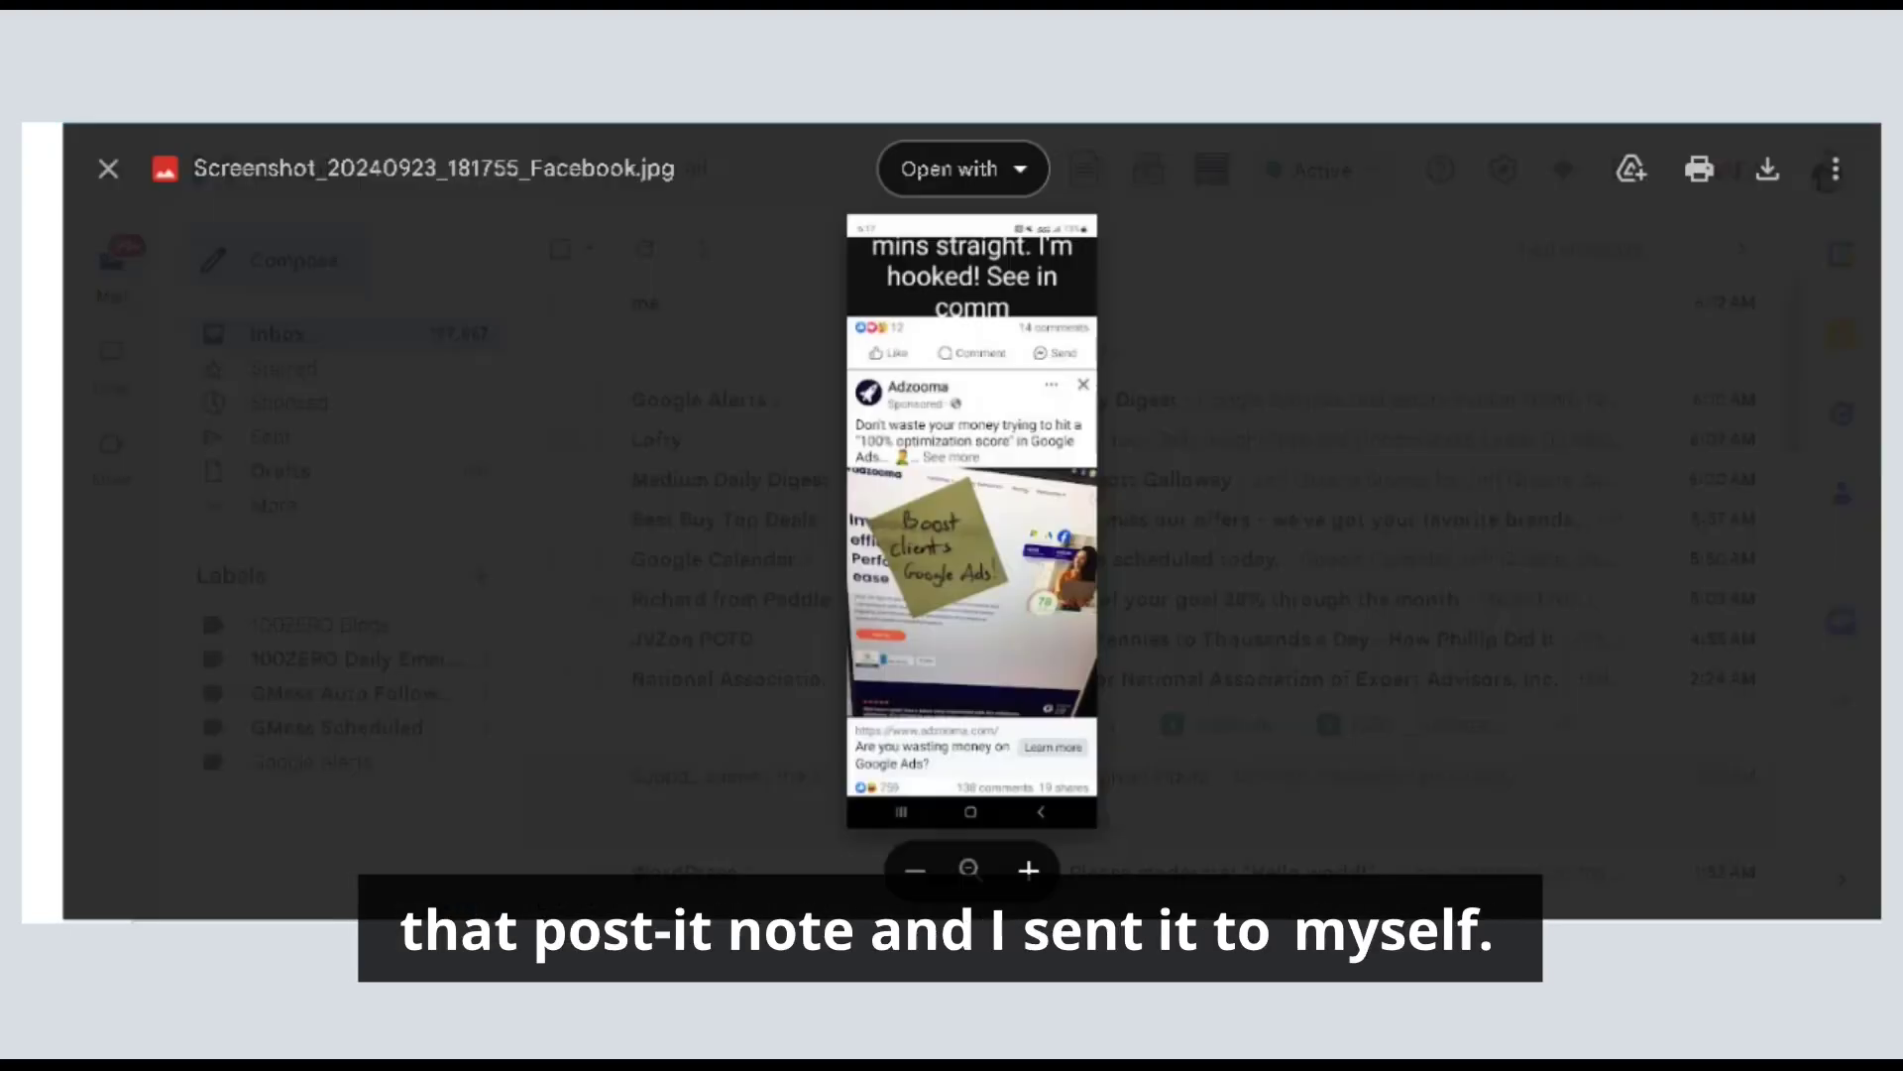
pyautogui.click(110, 169)
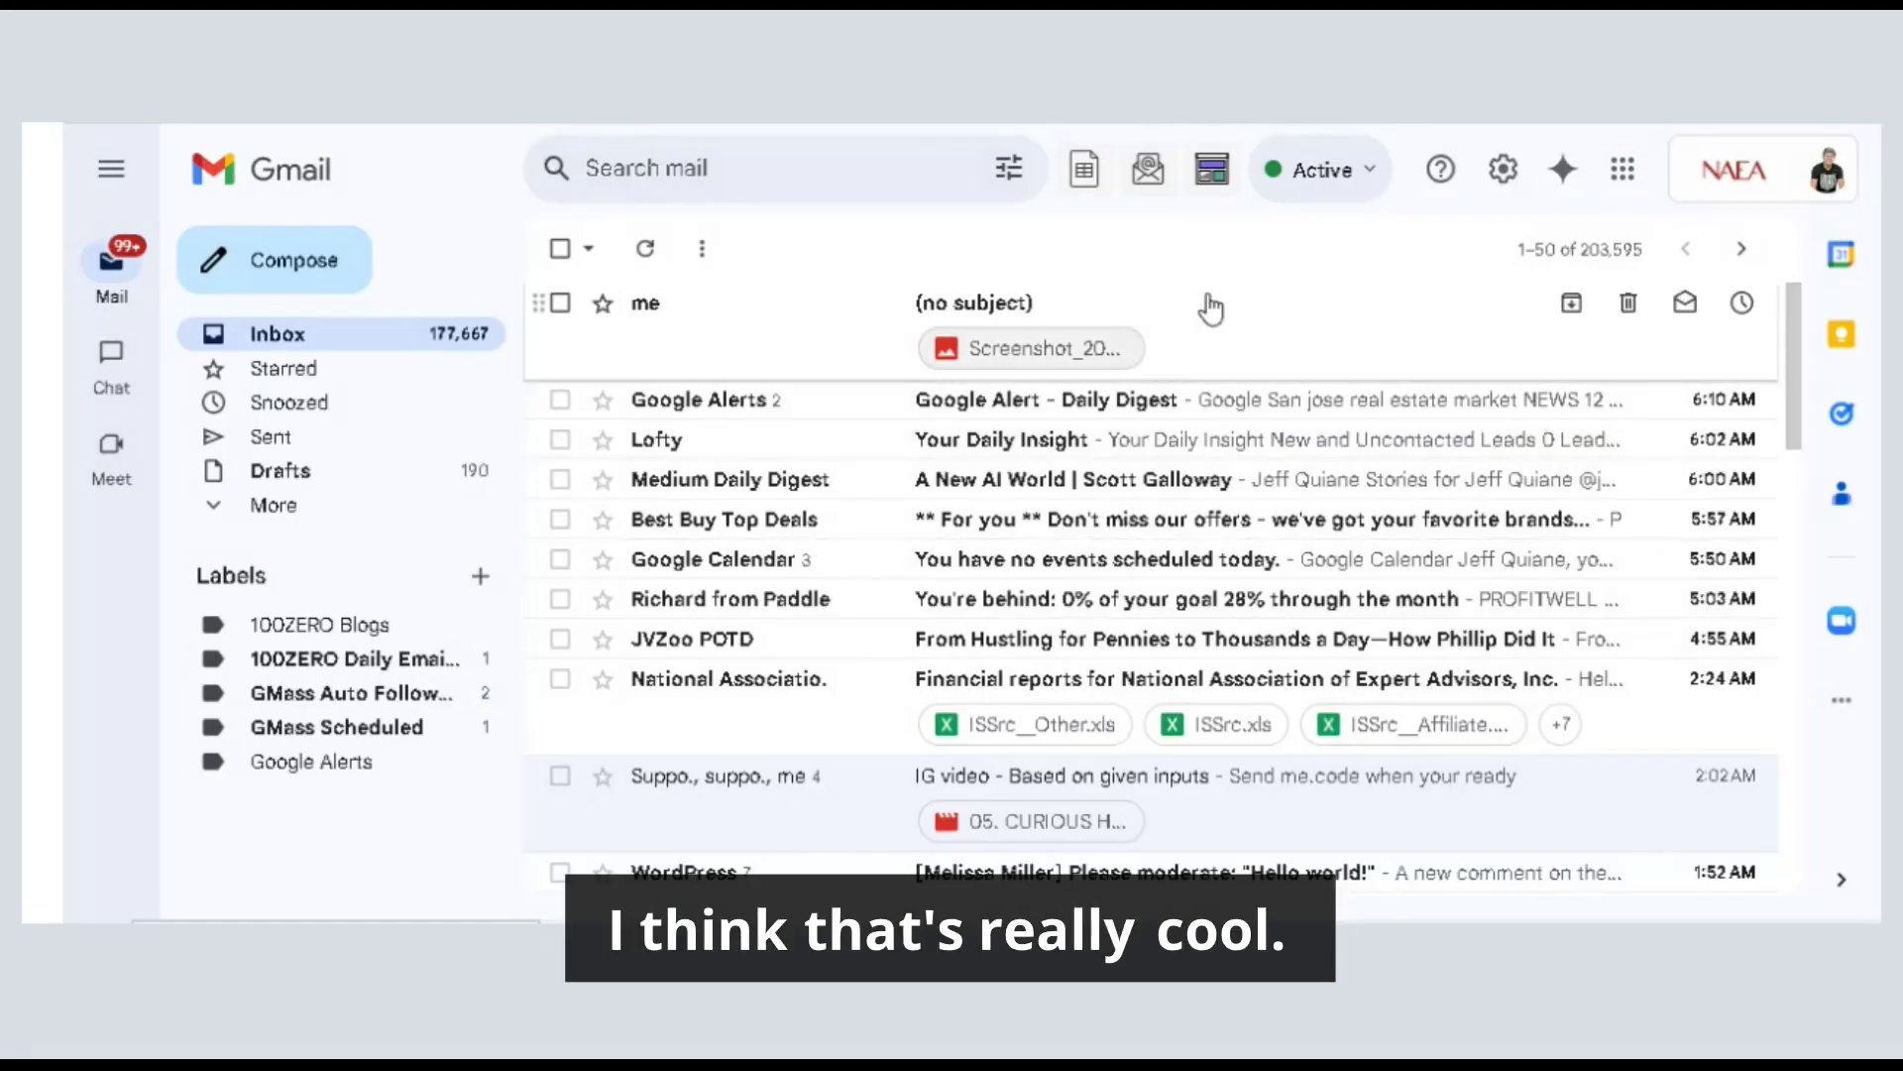
pyautogui.click(317, 342)
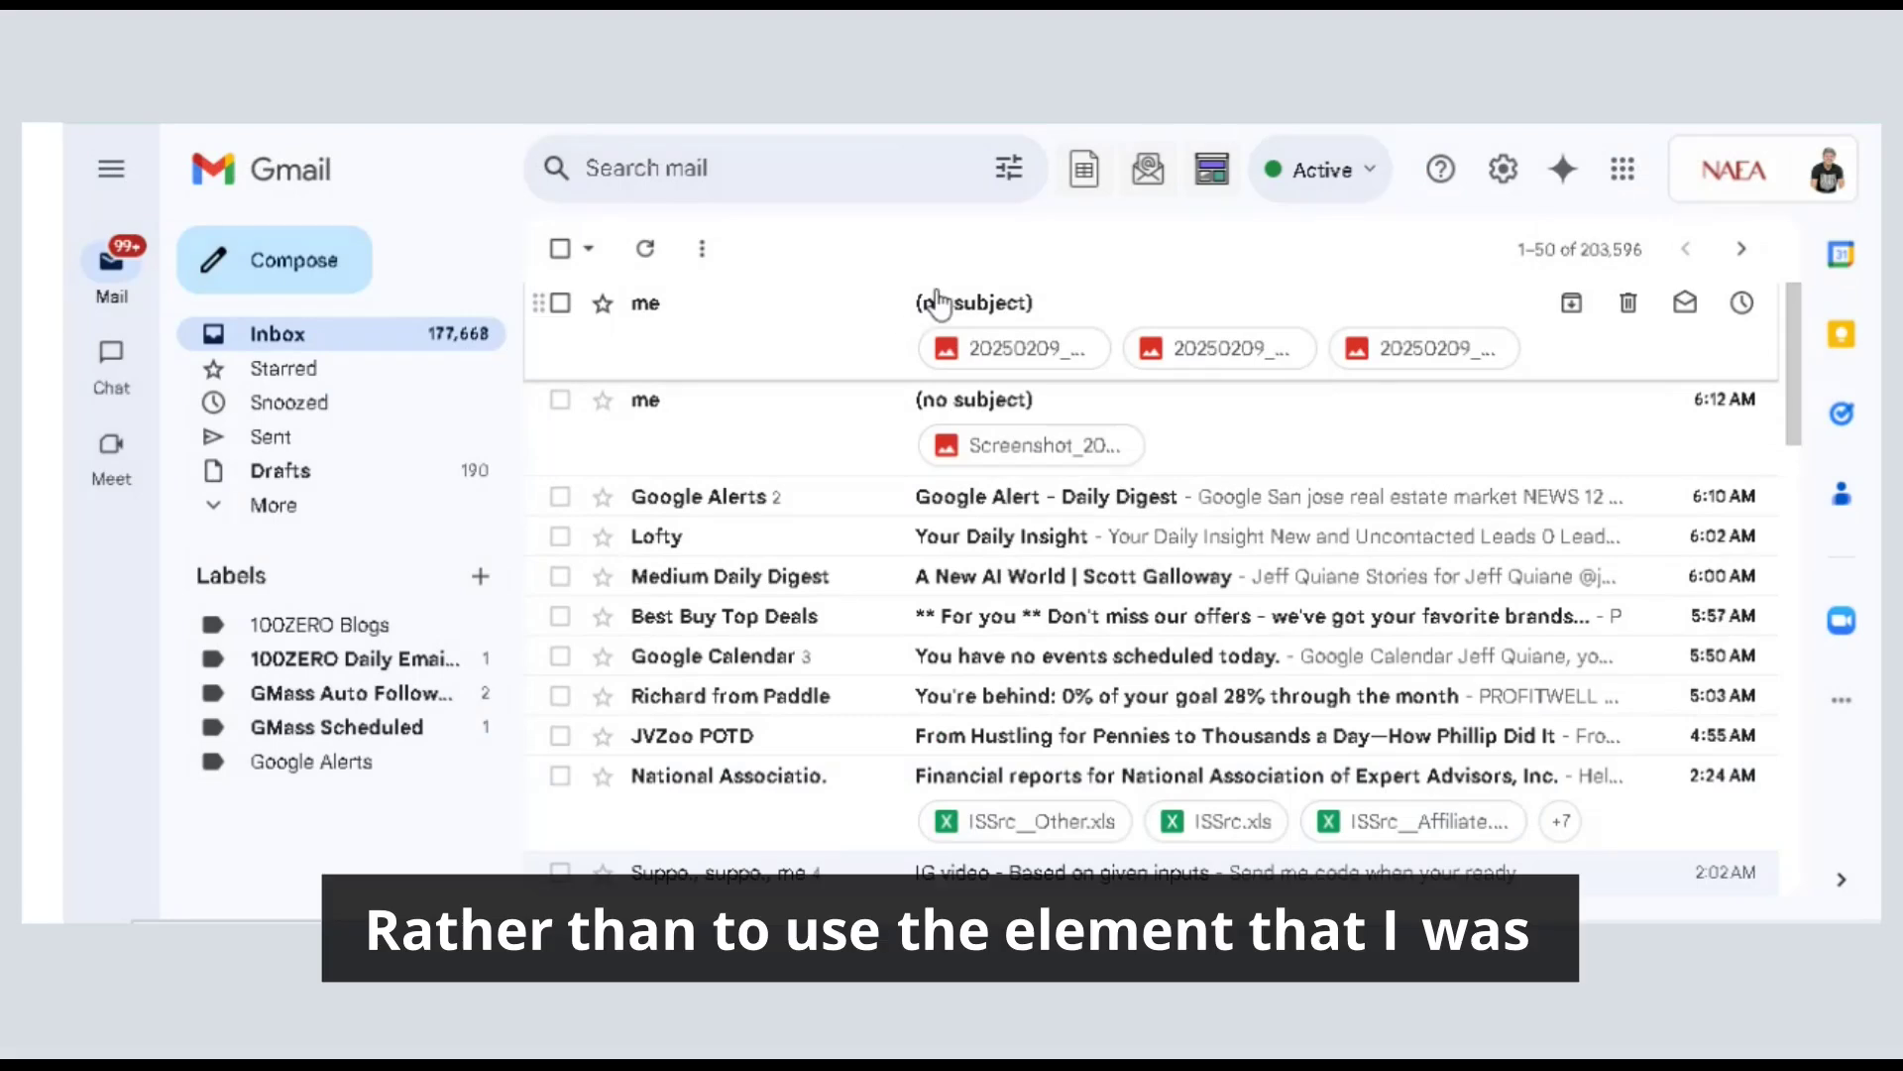
pyautogui.click(939, 303)
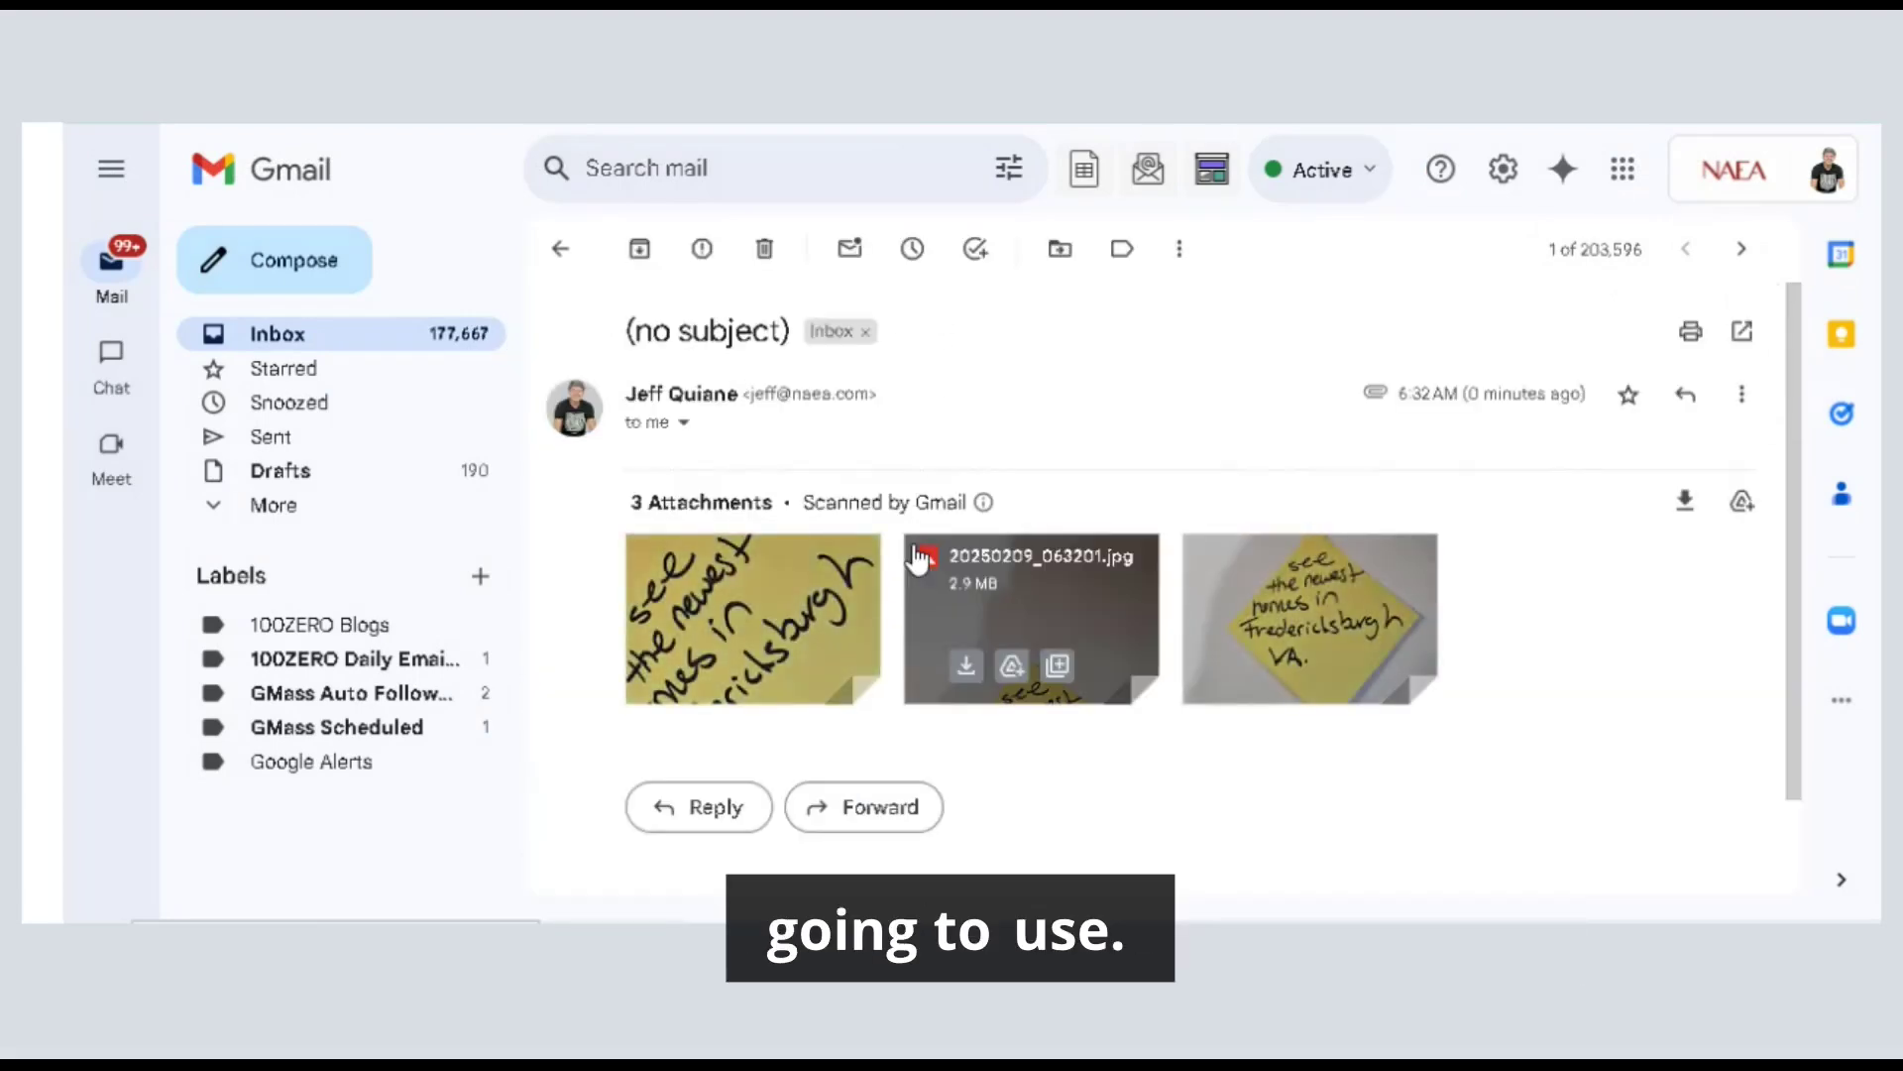
# Download the three handwritten sticky note photos 20250209_063152.jpg, 20250209_063201.jpg and 20250209_063141.jpg from the email.
pyautogui.click(760, 613)
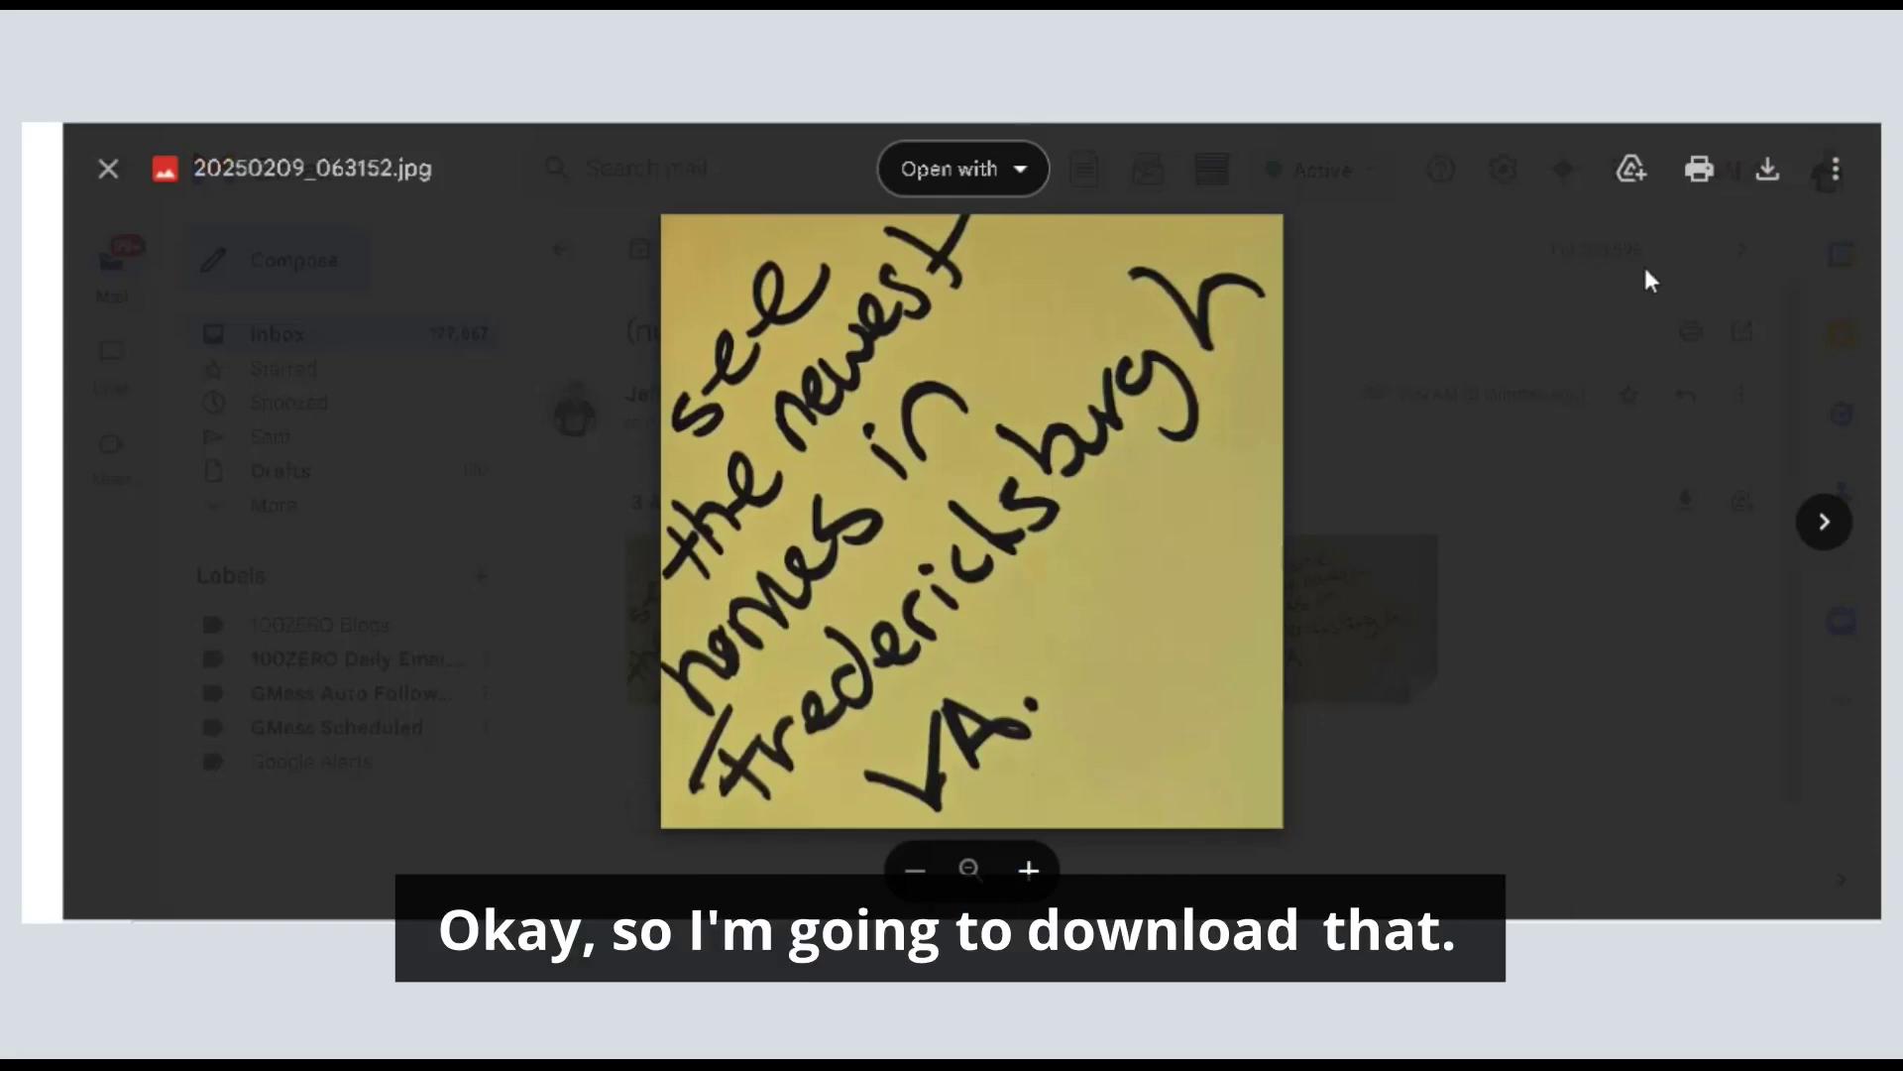
pyautogui.click(1770, 171)
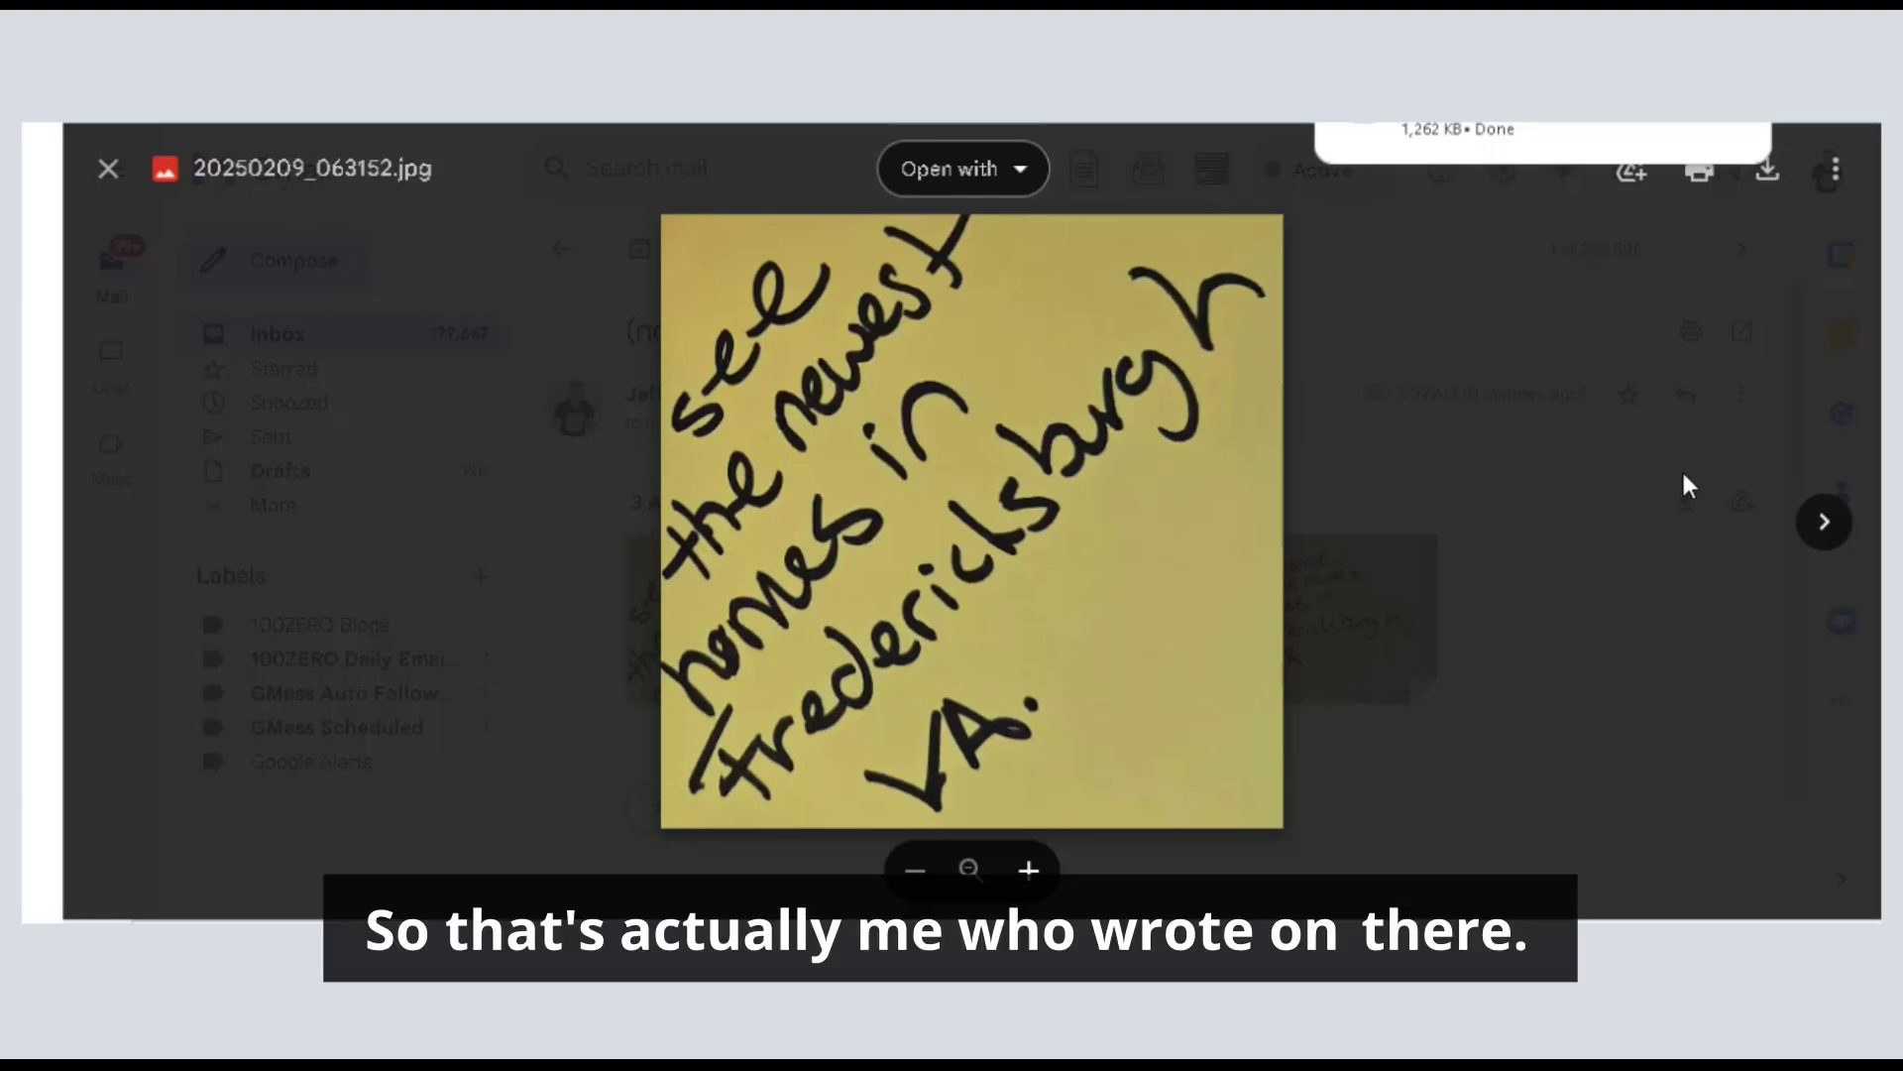
pyautogui.click(1819, 519)
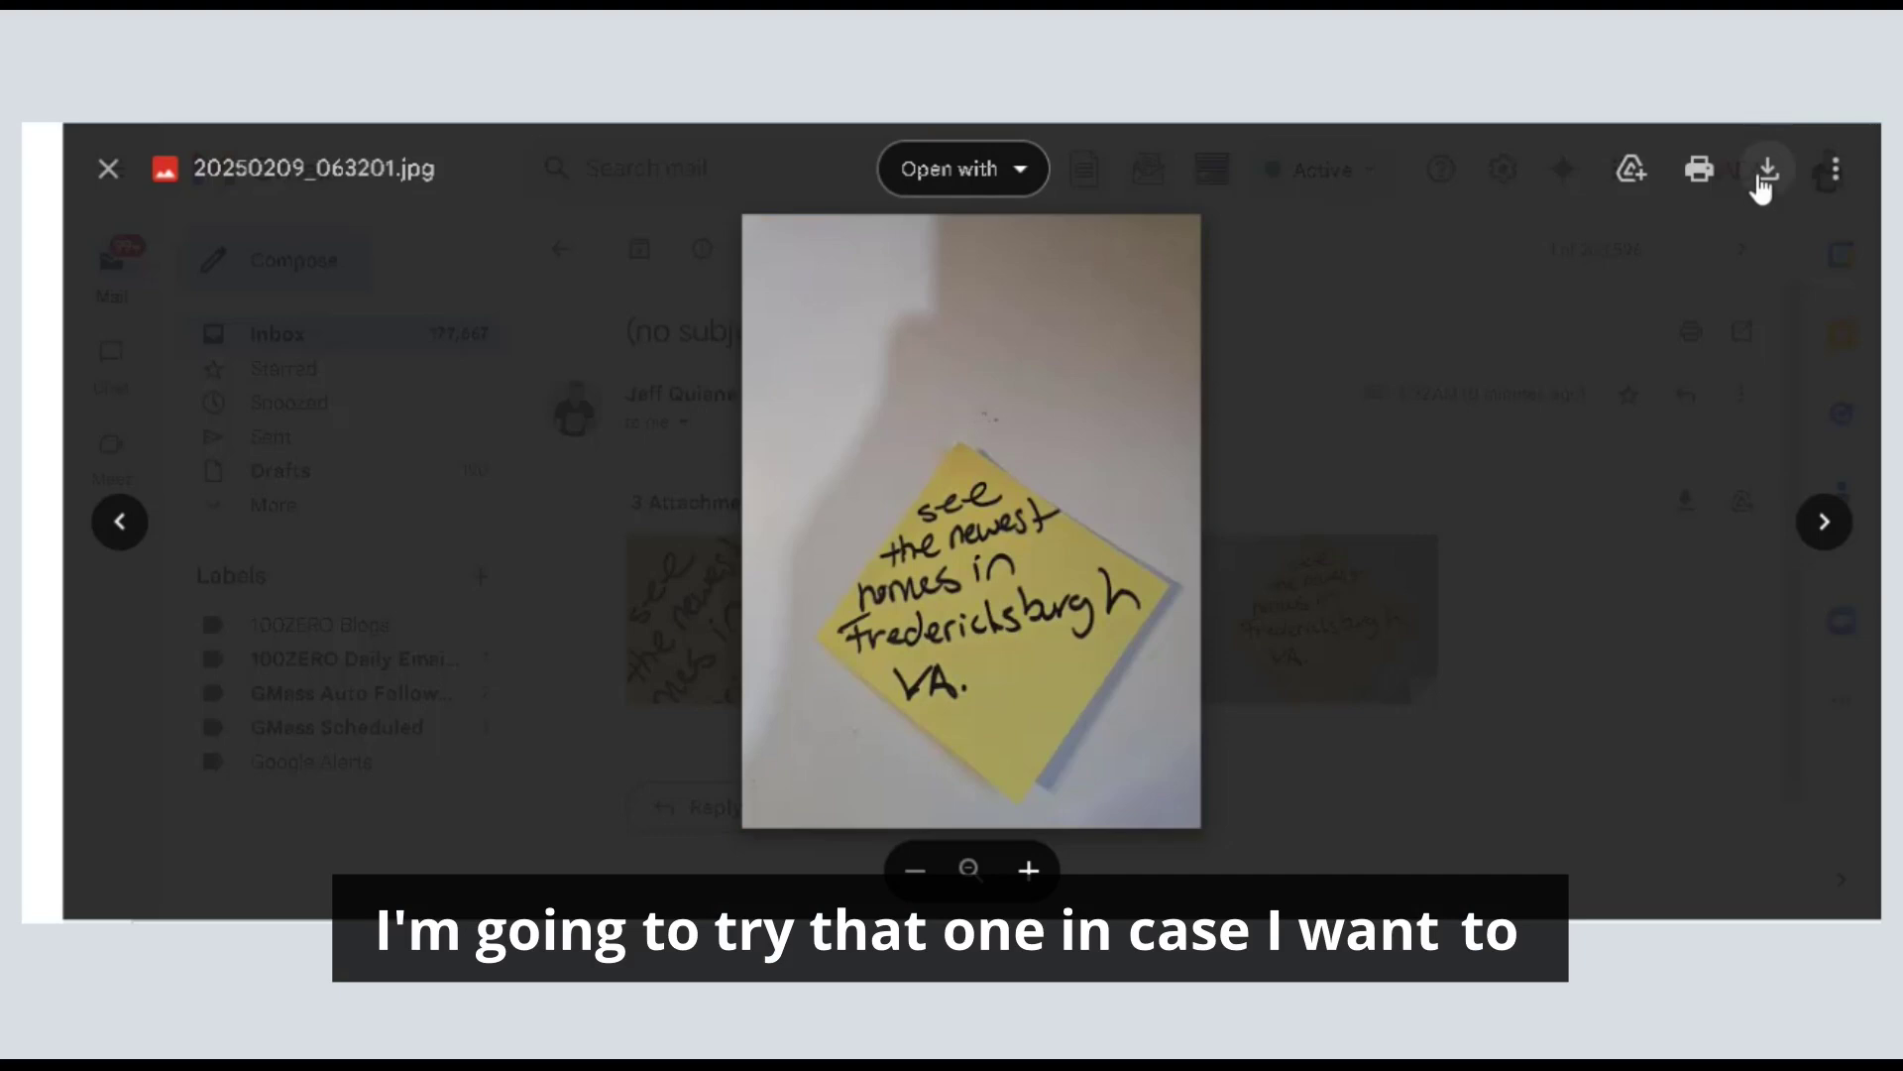
pyautogui.click(1804, 521)
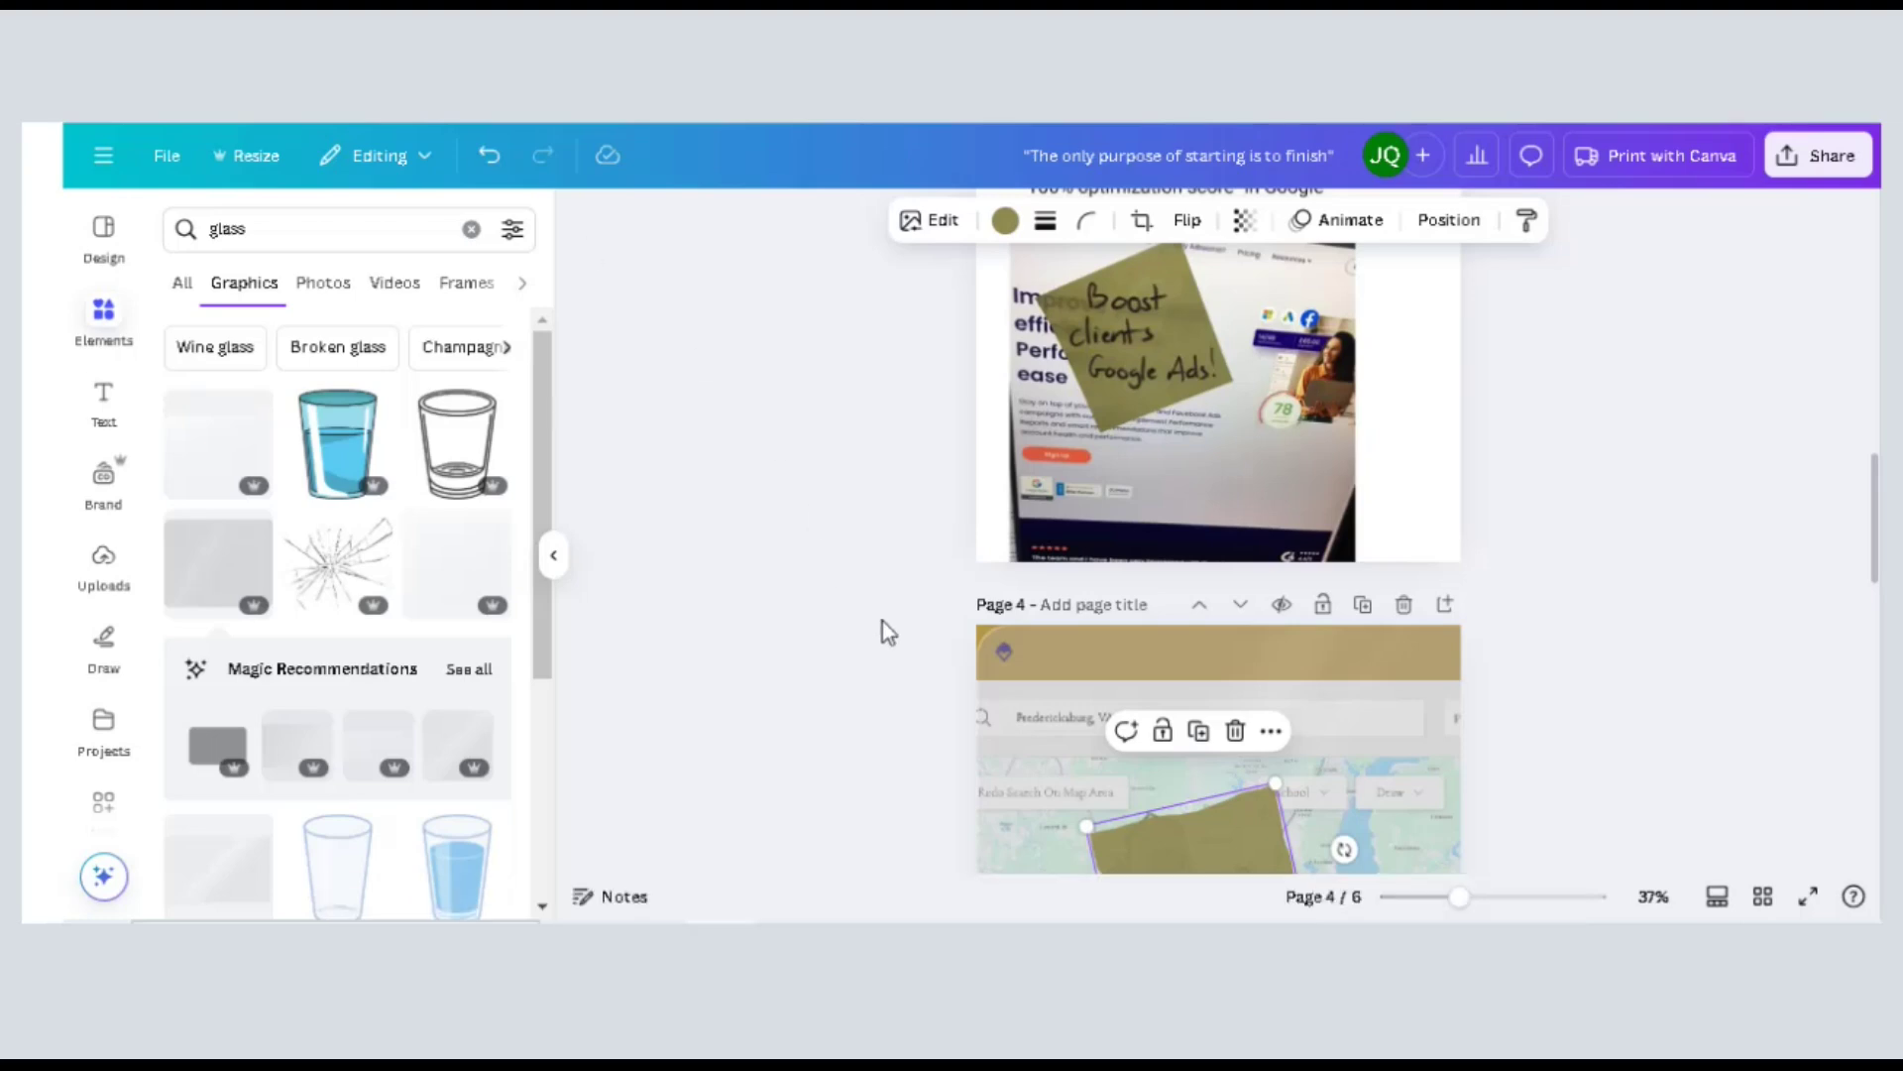
# In Canva, add the downloaded note photo 20250209_063152.jpg to page 4 over the olive sticky note.
pyautogui.scroll(-3, 882, 621)
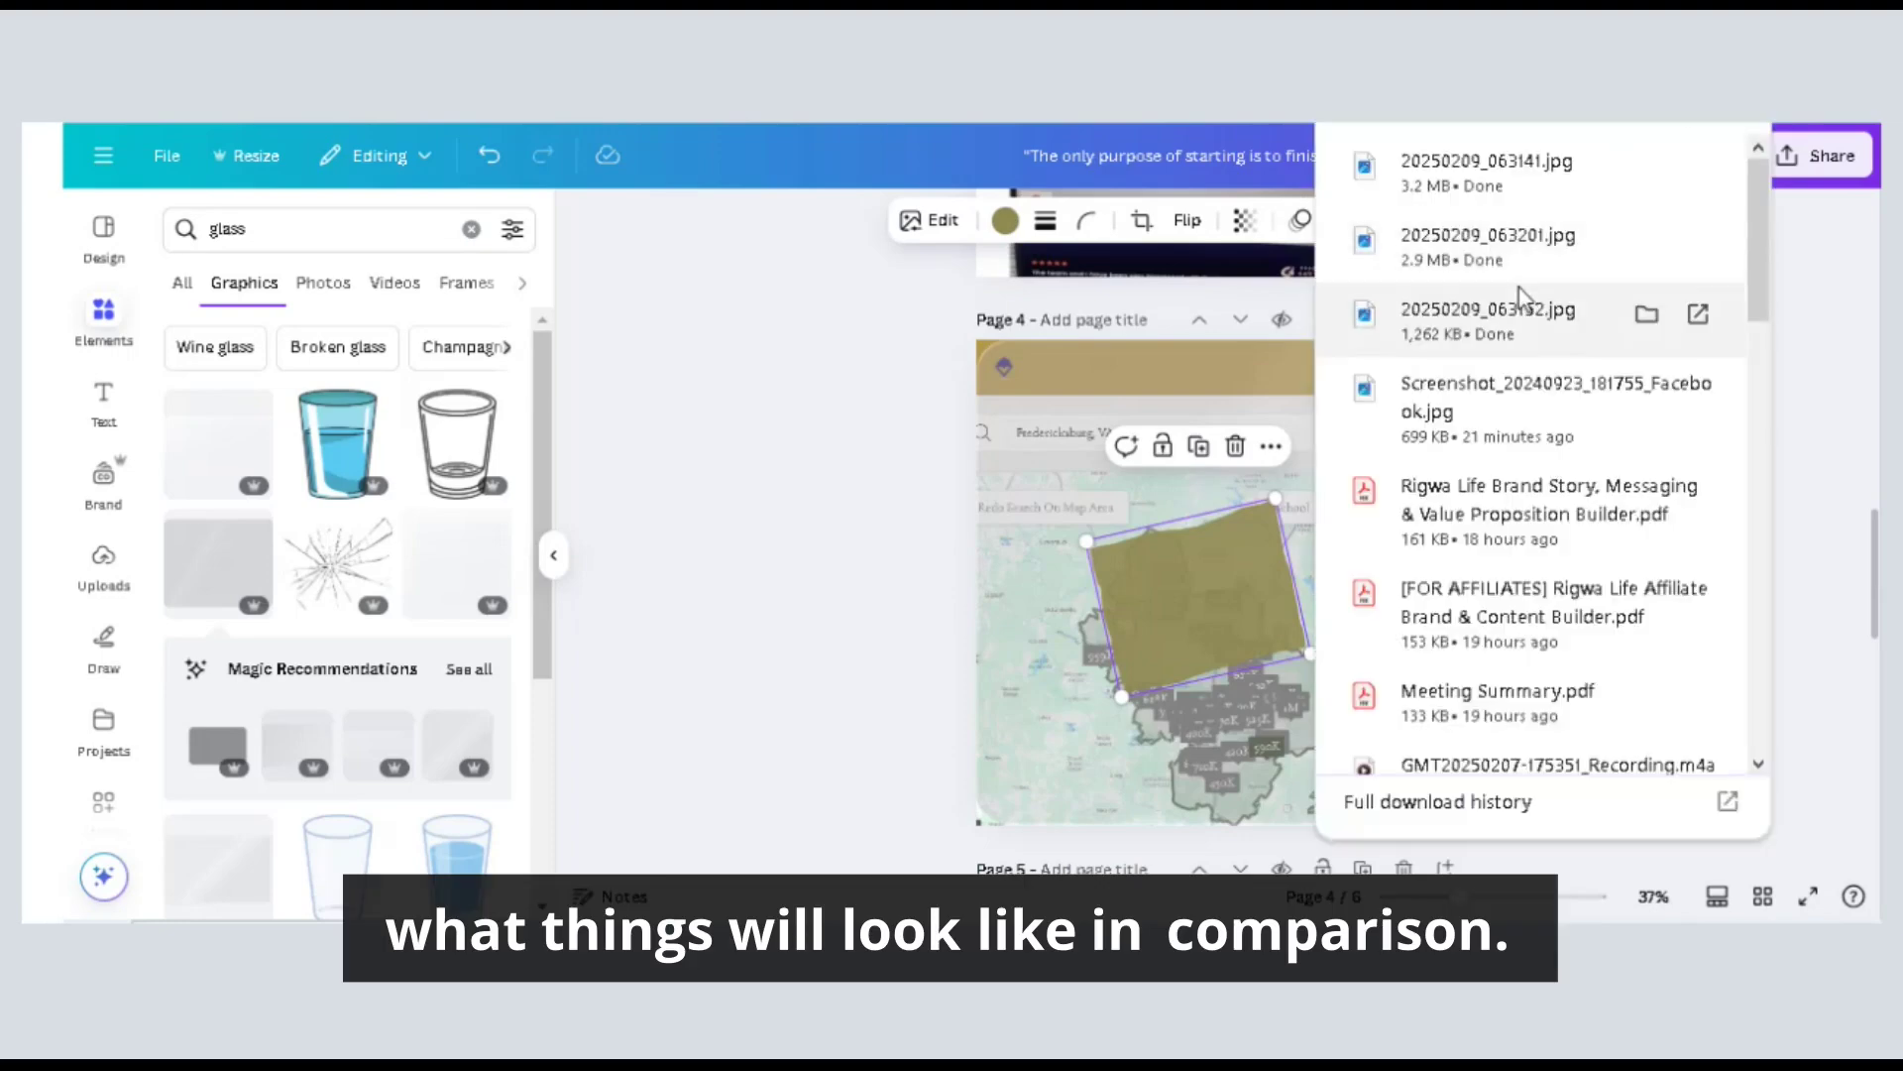
pyautogui.moveTo(1492, 337); pyautogui.dragTo(1071, 530)
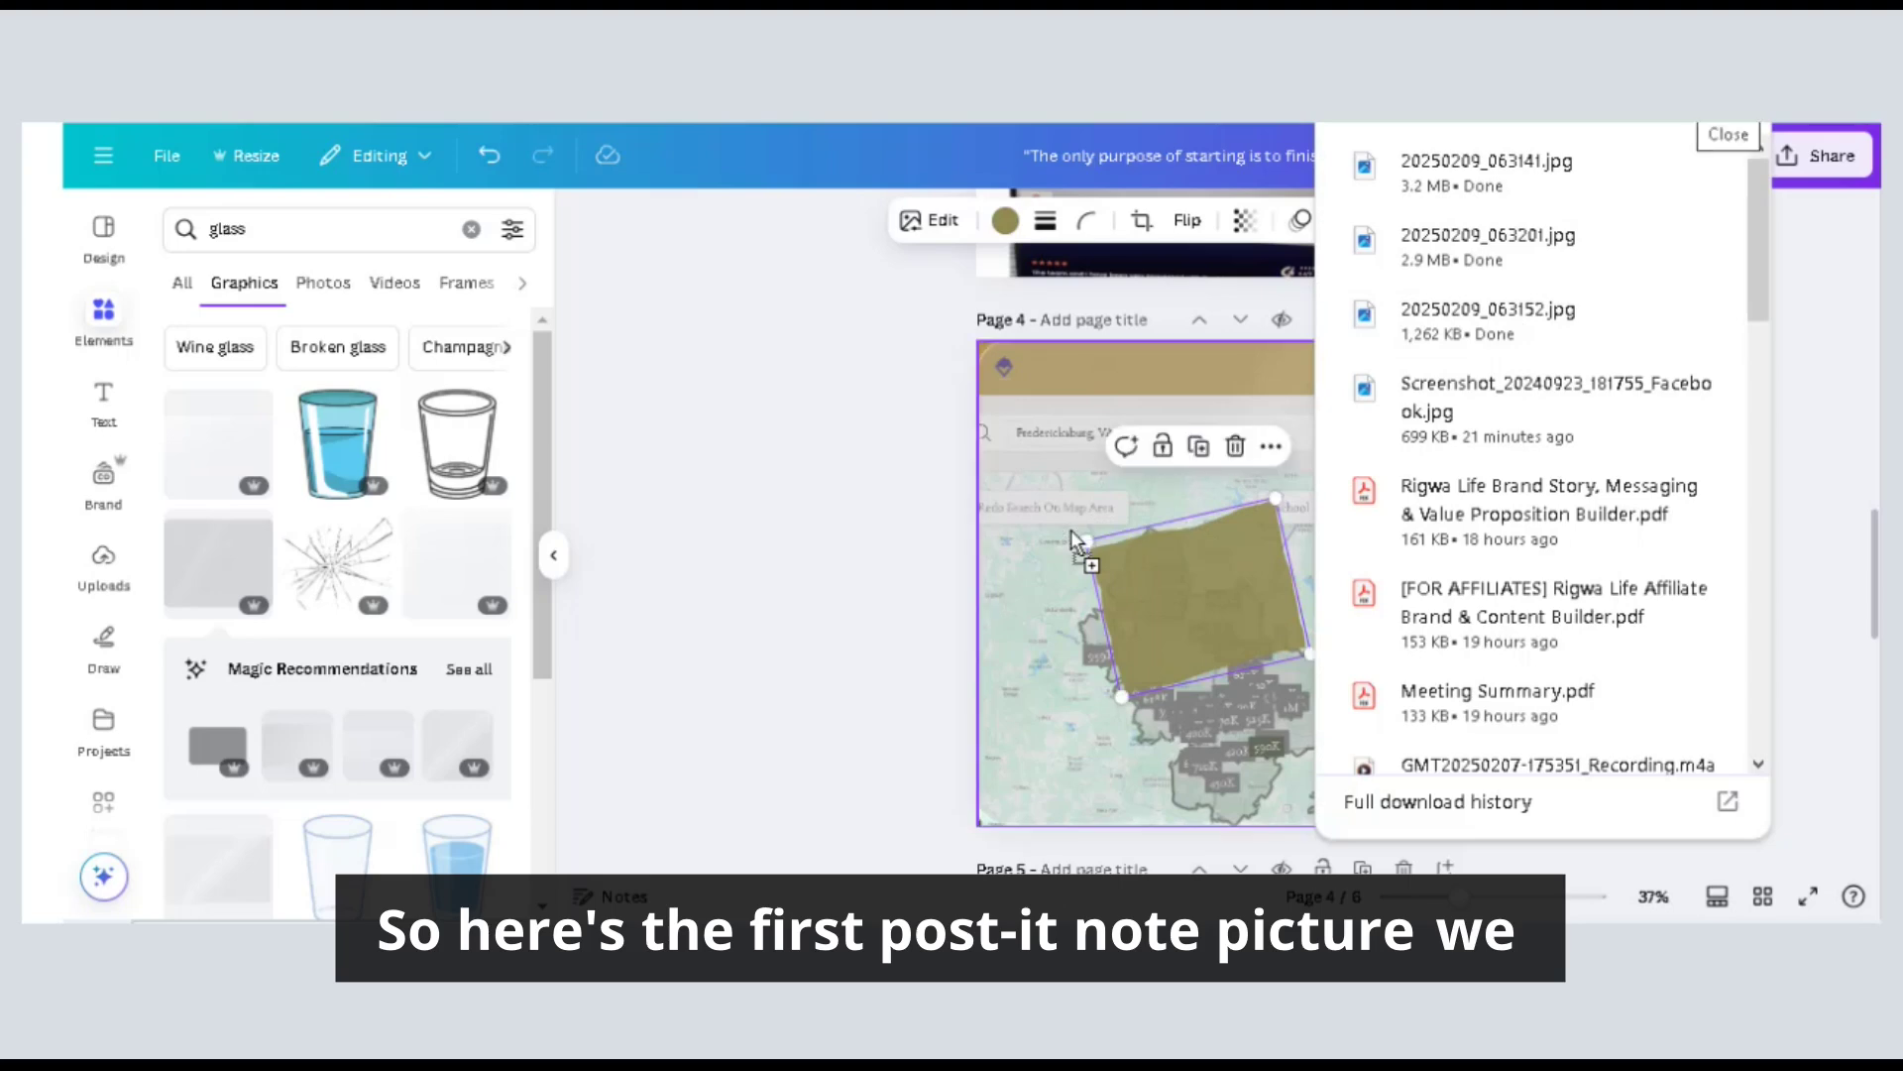
pyautogui.click(852, 580)
pyautogui.click(1336, 452)
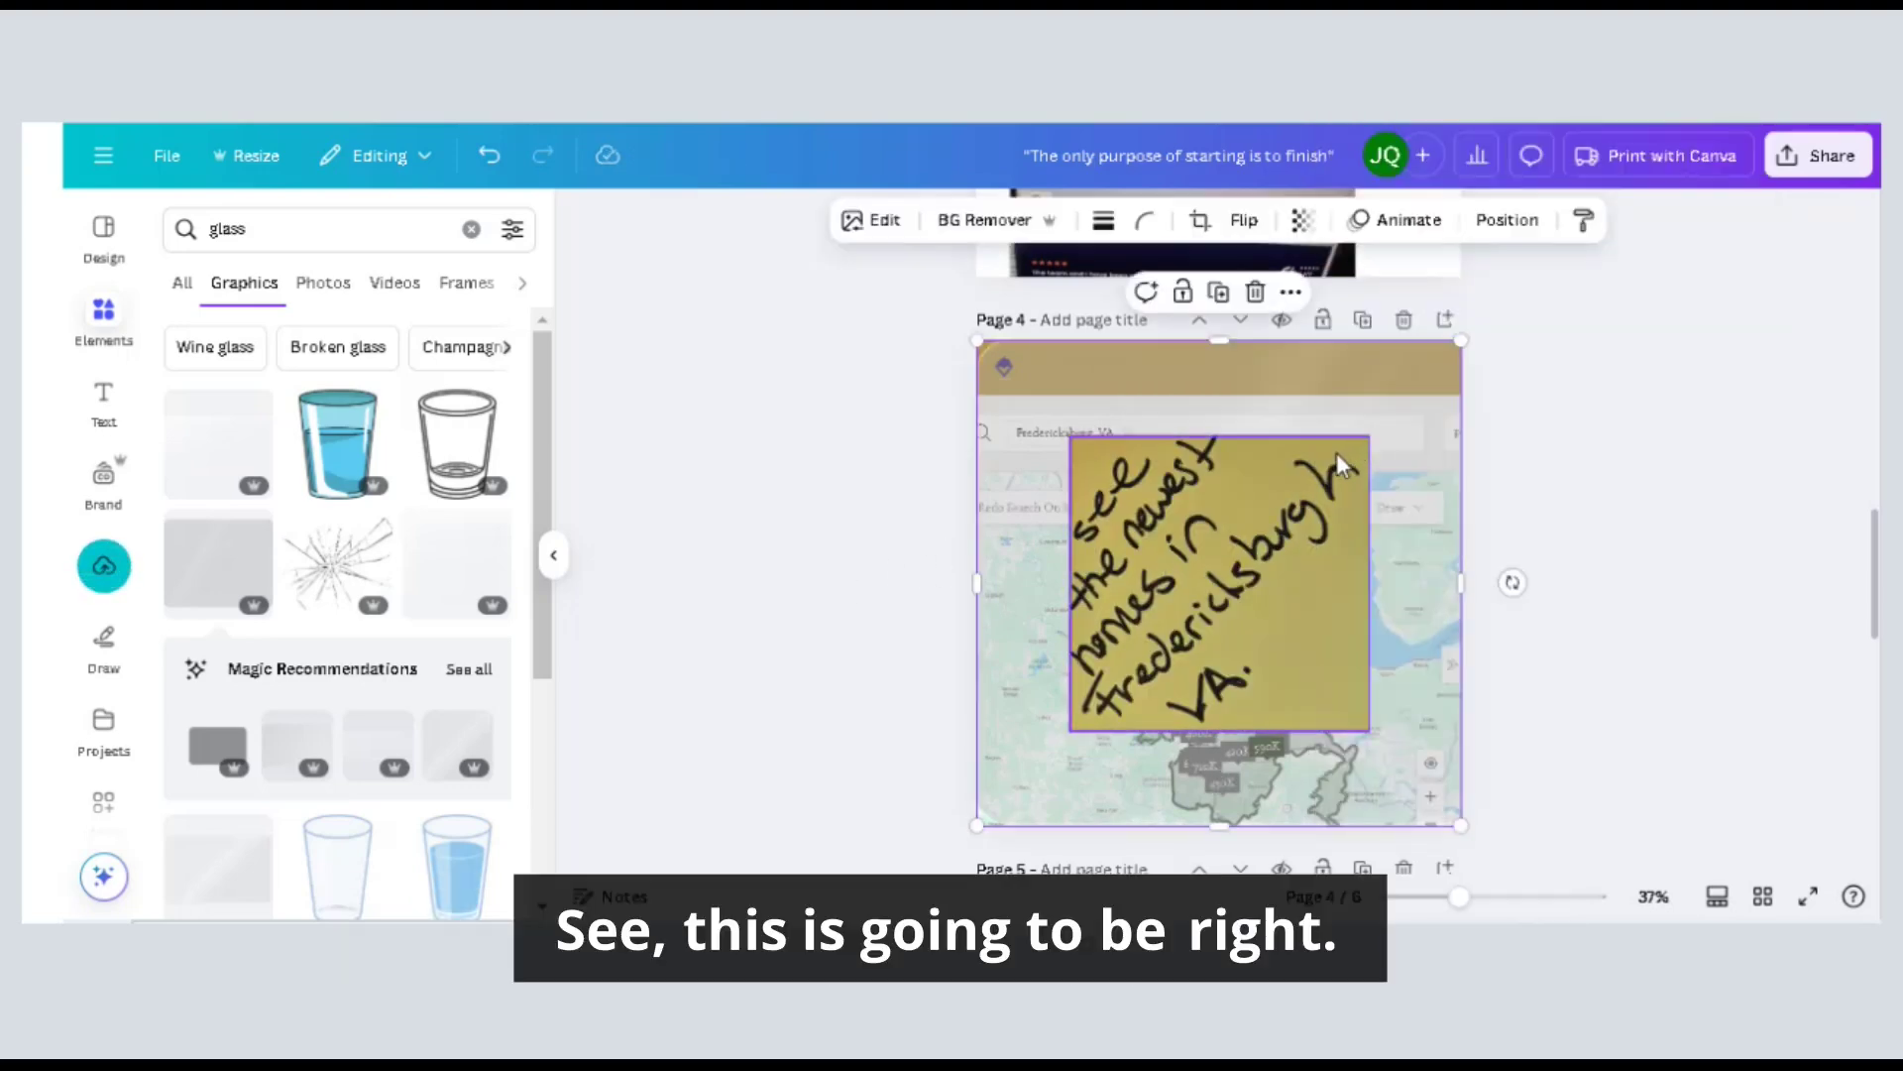
# Resize the handwritten note photo and rotate it clockwise into a diamond over the map, replacing the olive sticky note.
pyautogui.moveTo(1369, 437); pyautogui.dragTo(1195, 608)
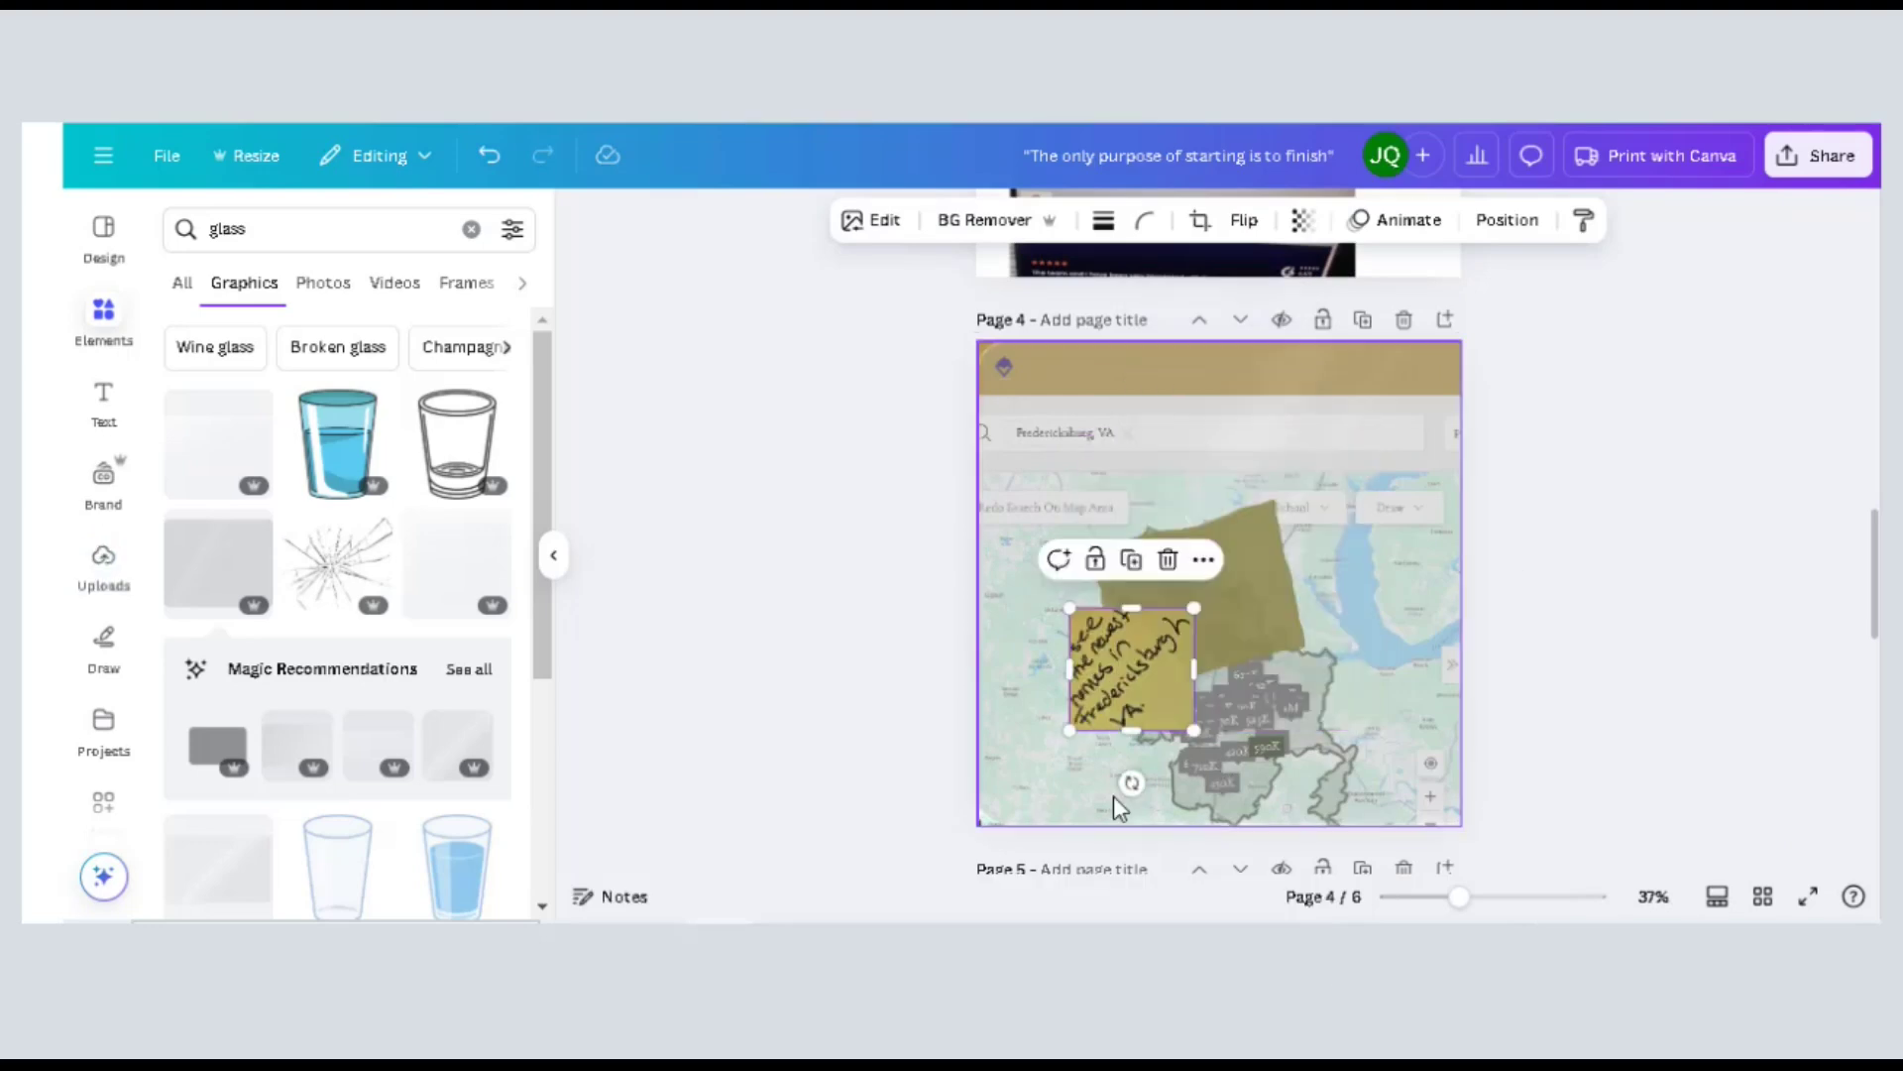
pyautogui.moveTo(1125, 793); pyautogui.dragTo(1037, 769)
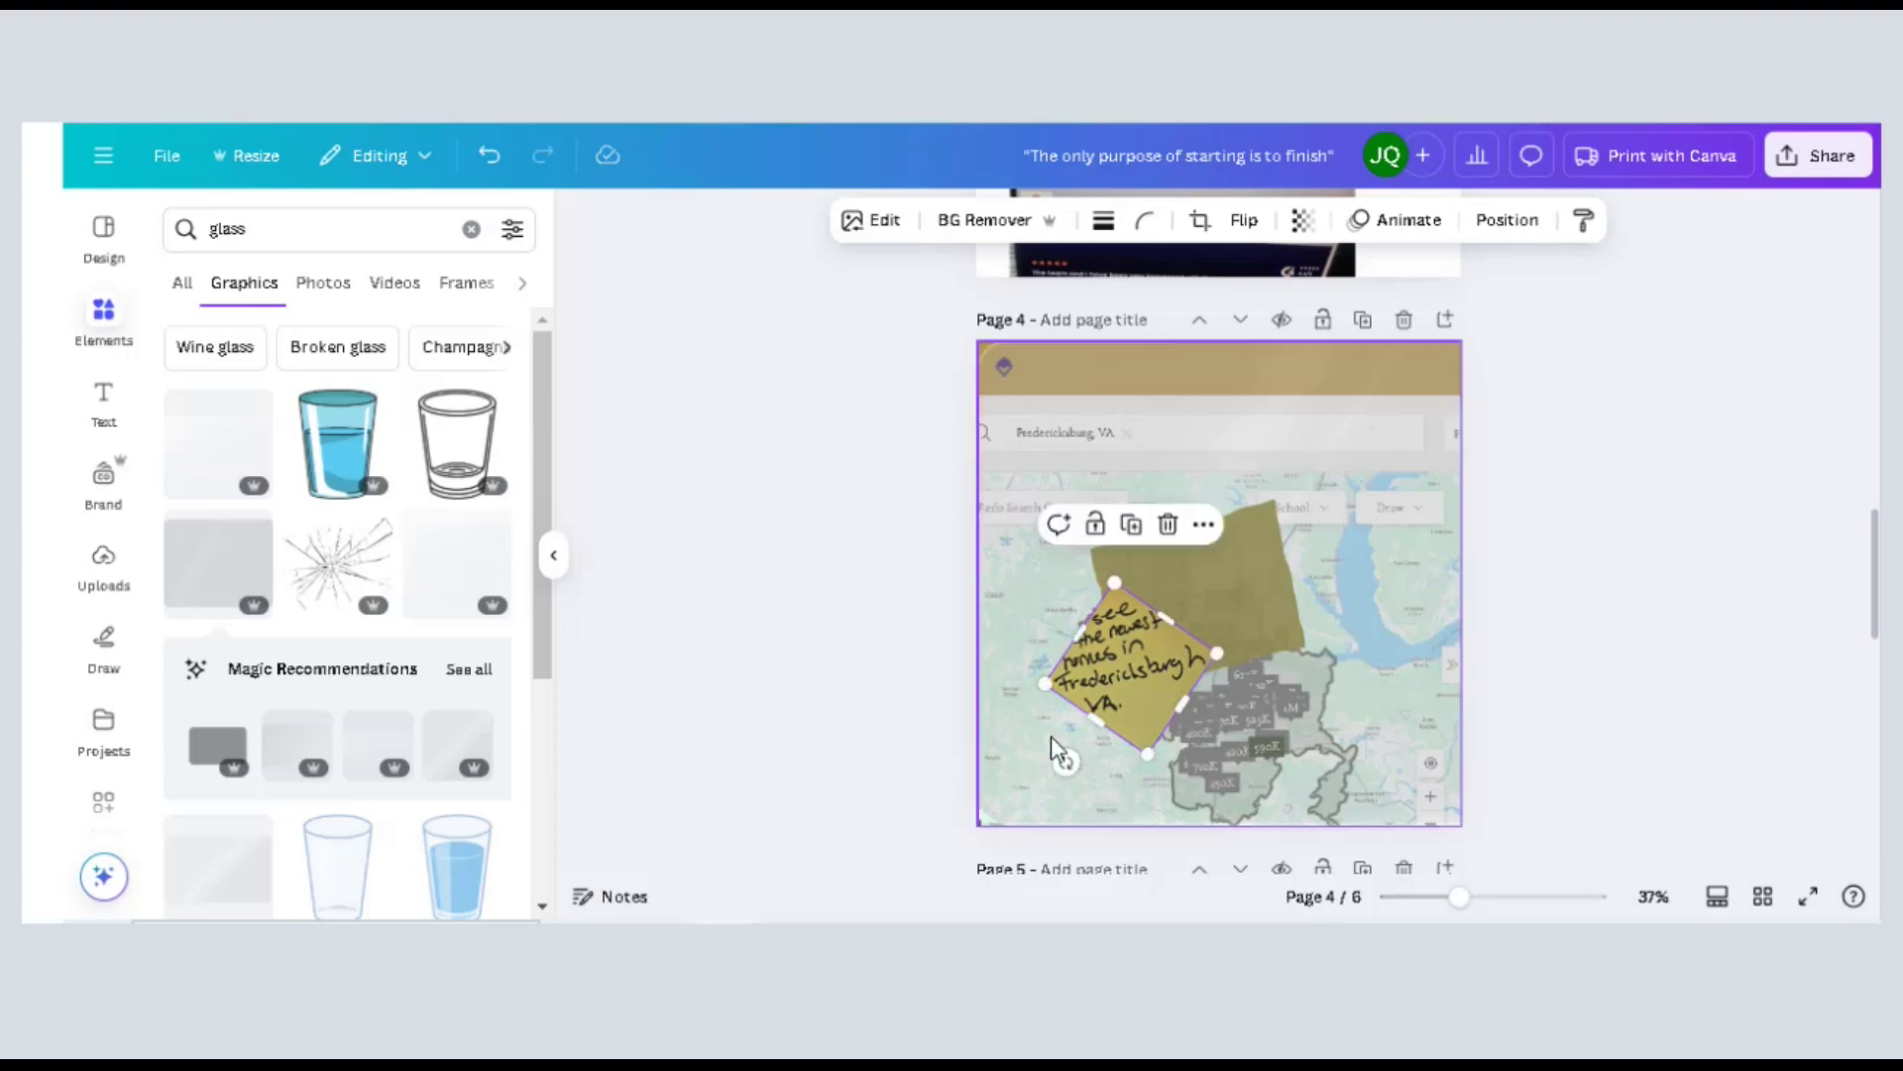
pyautogui.moveTo(1247, 585); pyautogui.dragTo(1247, 525)
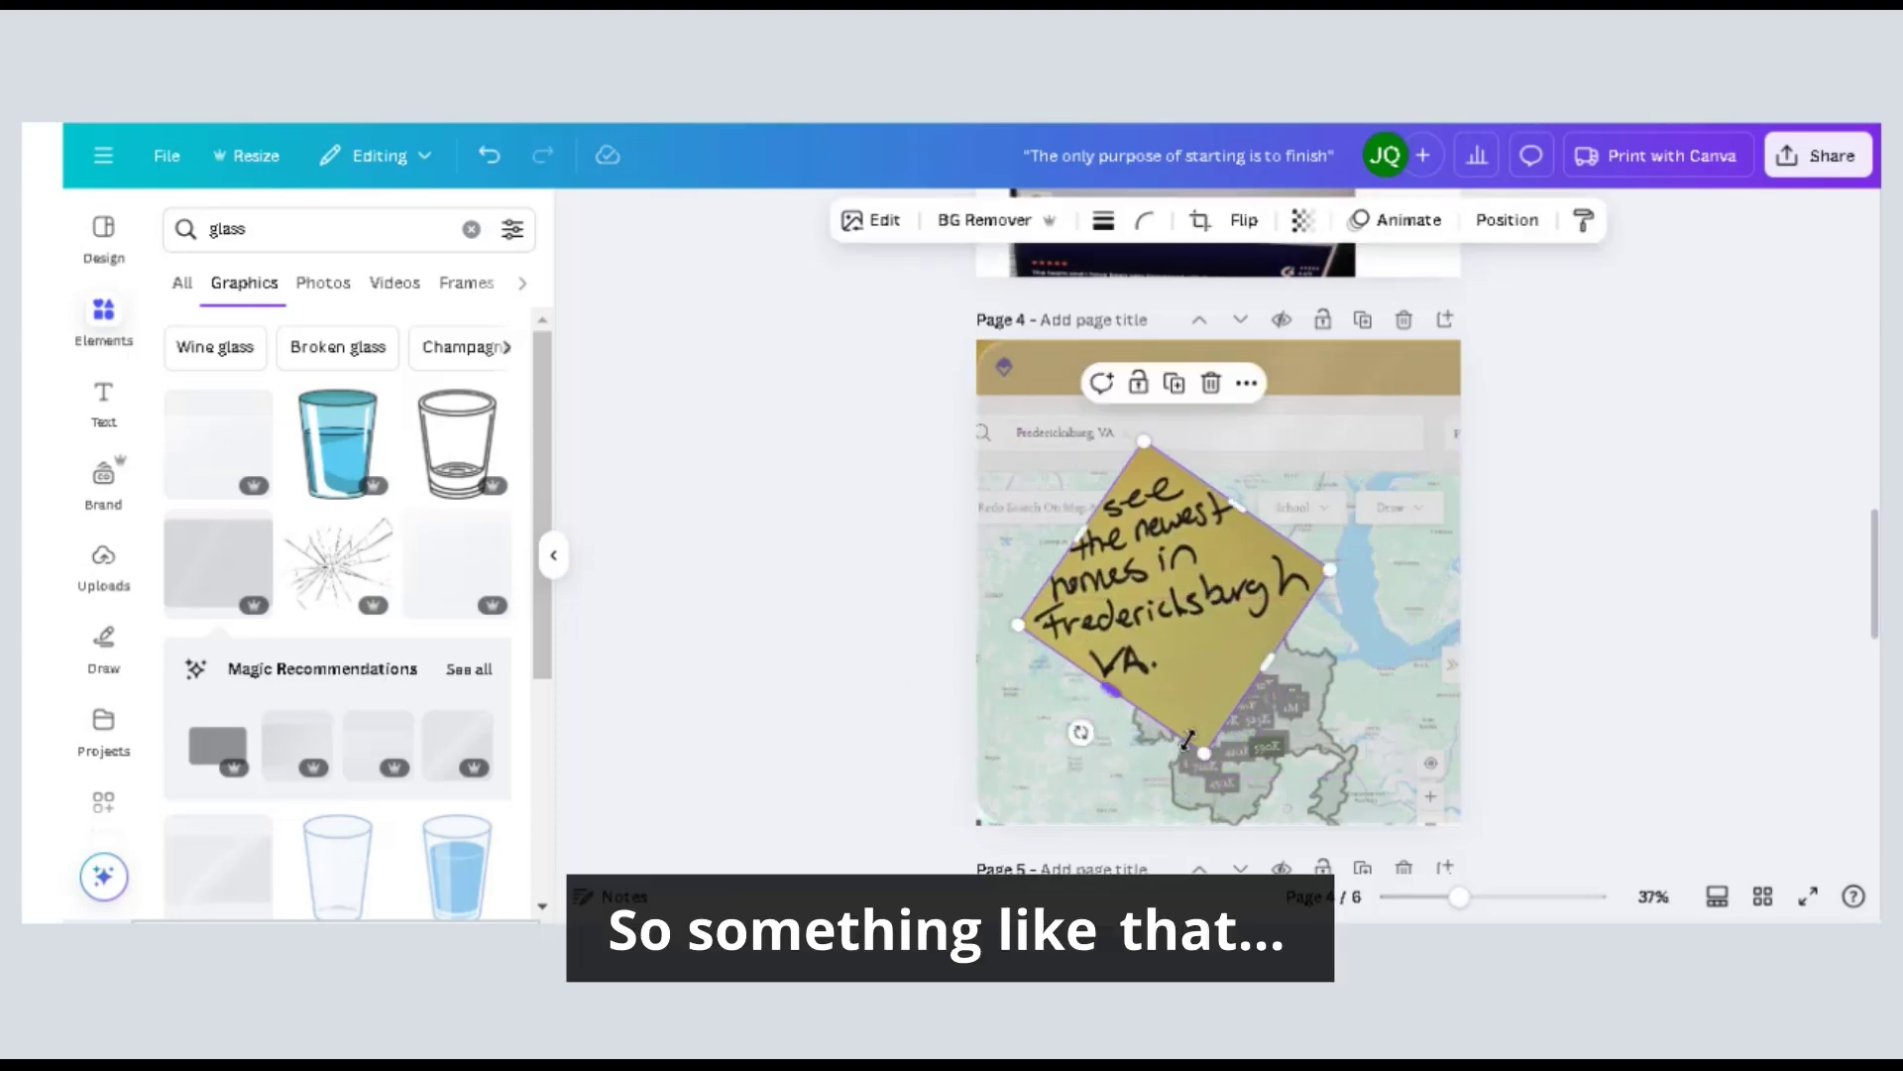
pyautogui.moveTo(1197, 745); pyautogui.dragTo(1146, 690)
pyautogui.click(813, 650)
# Compare the handwritten note with the sample ad's note and enlarge it slightly on page 4.
pyautogui.scroll(3, 1172, 706)
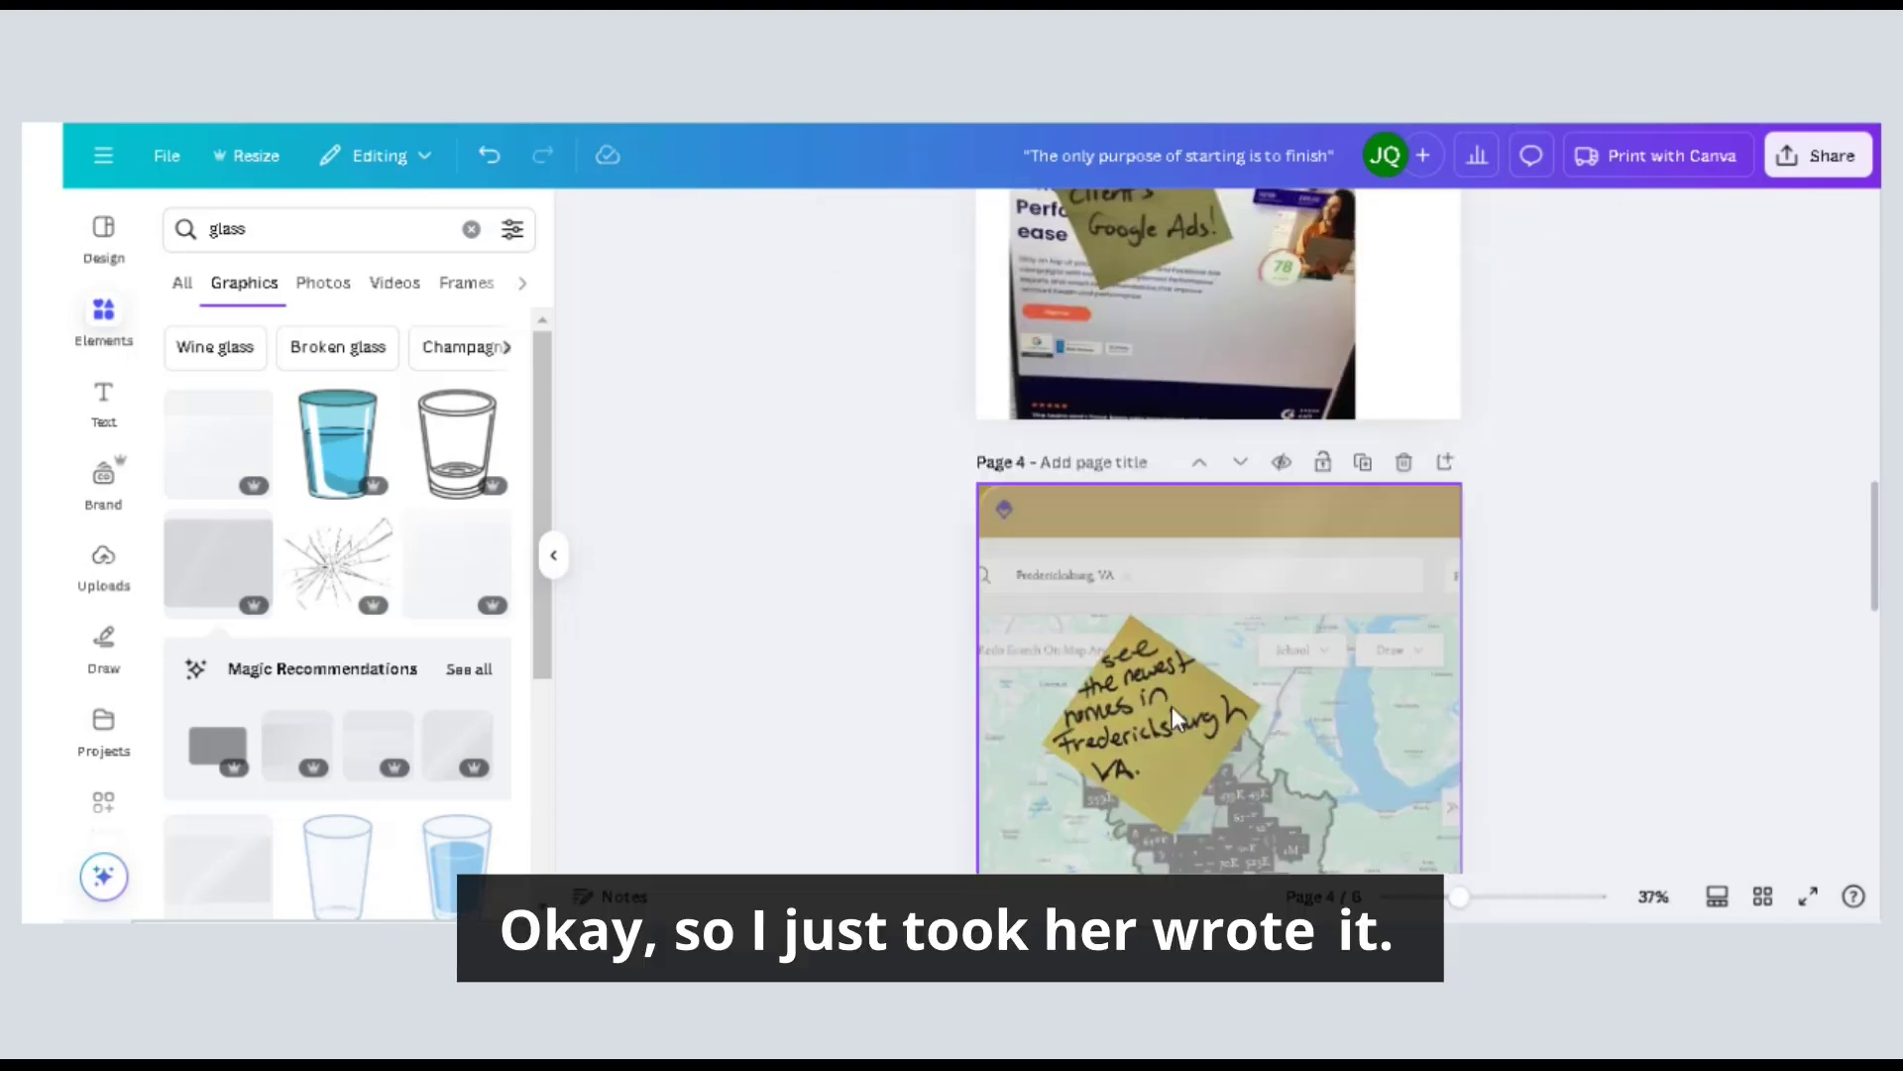
pyautogui.scroll(-2, 1172, 711)
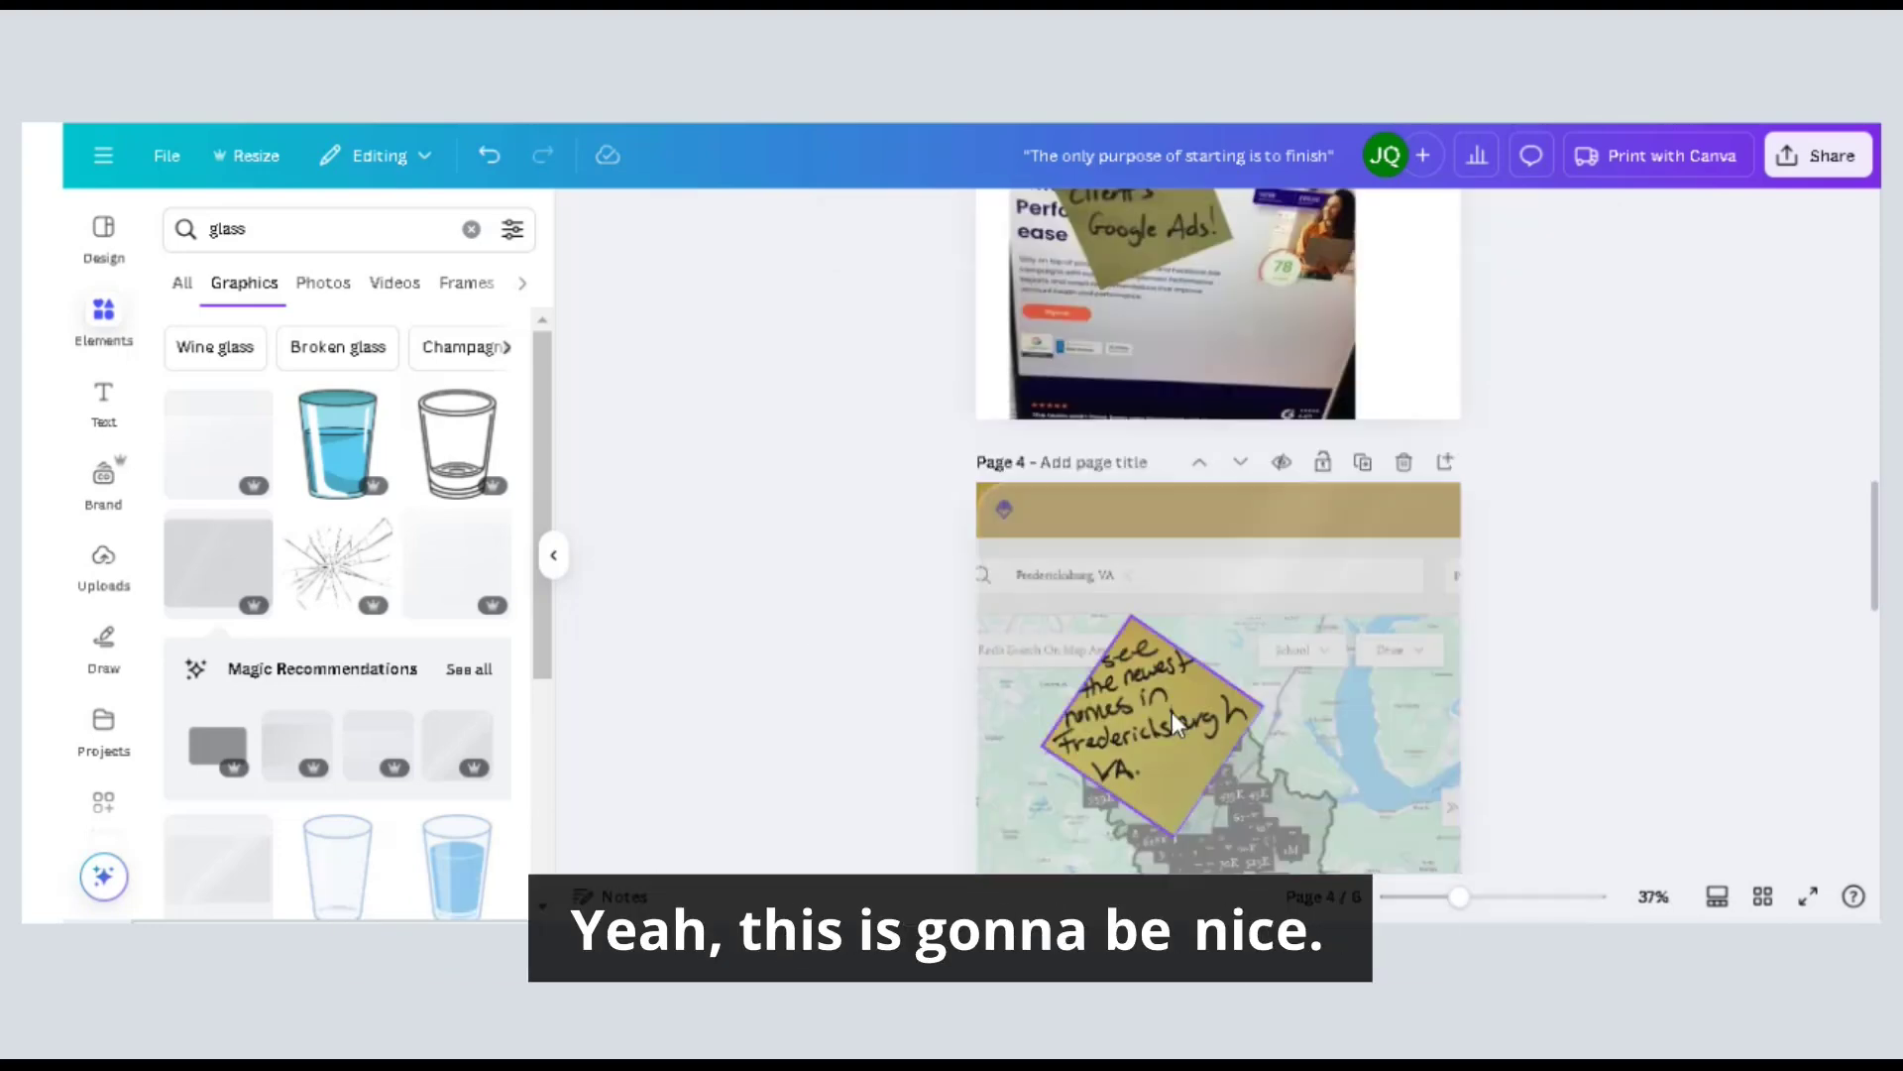
pyautogui.click(1196, 783)
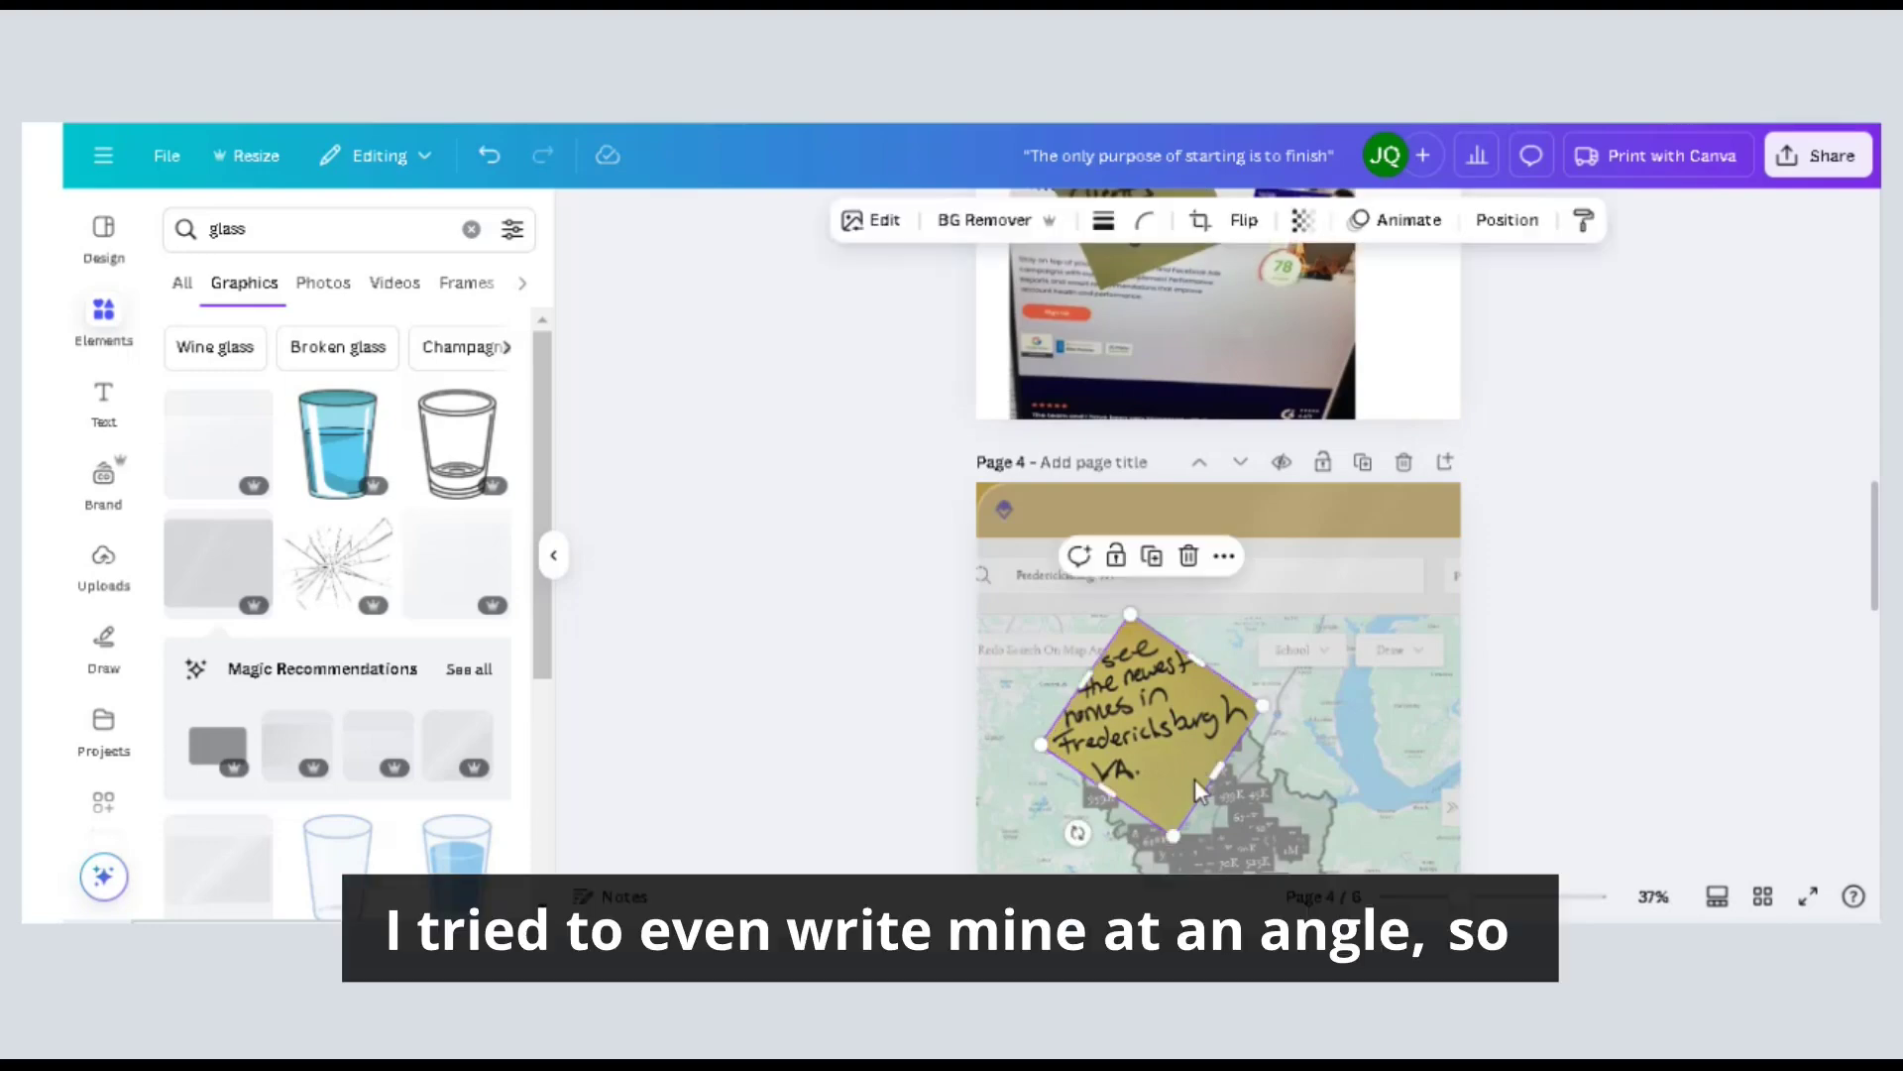
pyautogui.moveTo(1173, 835); pyautogui.dragTo(1096, 834)
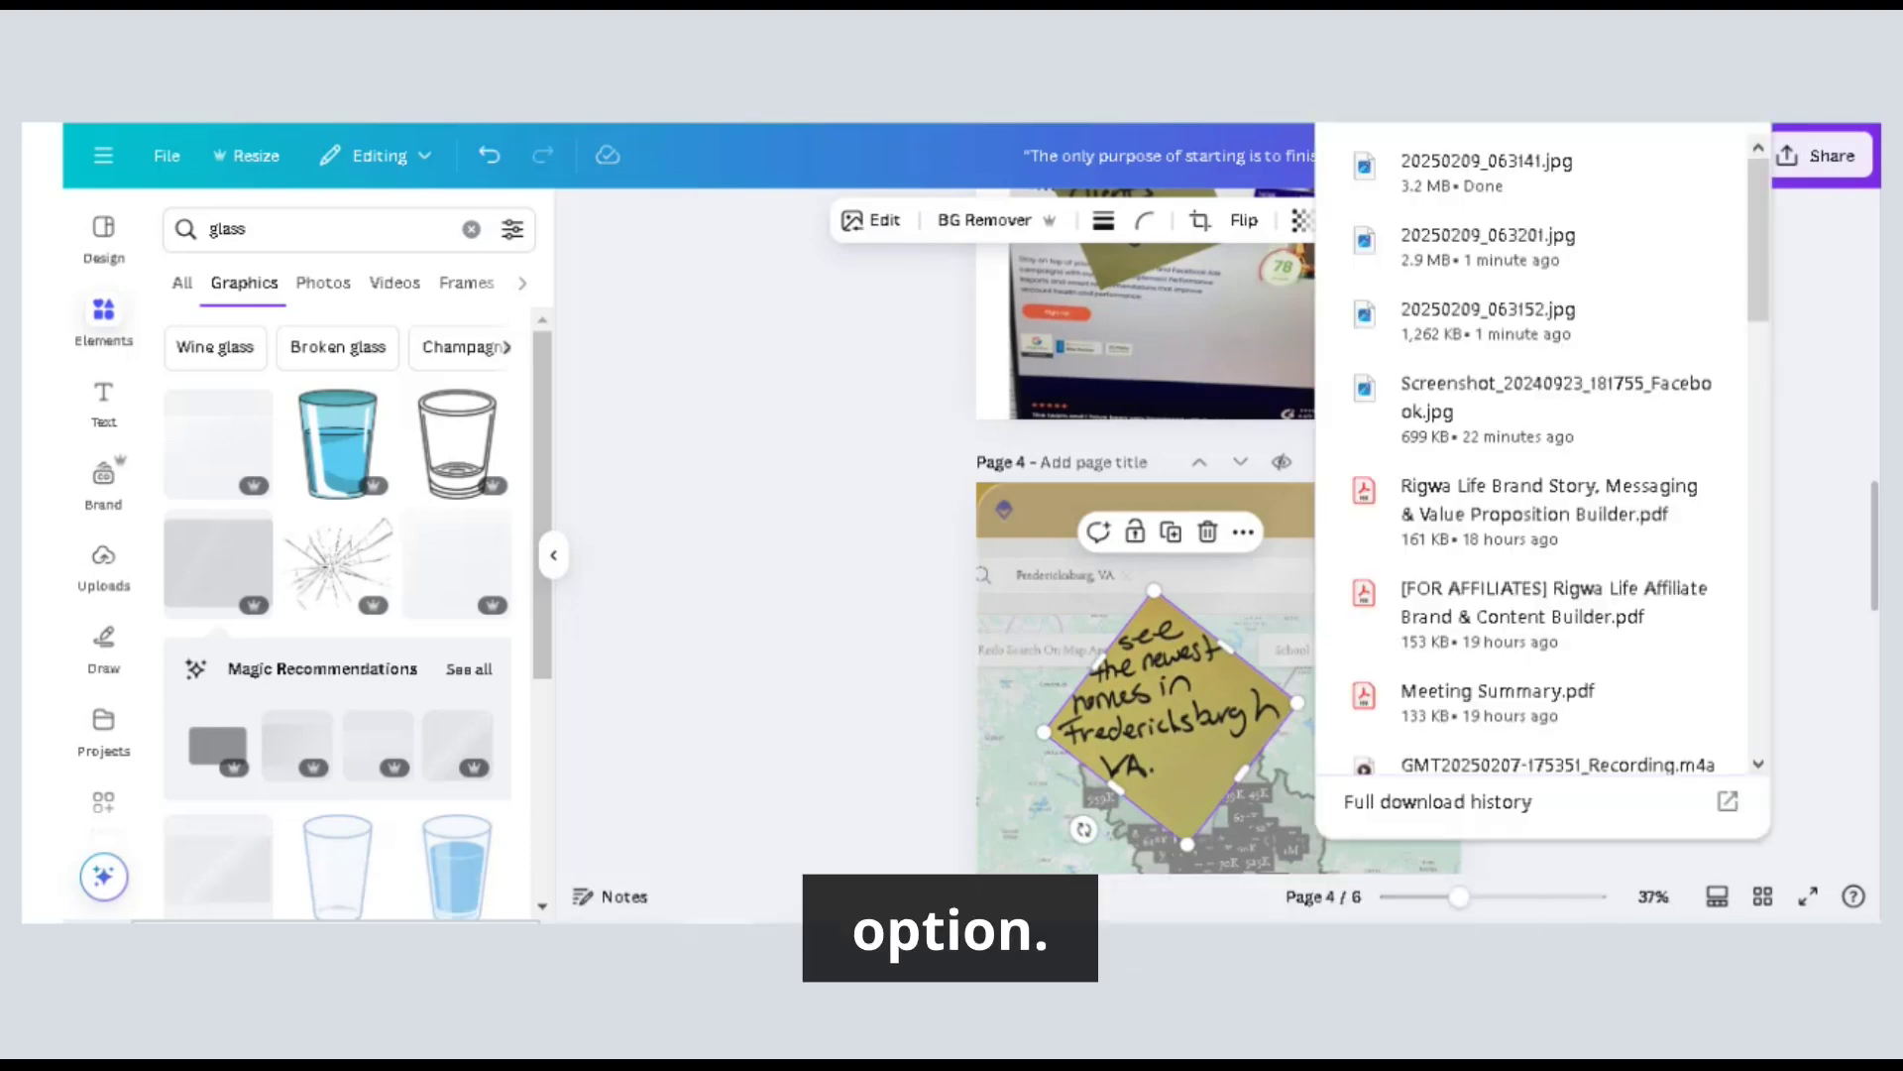
# Try a second downloaded photo of the handwritten note on page 4, with its background removed.
pyautogui.moveTo(1487, 170); pyautogui.dragTo(1218, 724)
pyautogui.click(868, 404)
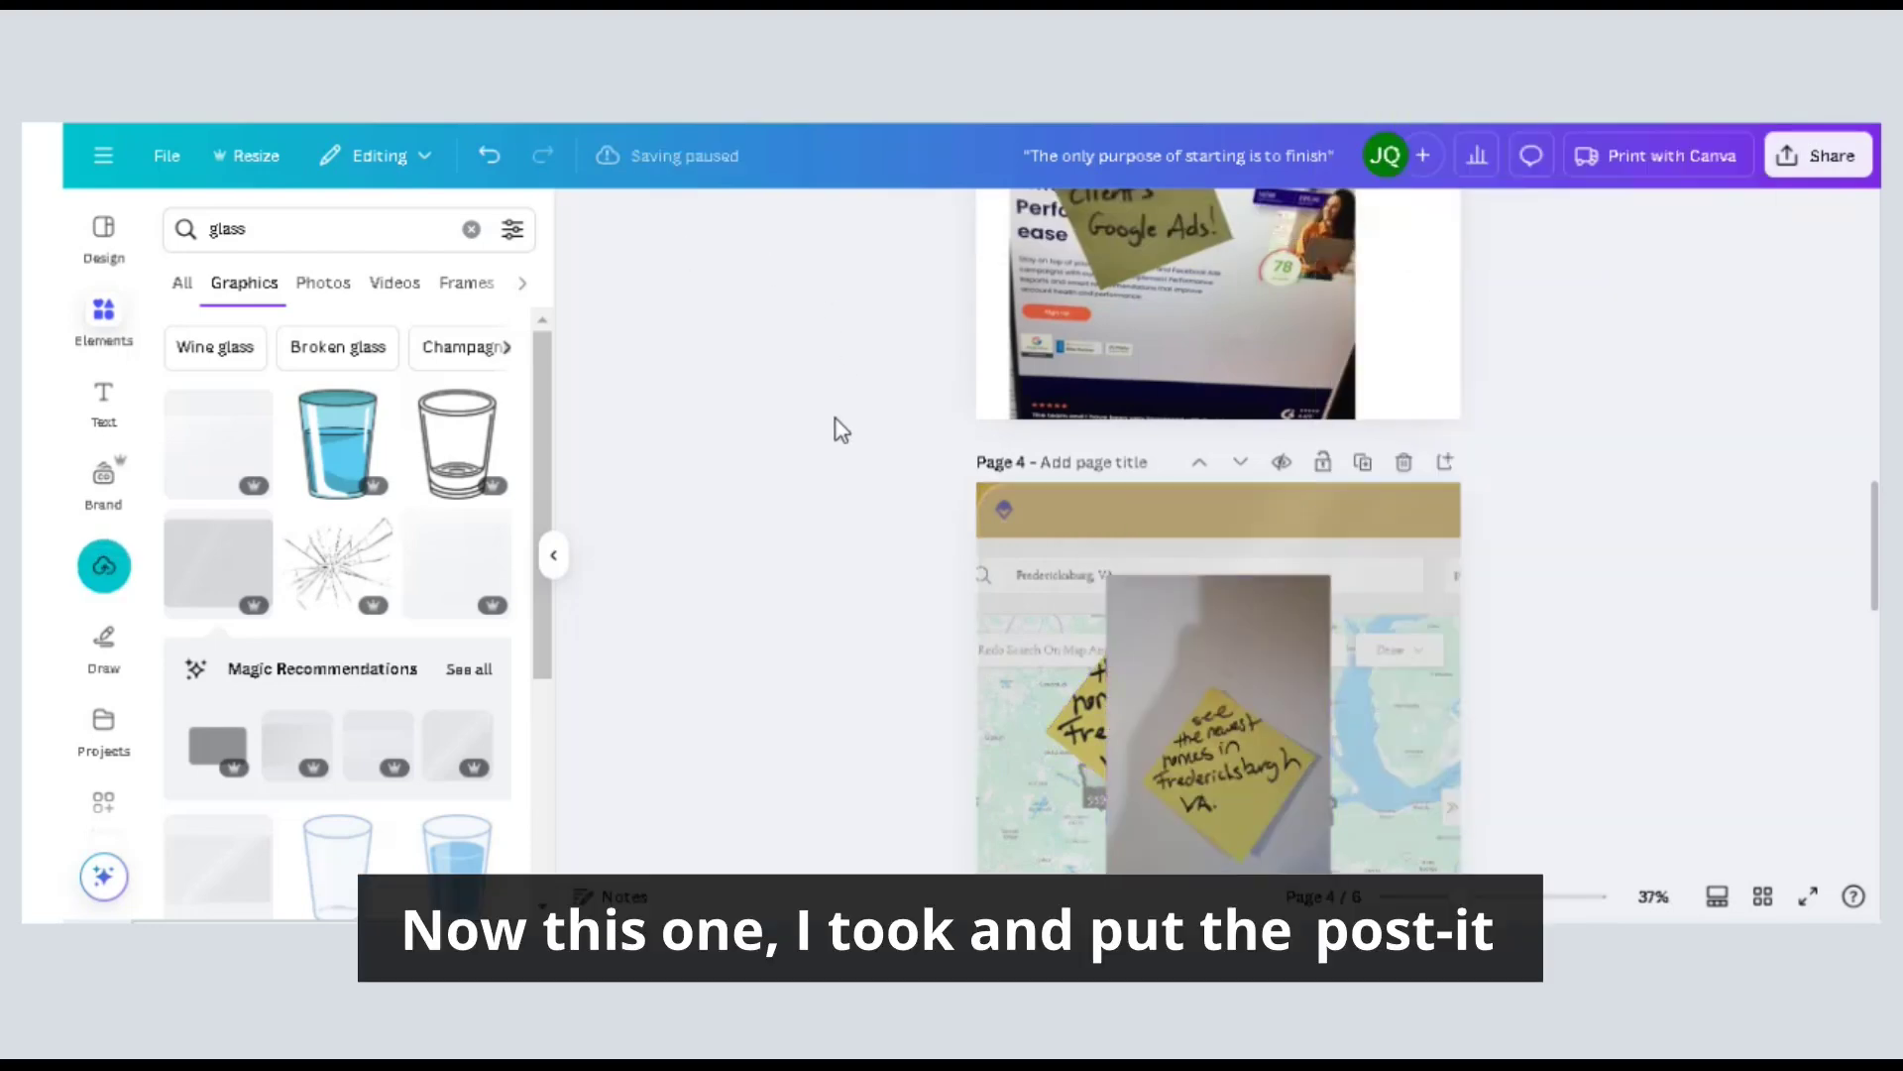
pyautogui.click(1248, 783)
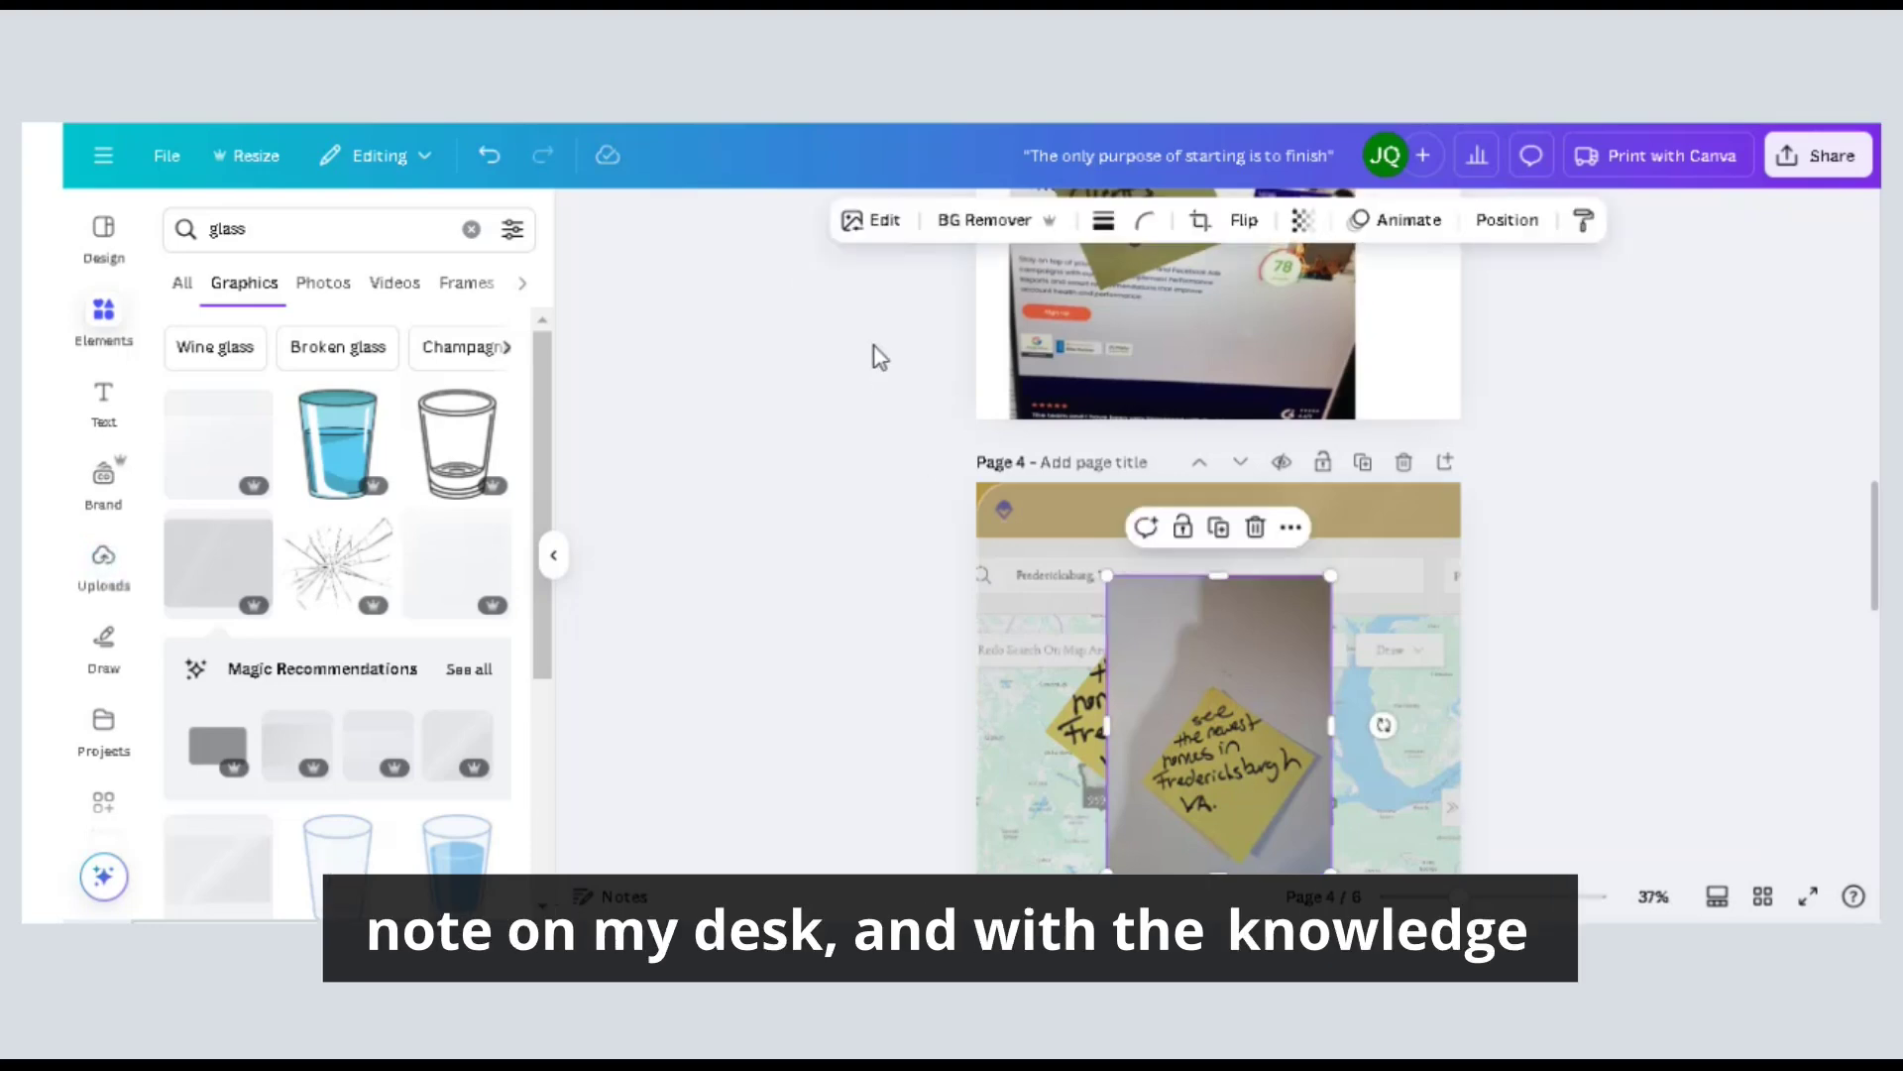
pyautogui.click(954, 226)
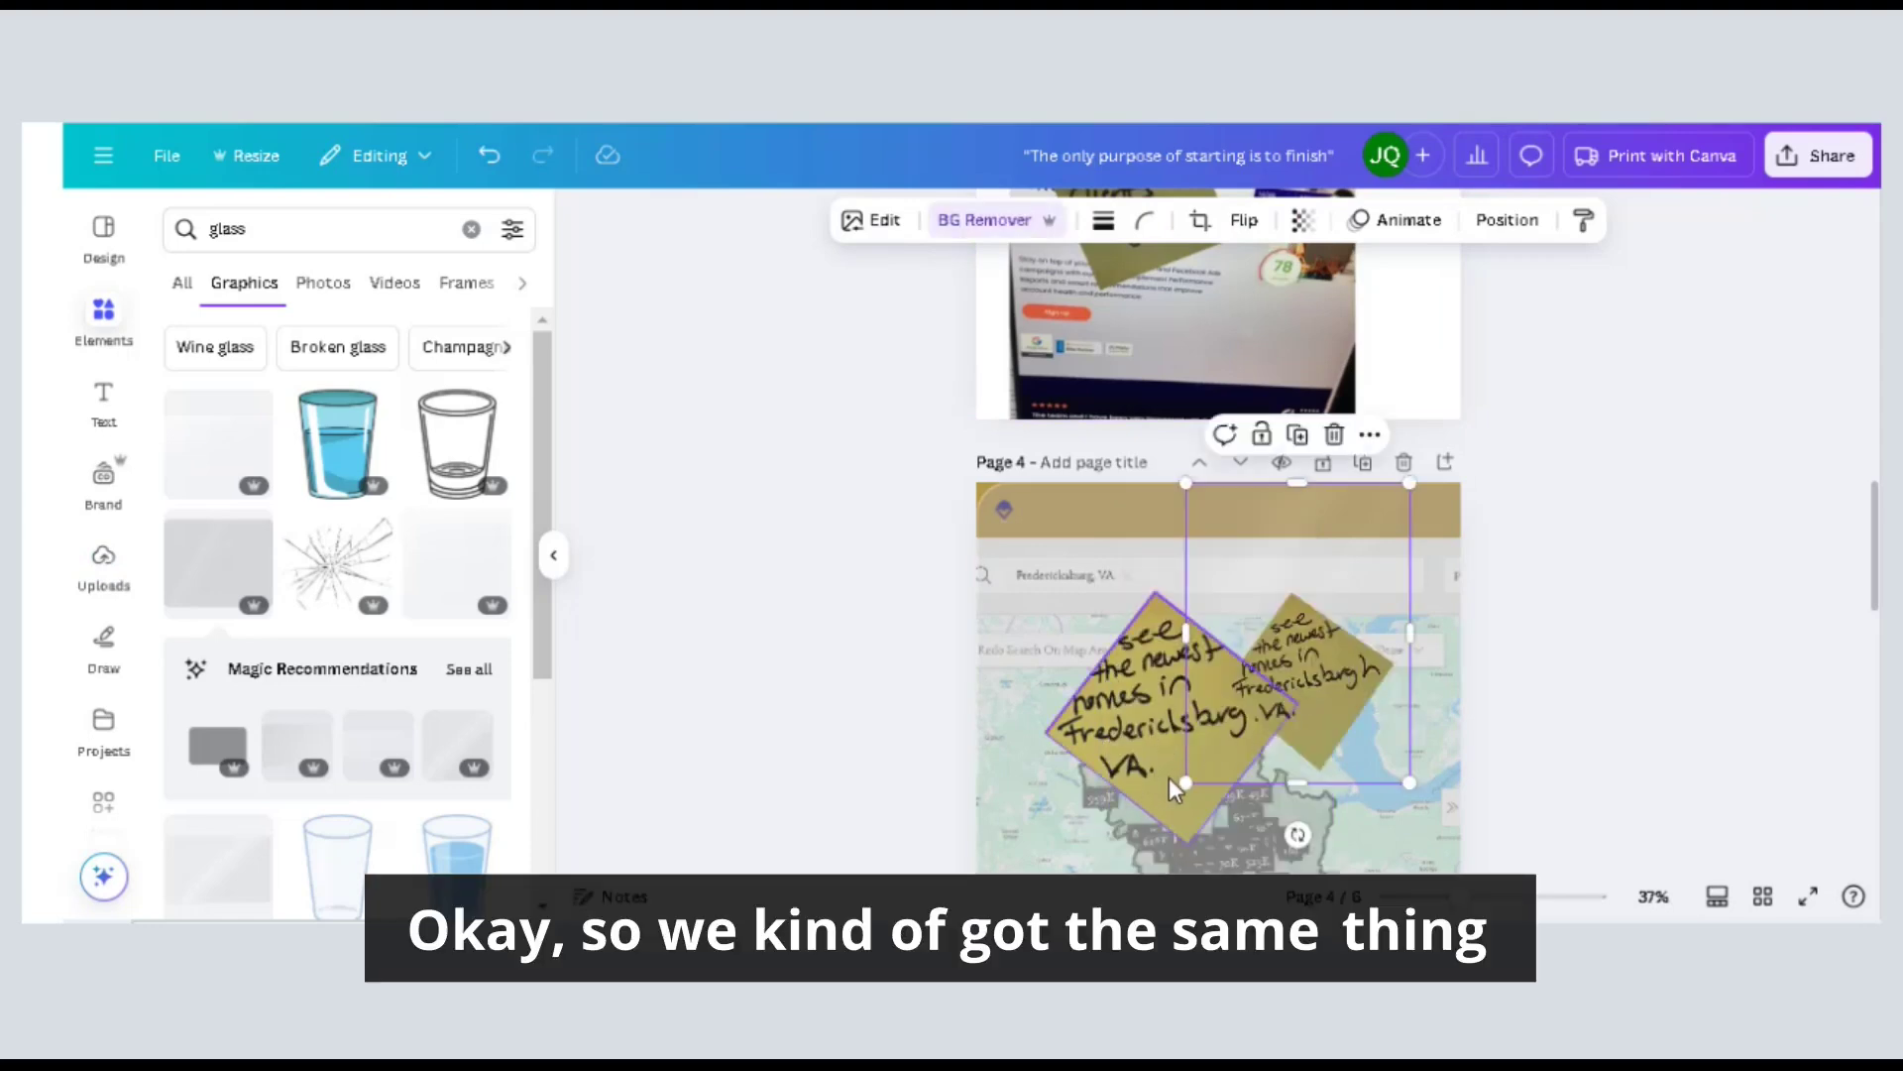
# Enlarge the cut-out note to compare it with the first handwritten note, and delete the cut-out version.
pyautogui.moveTo(1186, 783); pyautogui.dragTo(977, 903)
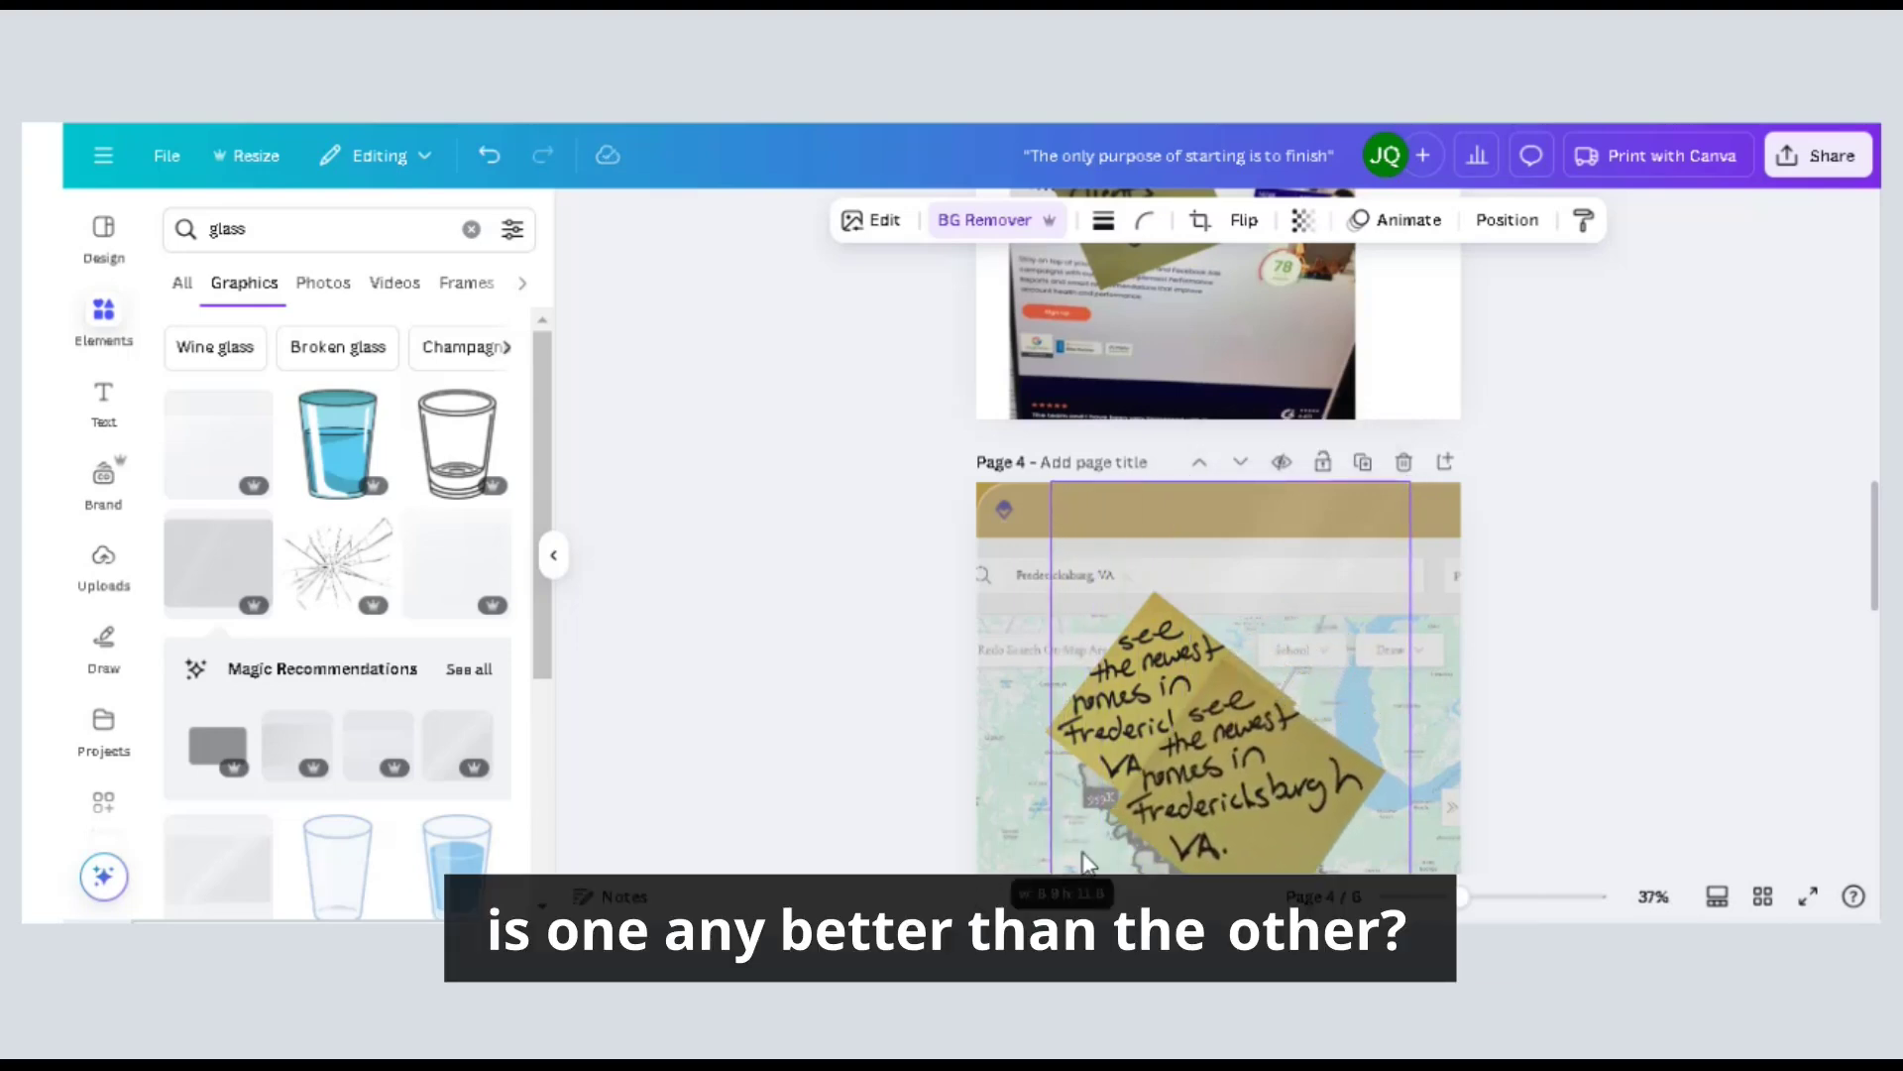
pyautogui.moveTo(1223, 818); pyautogui.dragTo(1288, 801)
pyautogui.press('Delete')
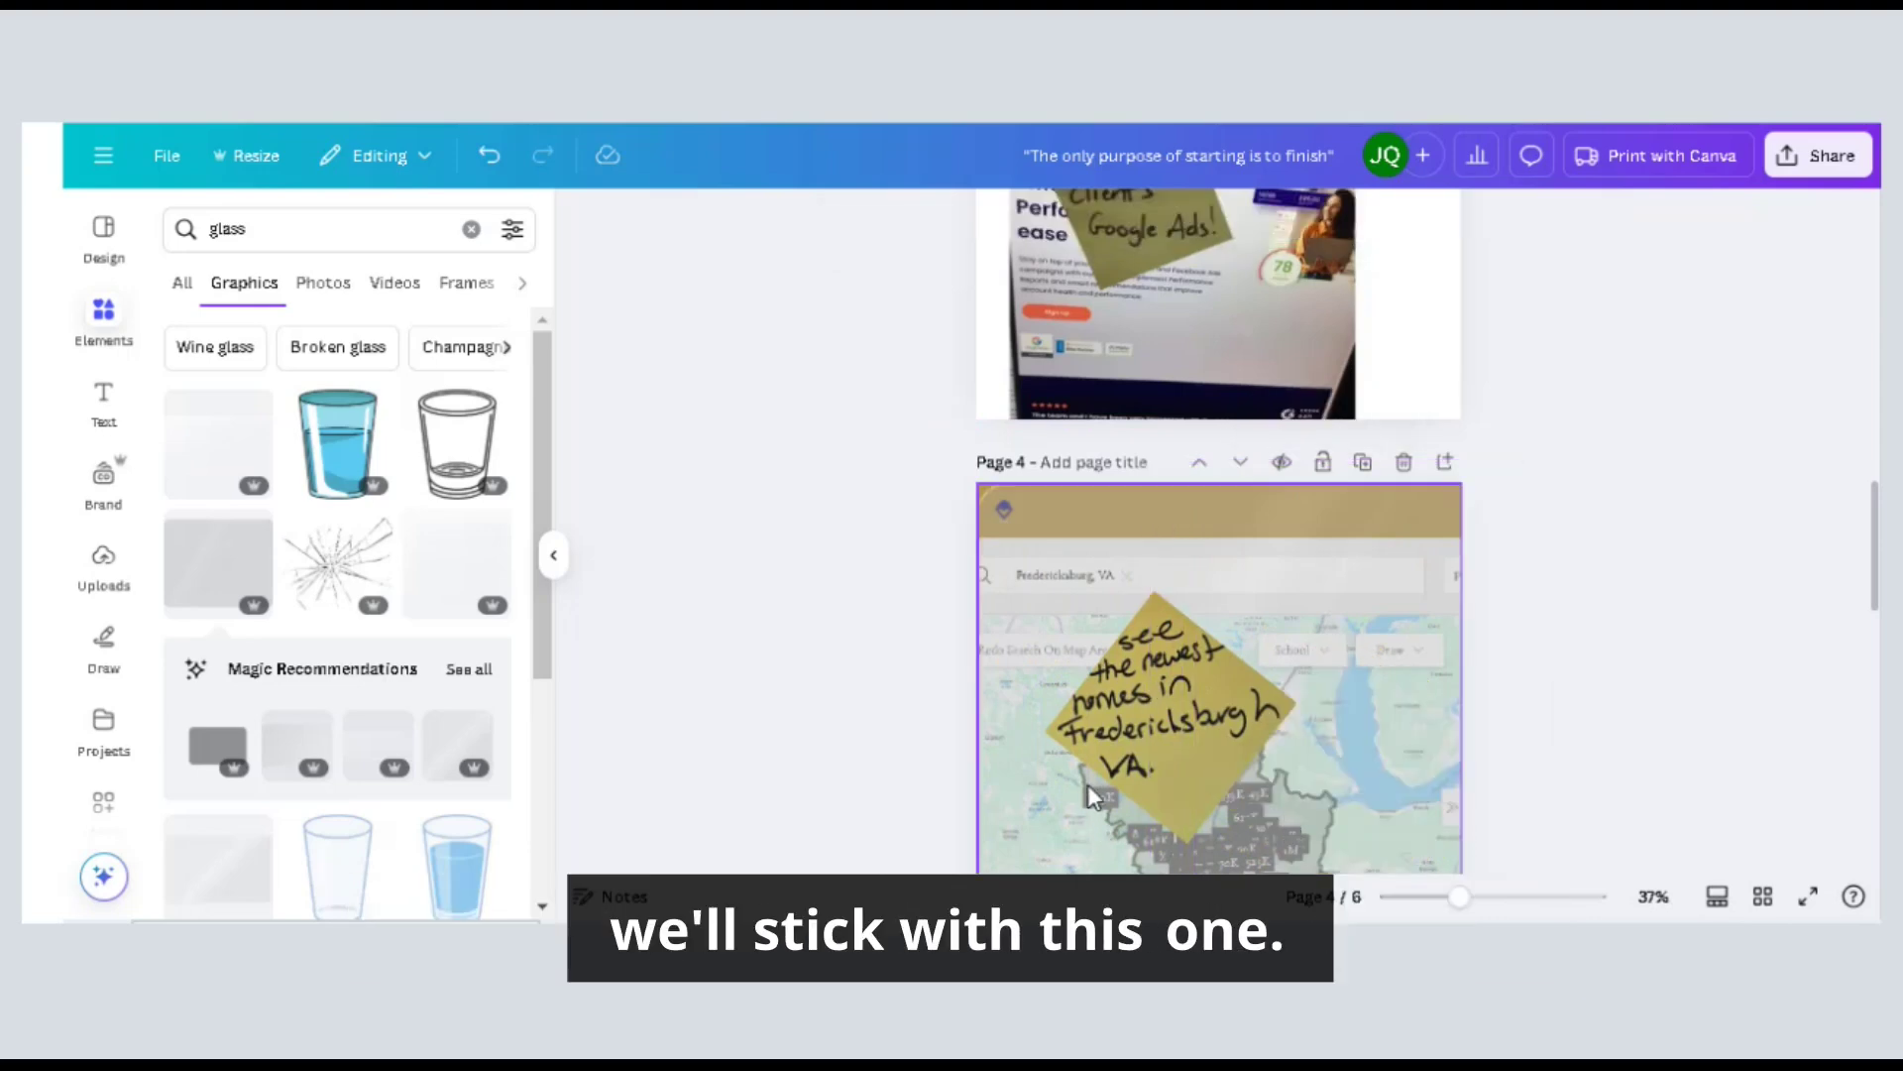
# Copy the handwritten note from page 4 onto the property listings screenshot on page 5.
pyautogui.scroll(-2, 1517, 727)
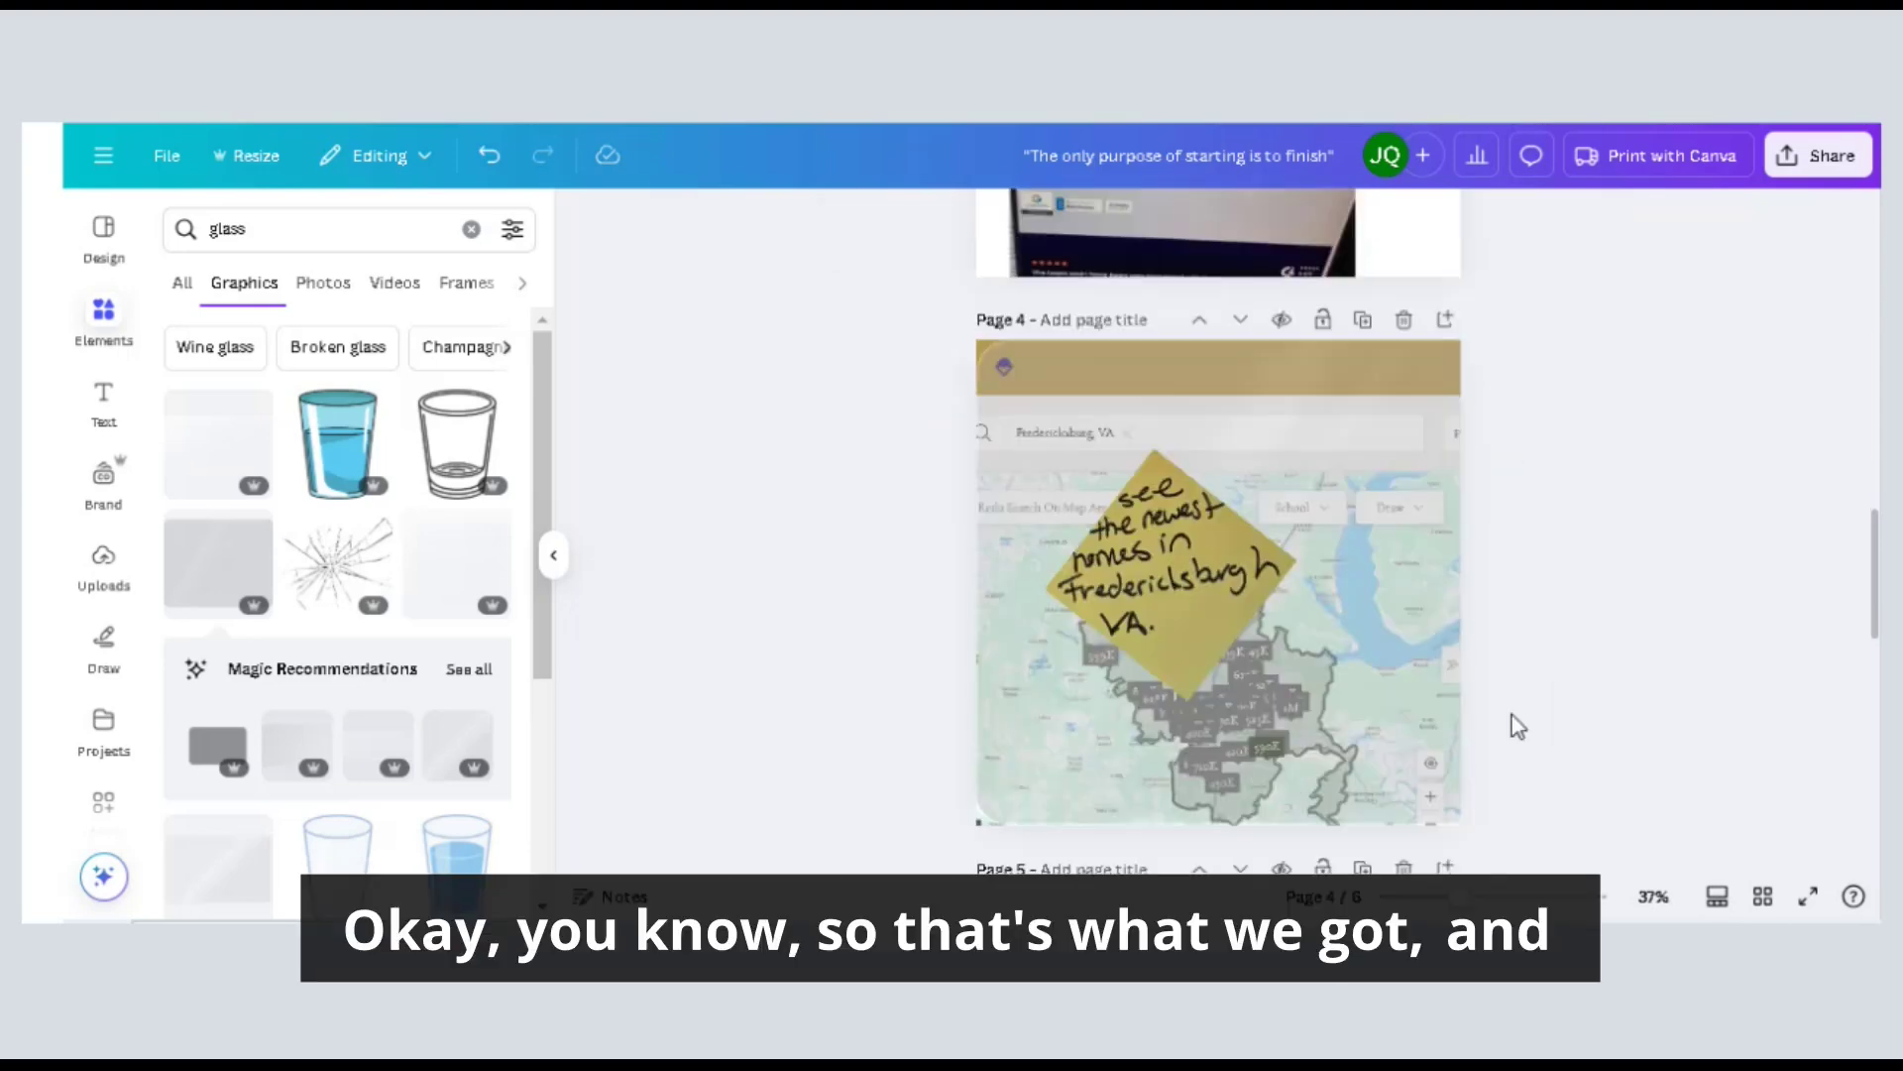
pyautogui.click(1199, 607)
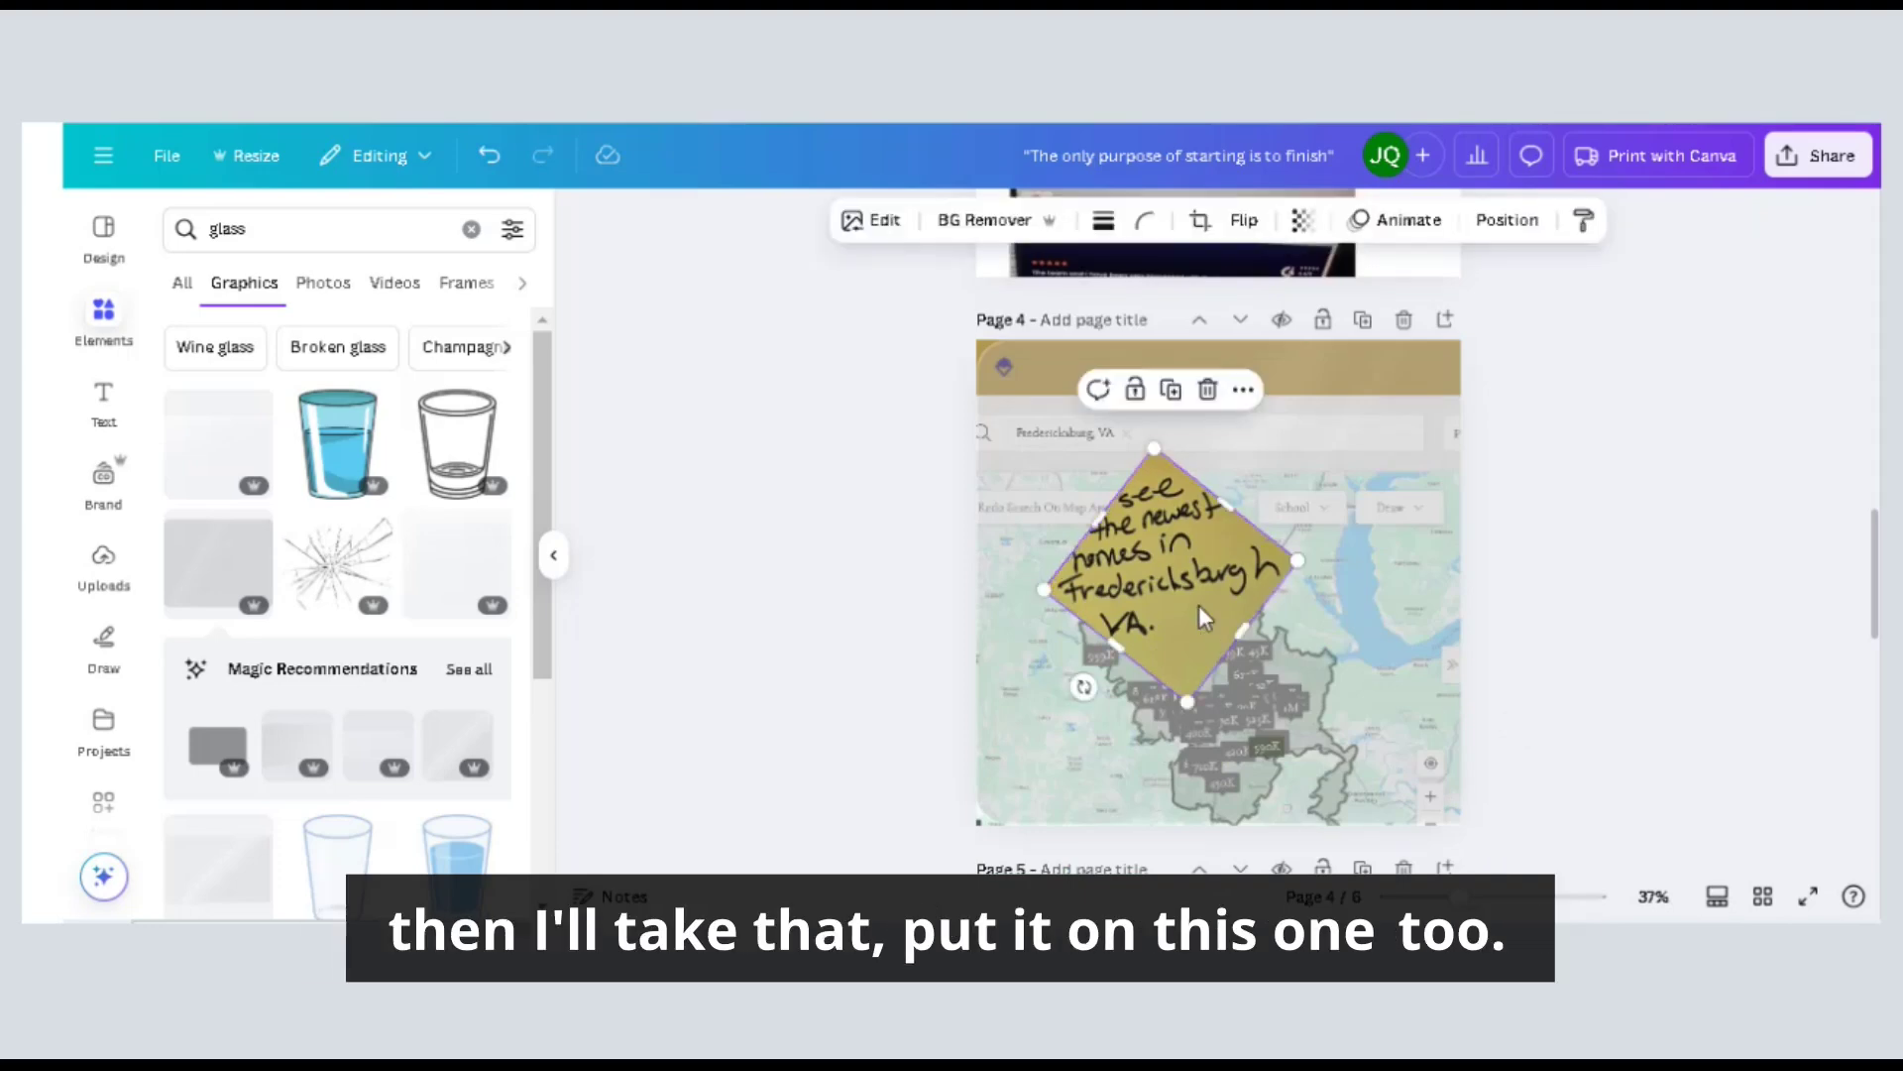
pyautogui.scroll(-8, 1198, 605)
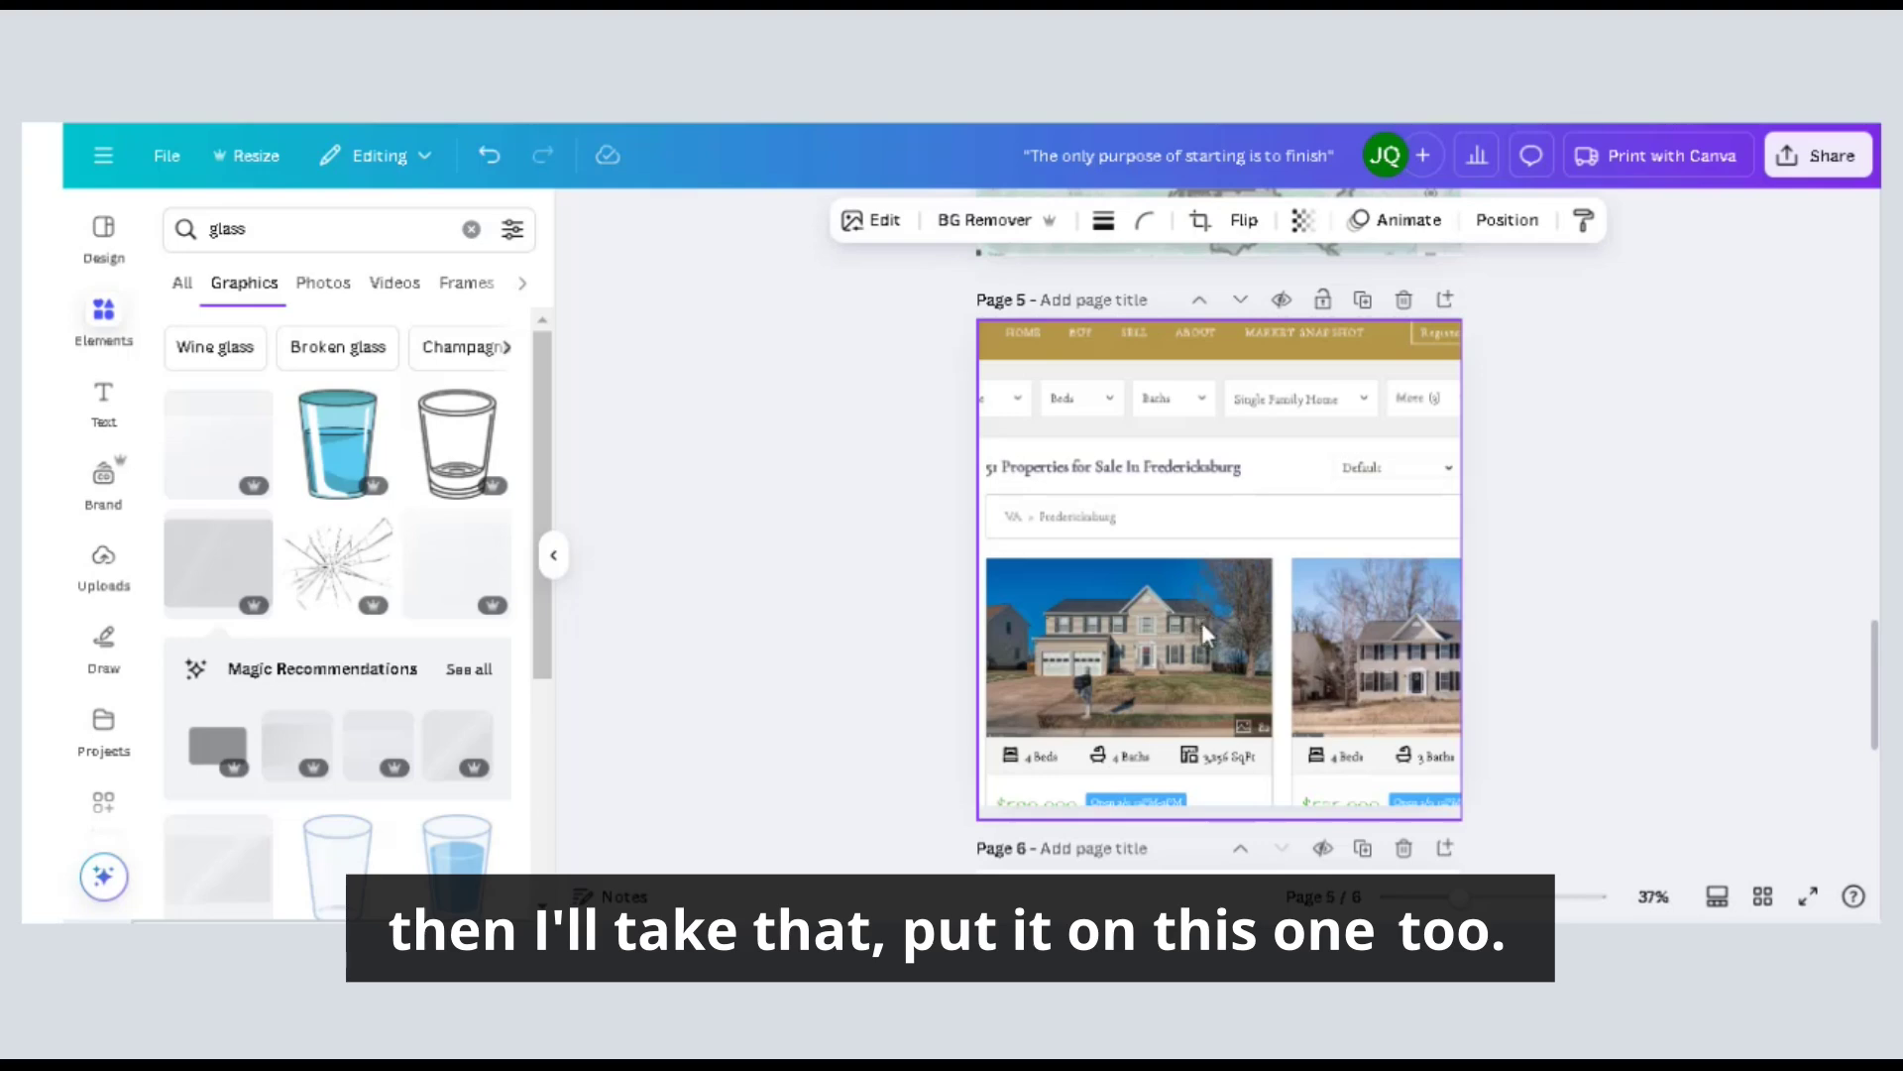
pyautogui.hotkey('ctrl', 'v')
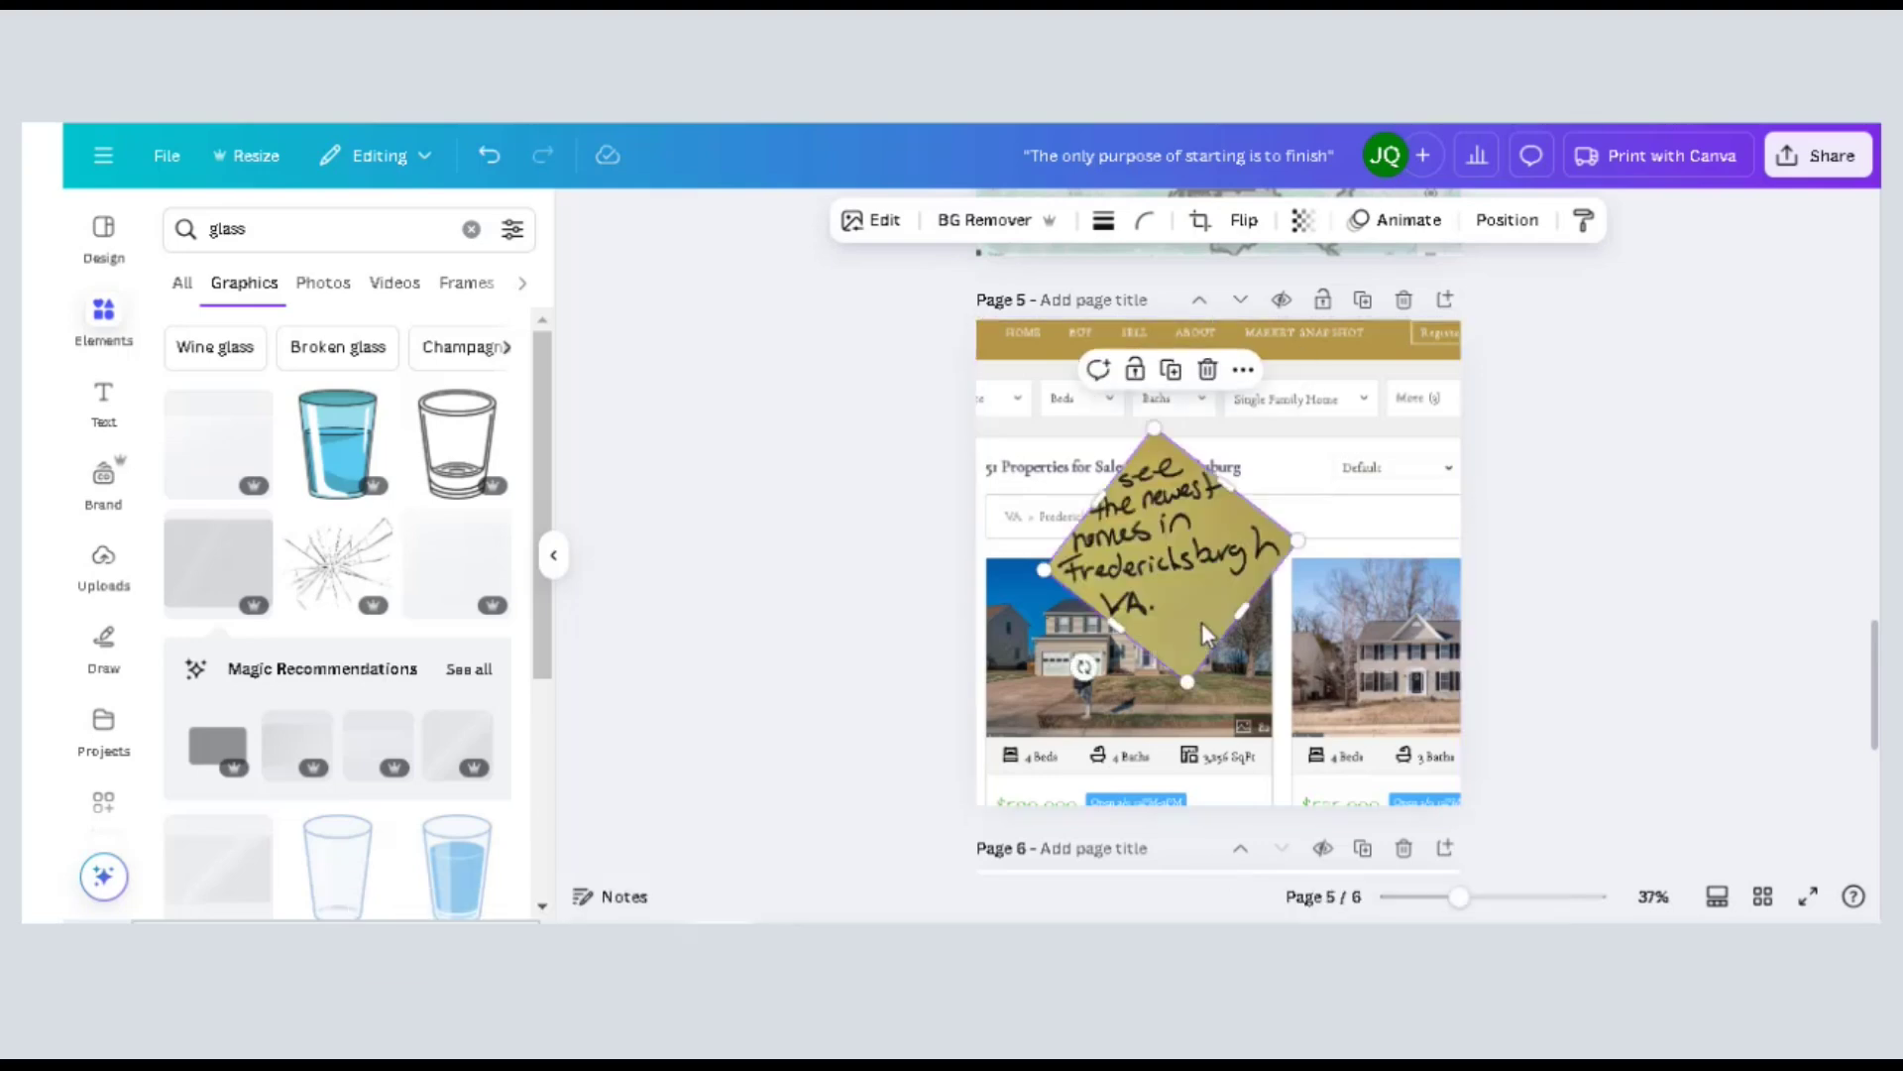
pyautogui.click(1618, 673)
# Open the design's sharing options for downloading the finished ad pages.
pyautogui.scroll(3, 1618, 674)
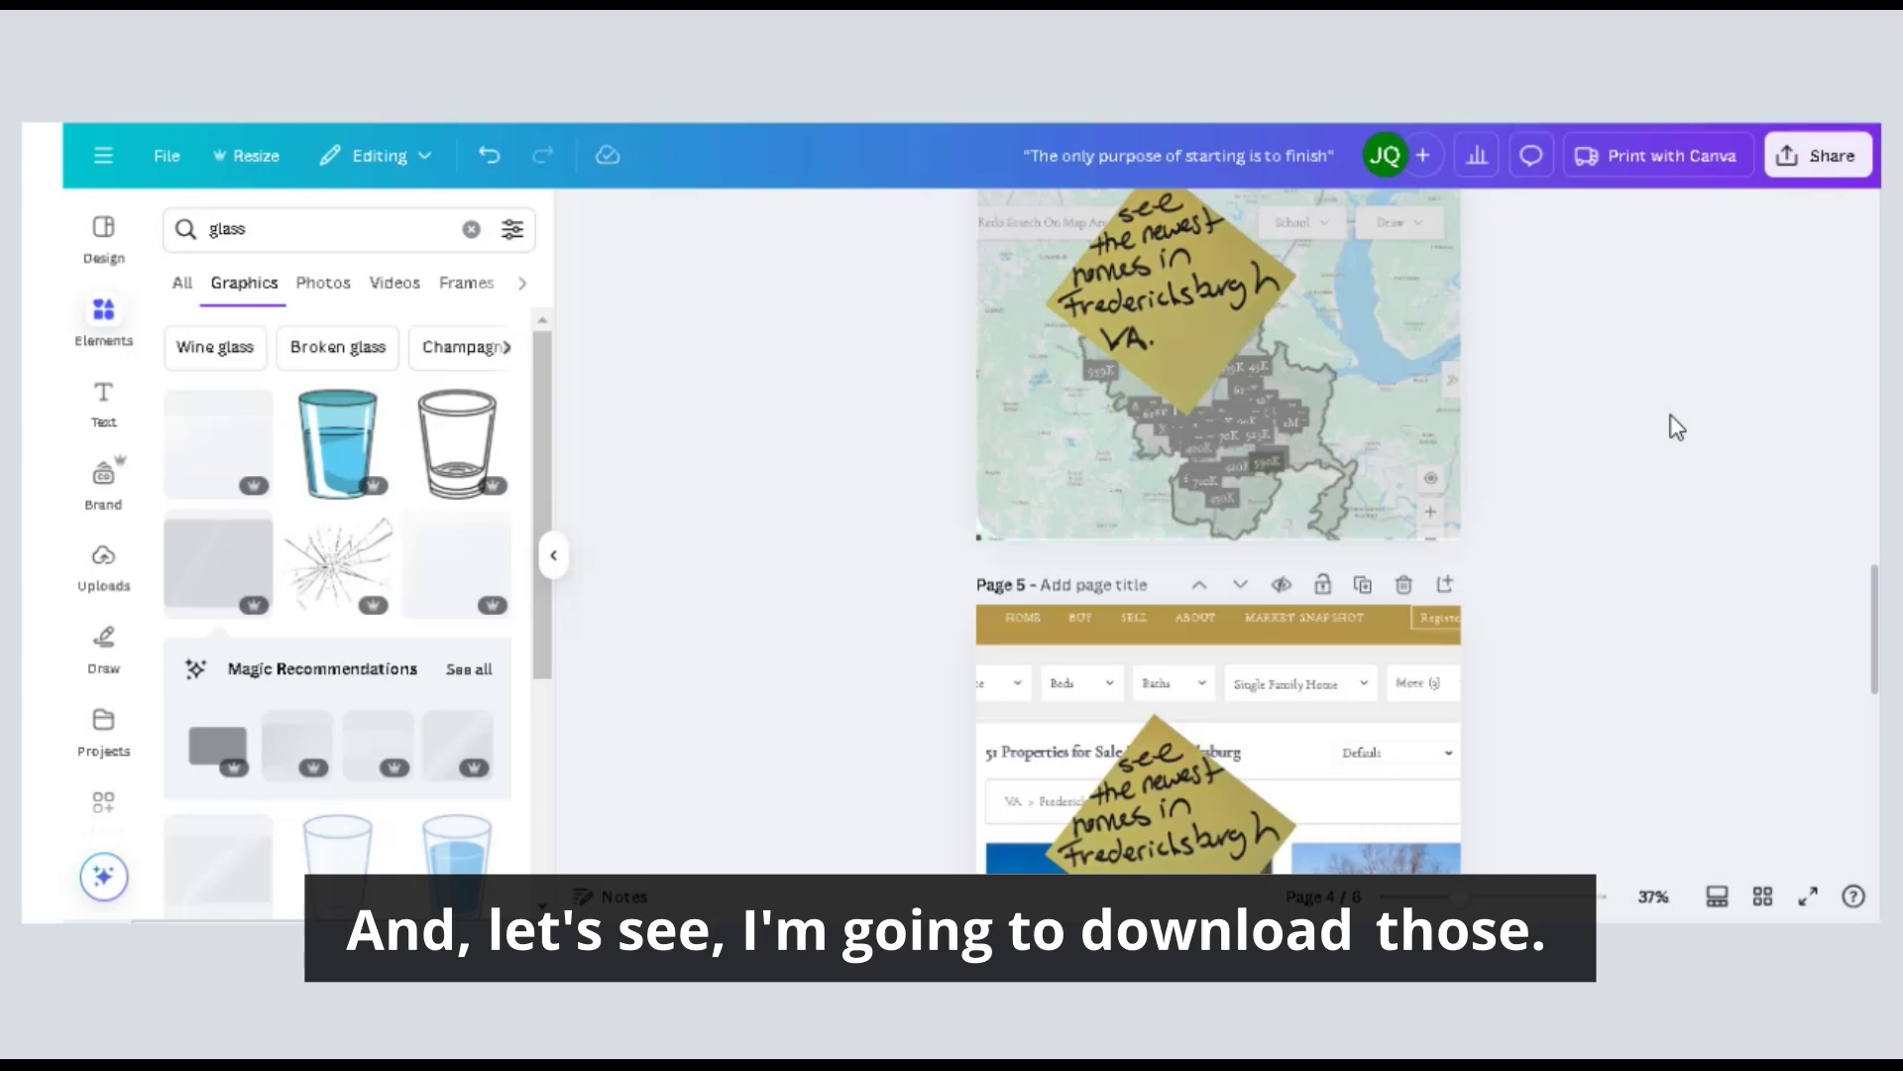
pyautogui.click(1834, 159)
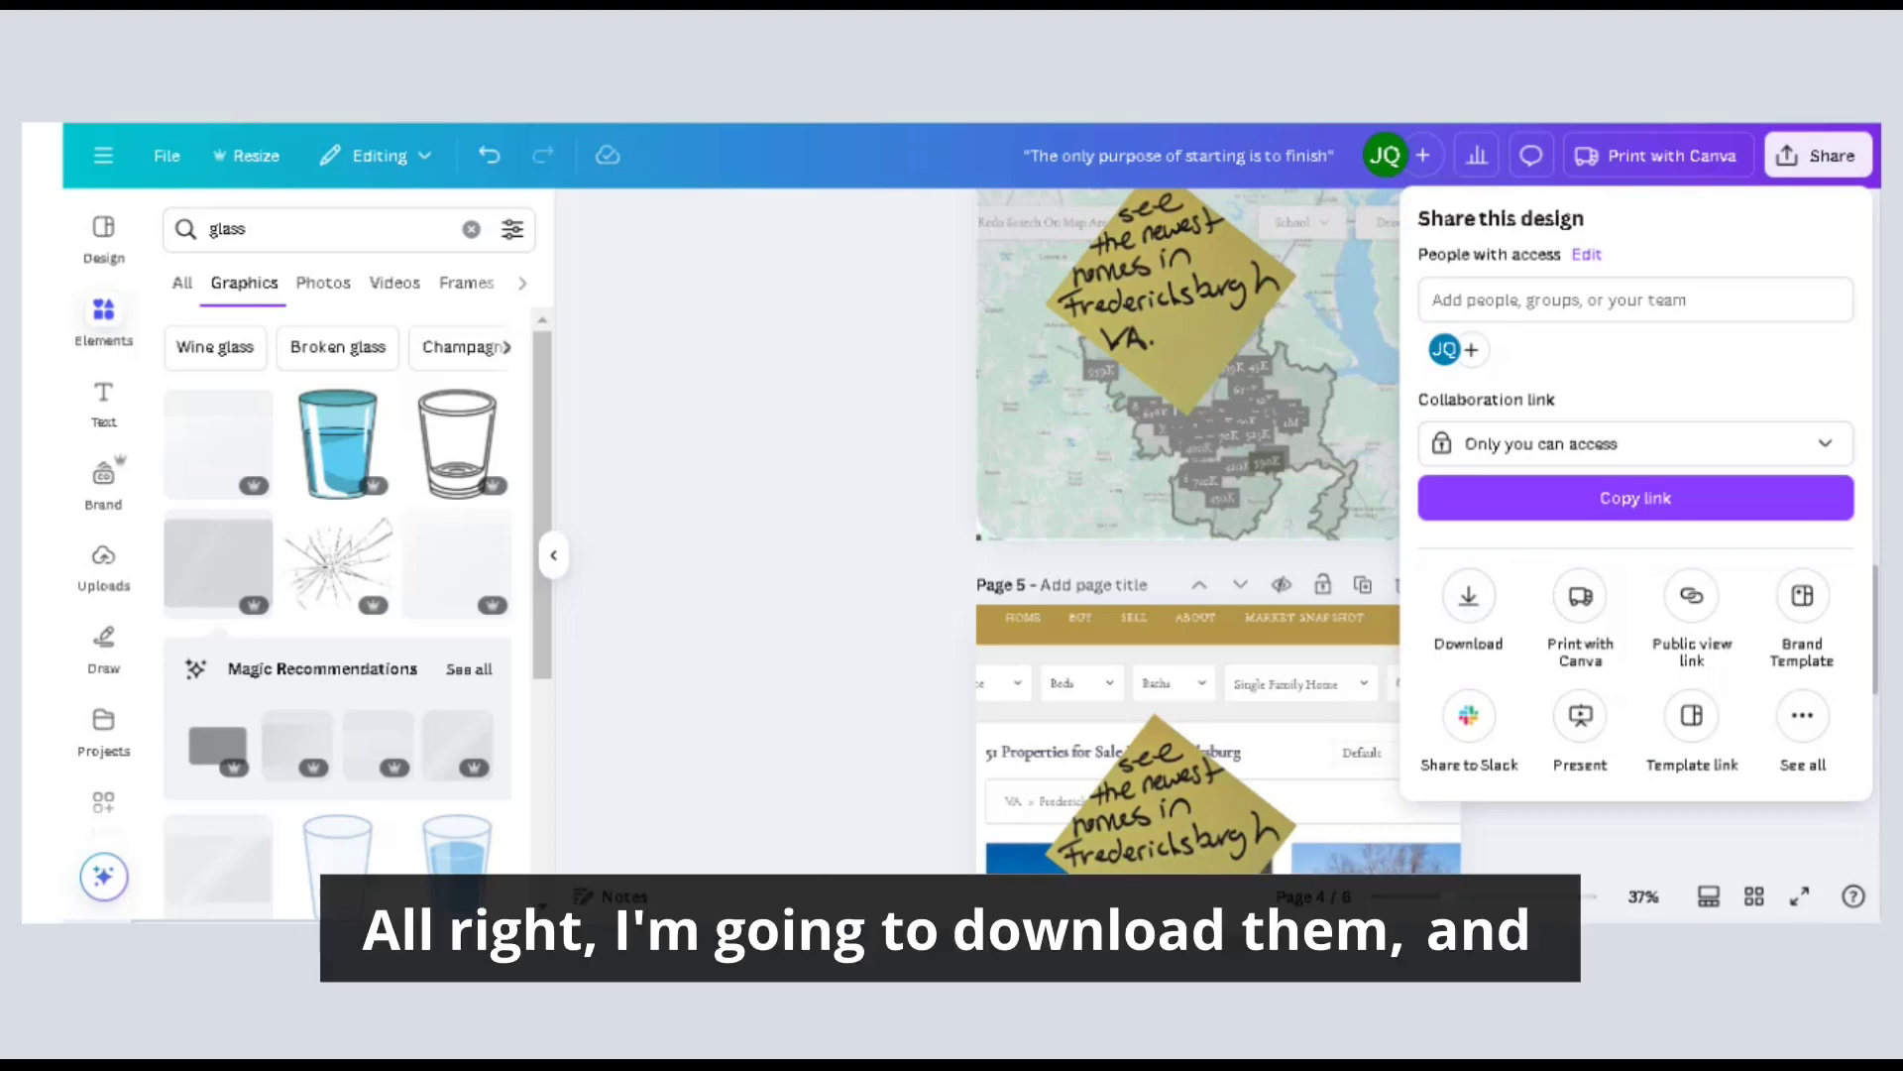
pyautogui.press('Escape')
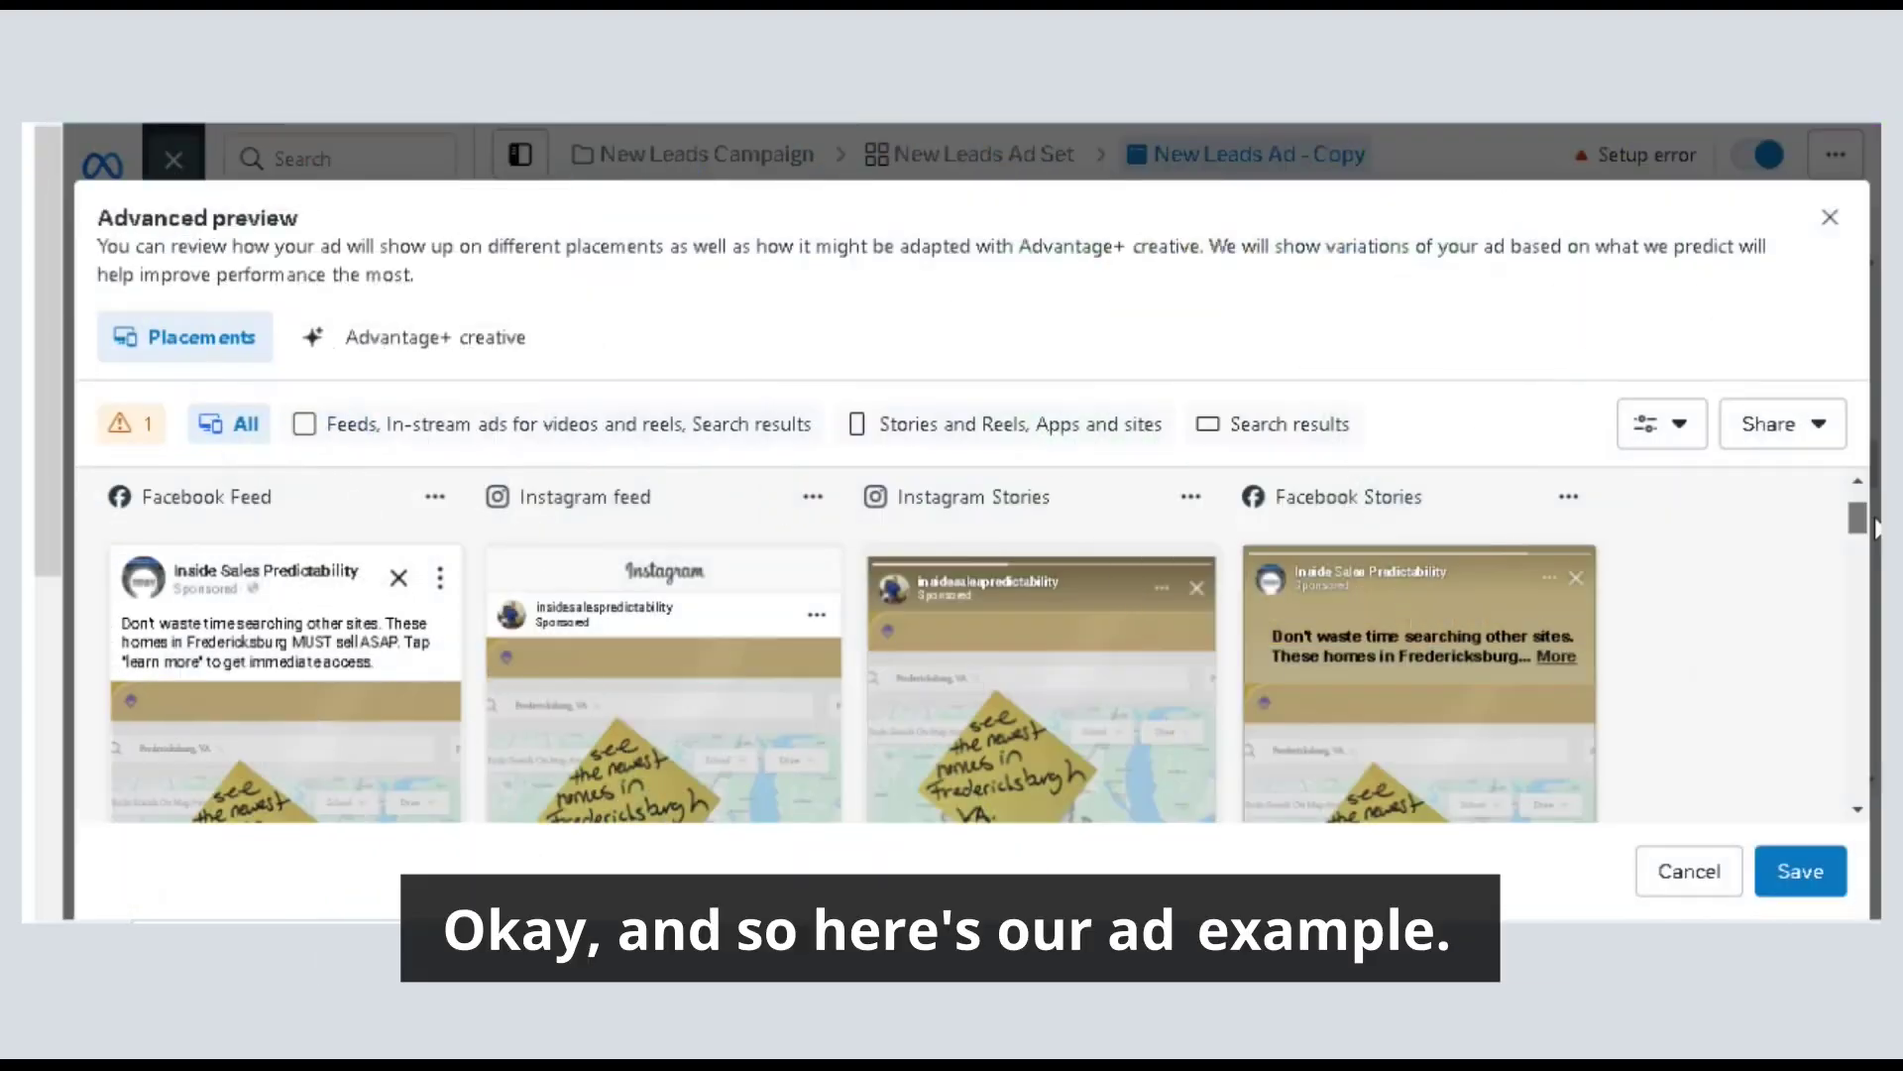
# In Meta Ads Manager, examine the map ad's mockups for Facebook and Instagram feeds and stories in the advanced preview.
pyautogui.scroll(-2, 1876, 529)
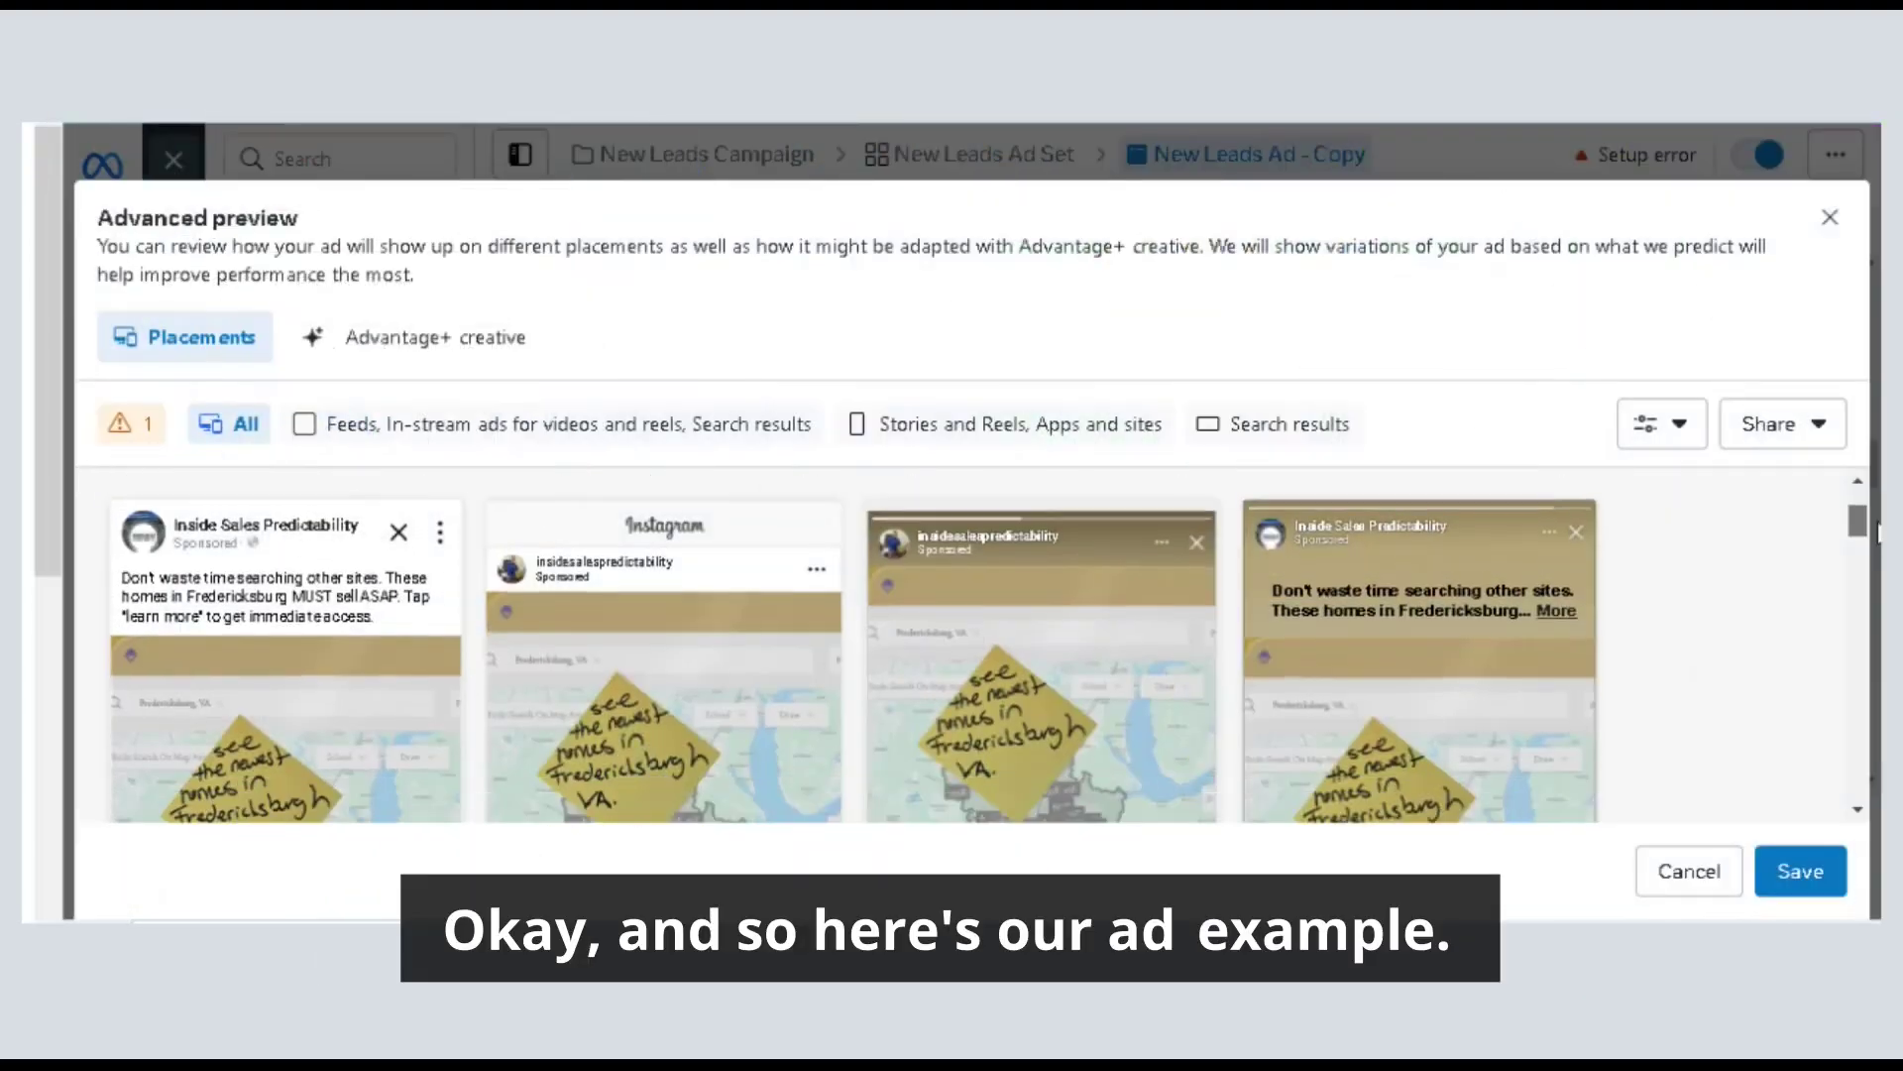
pyautogui.scroll(-1, 1876, 534)
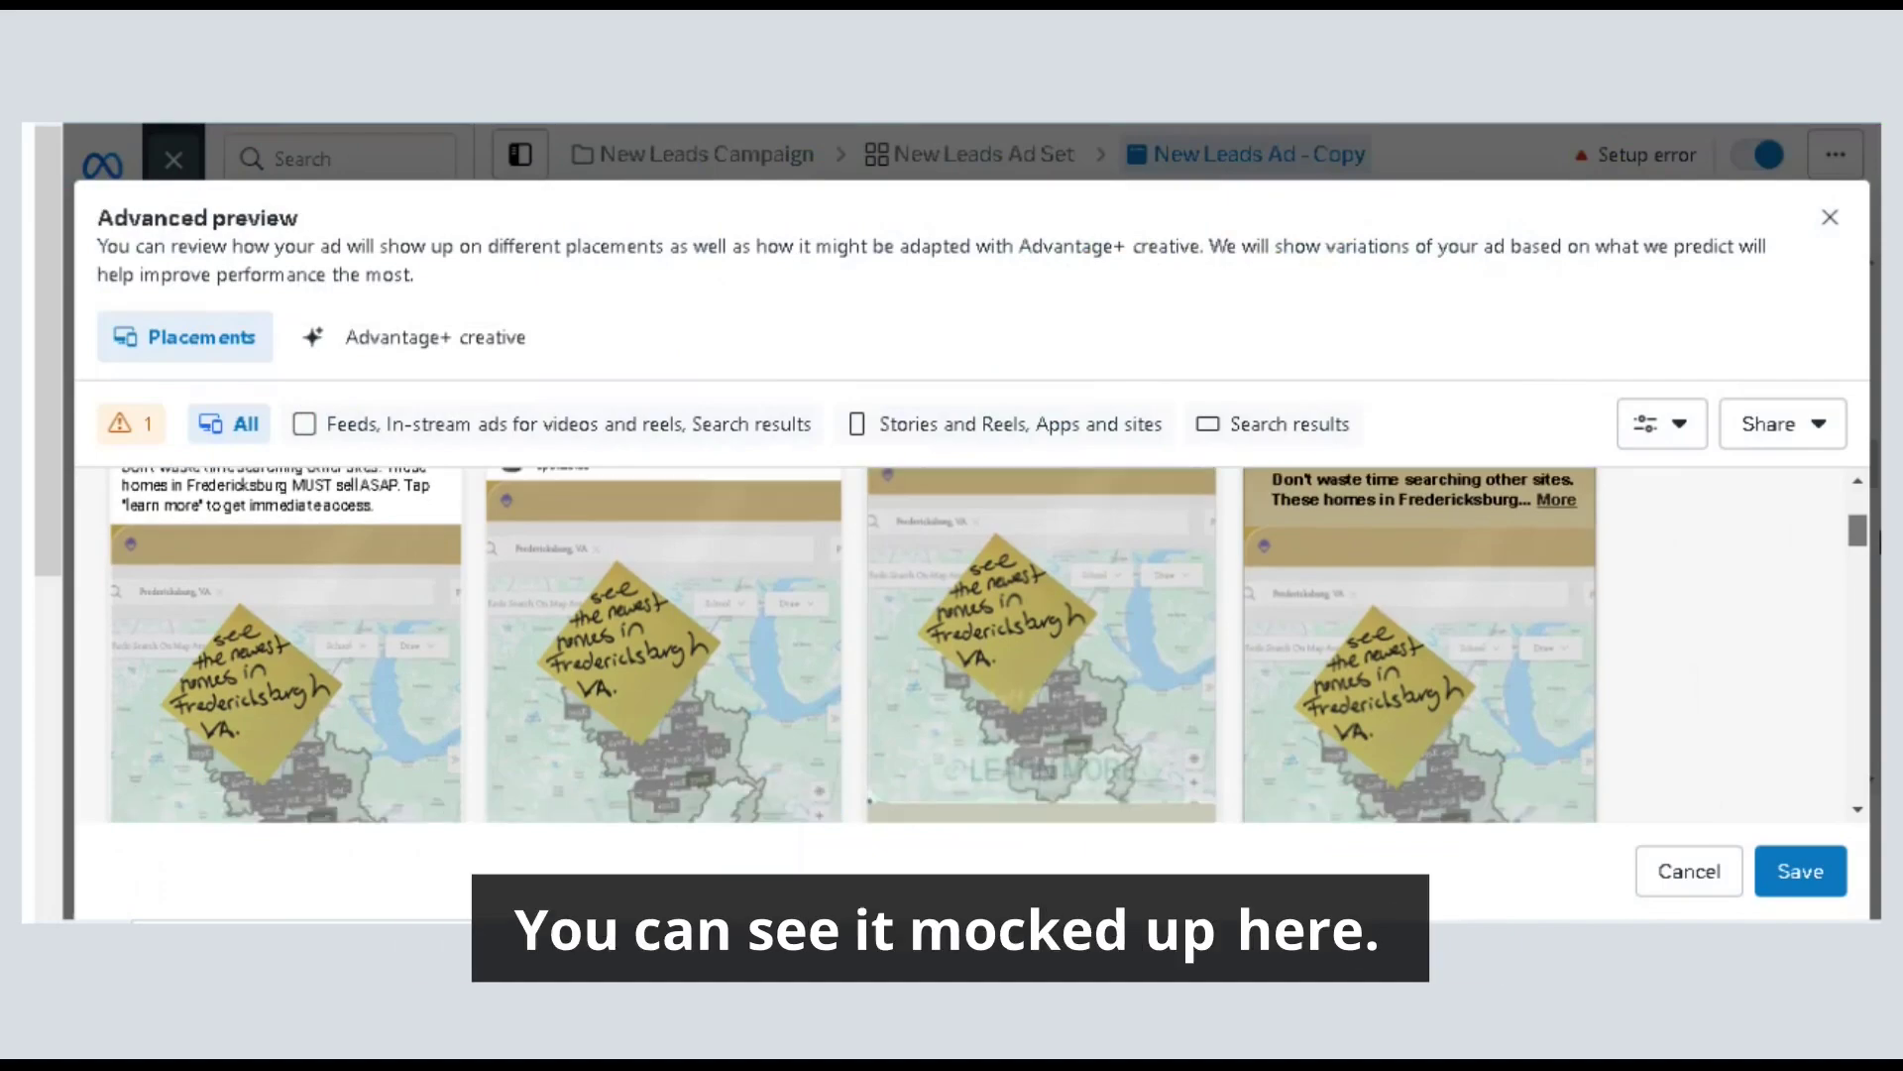
pyautogui.scroll(-1, 1879, 544)
pyautogui.scroll(-2, 1879, 546)
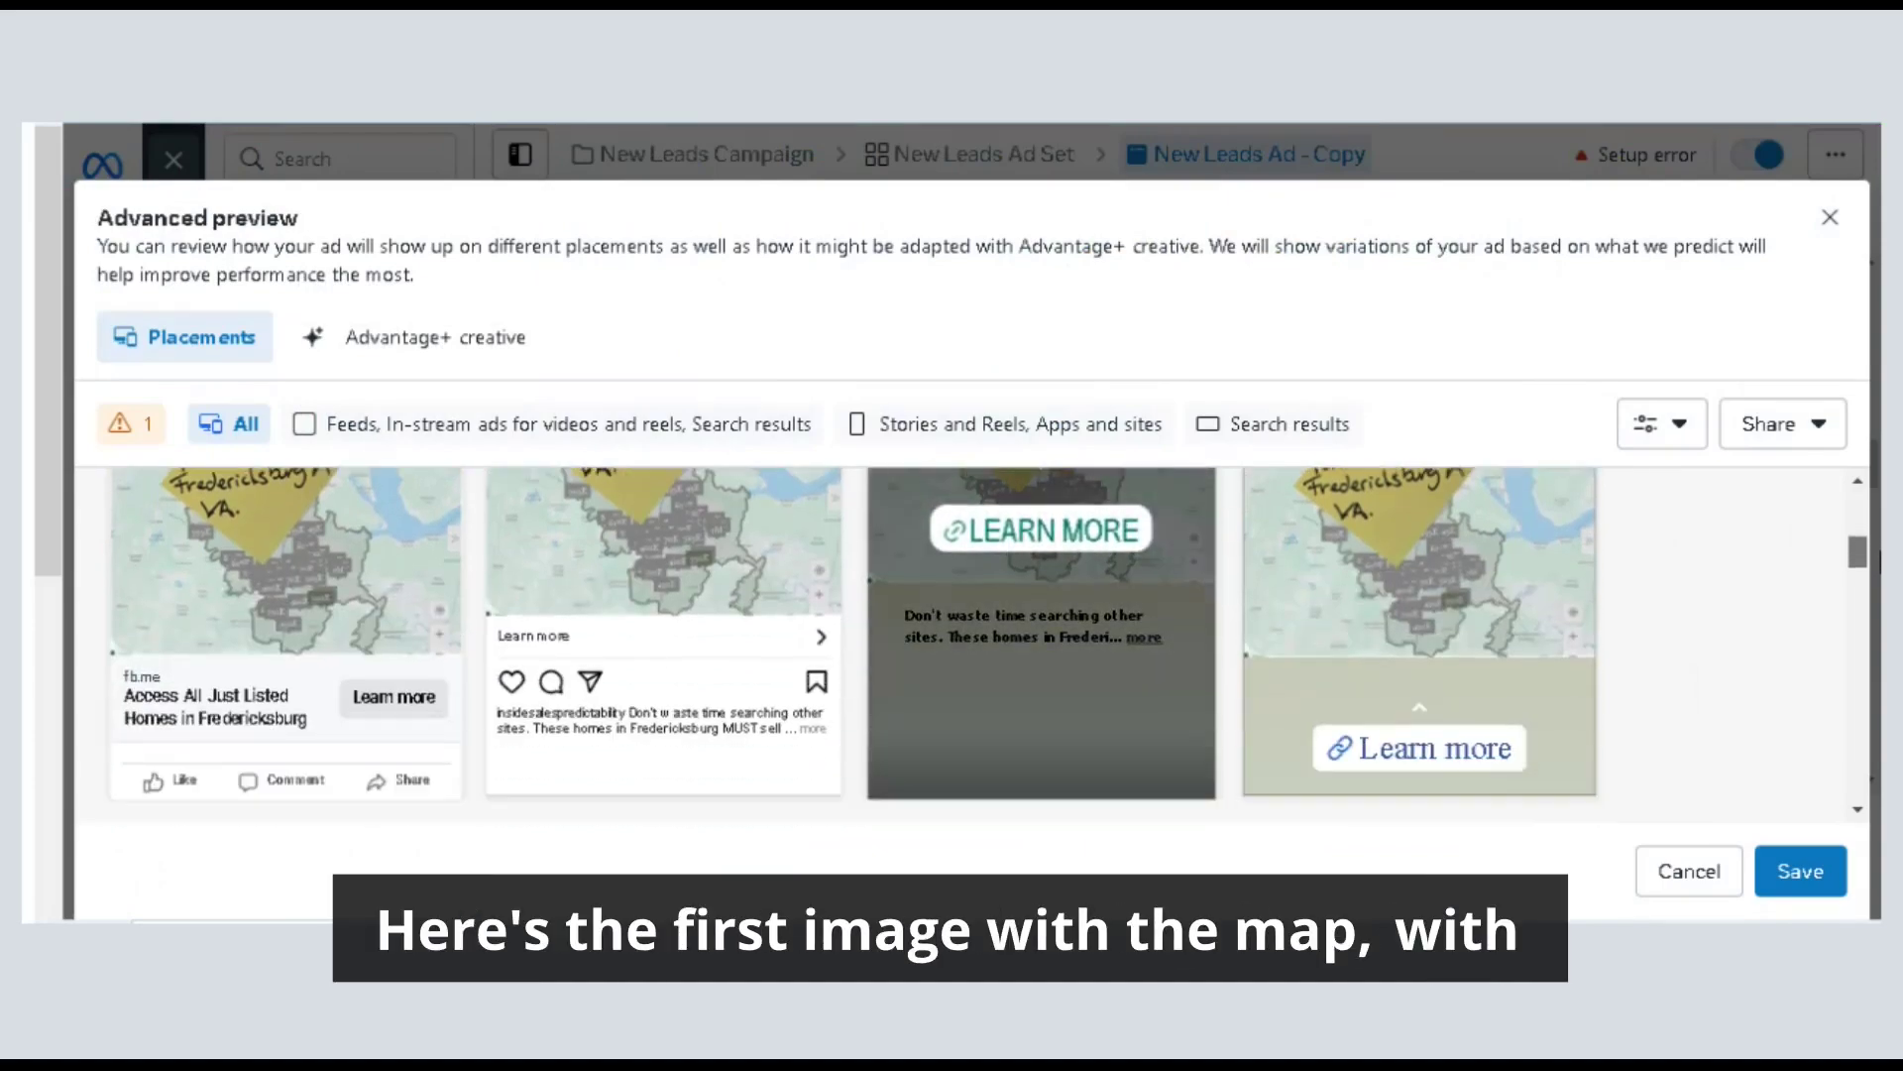
pyautogui.scroll(3, 1877, 557)
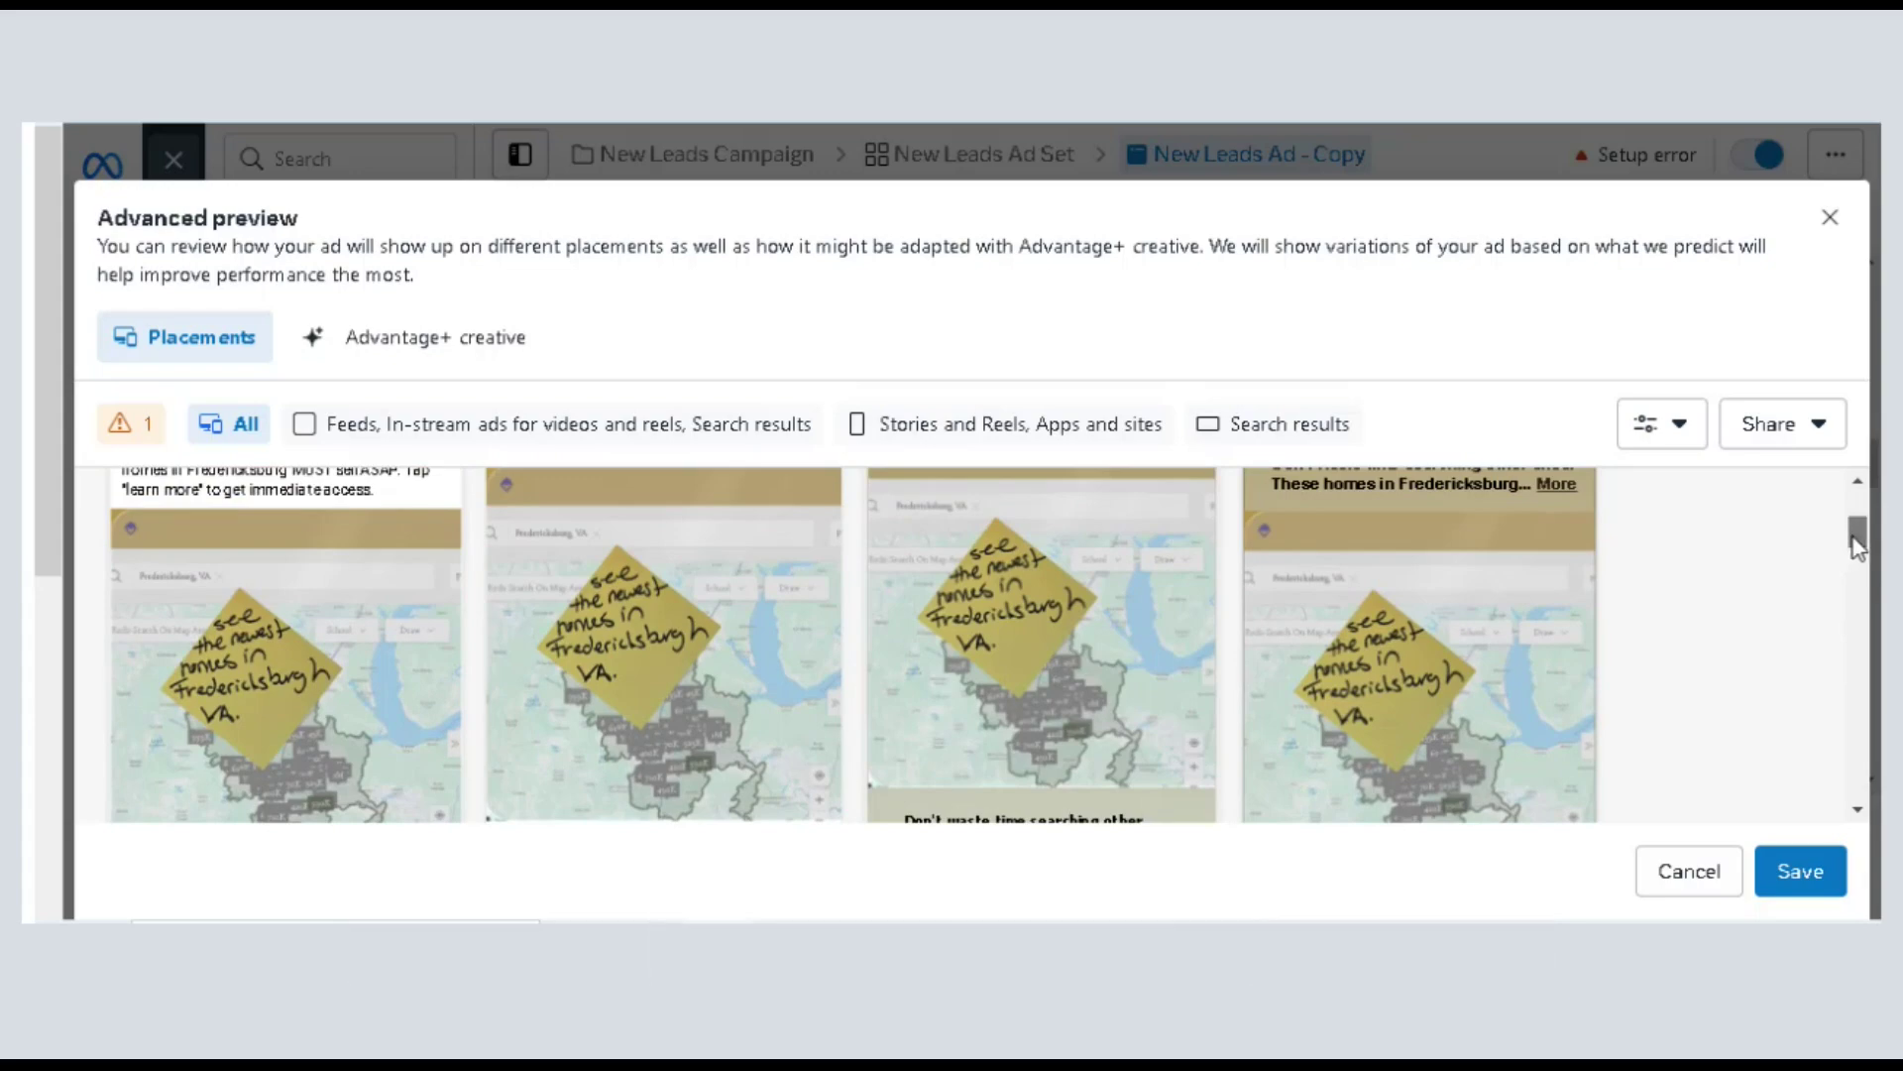
pyautogui.moveTo(1856, 543); pyautogui.dragTo(1857, 536)
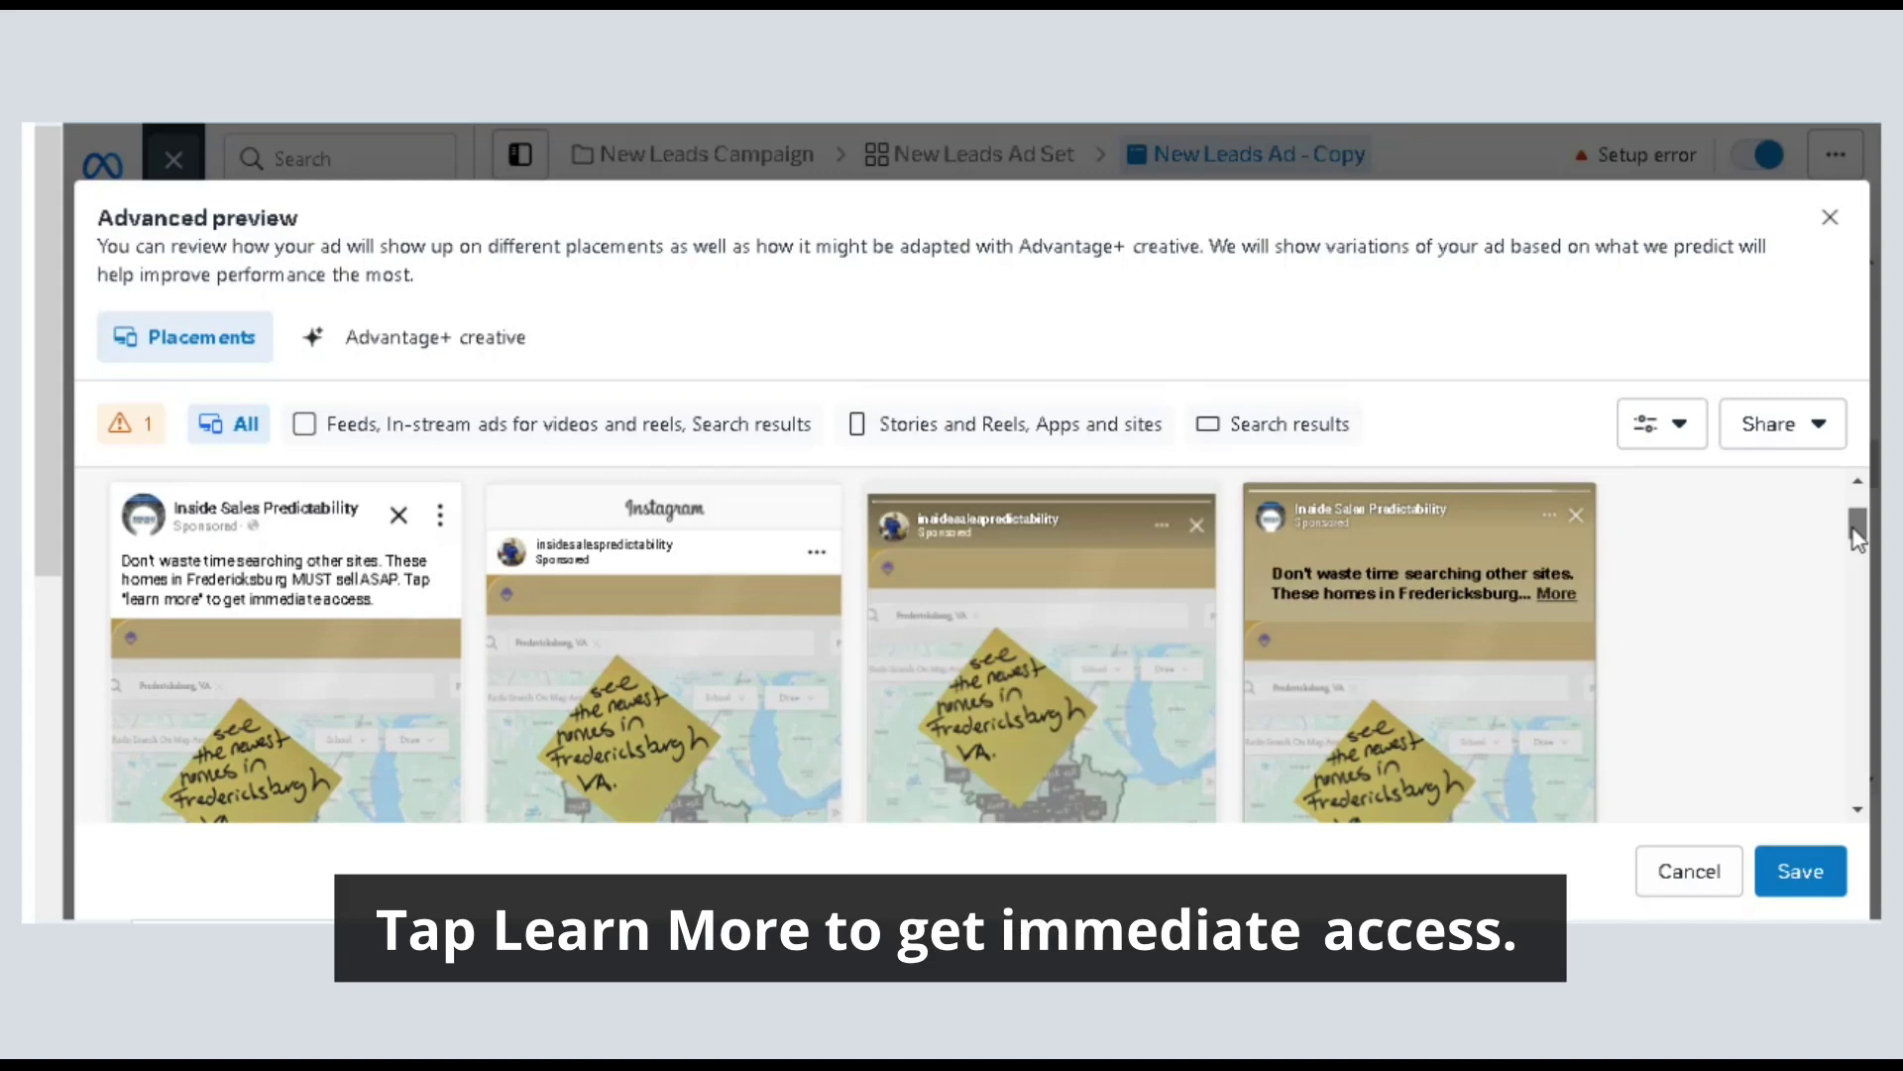
# Examine the map ad's primary text, headline and call to action across the placement mockups, and close the advanced preview.
pyautogui.moveTo(1858, 539); pyautogui.dragTo(1870, 580)
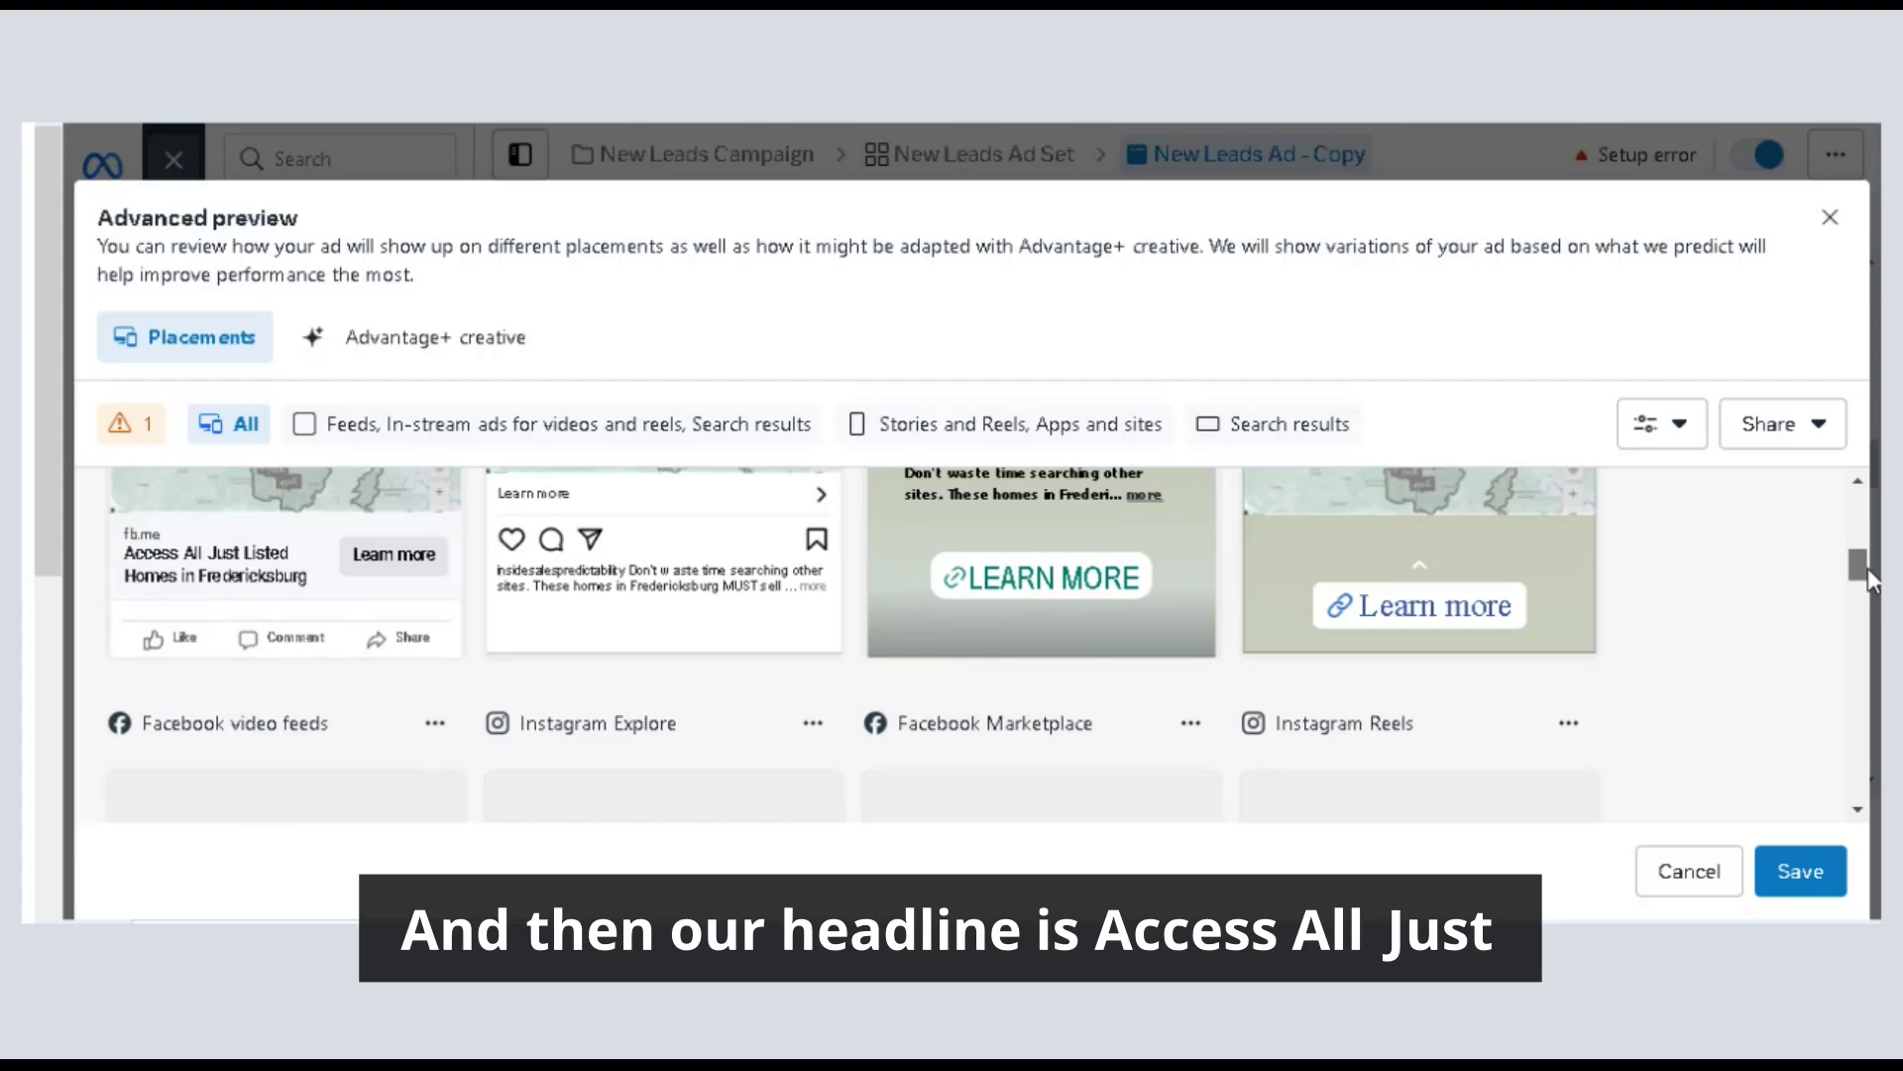
pyautogui.moveTo(1870, 580); pyautogui.dragTo(1865, 501)
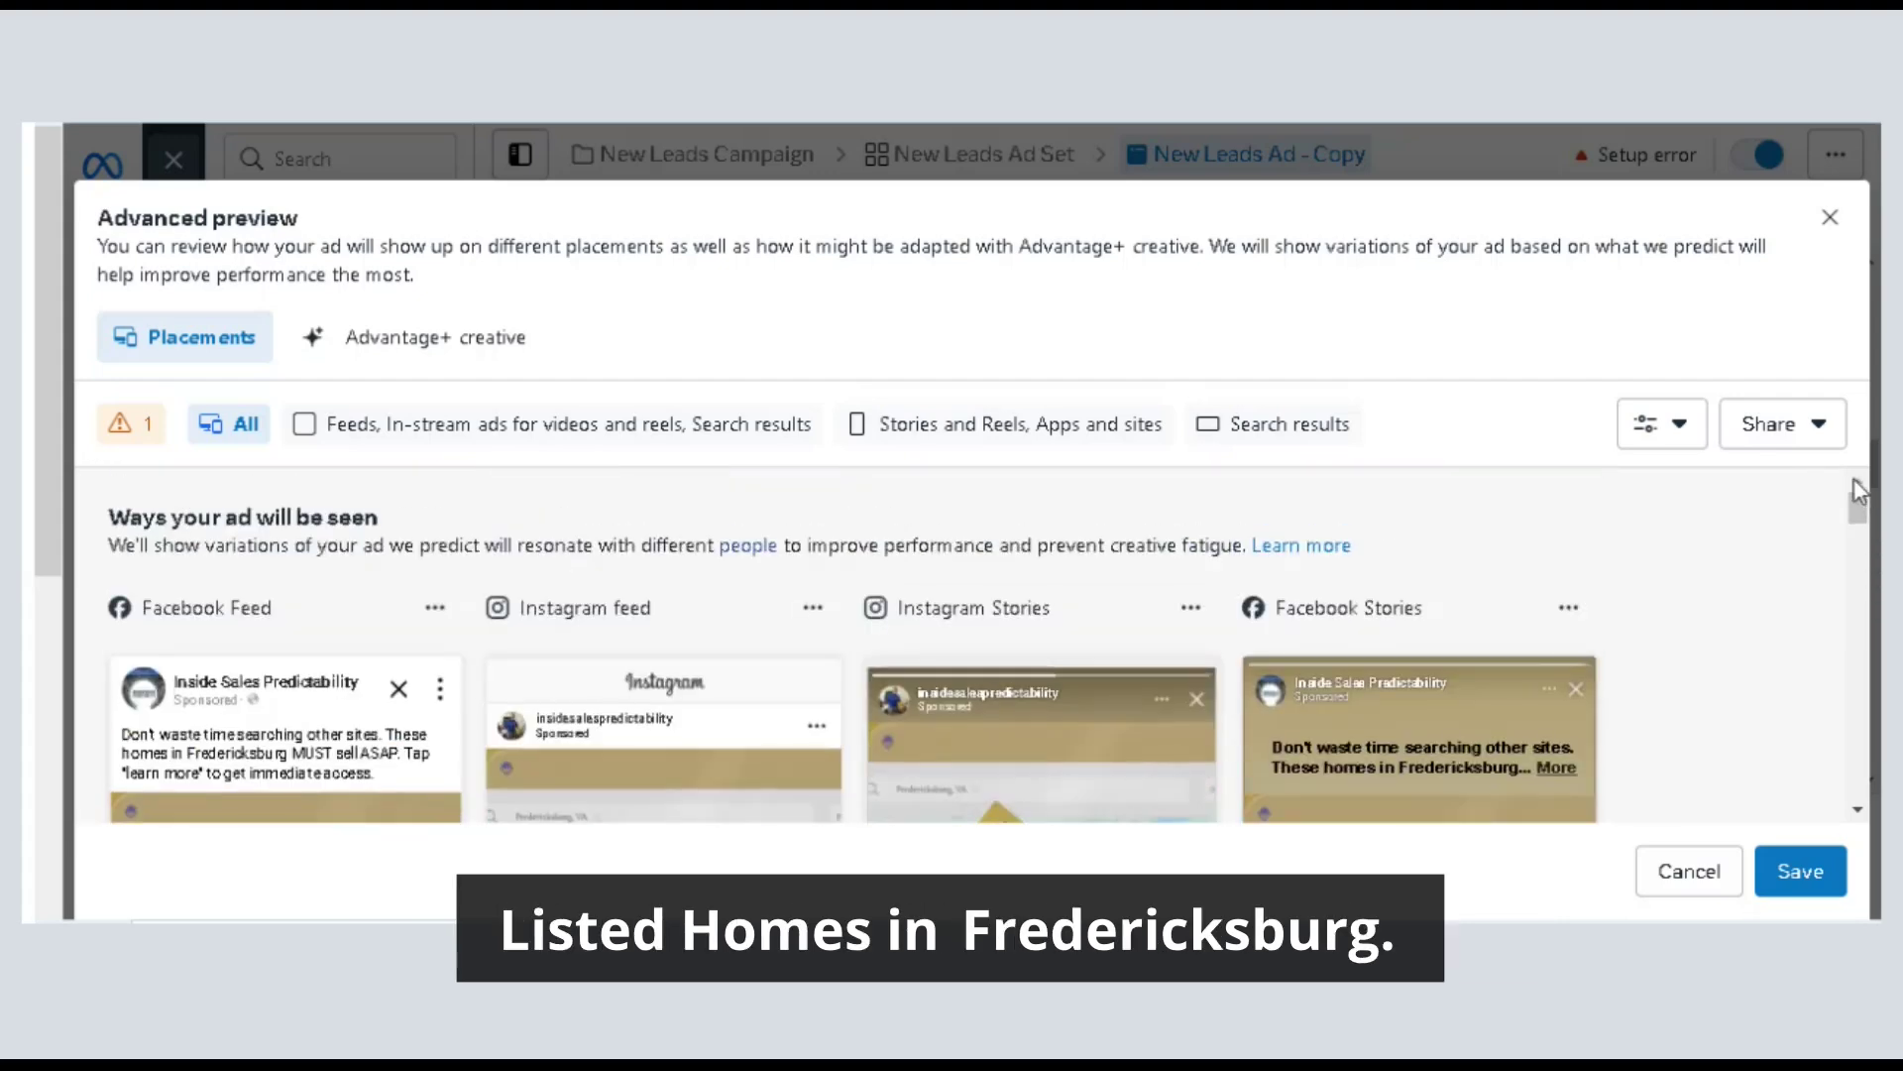
pyautogui.click(1831, 217)
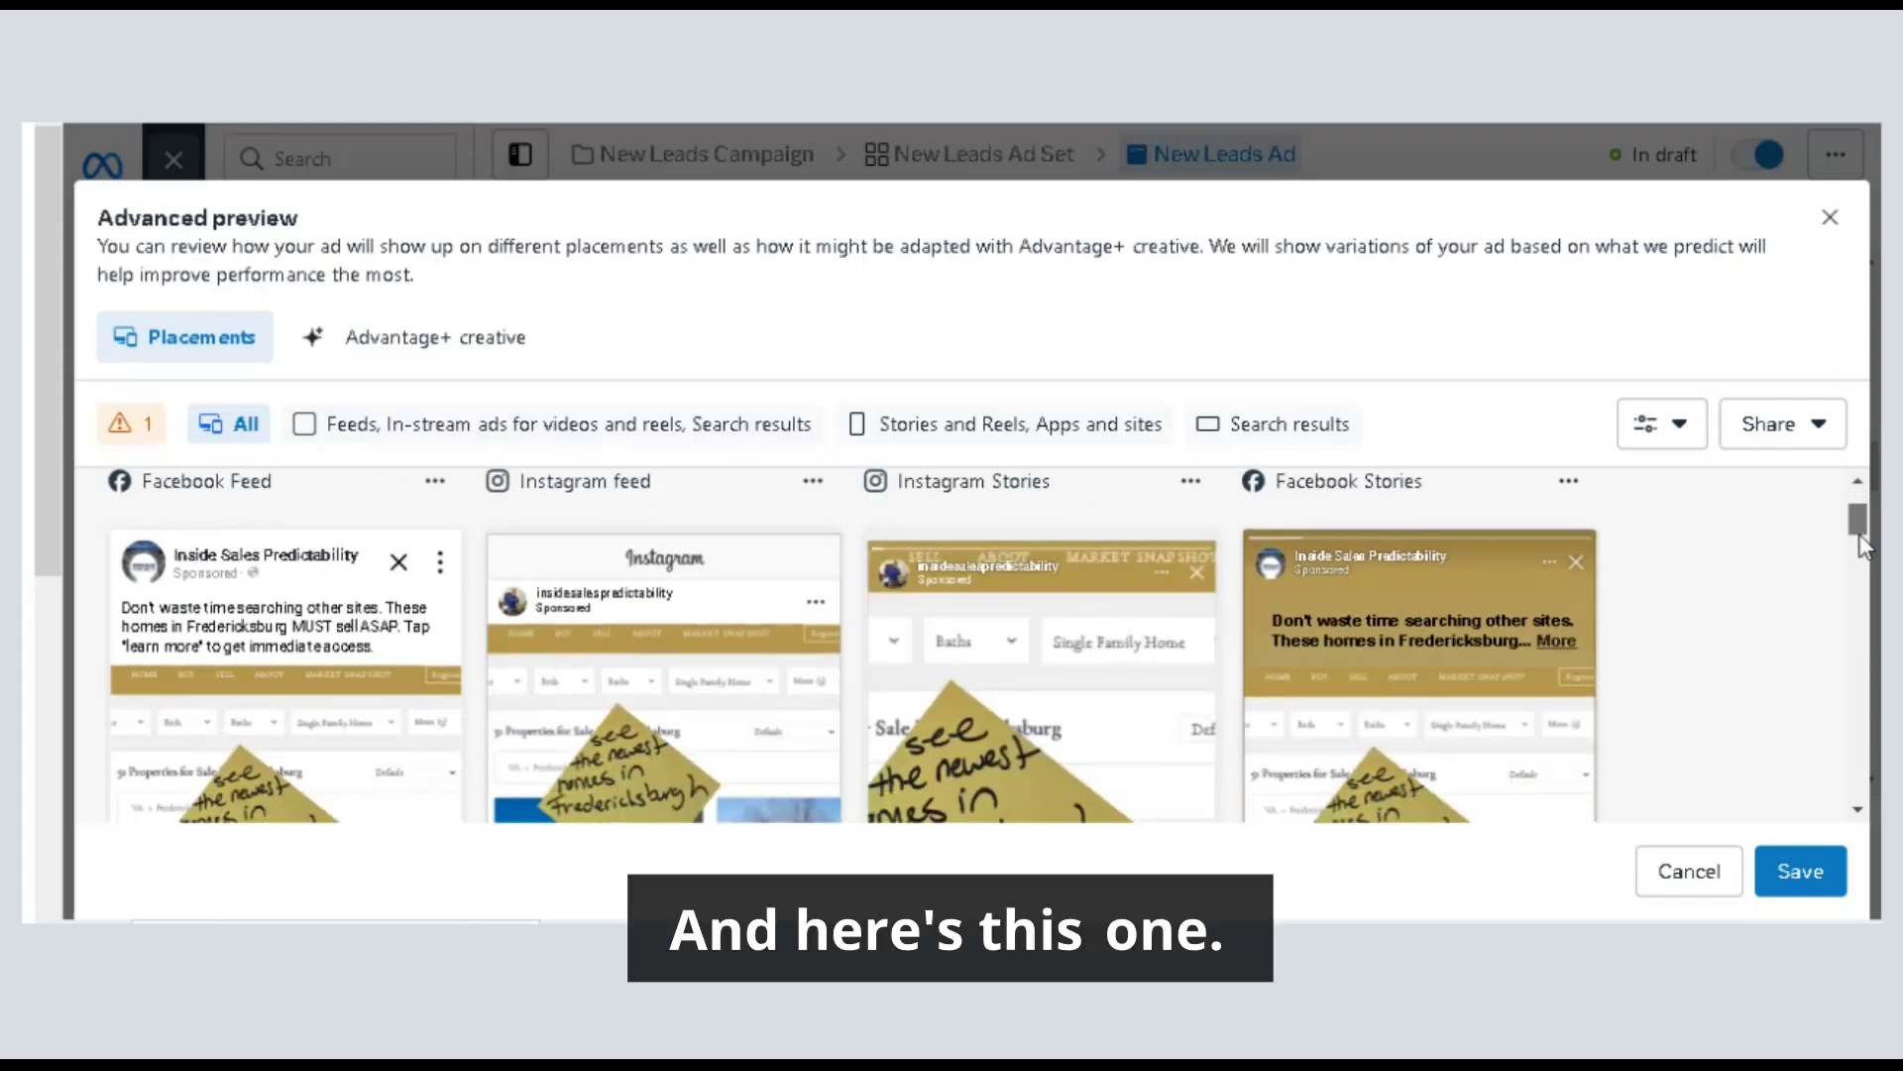
# Examine the property listings ad's placement mockups in the advanced preview, and check its feed versions in the ad editor's preview.
pyautogui.scroll(-3, 1862, 546)
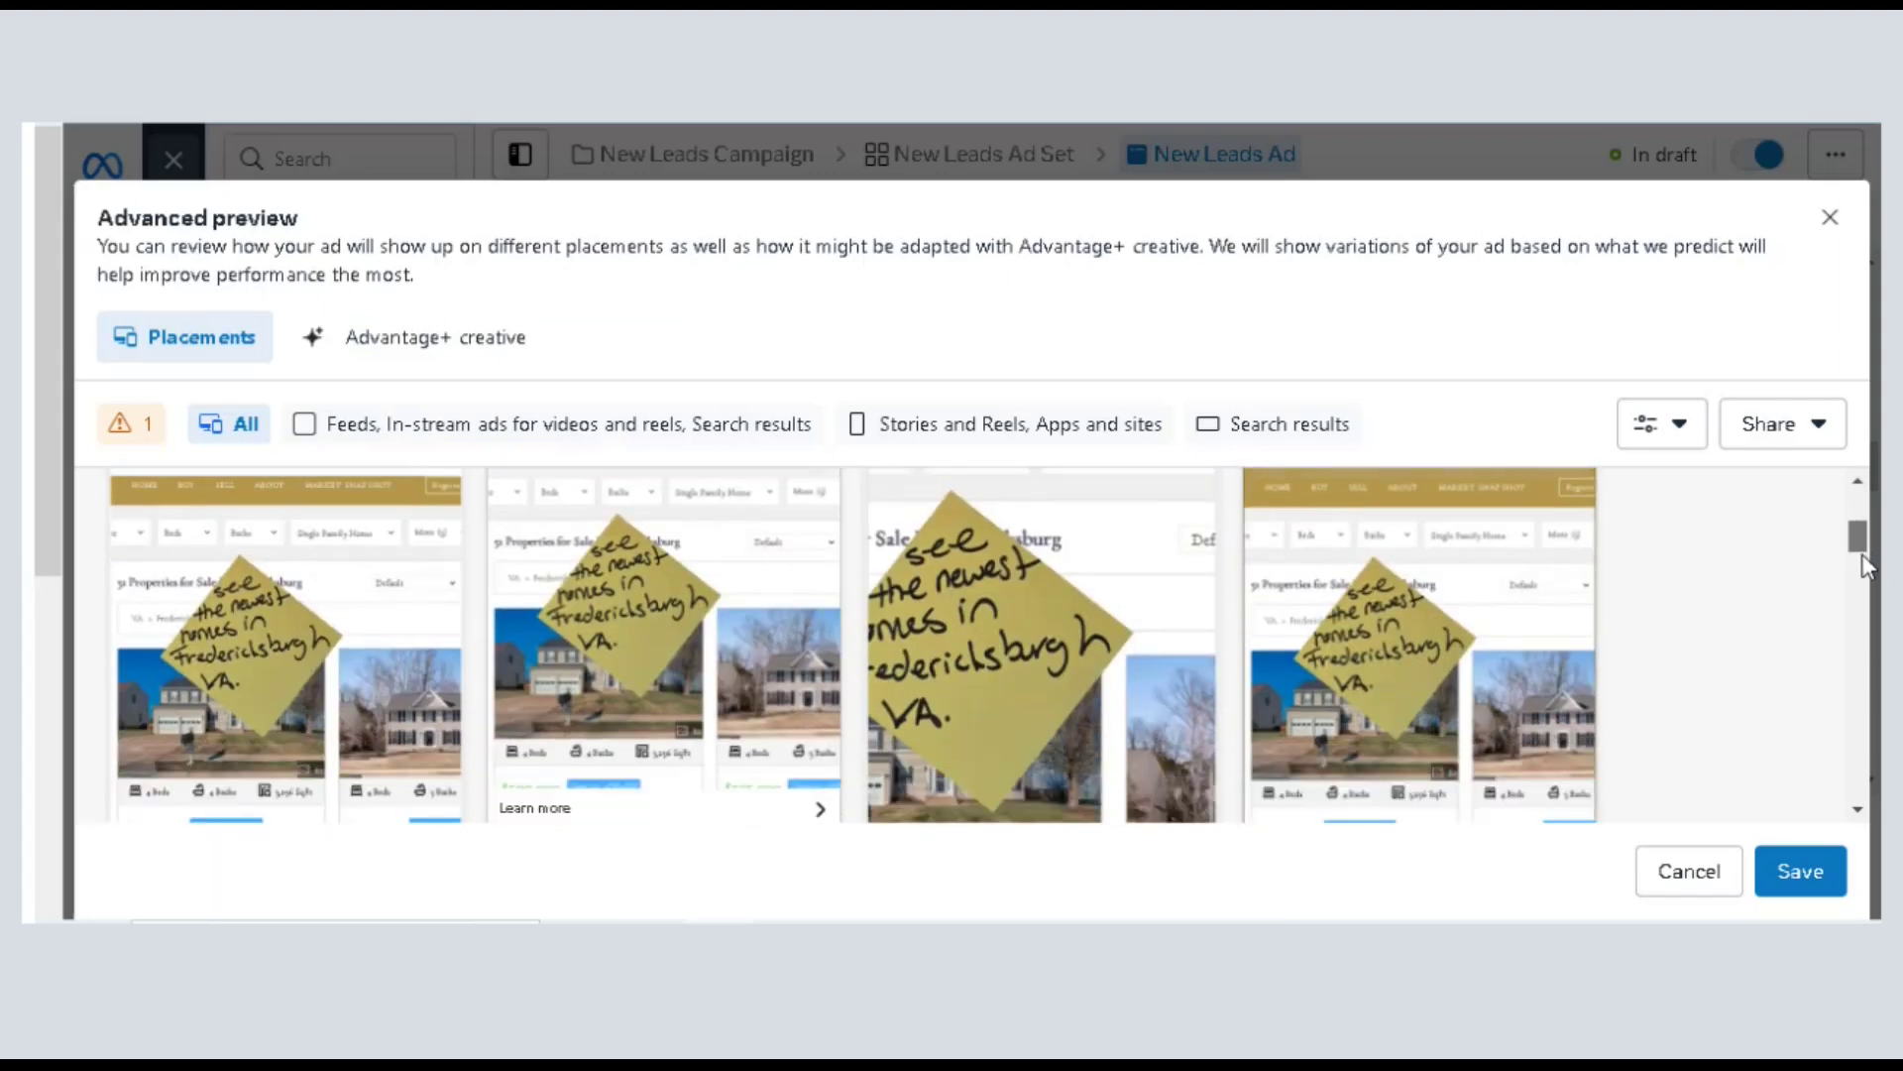
pyautogui.moveTo(1865, 563); pyautogui.dragTo(1864, 533)
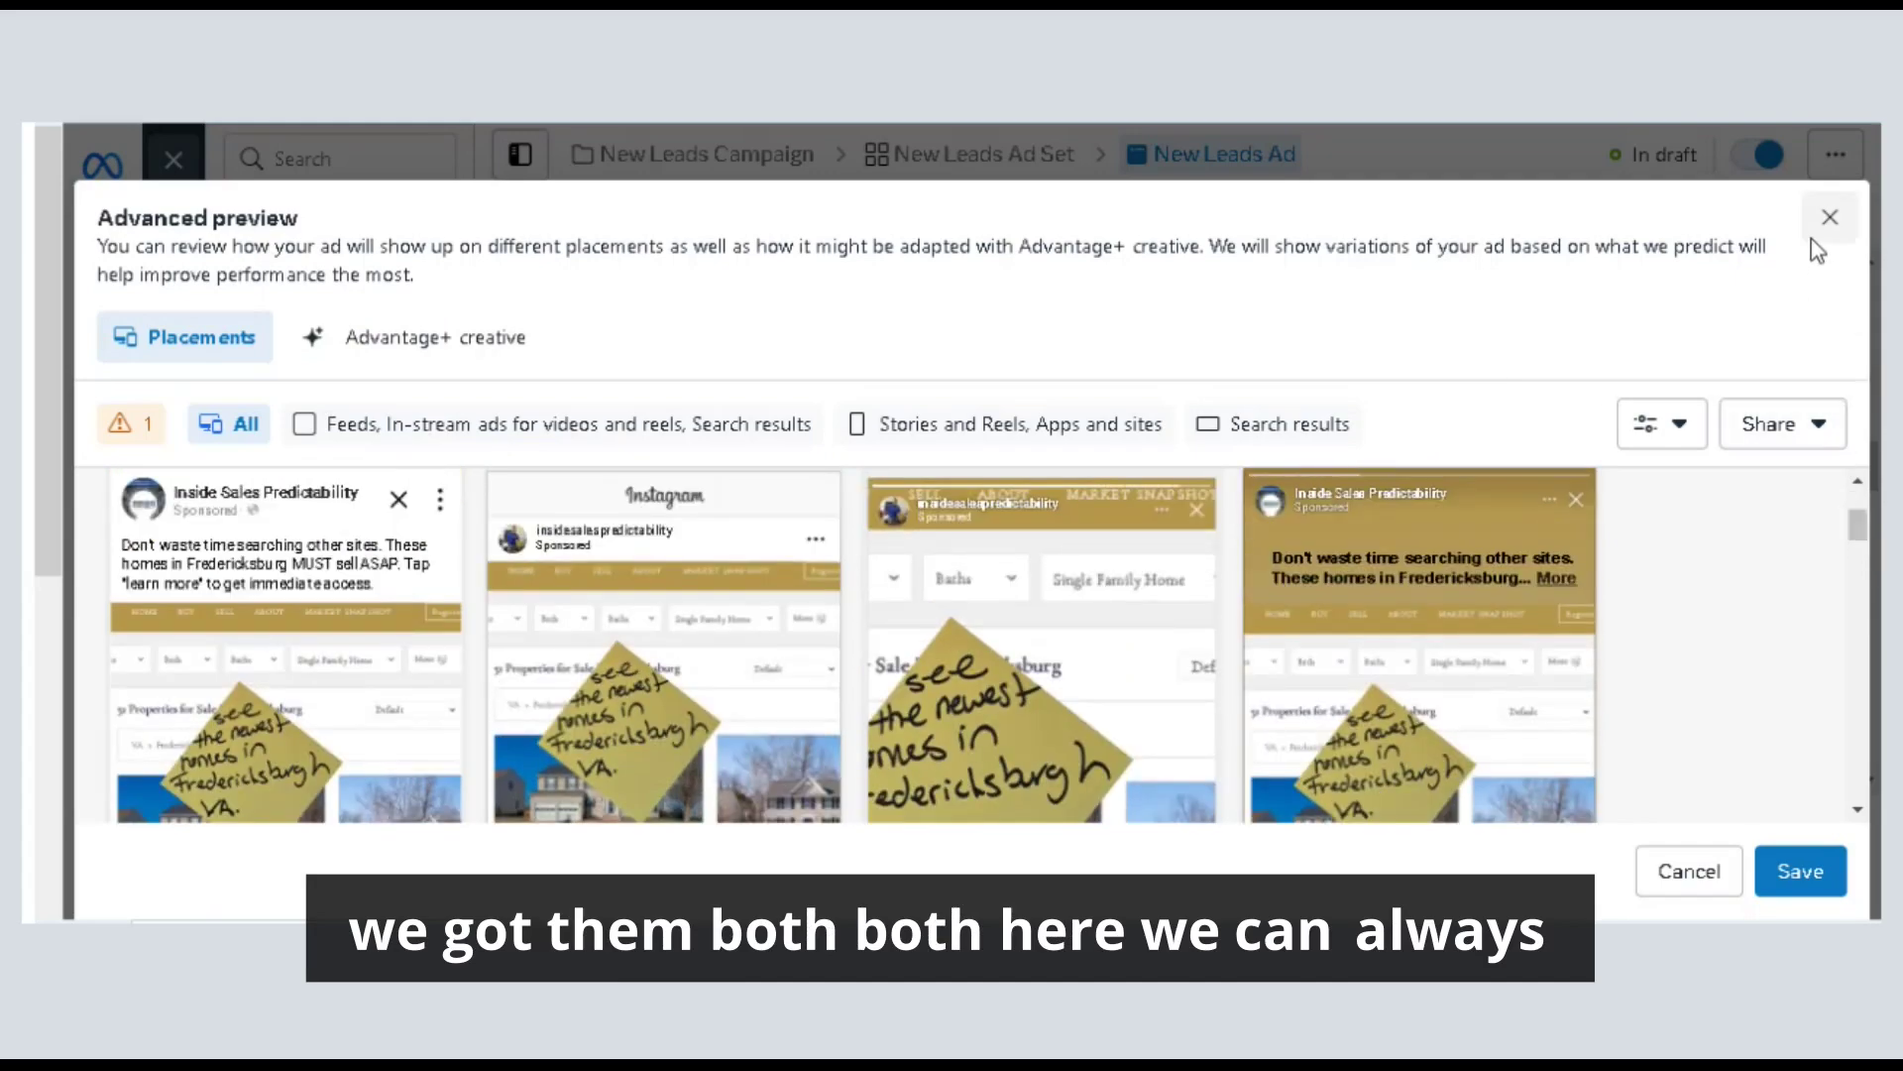
pyautogui.click(1829, 215)
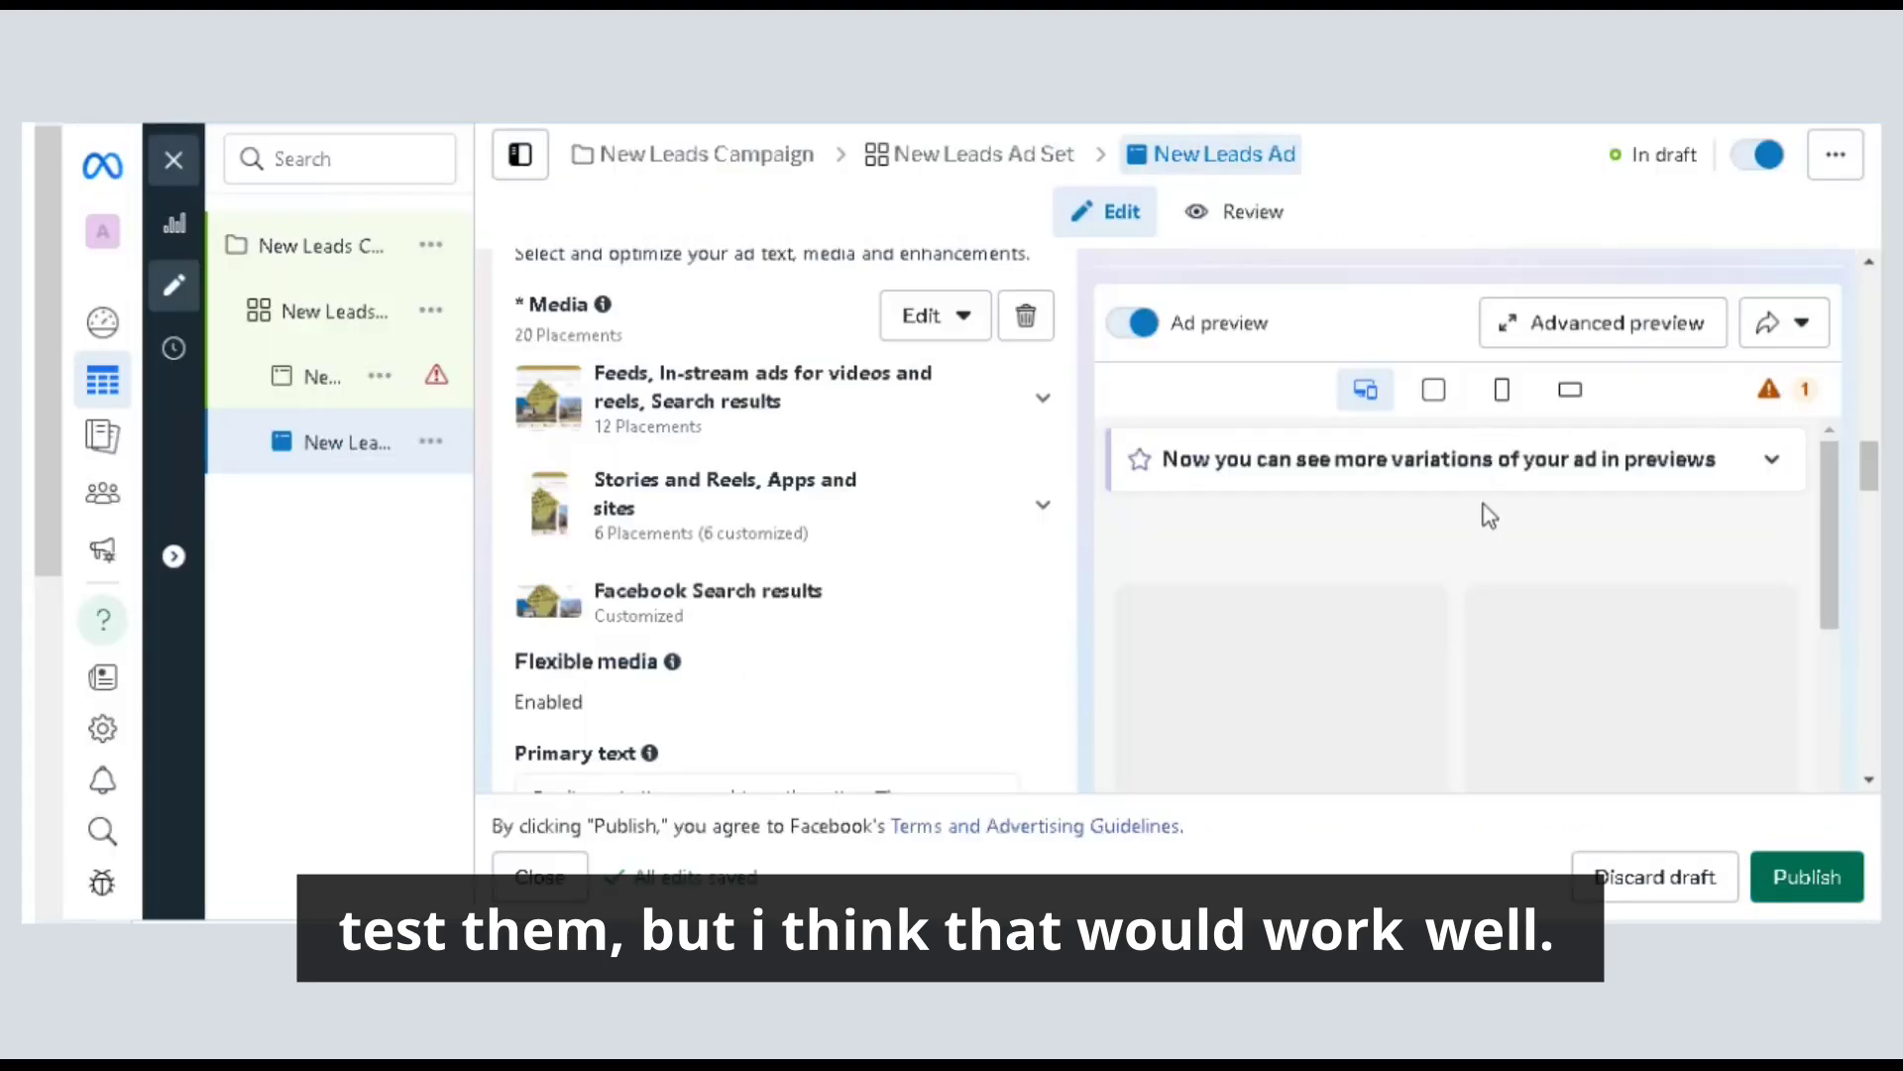
pyautogui.scroll(-4, 1257, 646)
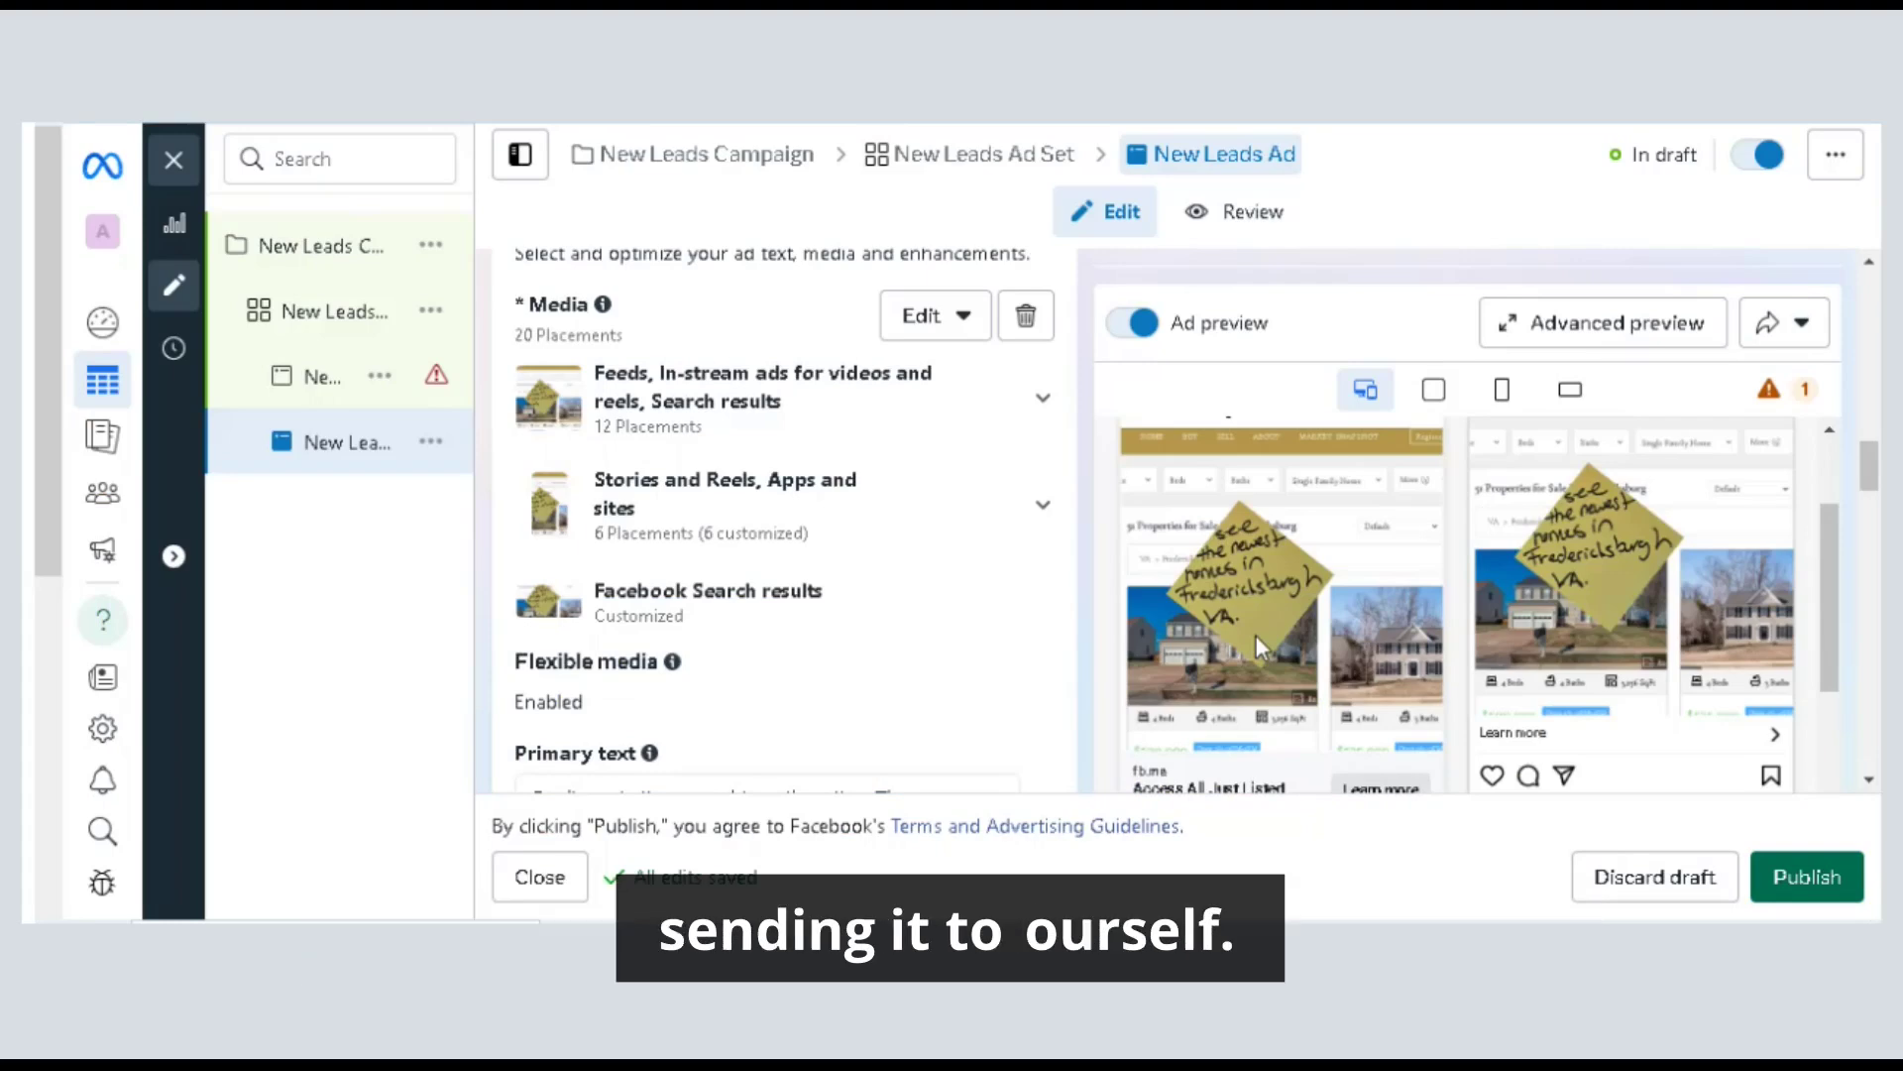
# Switch back to Canva, dismiss the completed downloads notice, and review the sticky-note ad designs on pages 4 and 5.
pyautogui.moveTo(336, 353)
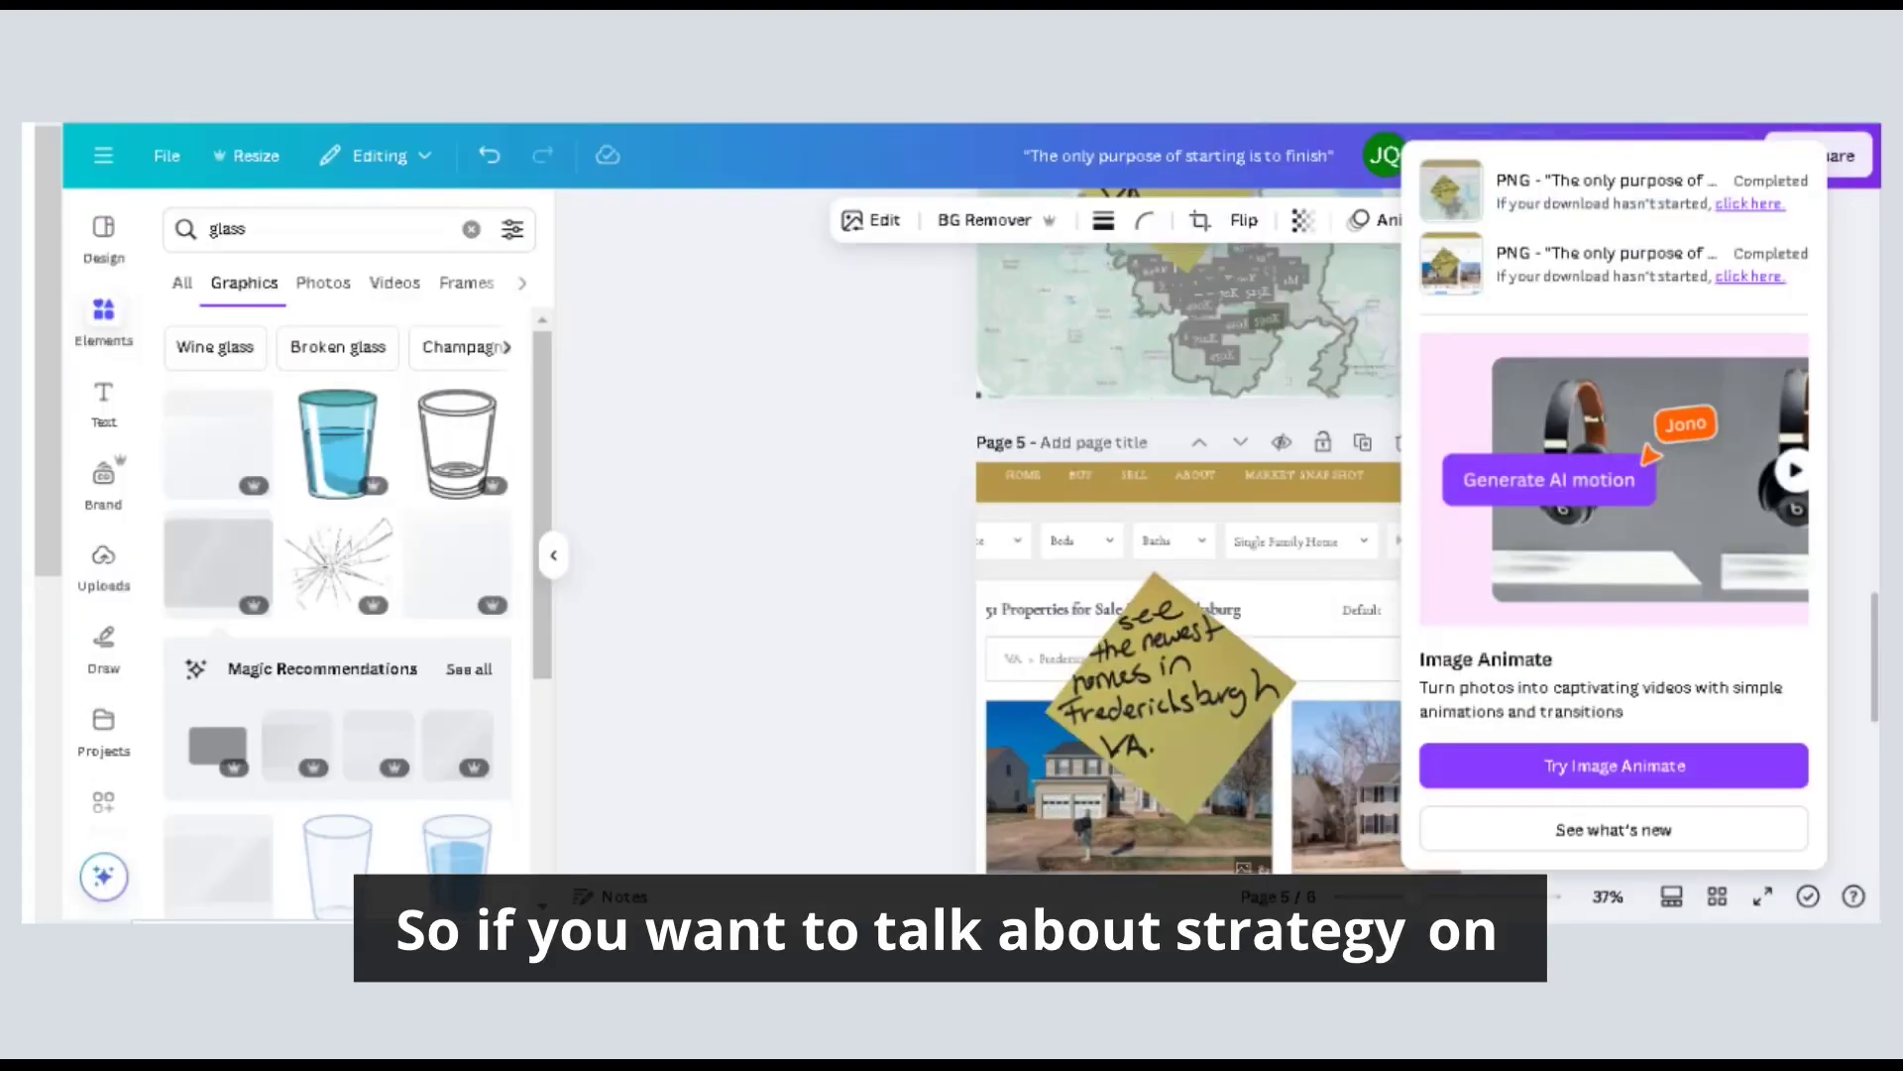
pyautogui.click(748, 539)
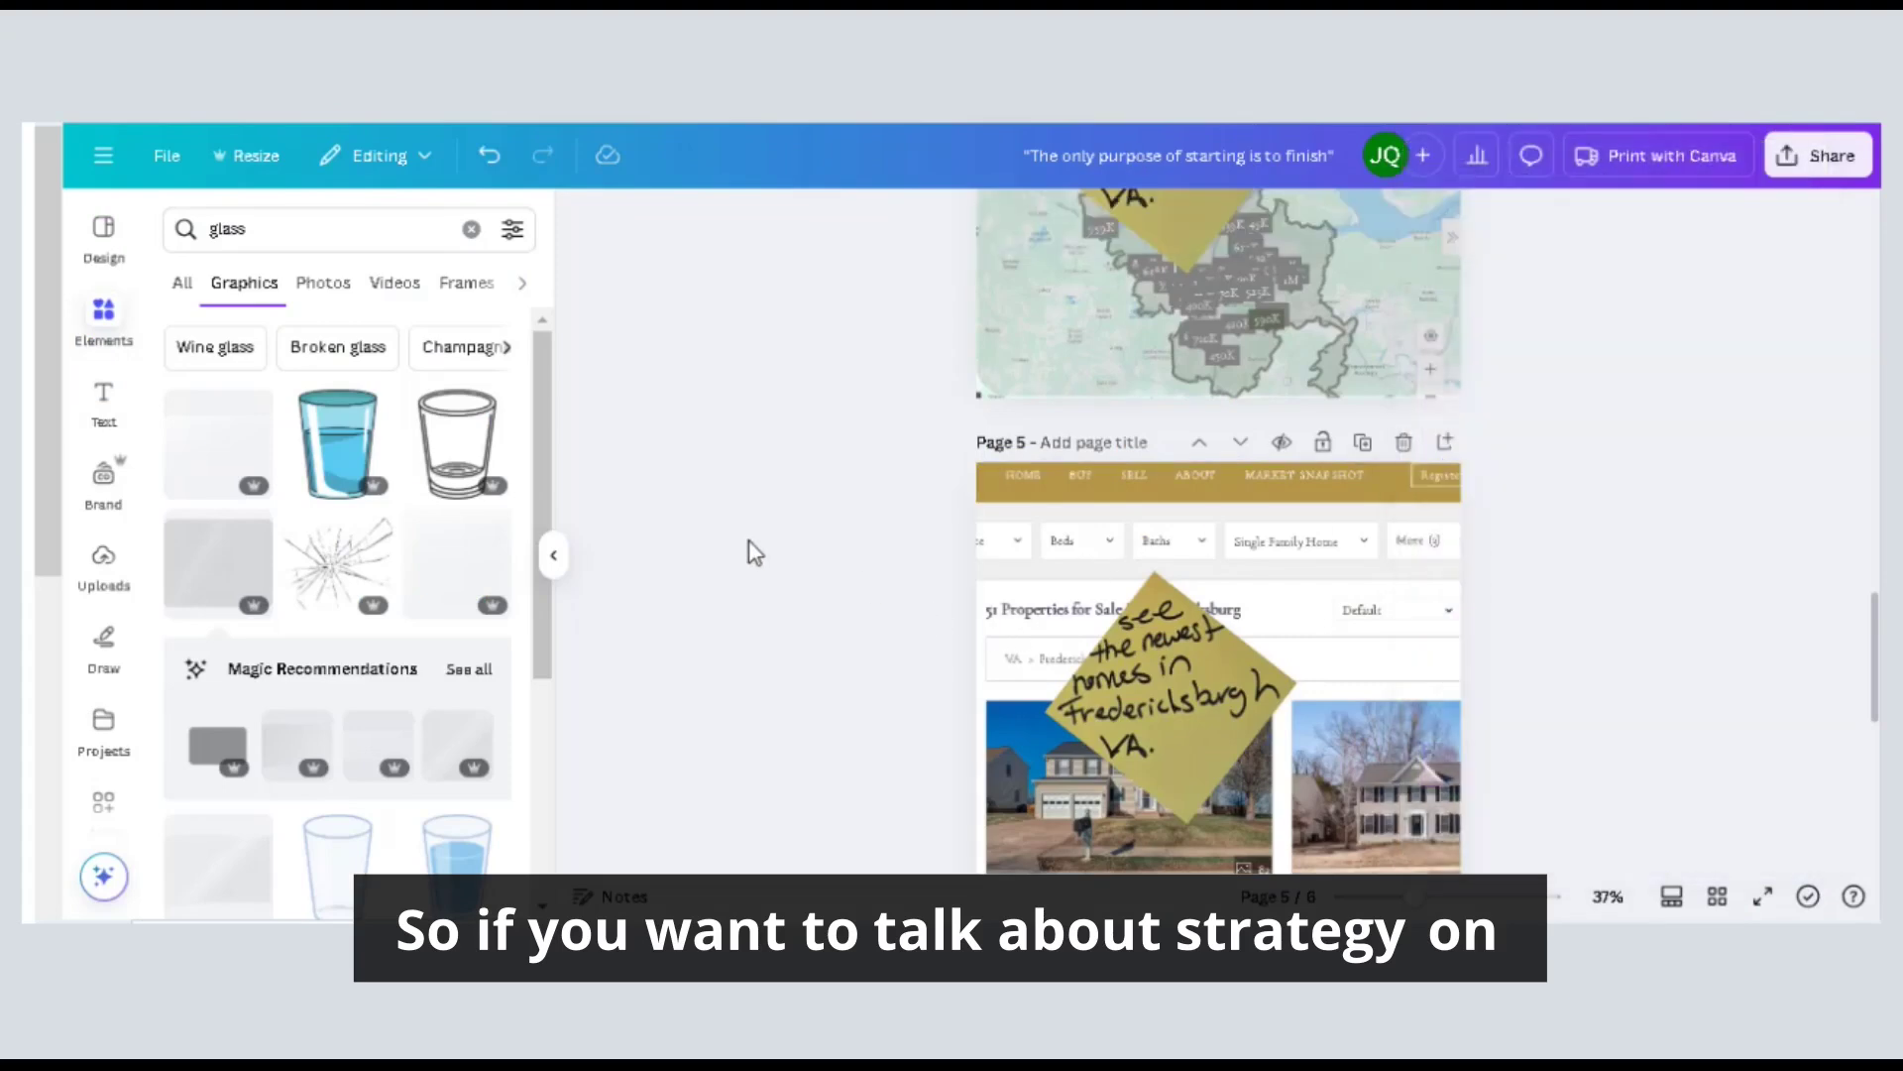
pyautogui.scroll(2, 1495, 480)
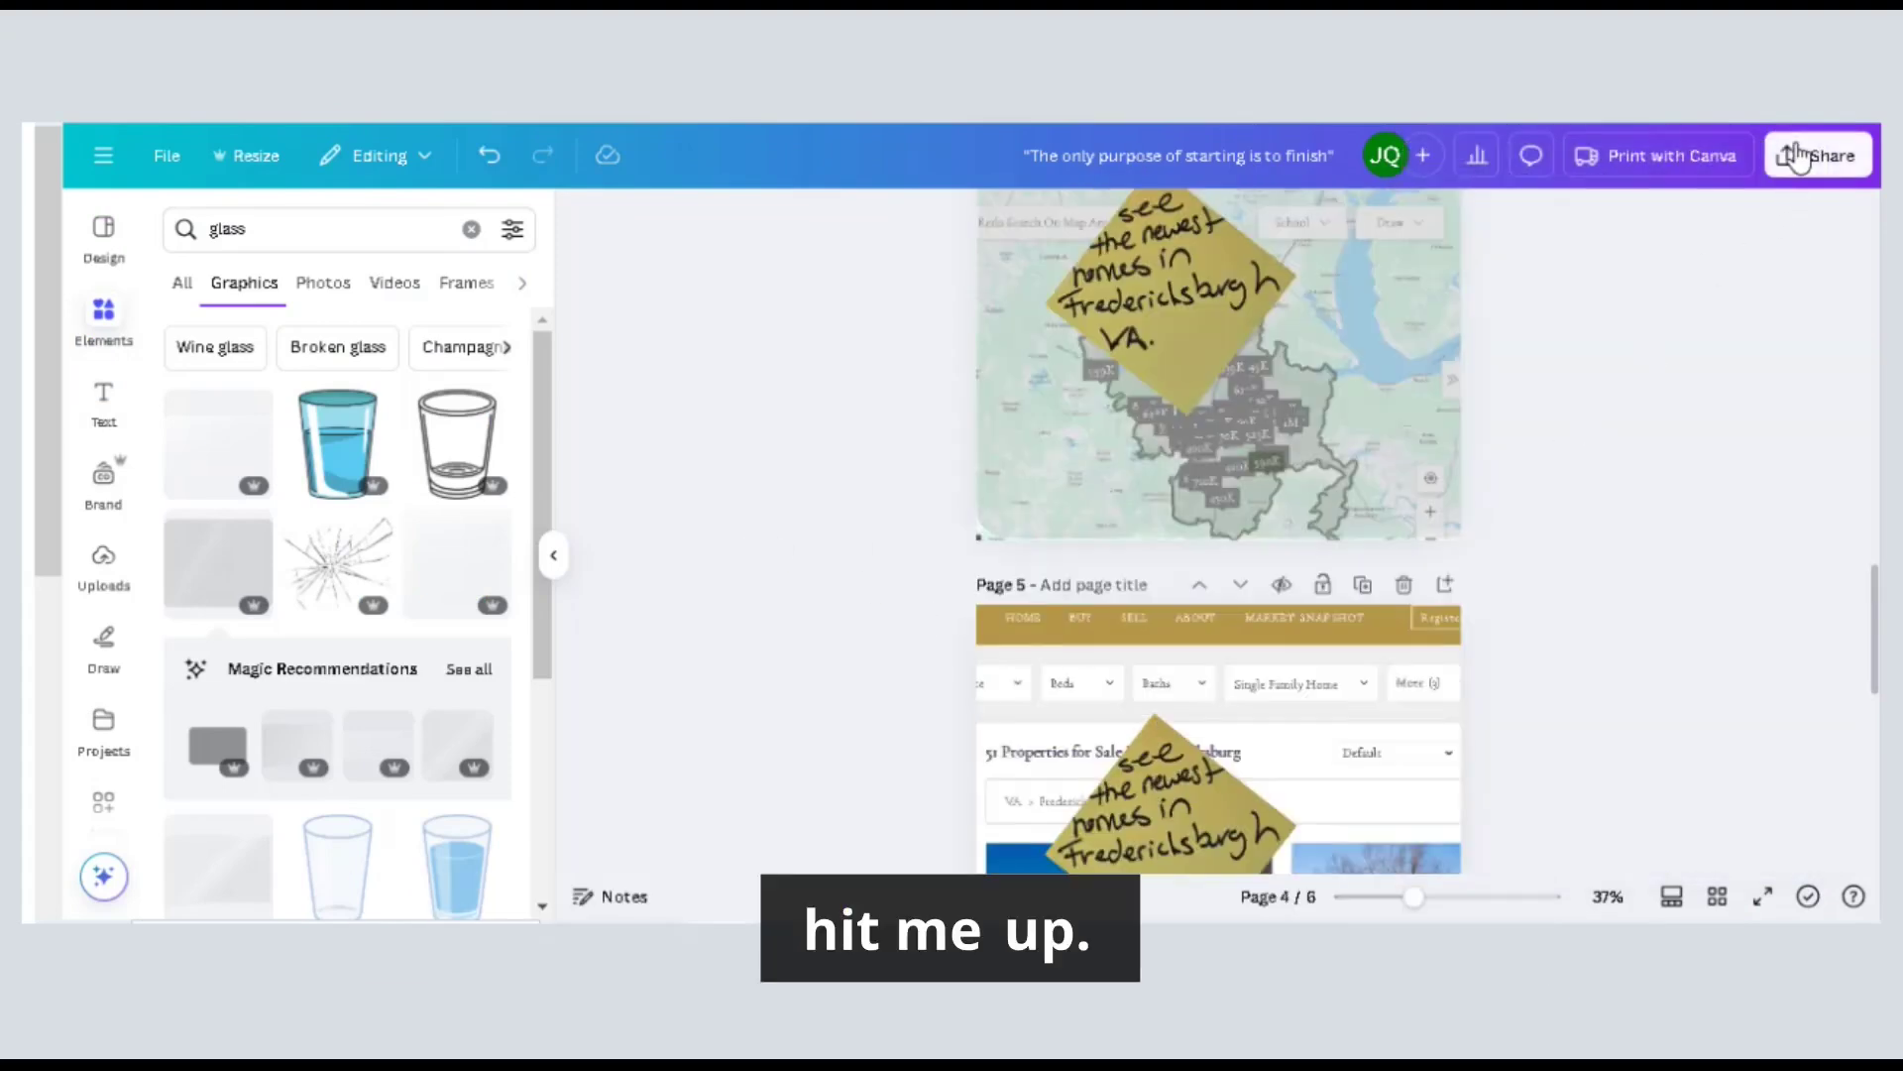